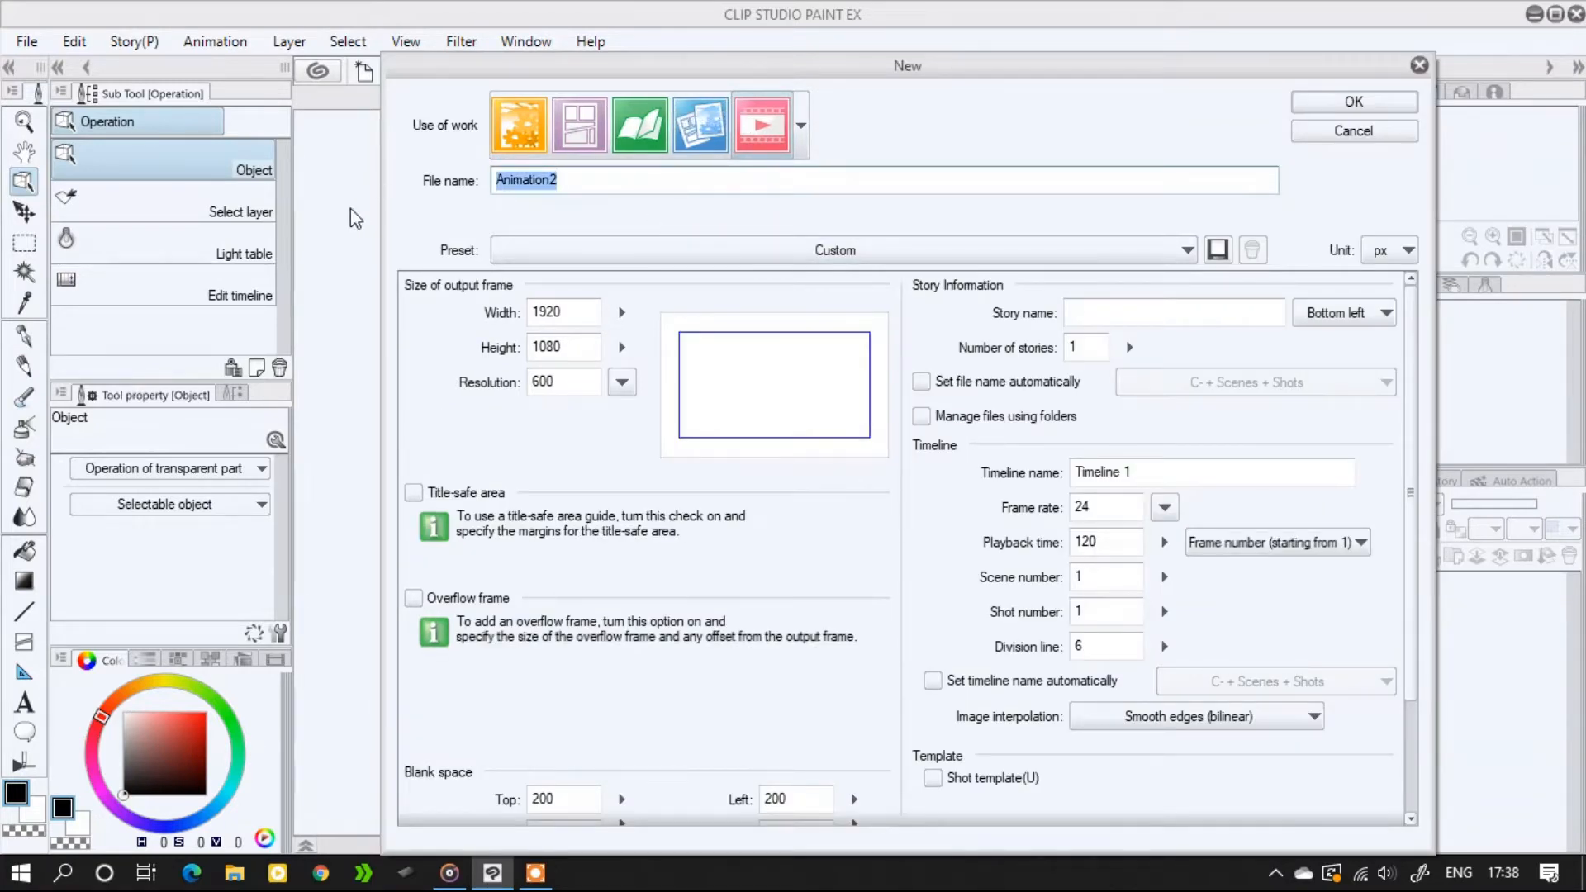
Name the new animation file Building and review its resolution, frame rate and remaining timeline settings
type("Building")
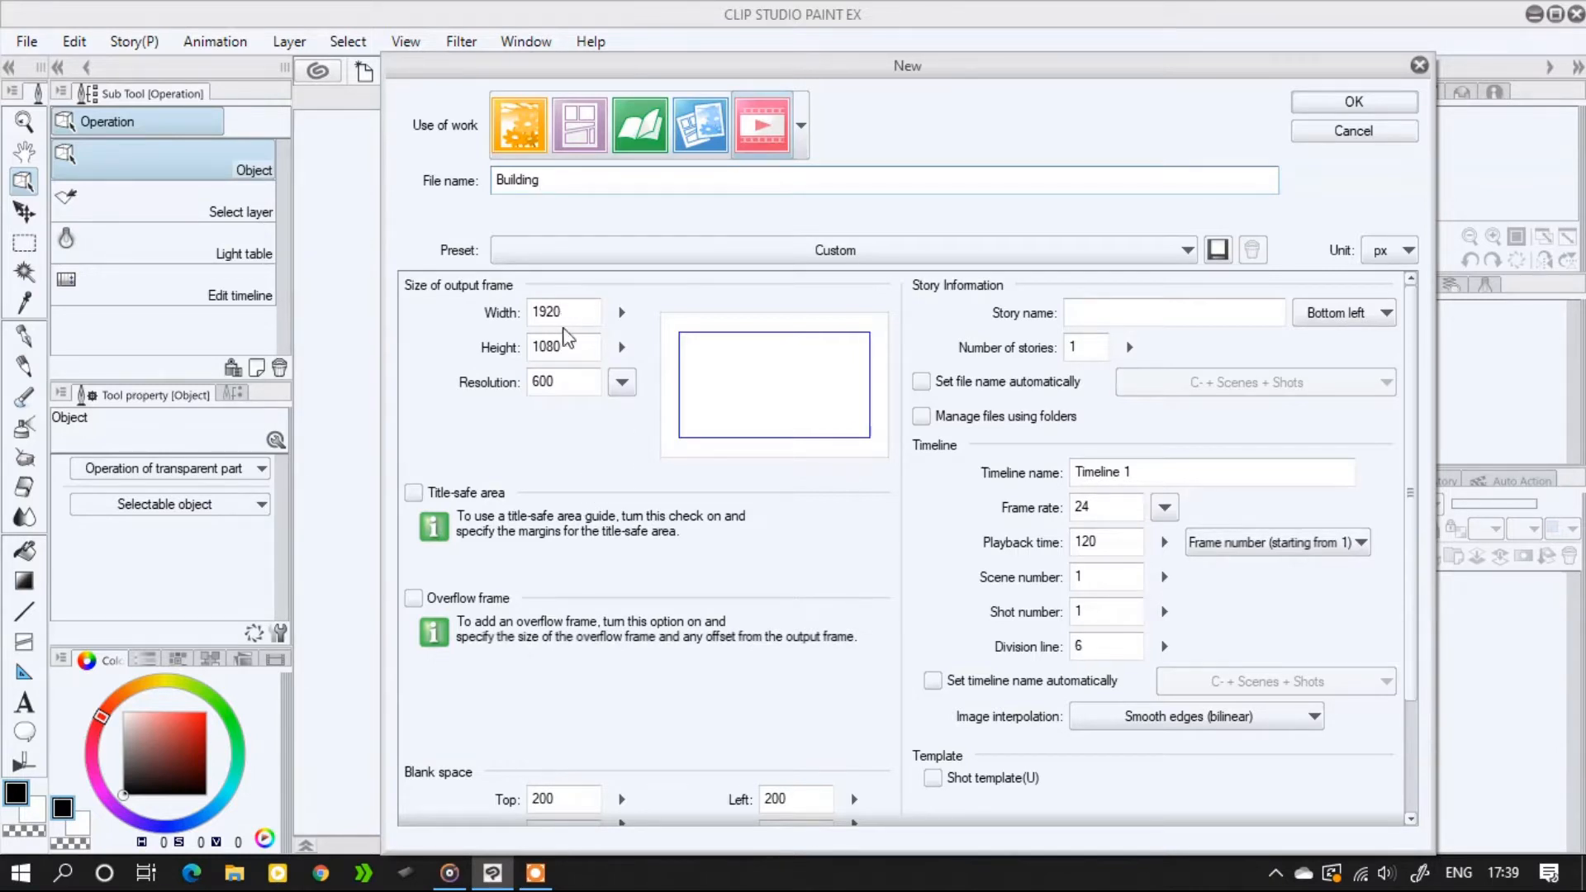
left_click(621, 384)
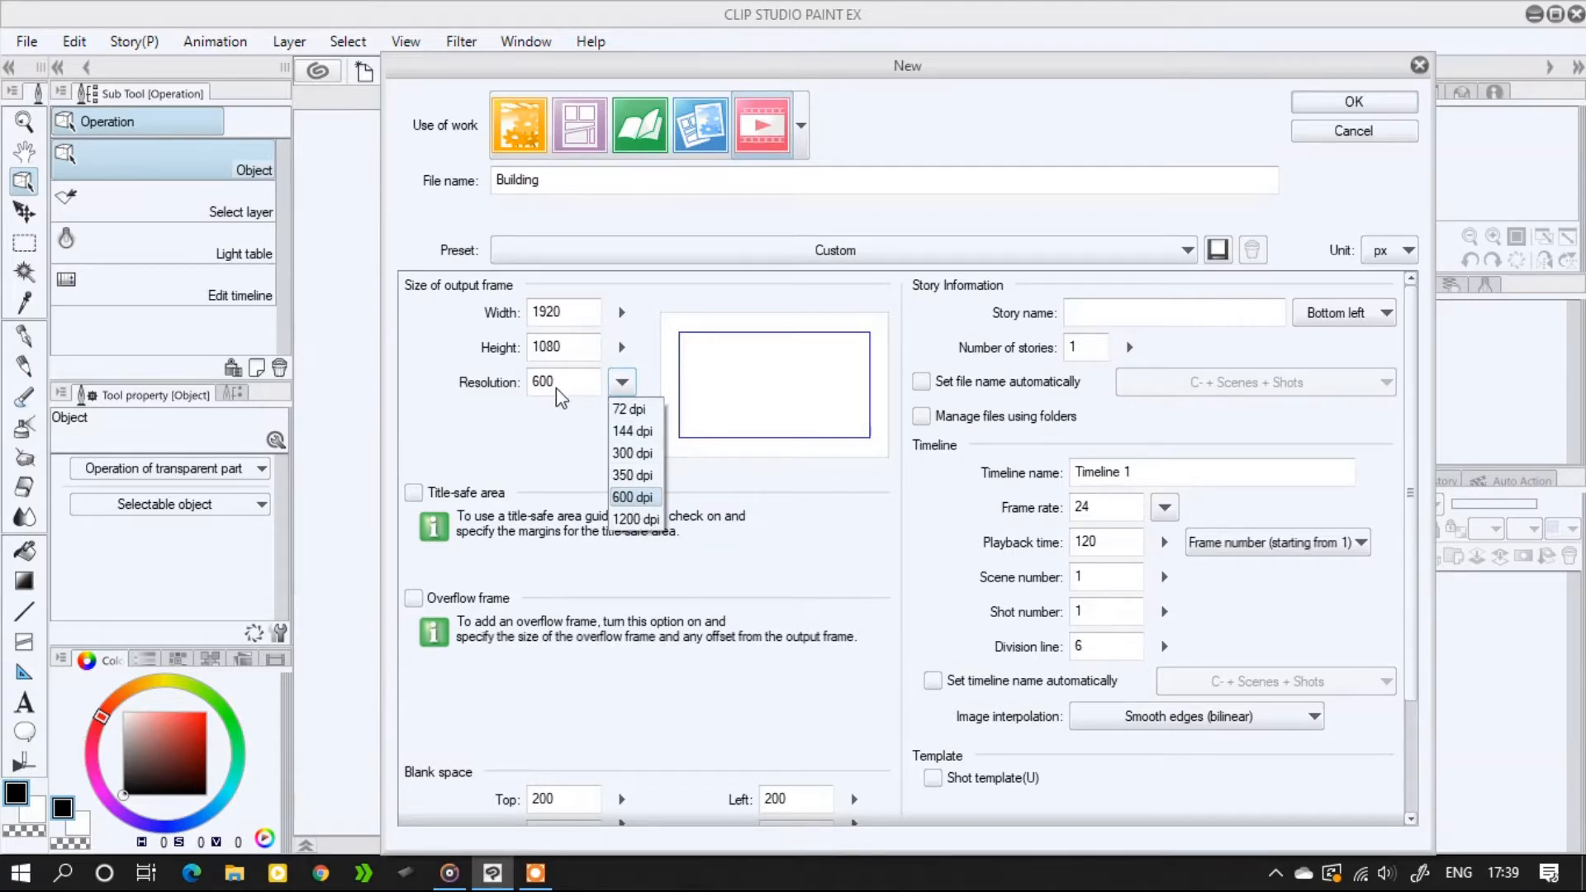
left_click(623, 385)
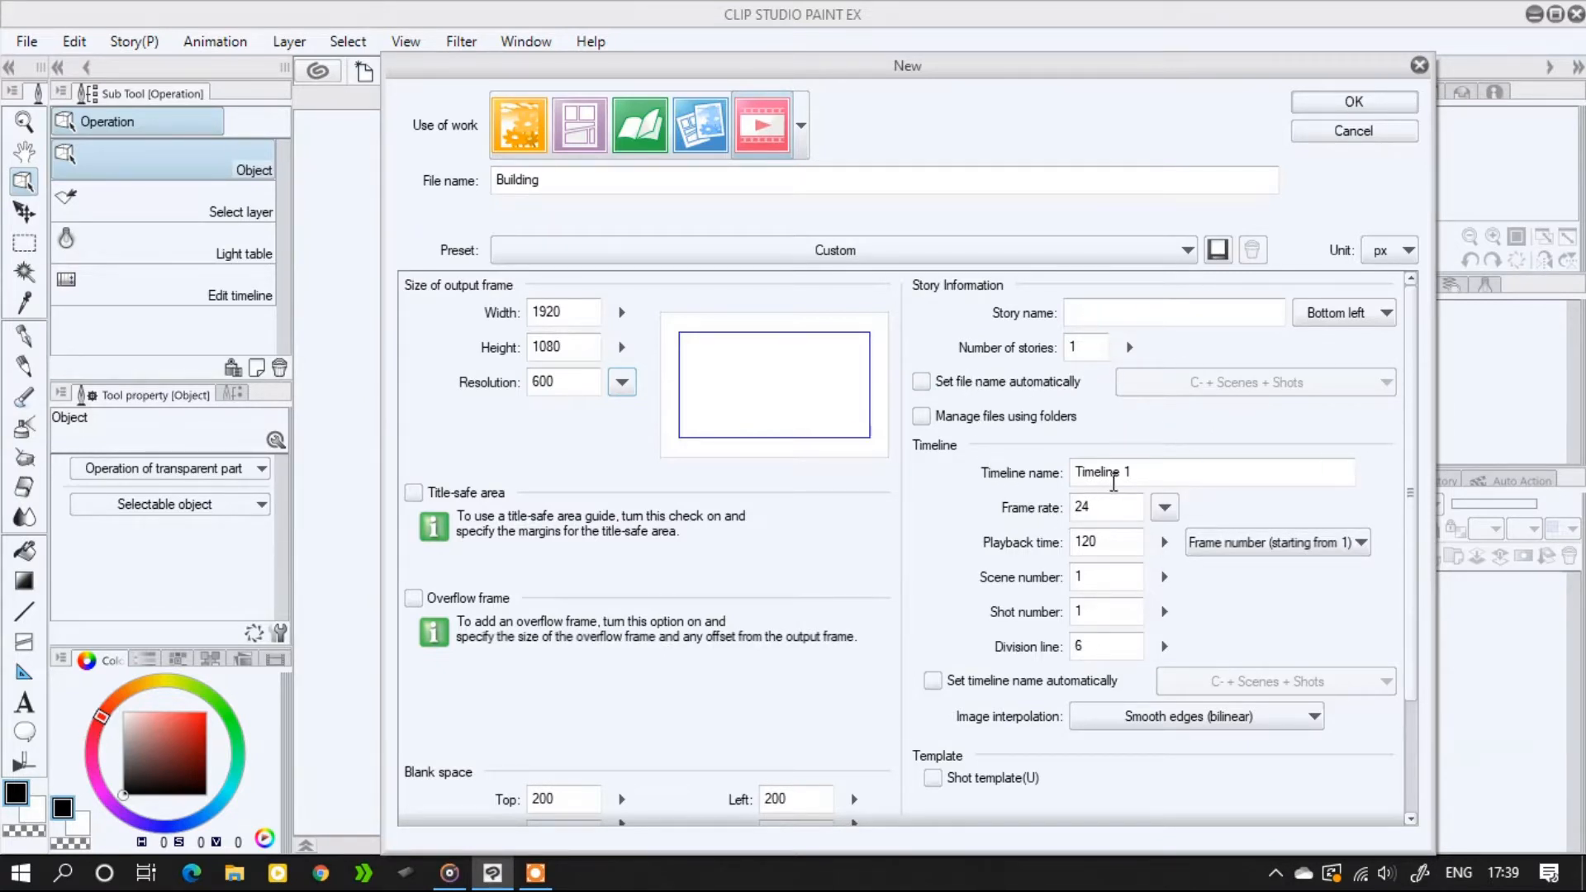
left_click(1165, 509)
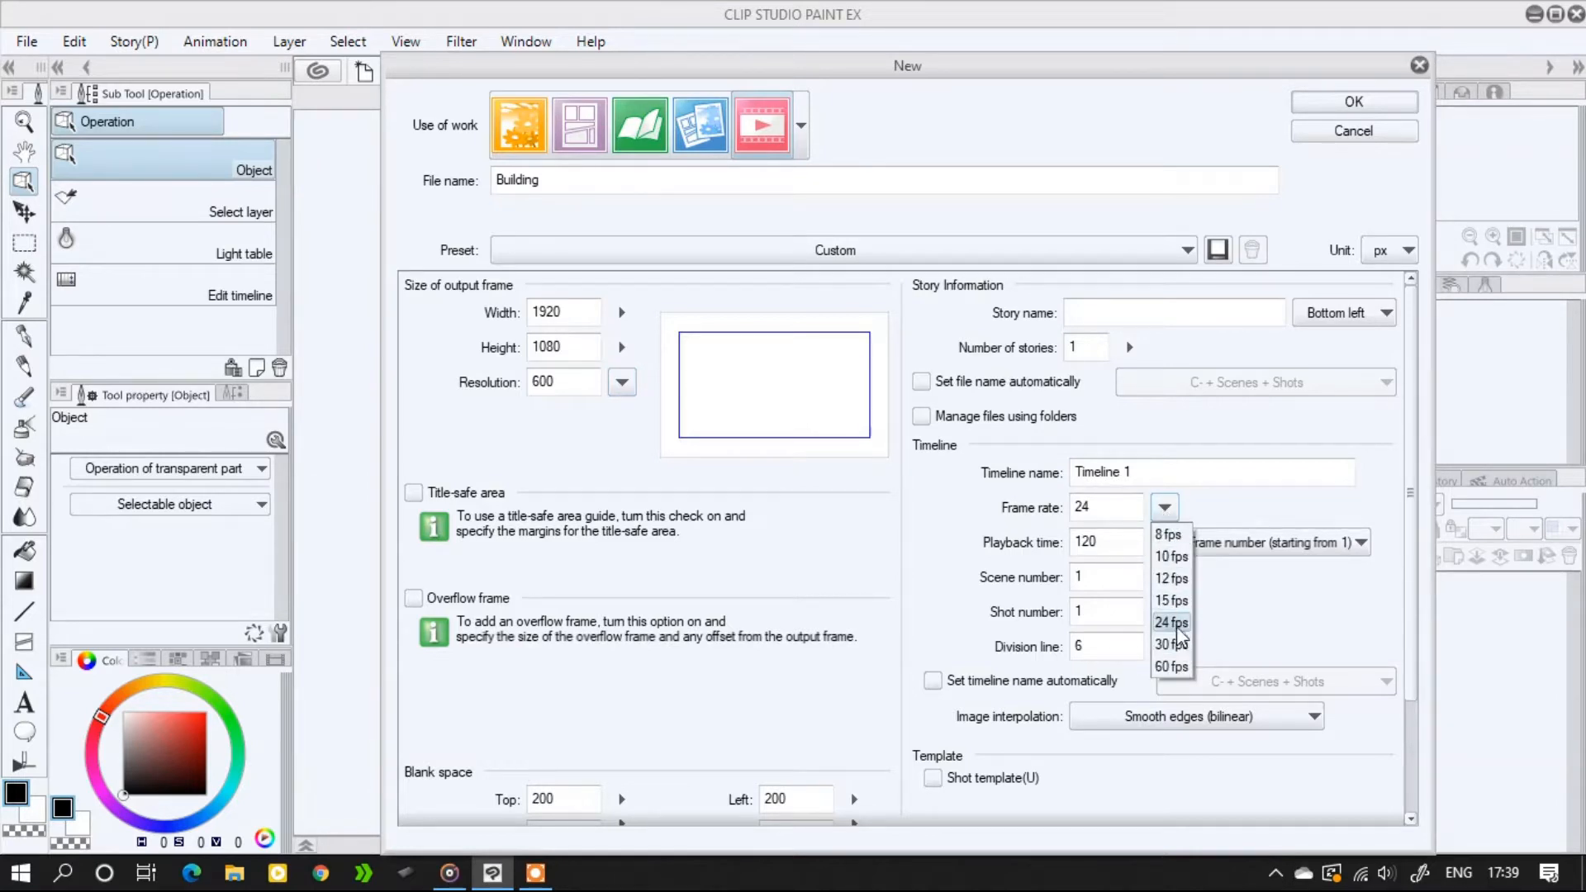
left_click(1165, 509)
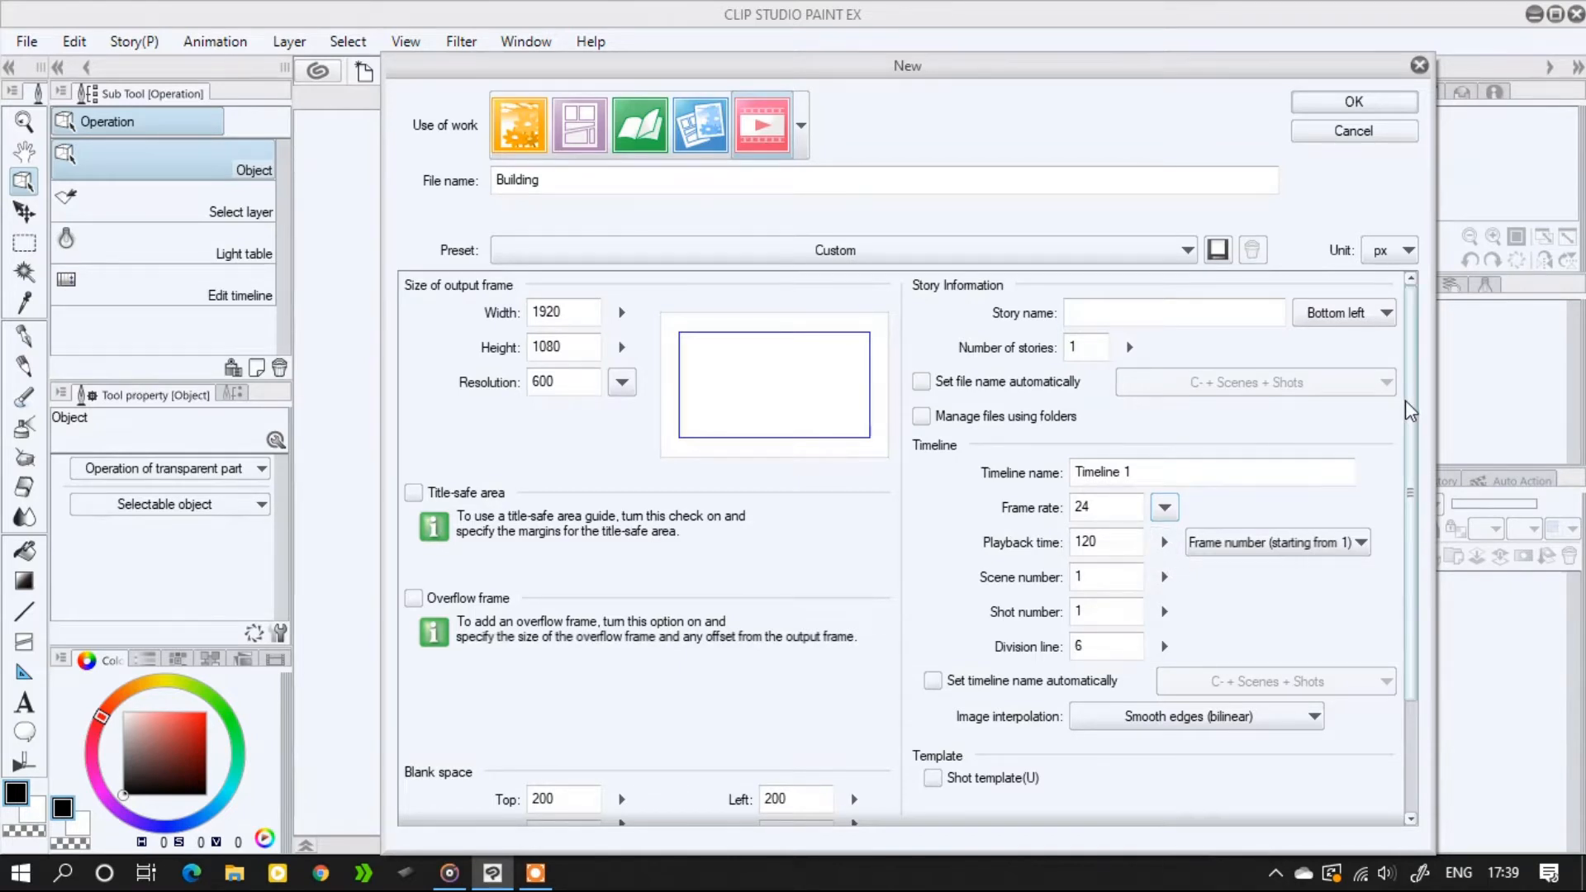
left_click_drag(1410, 423, 1435, 562)
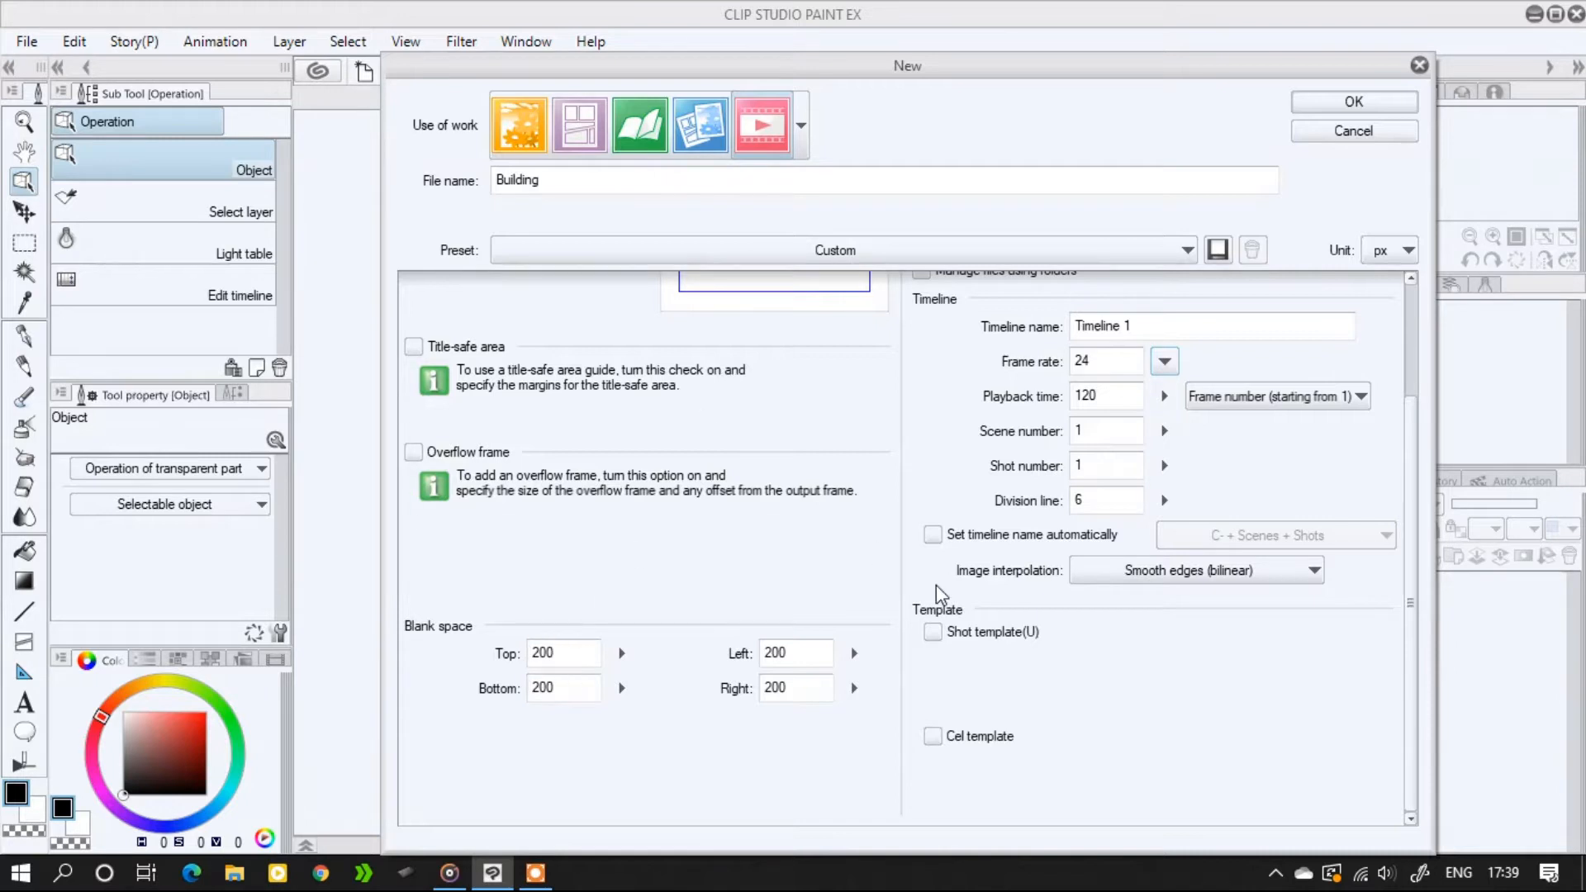
left_click_drag(1414, 505, 1393, 432)
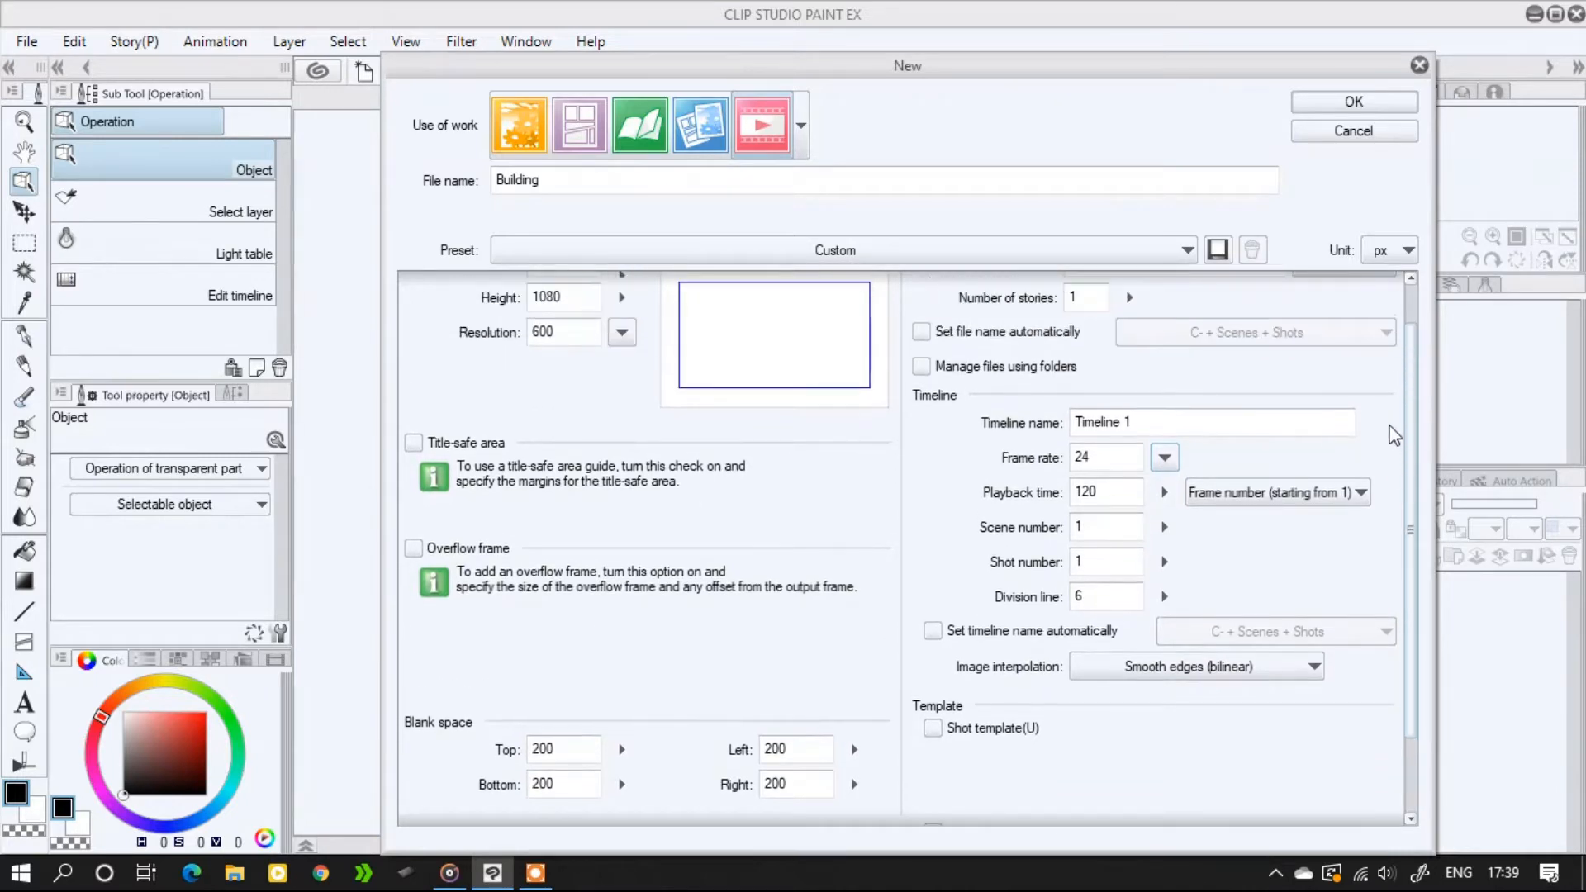
Try a blank space of 300 px above and 500 px to the left of the output frame
left_click(622, 749)
left_click(646, 689)
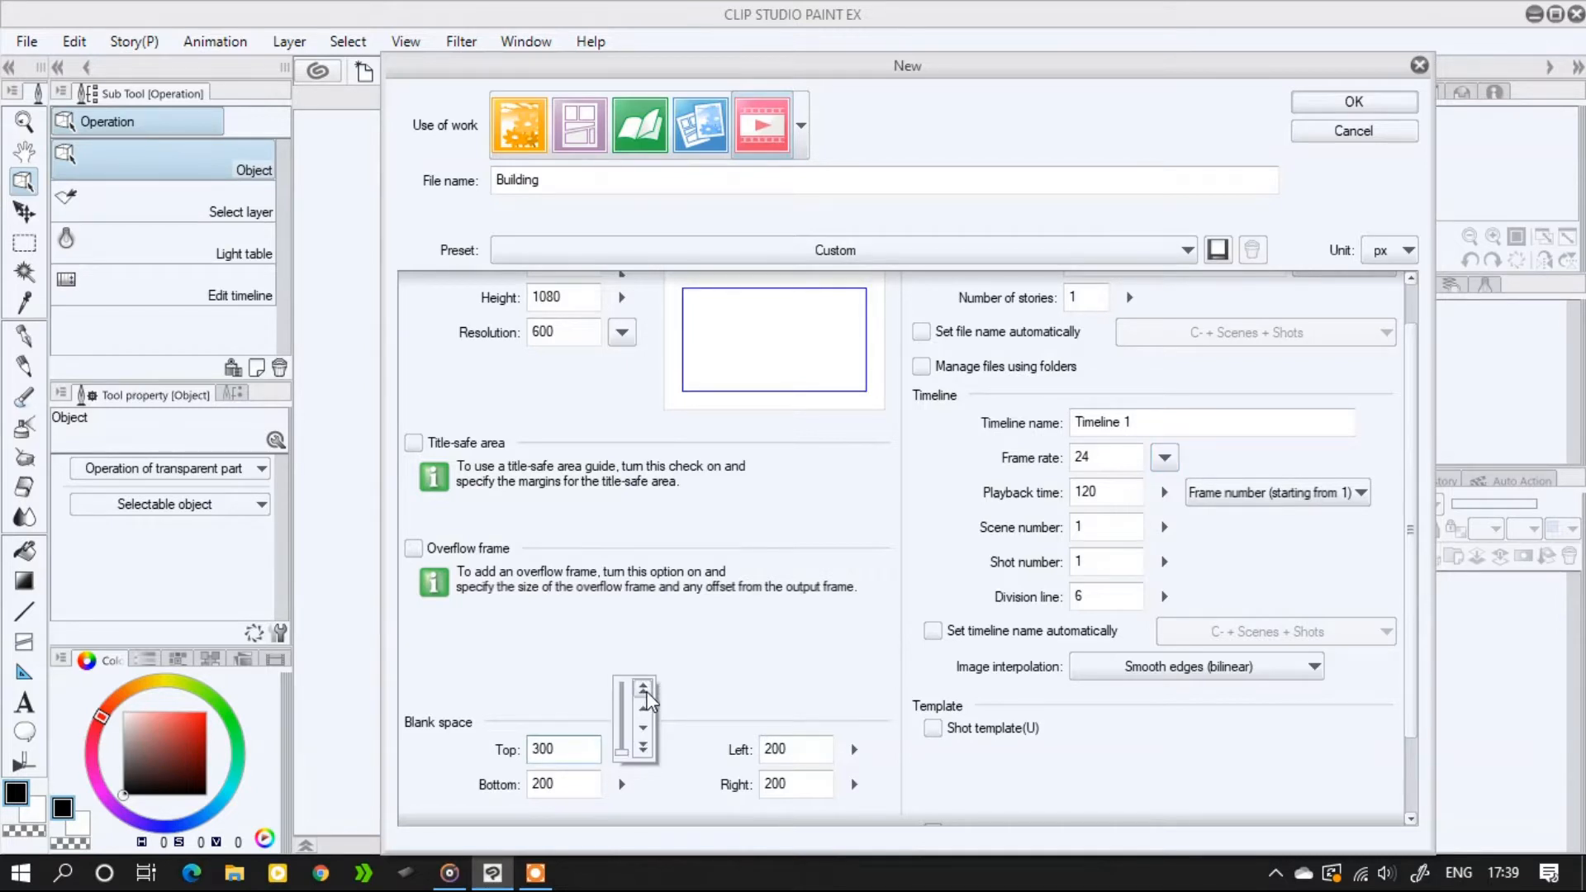
left_click(691, 687)
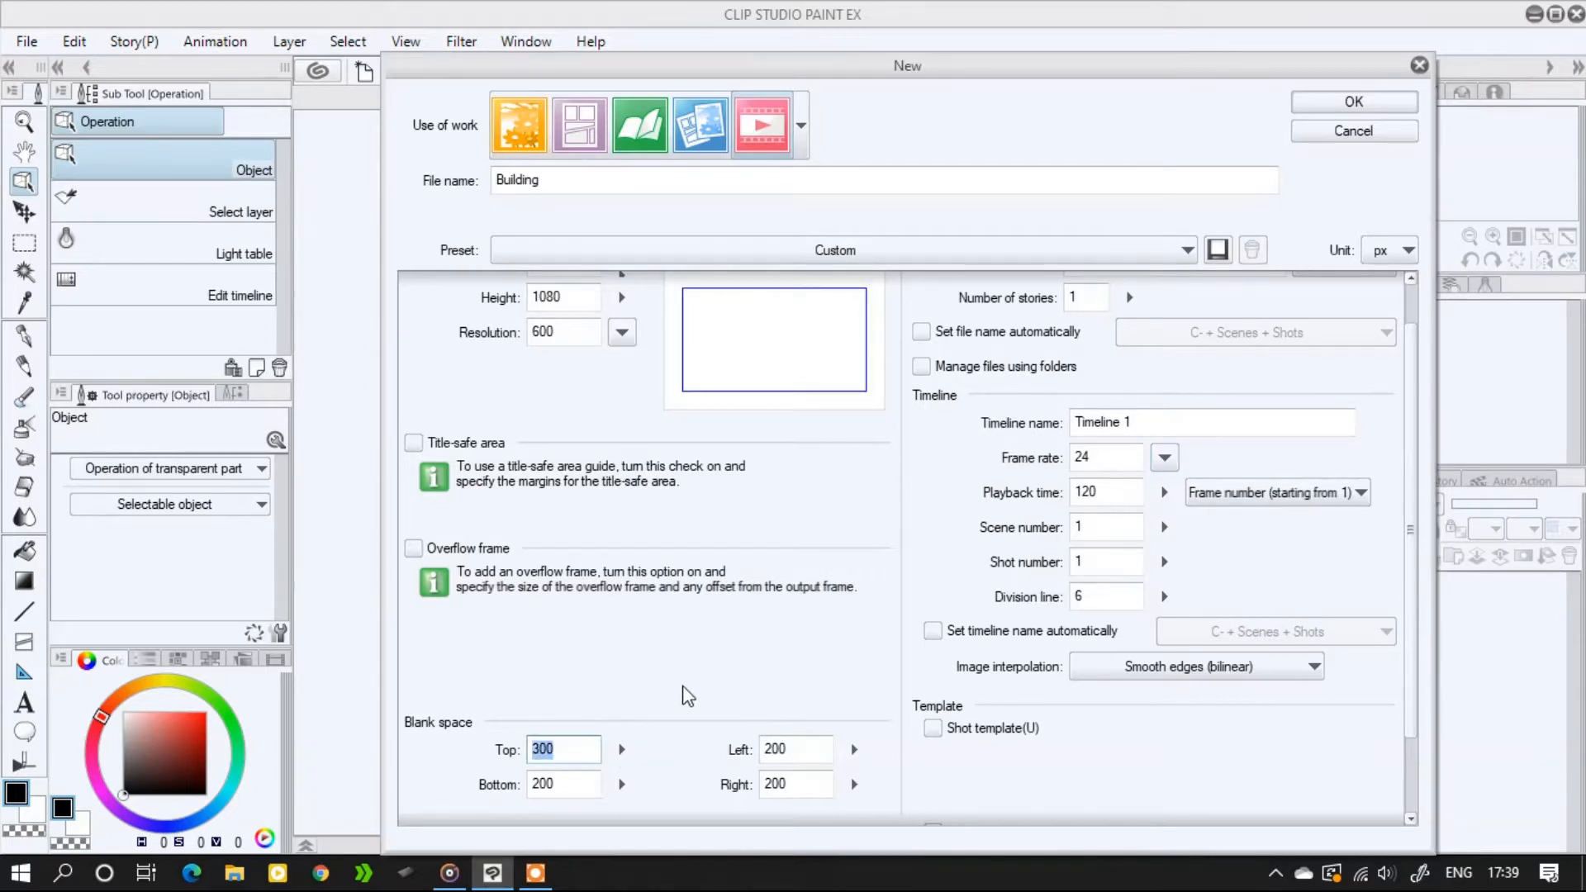
left_click(854, 749)
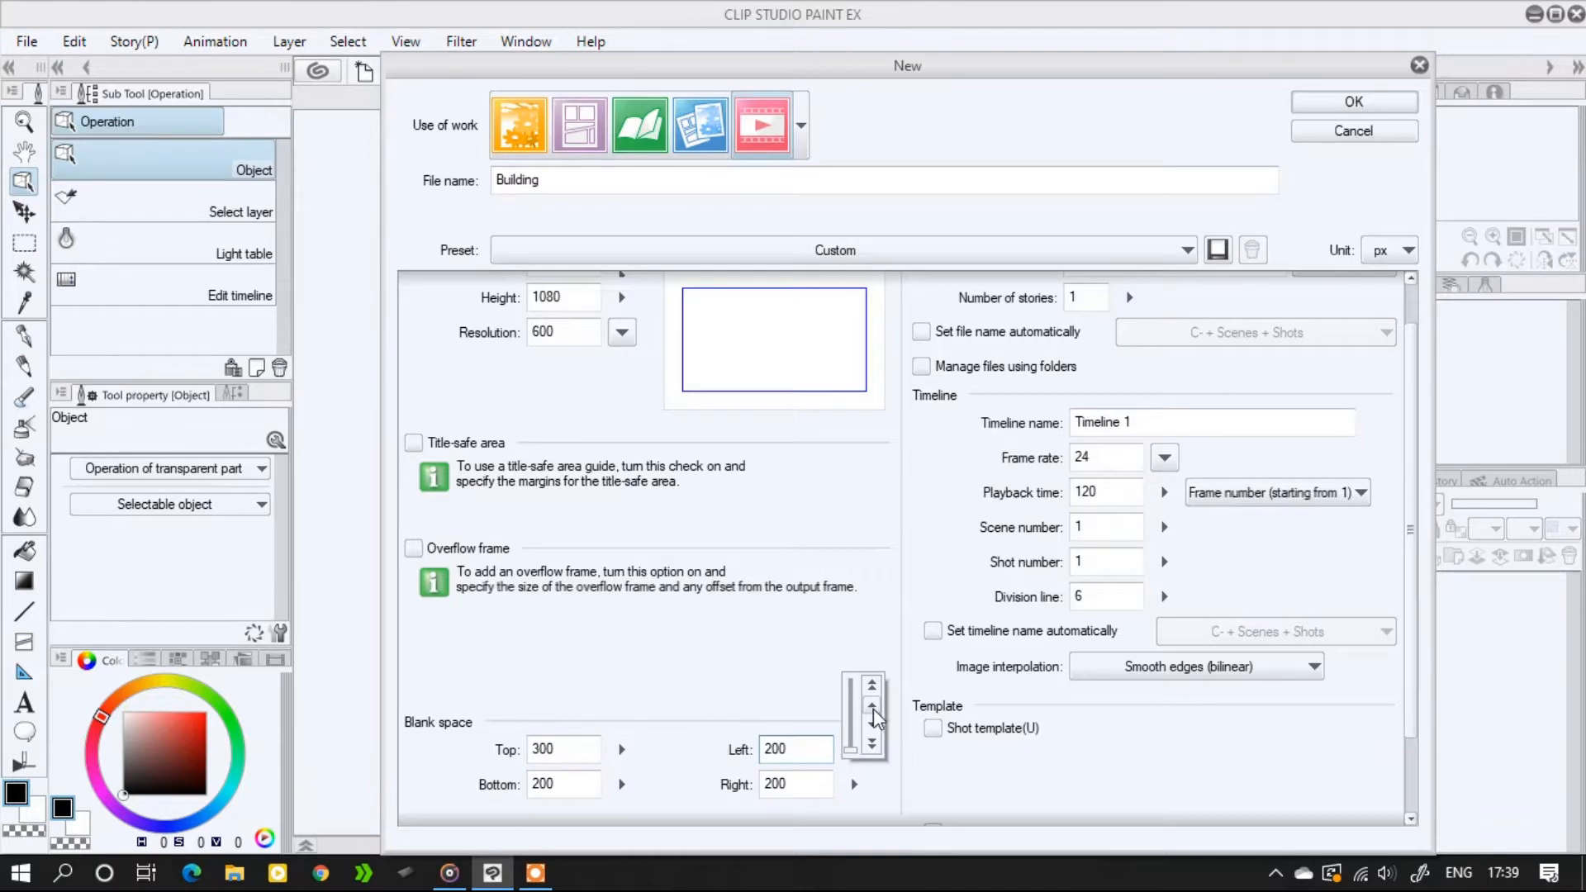
left_click(871, 686)
left_click(871, 685)
left_click(871, 685)
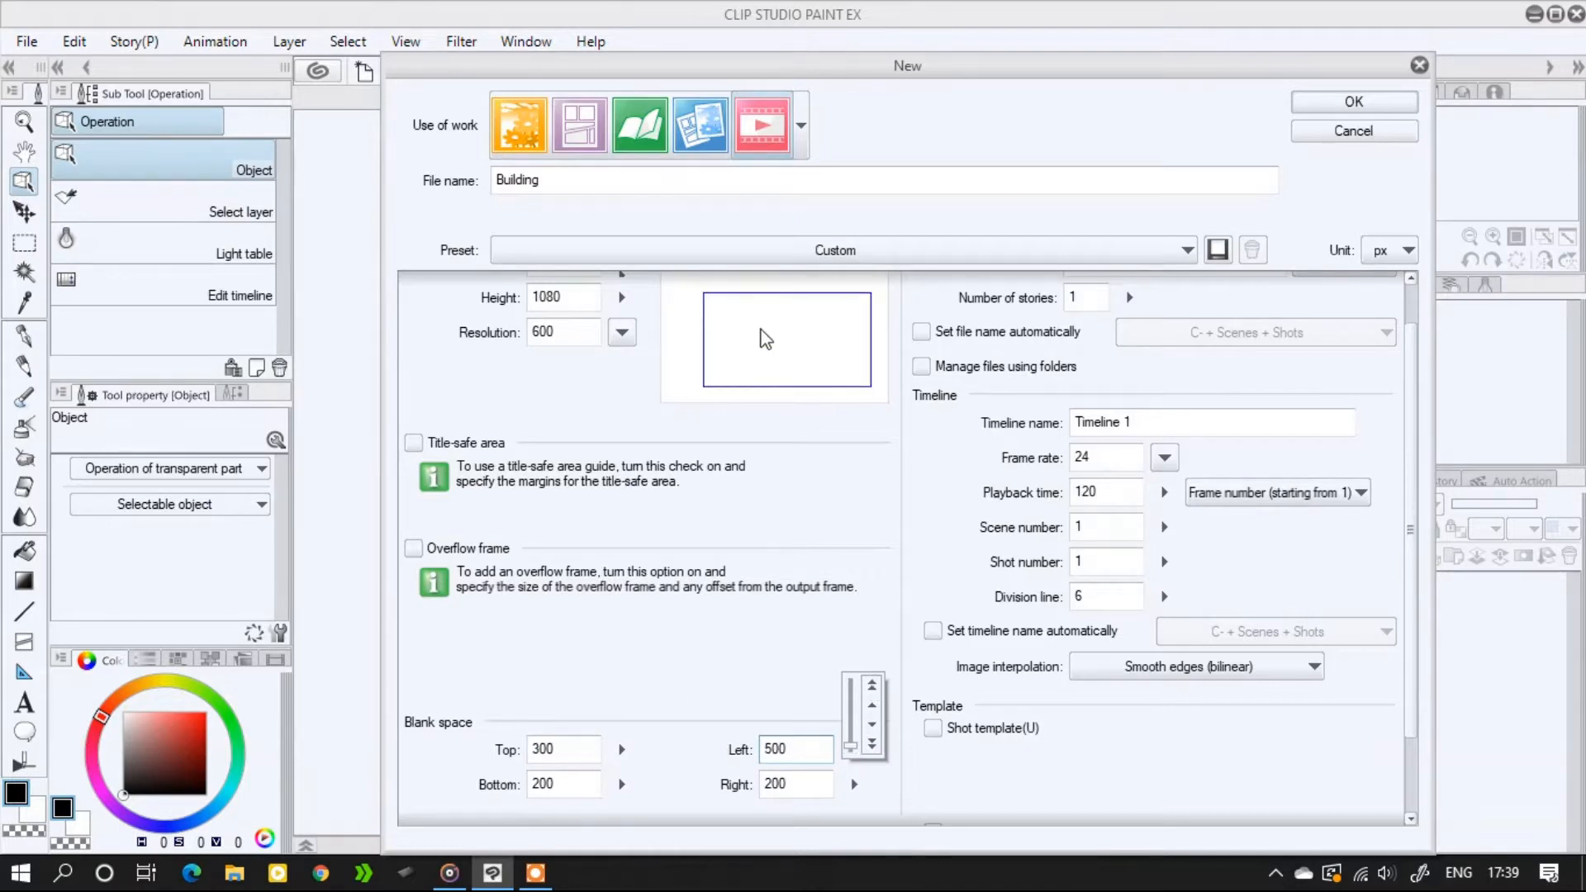
Restore the left and top blank space to 200 px
left_click(873, 743)
left_click(872, 743)
left_click(872, 744)
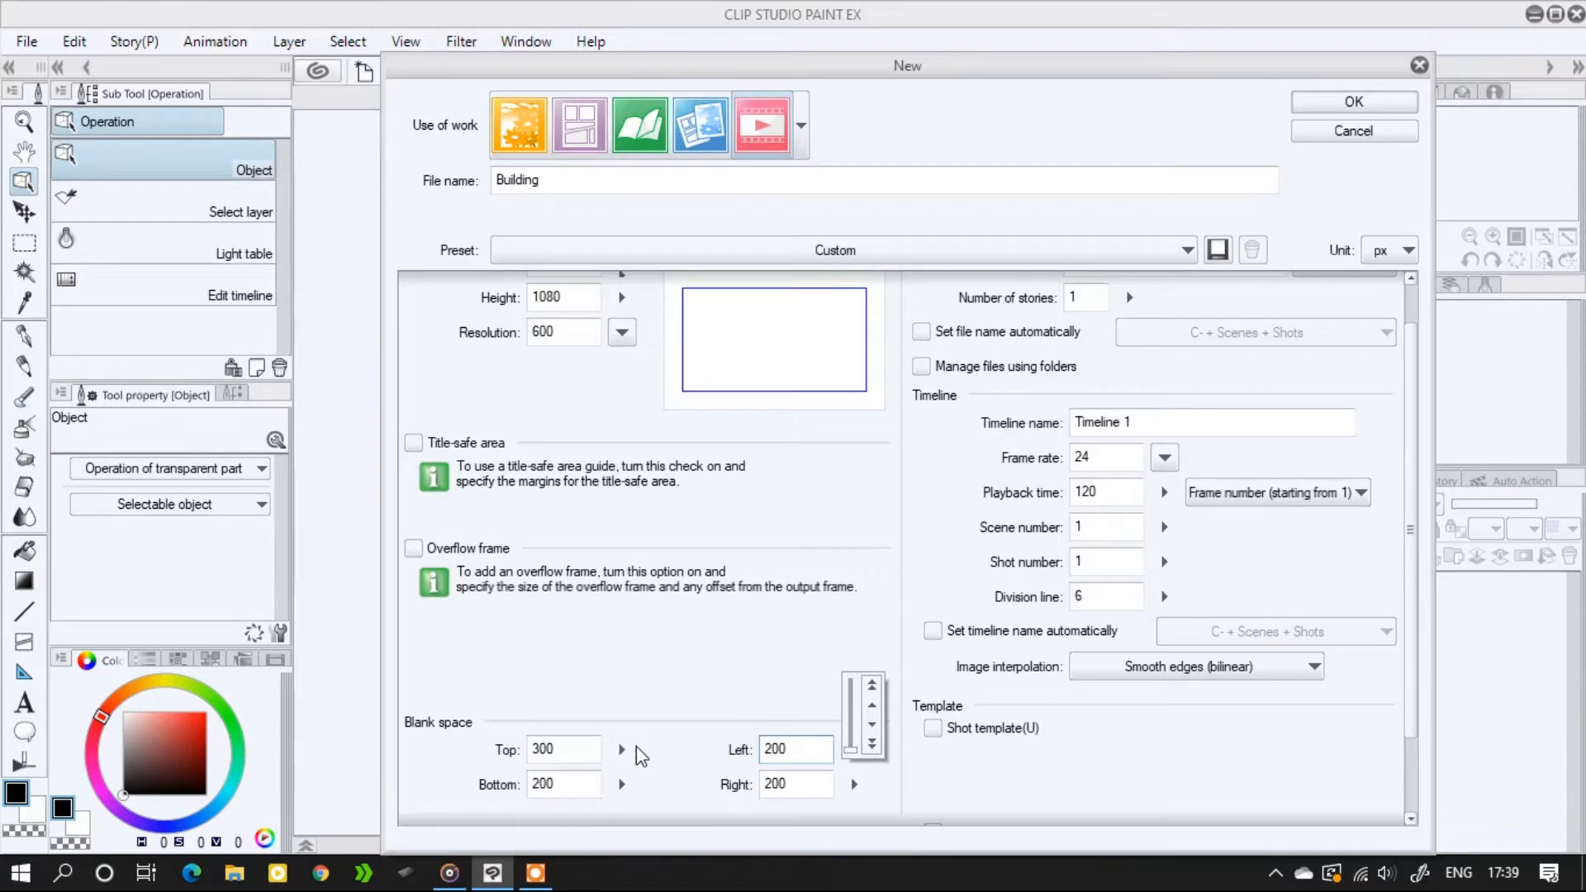
left_click(622, 750)
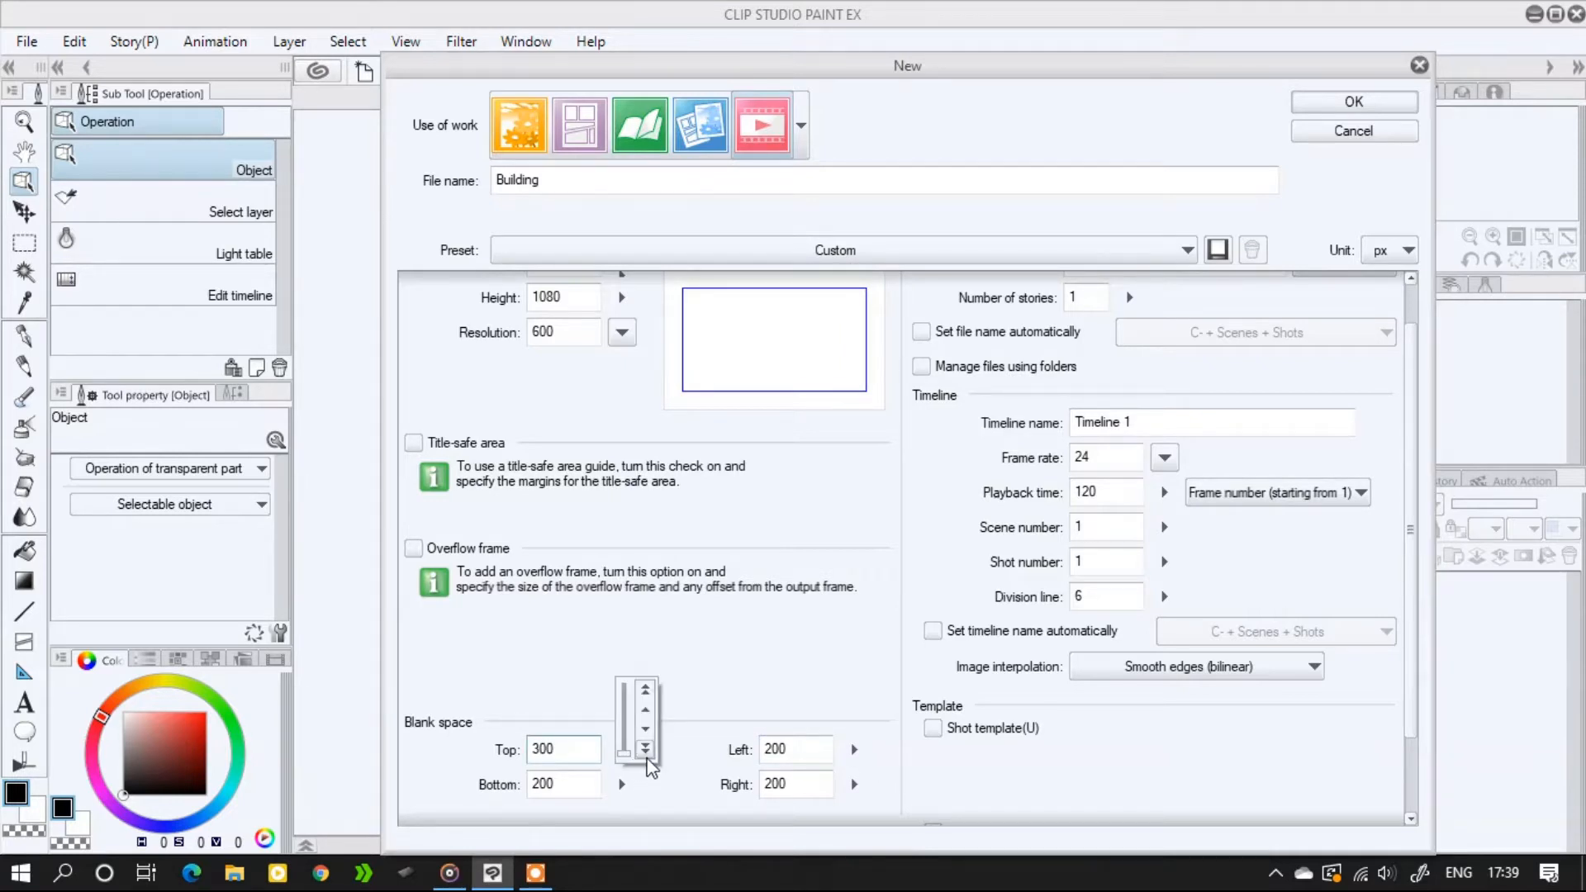
left_click(648, 756)
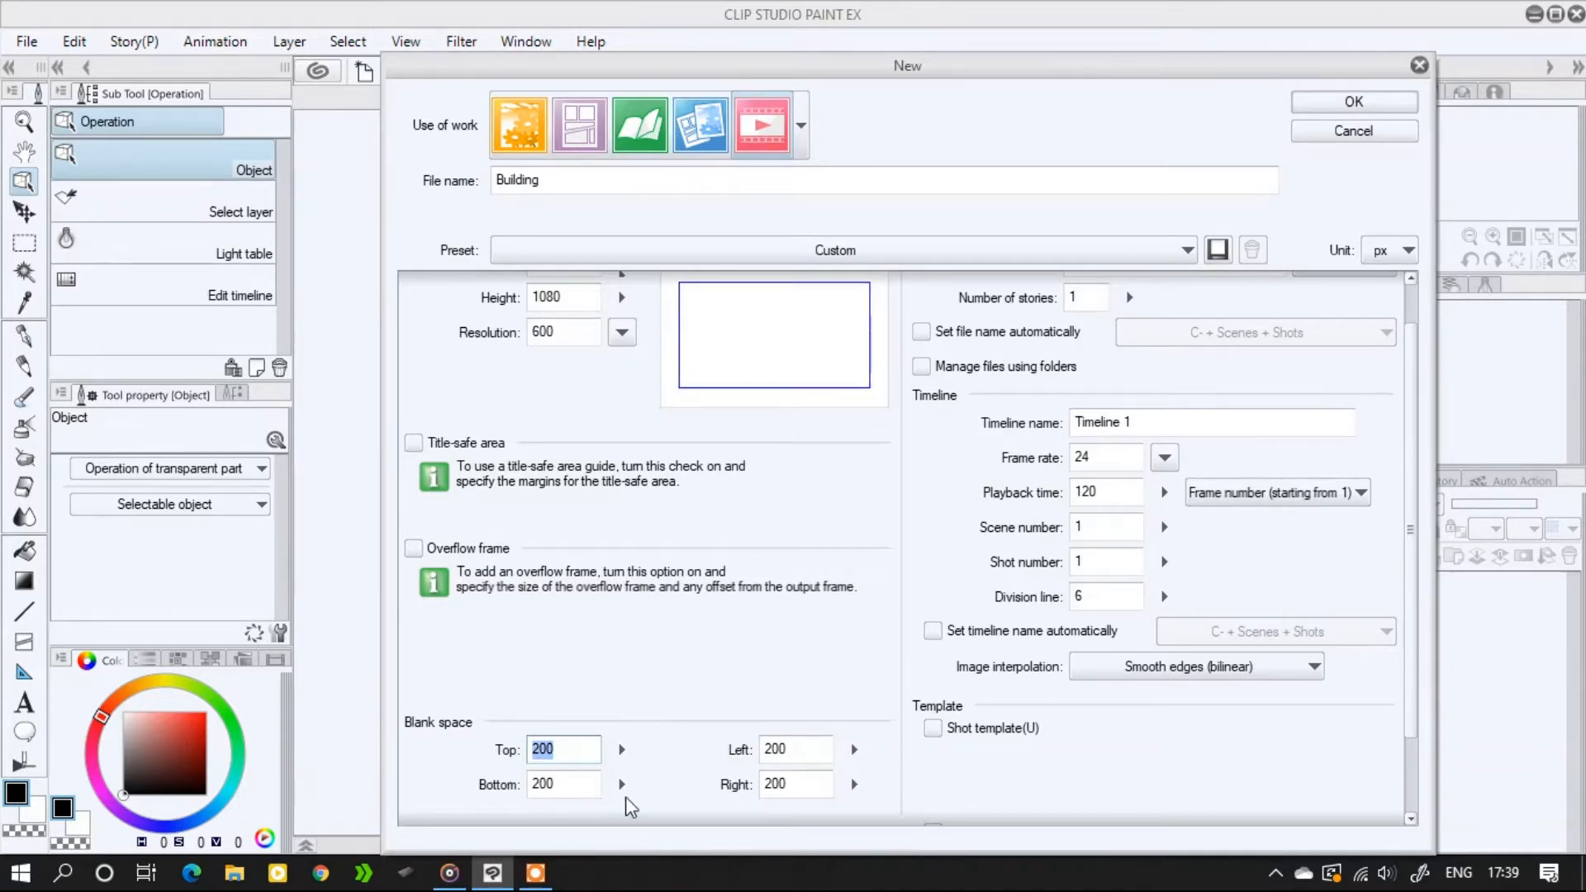
Create the animation canvas, reveal its timeline, and check the contents of the animation folder
left_click(1327, 105)
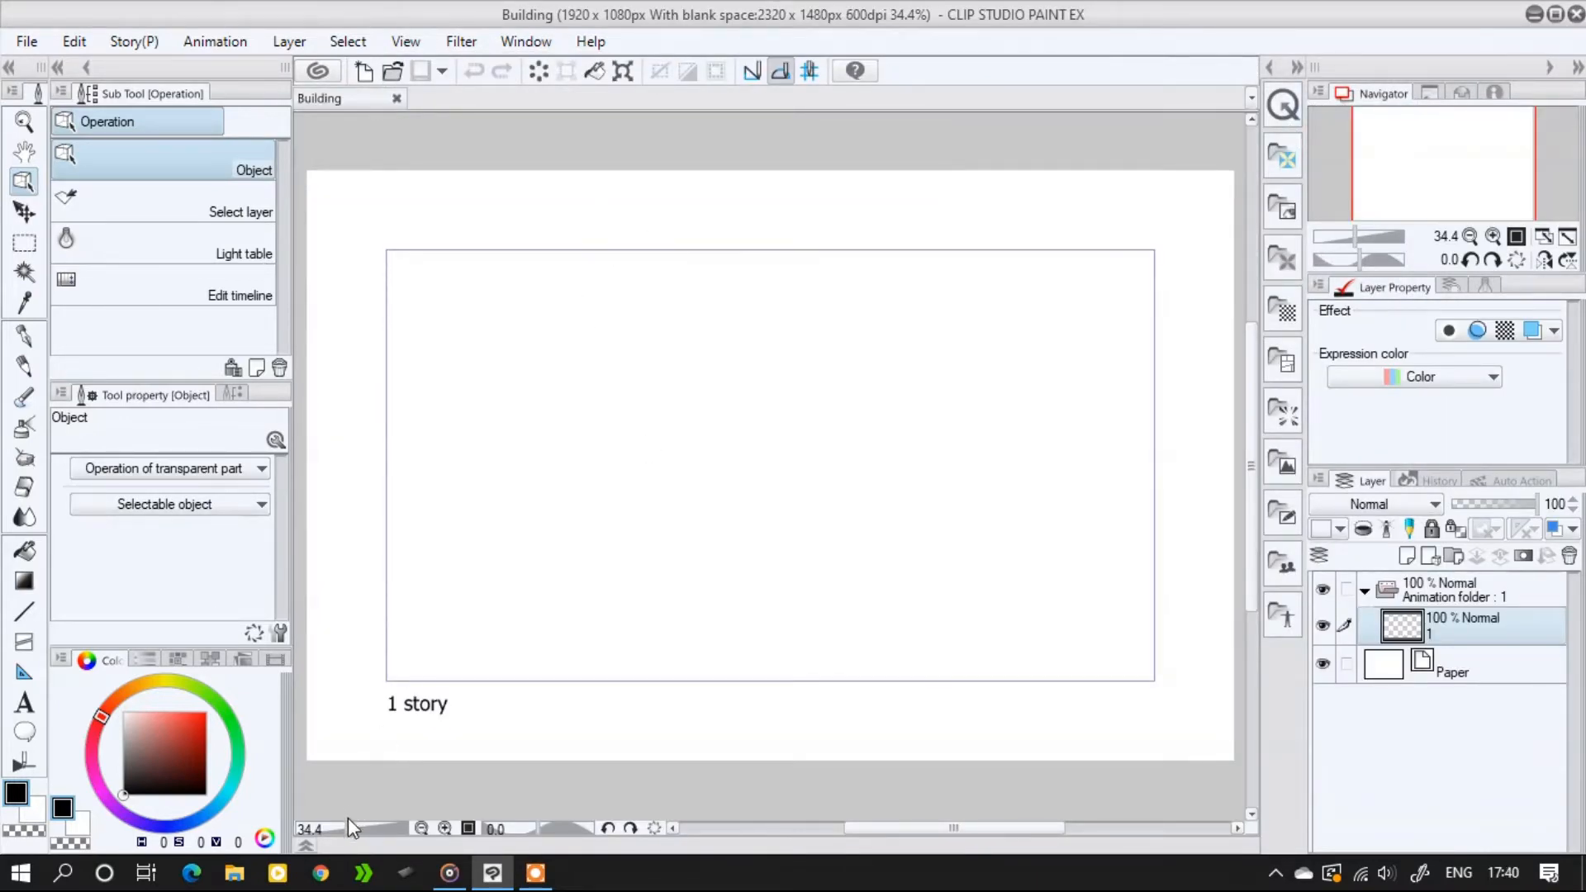
left_click(309, 842)
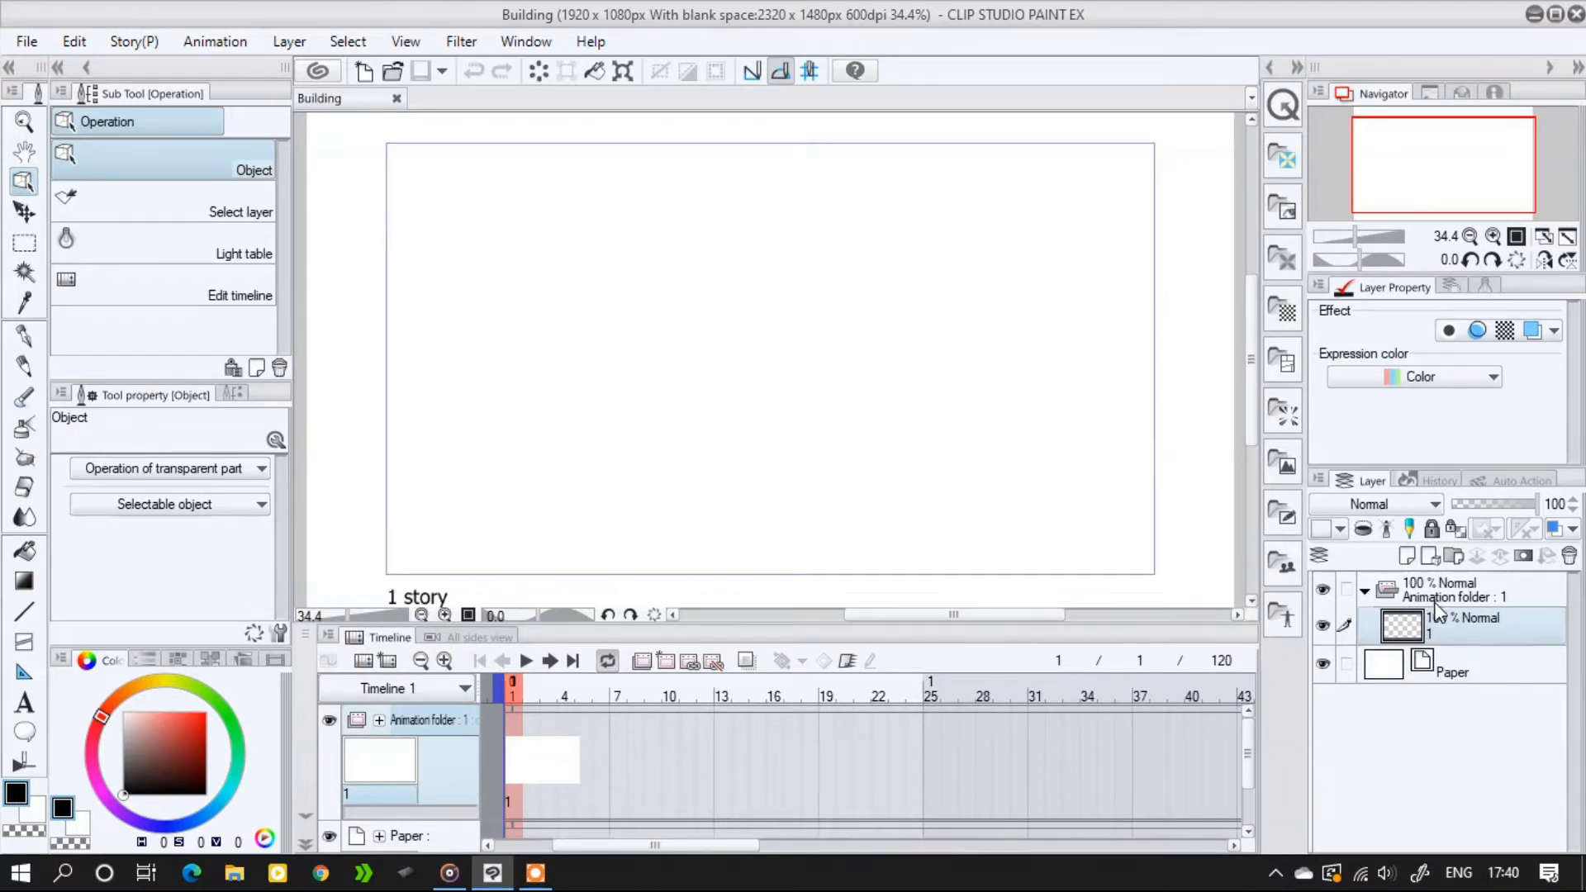
left_click(1363, 591)
left_click(1363, 593)
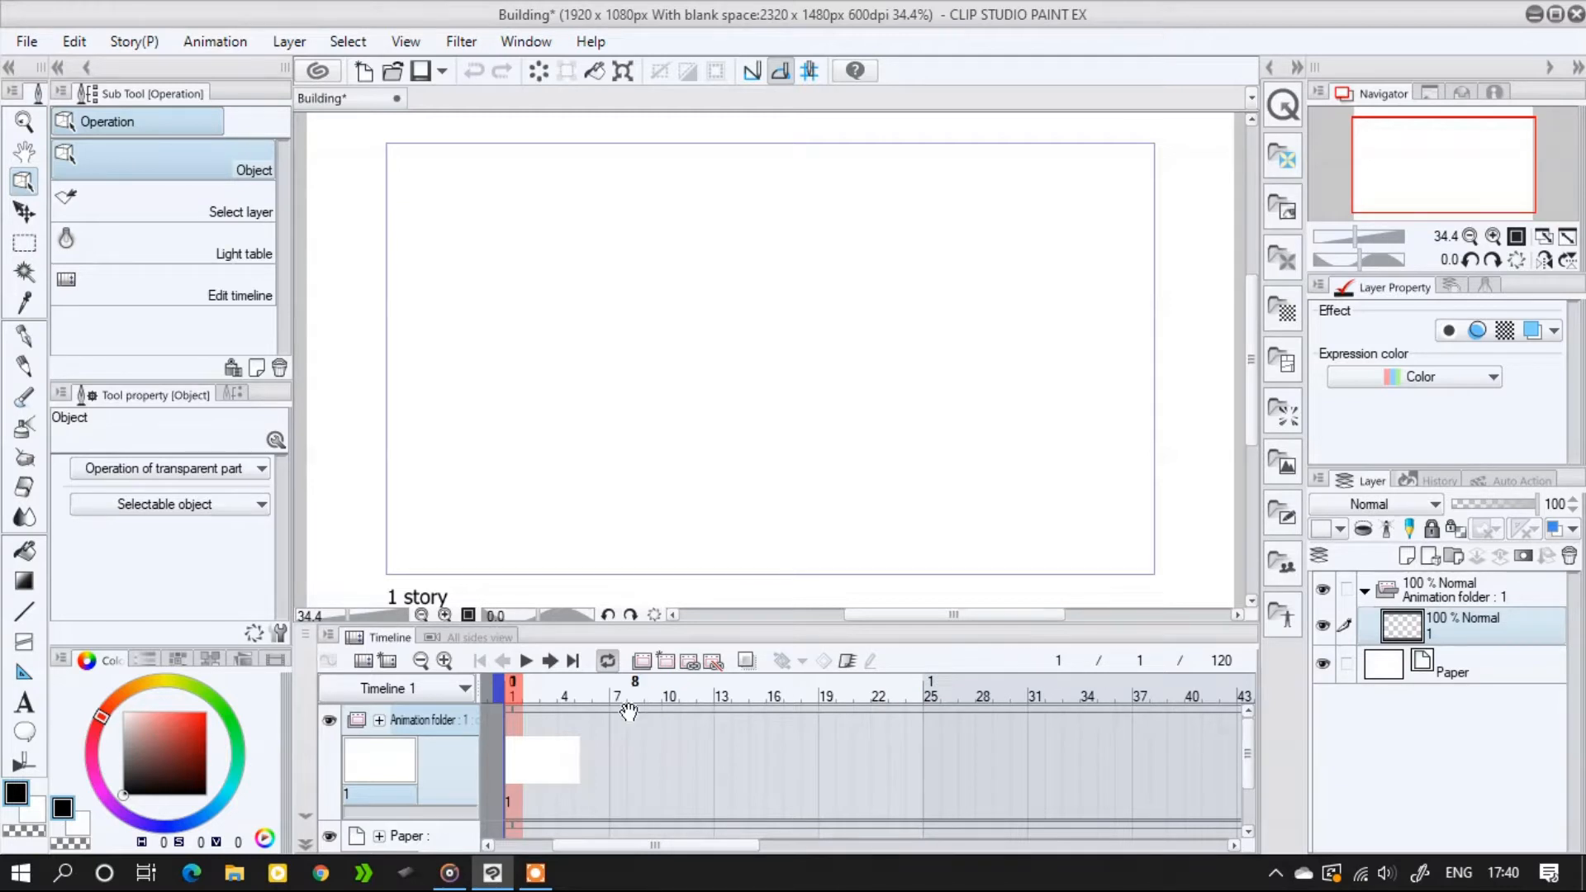
Add new animation cels at frames 2, 3 and 4 of Timeline 1
left_click(532, 703)
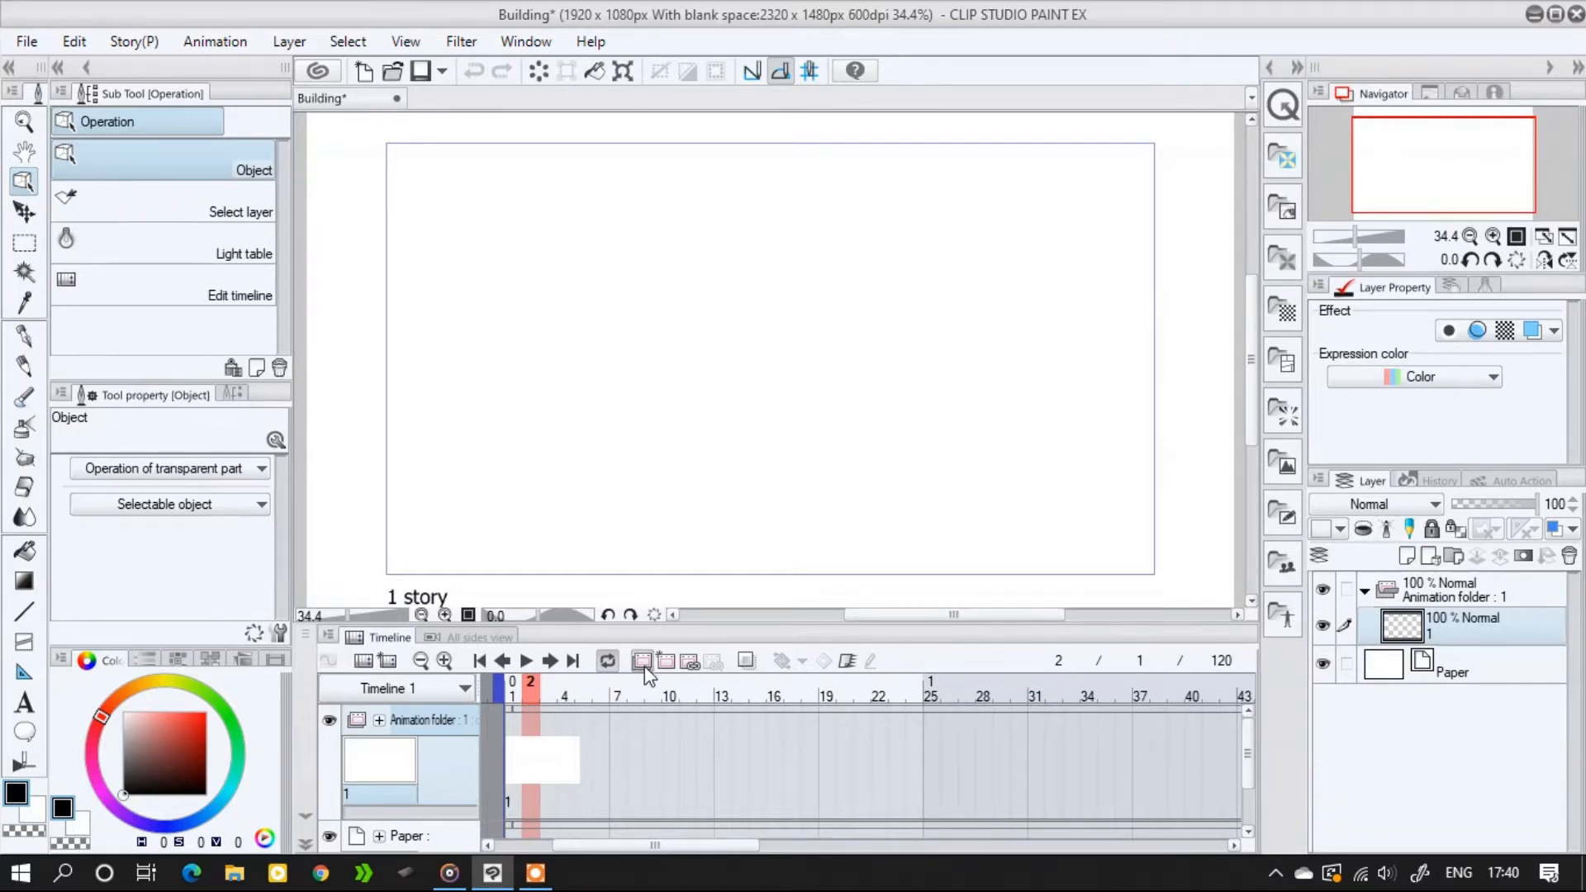
key("ctrl+z")
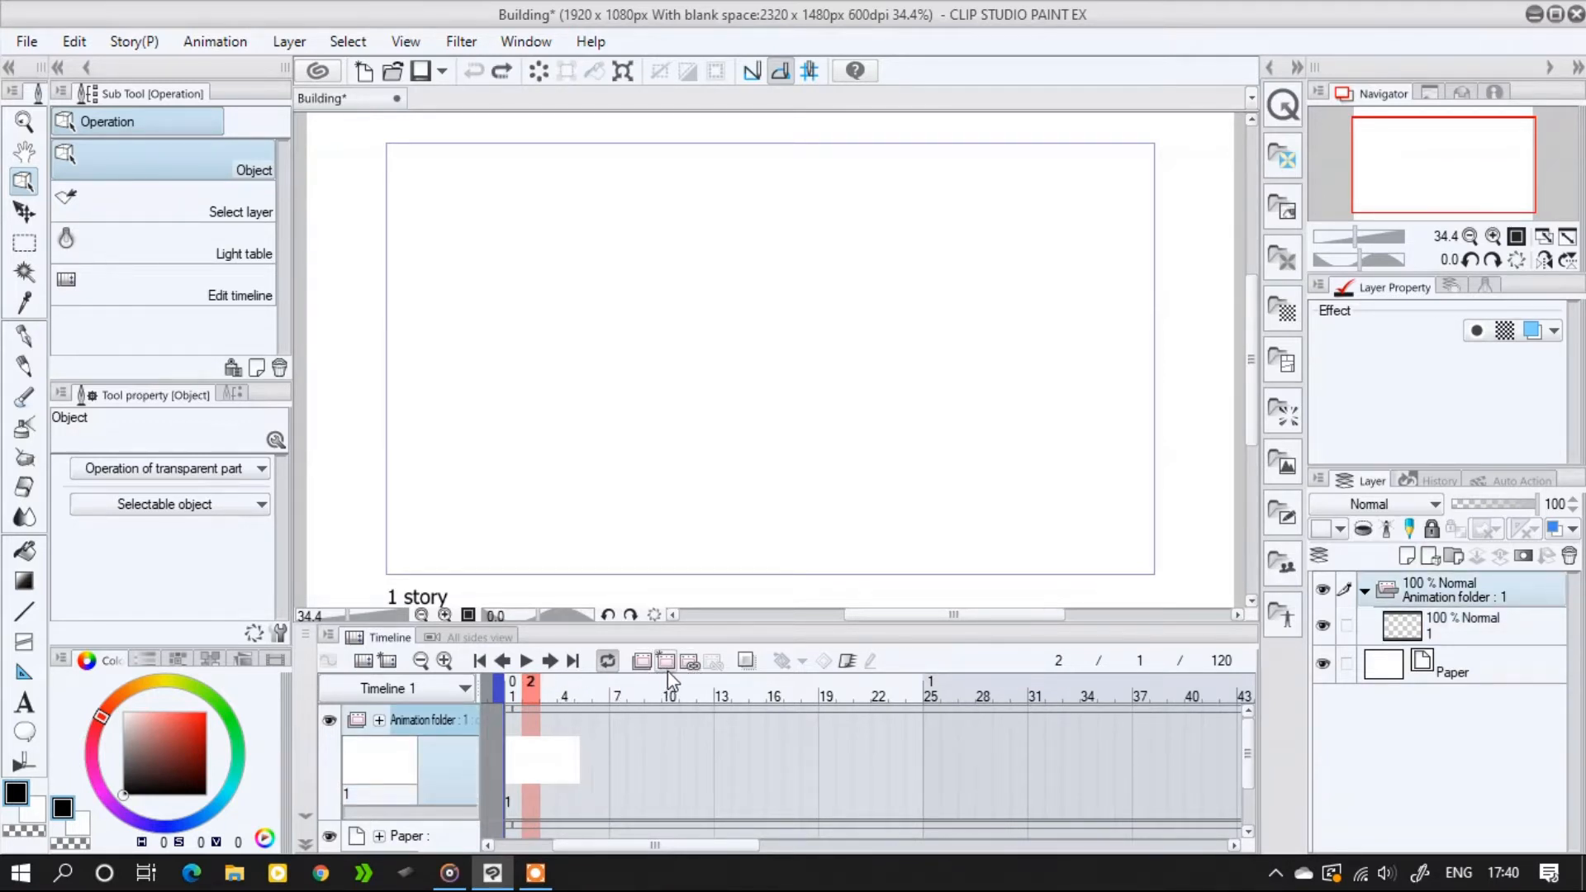
left_click(667, 666)
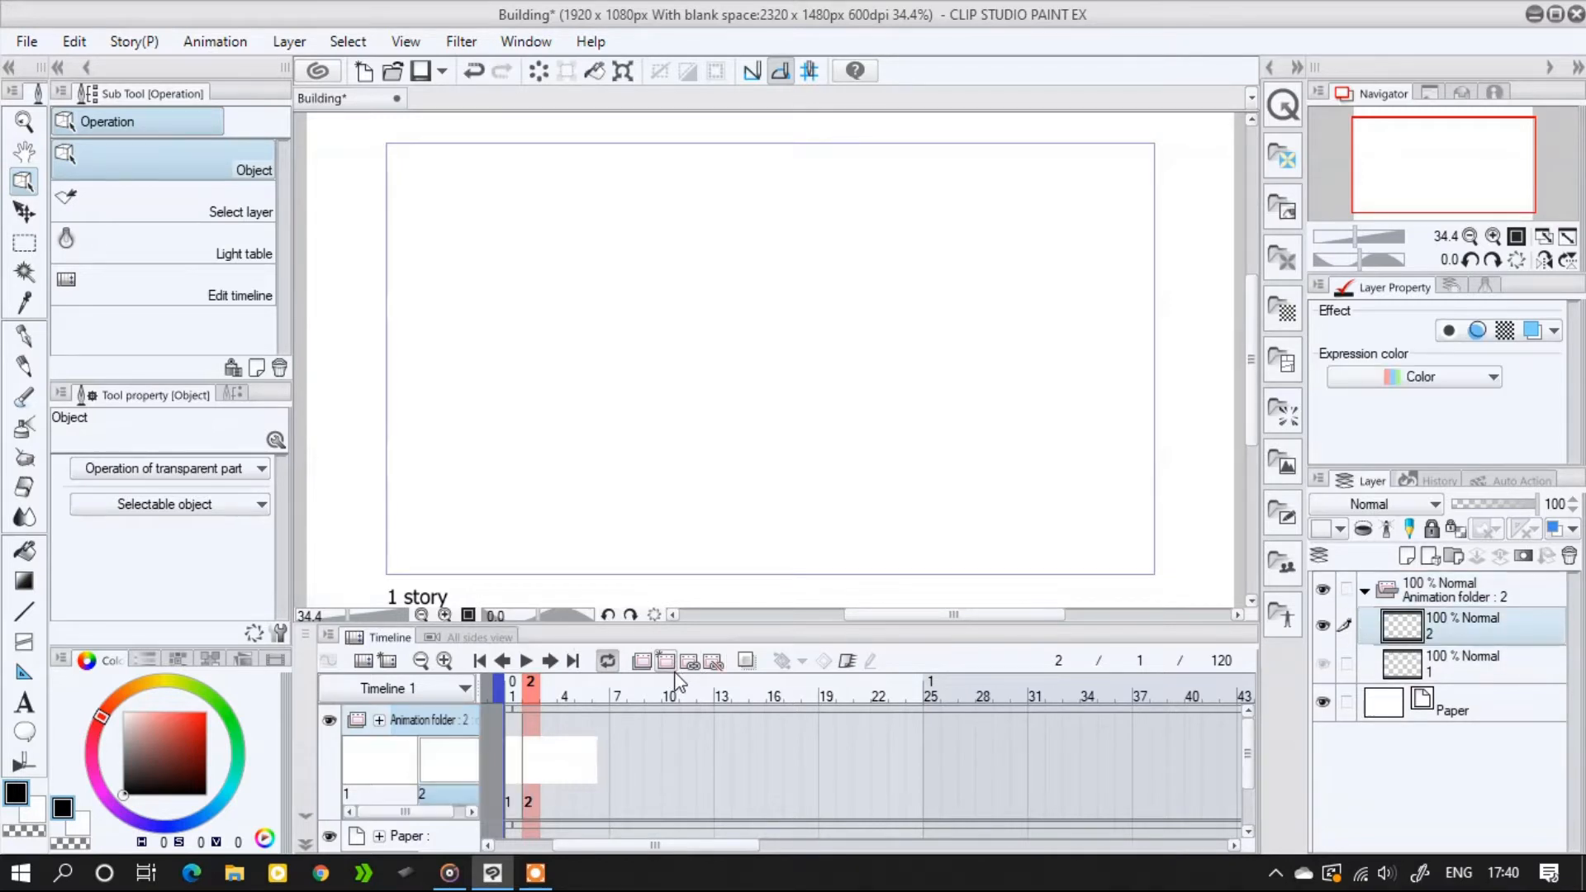
left_click(551, 704)
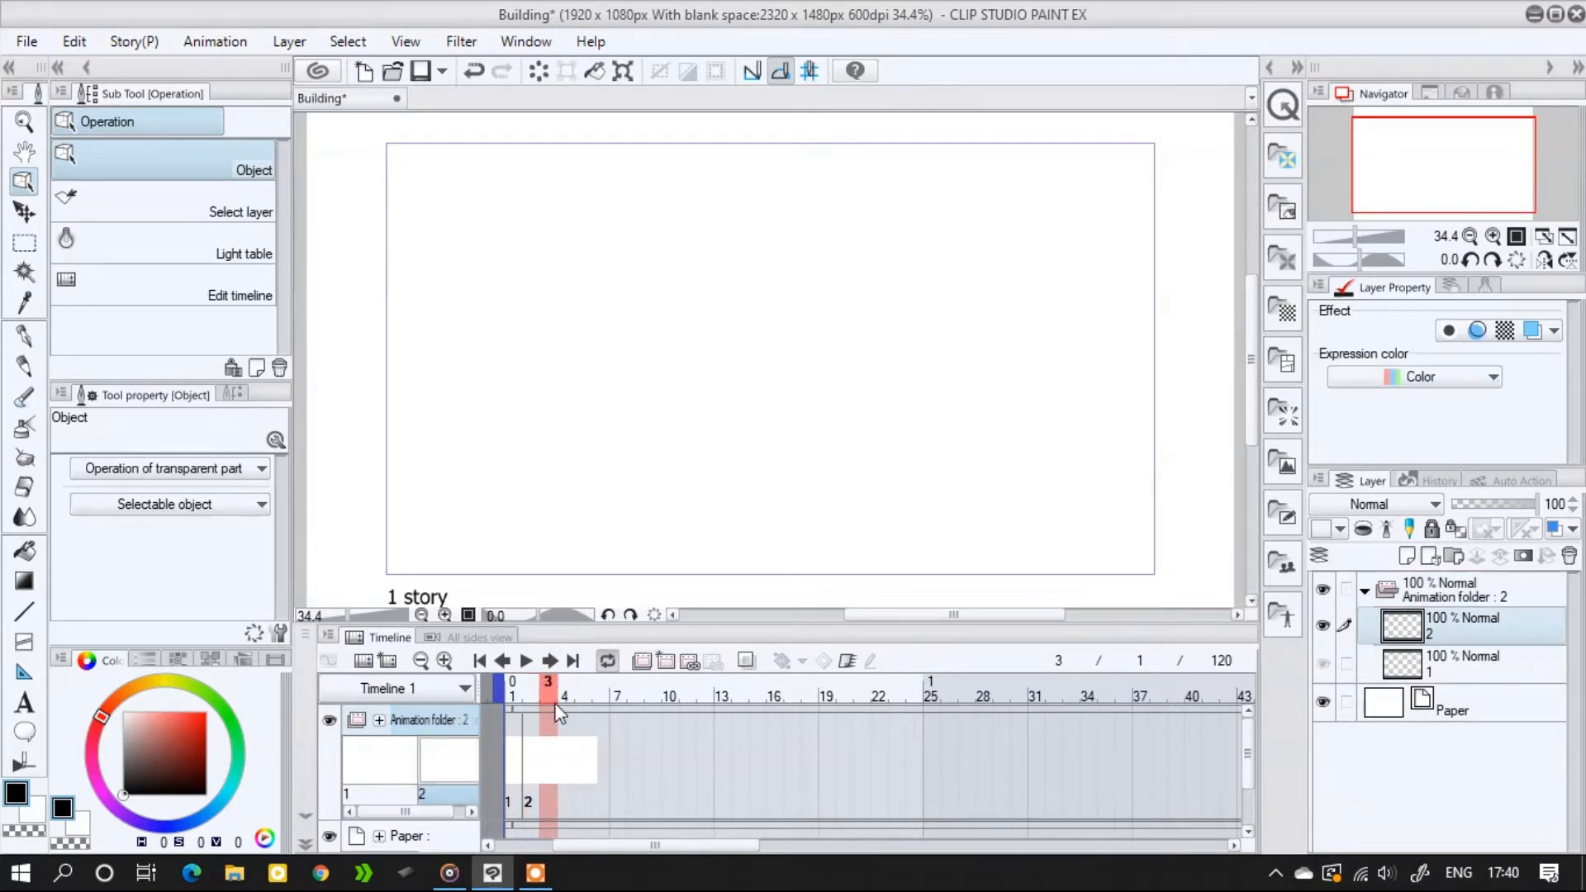
left_click(668, 662)
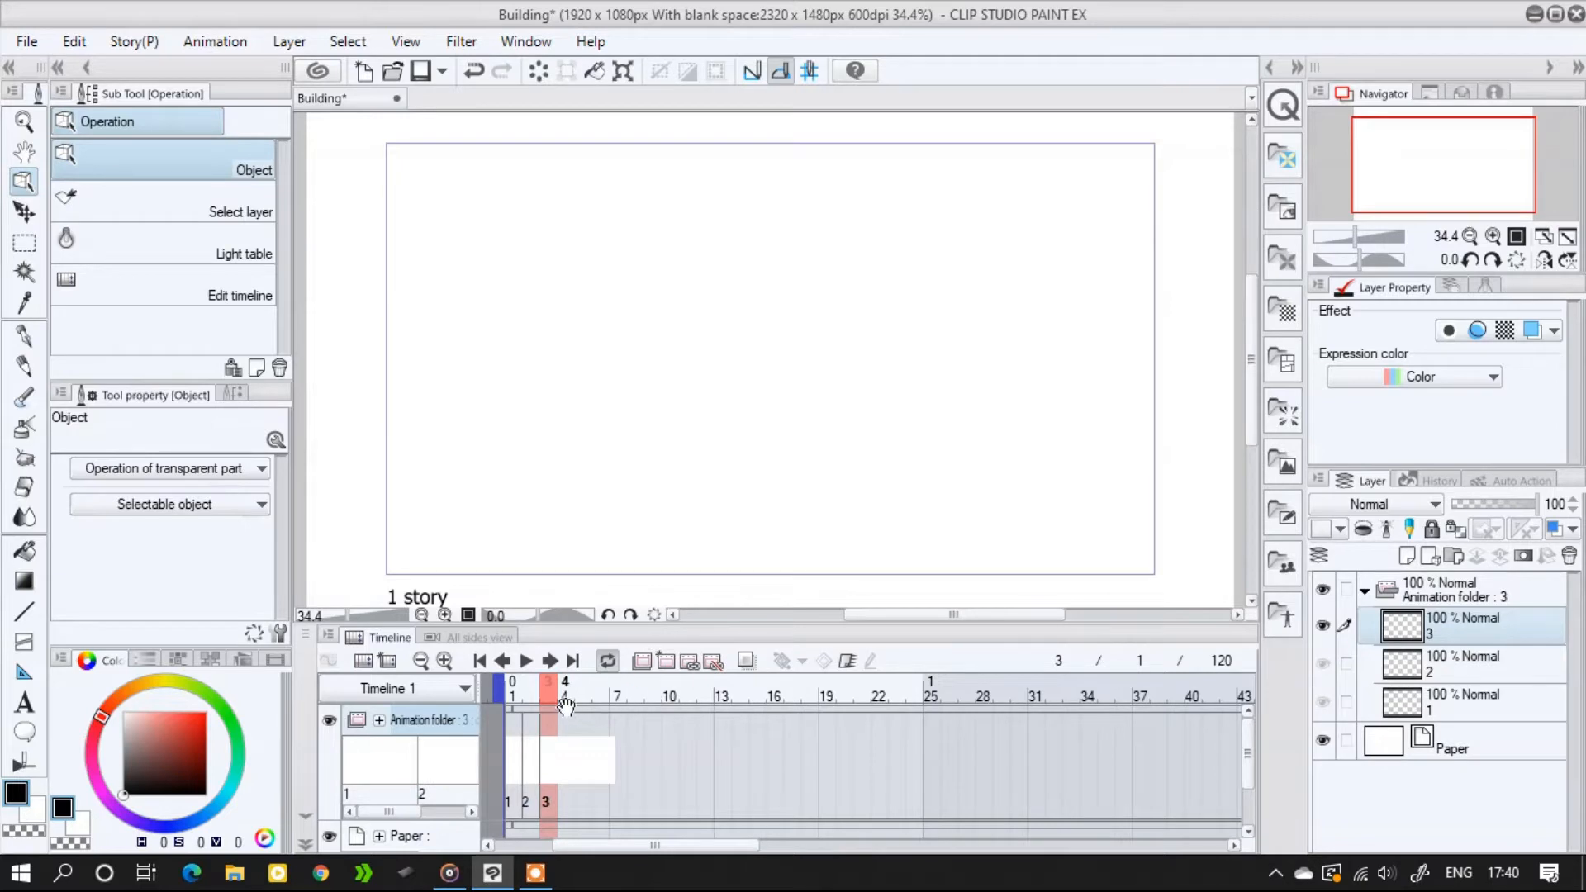
left_click(565, 703)
left_click(667, 663)
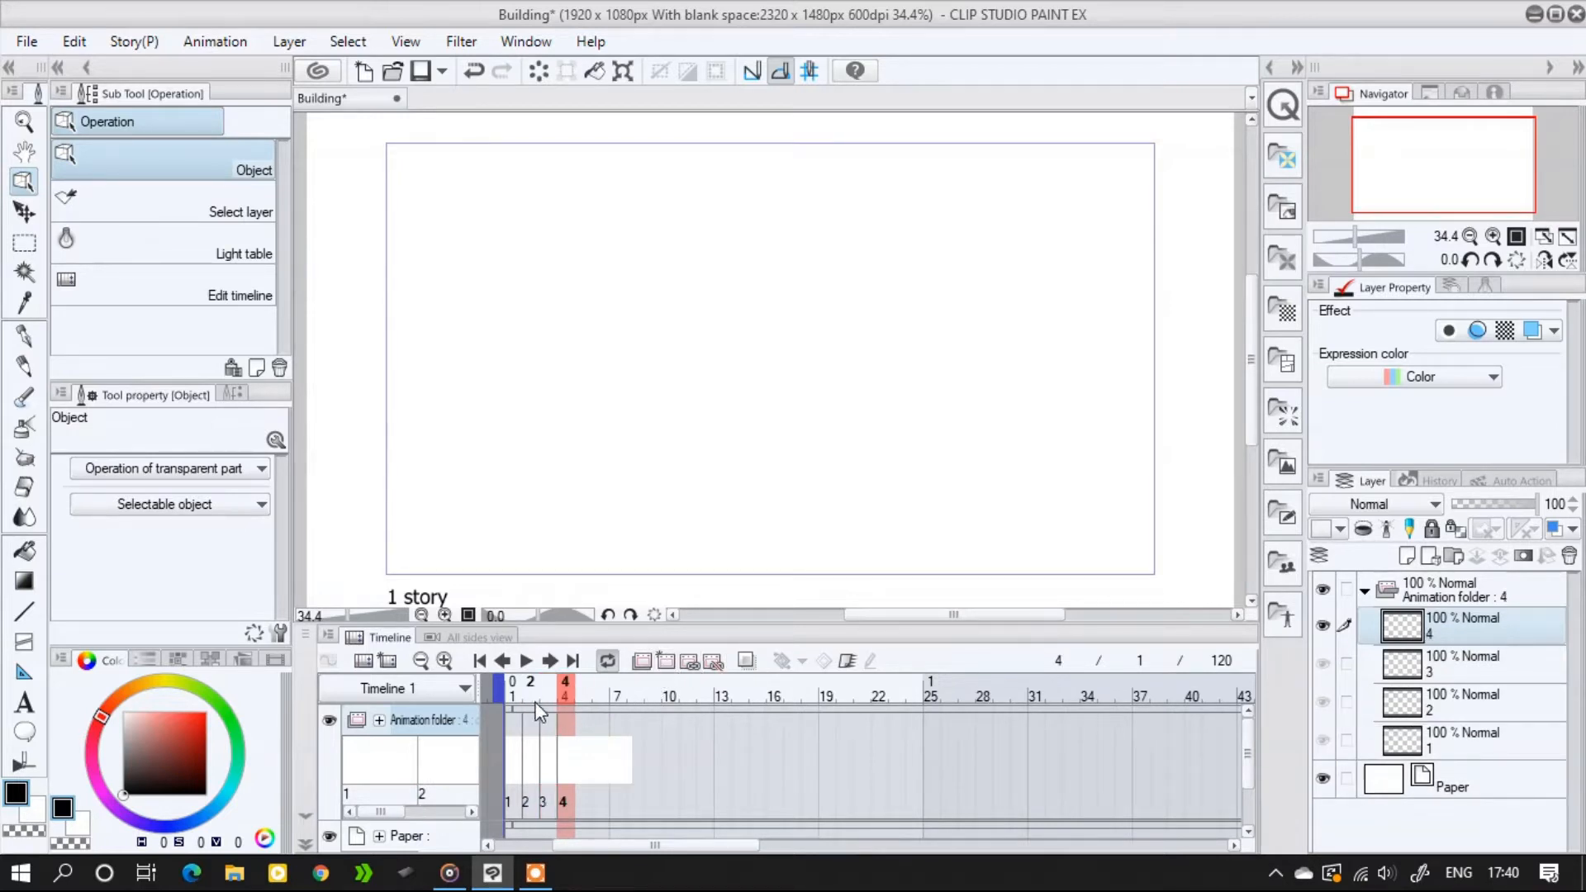
Return to frame 1 and set up the G-pen with a brush size of 6
left_click(513, 698)
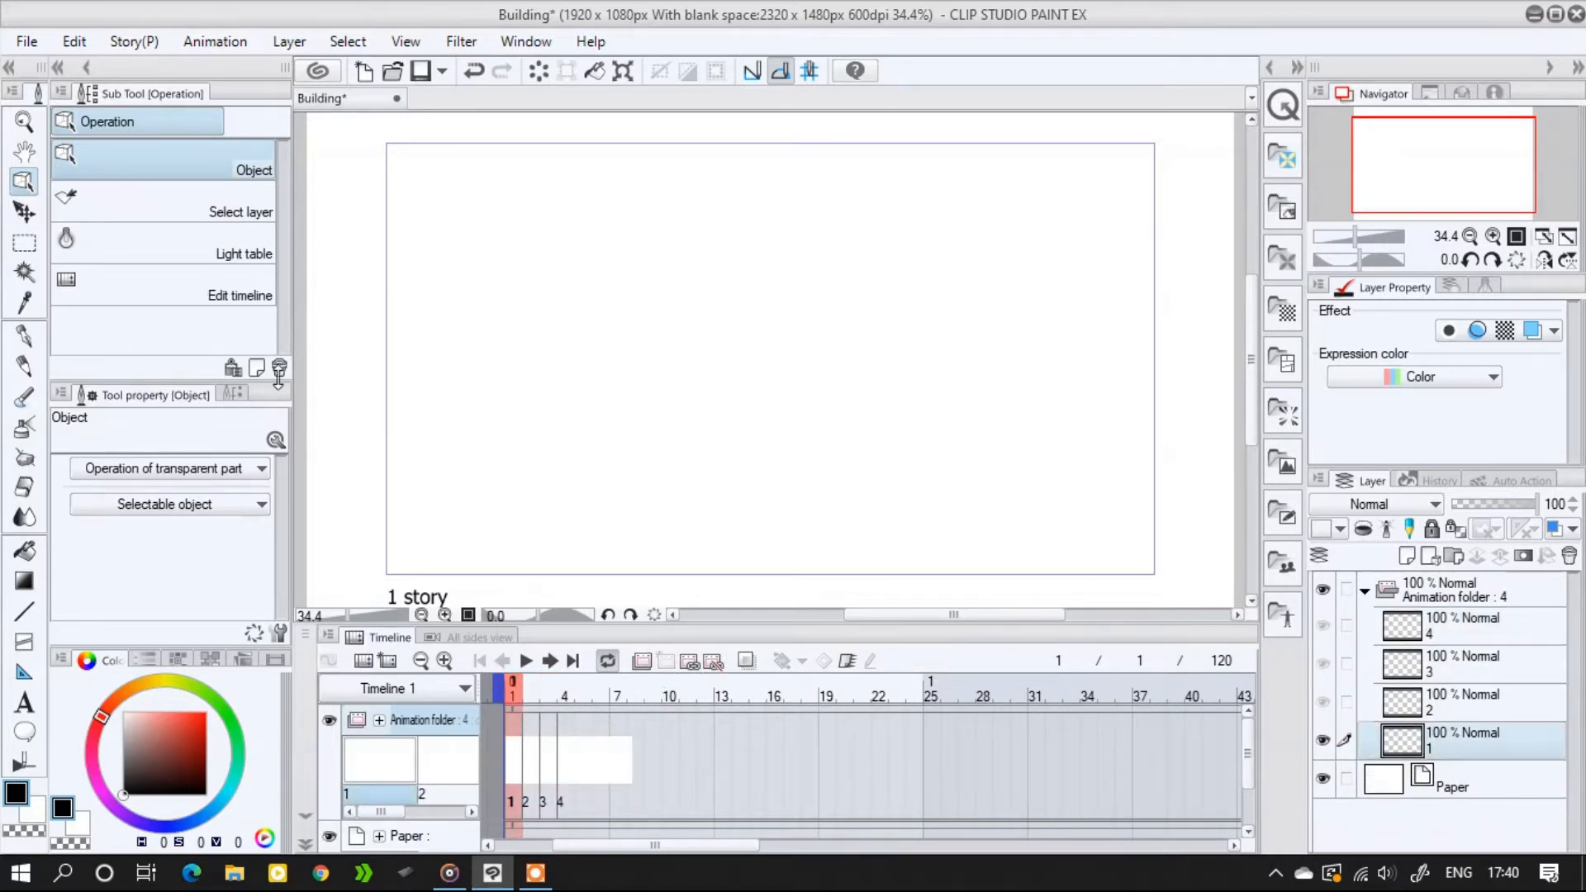
left_click(24, 334)
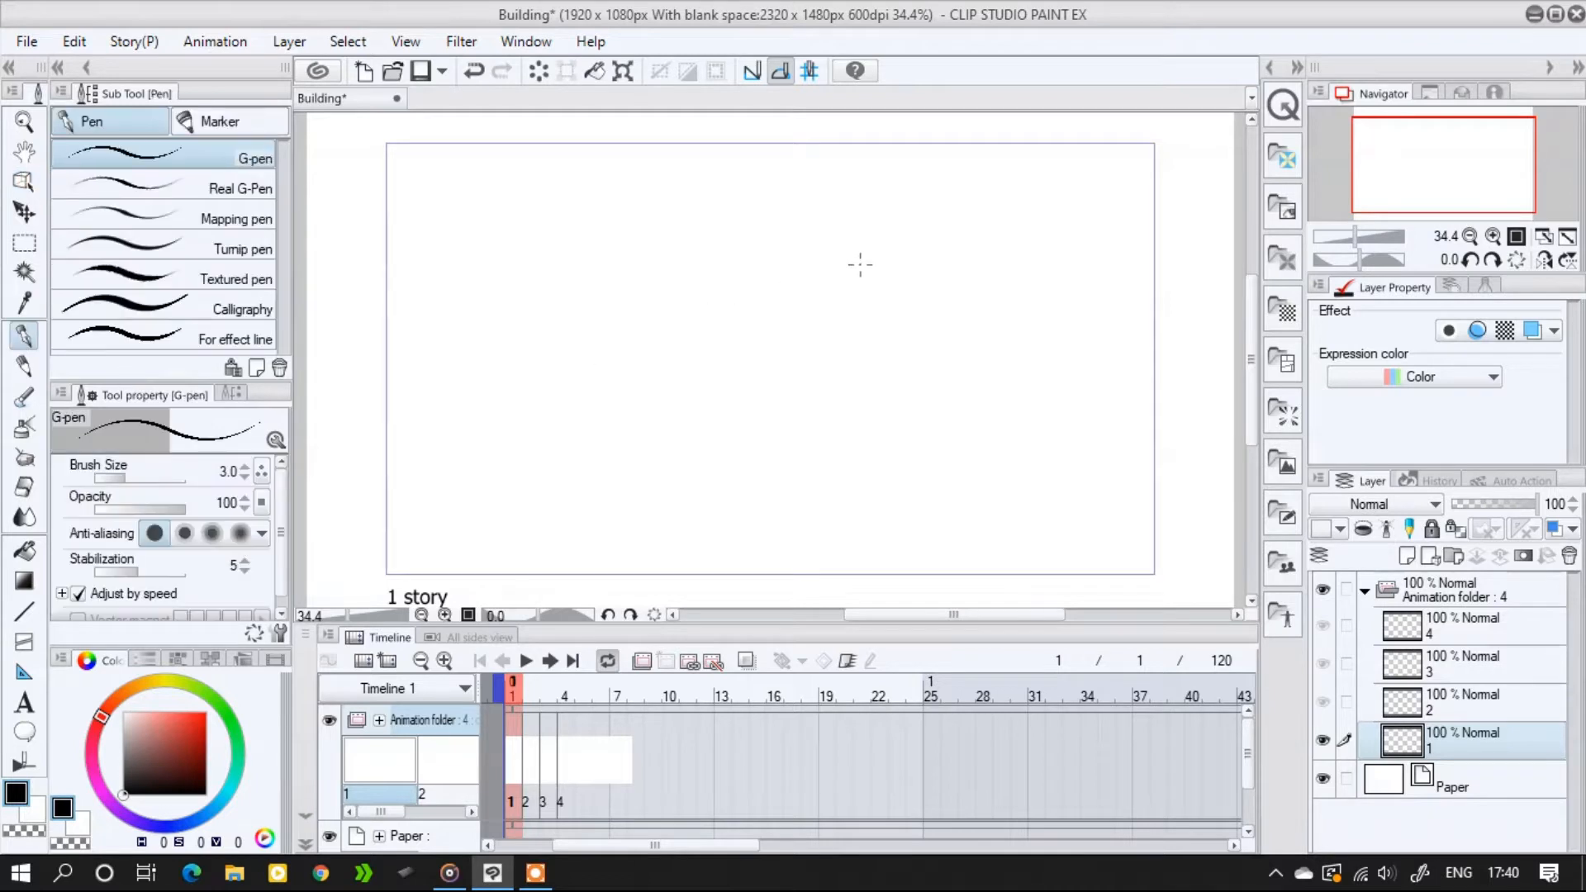
left_click(245, 468)
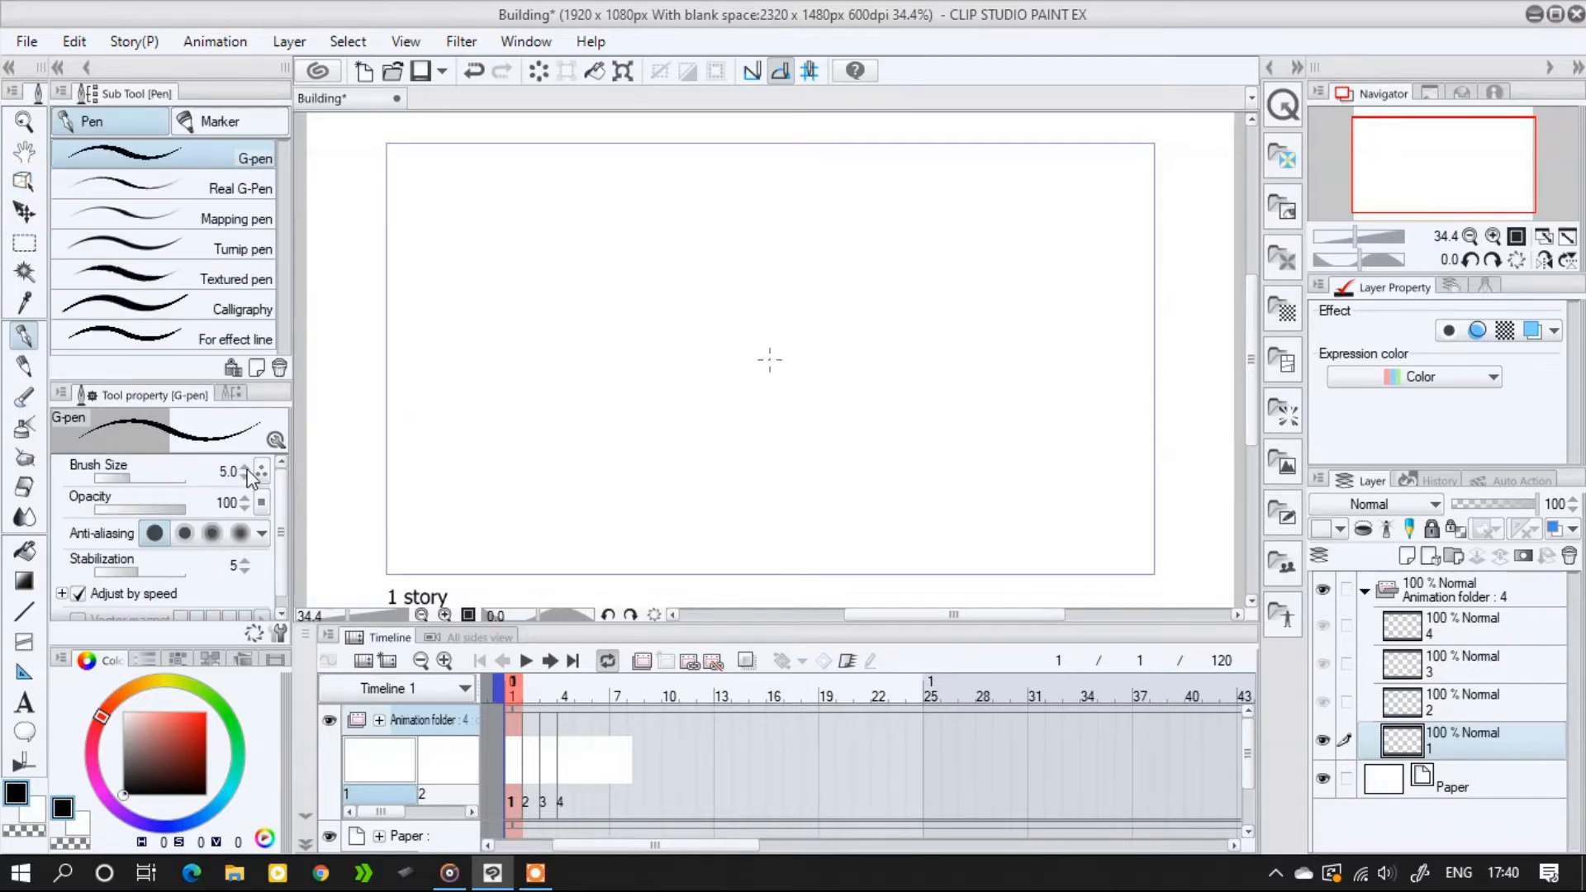
Draw a circle on frame 1 and progressively smaller, lower circles on frames 2, 3 and 4
left_click_drag(900, 239, 894, 237)
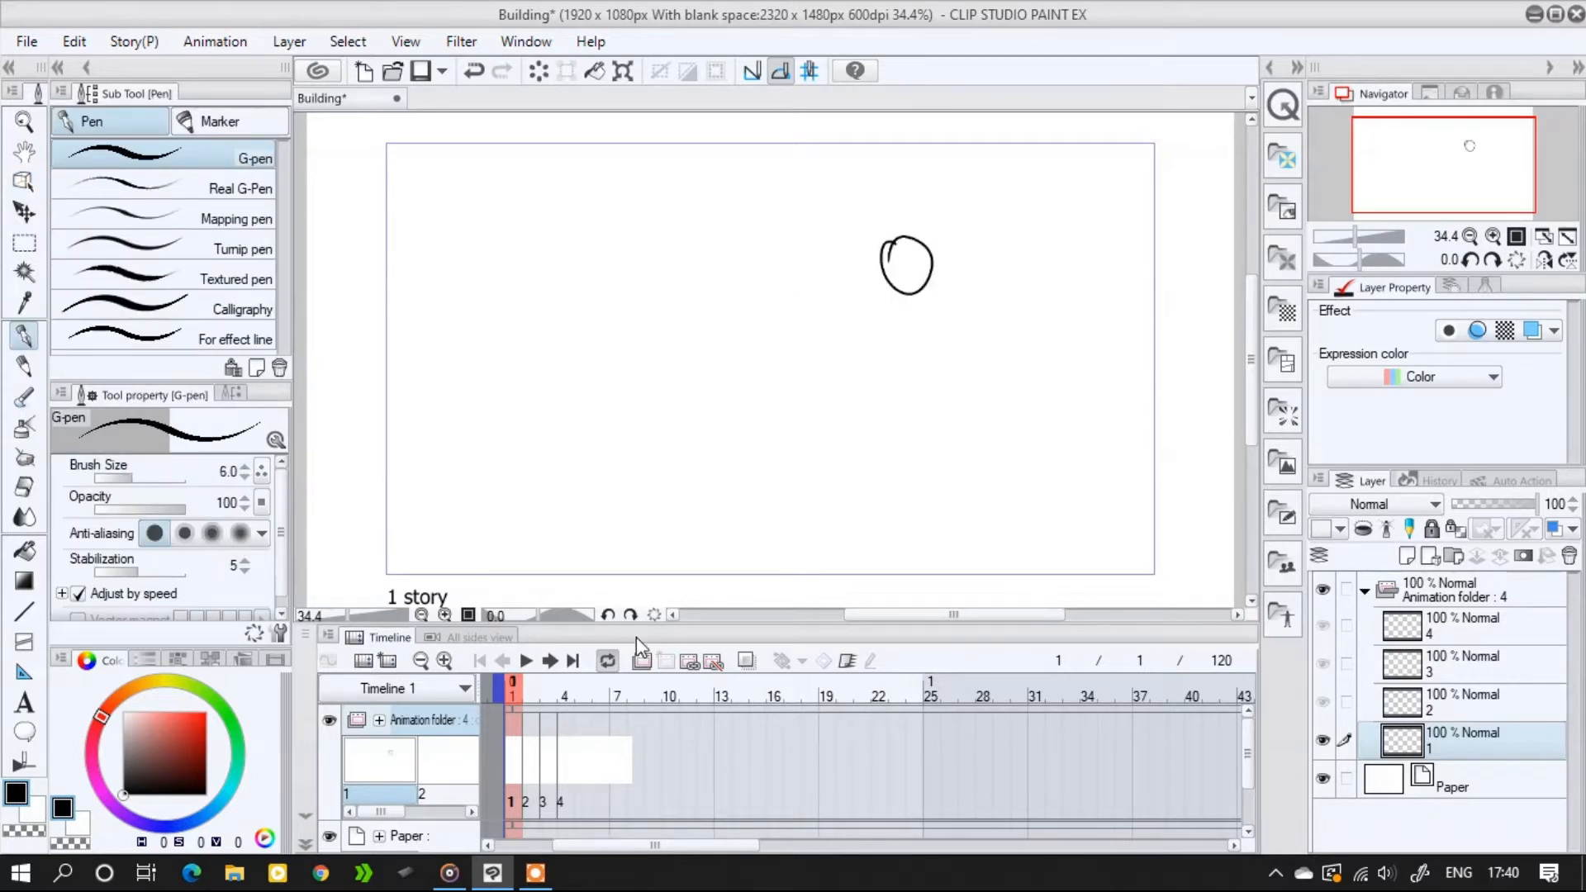
left_click(532, 706)
left_click_drag(871, 298, 853, 304)
left_click(546, 706)
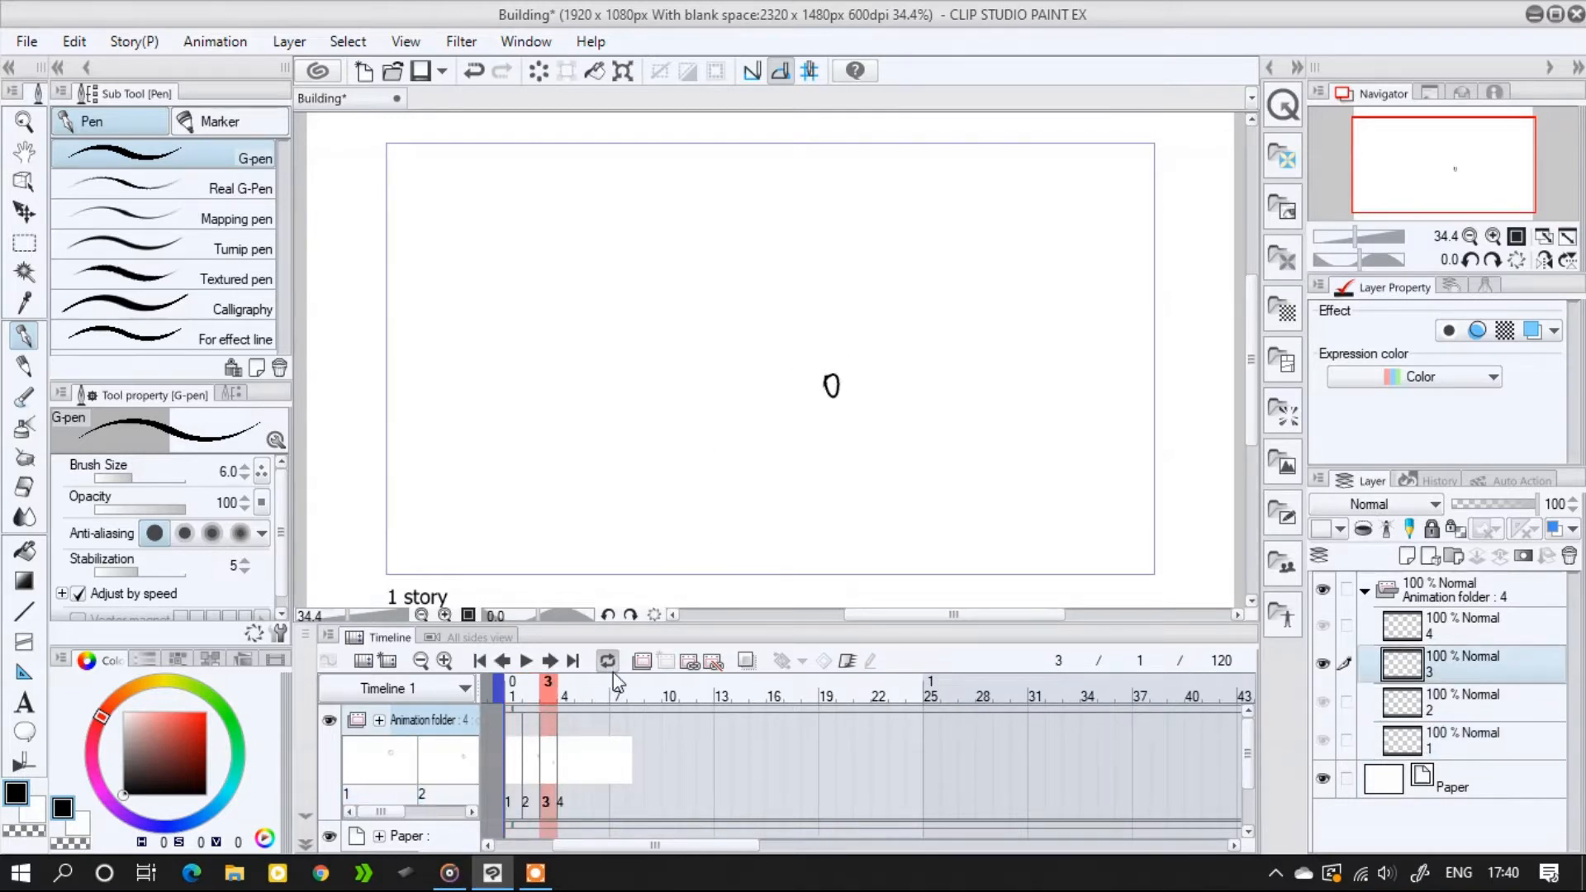
left_click(564, 696)
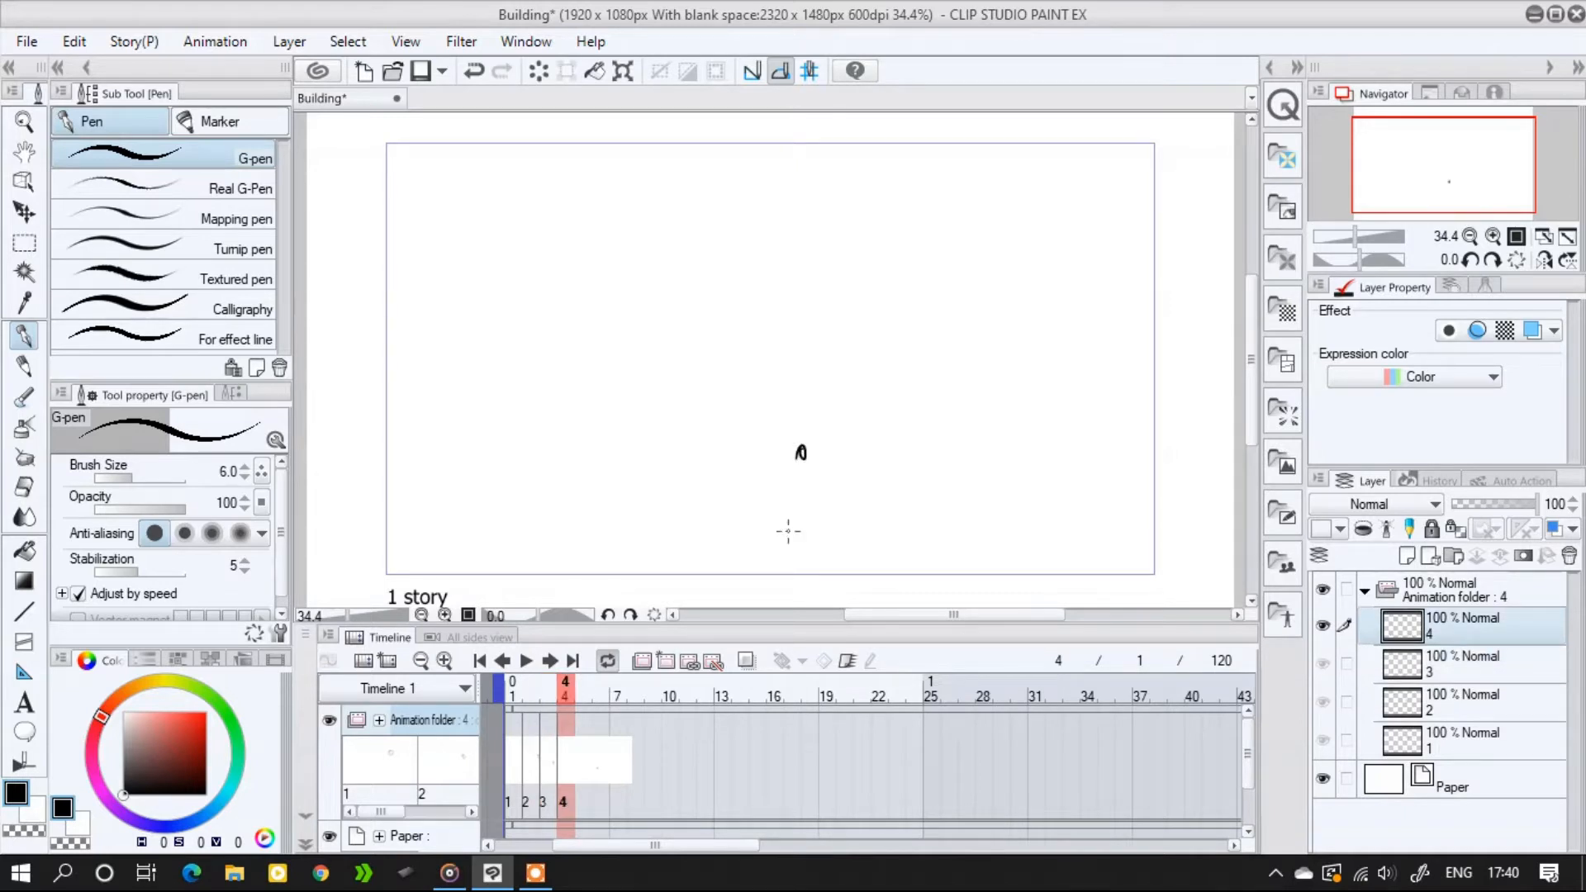
Play back the shrinking circle animation and compare its first and fourth frames
left_click(534, 666)
left_click(529, 663)
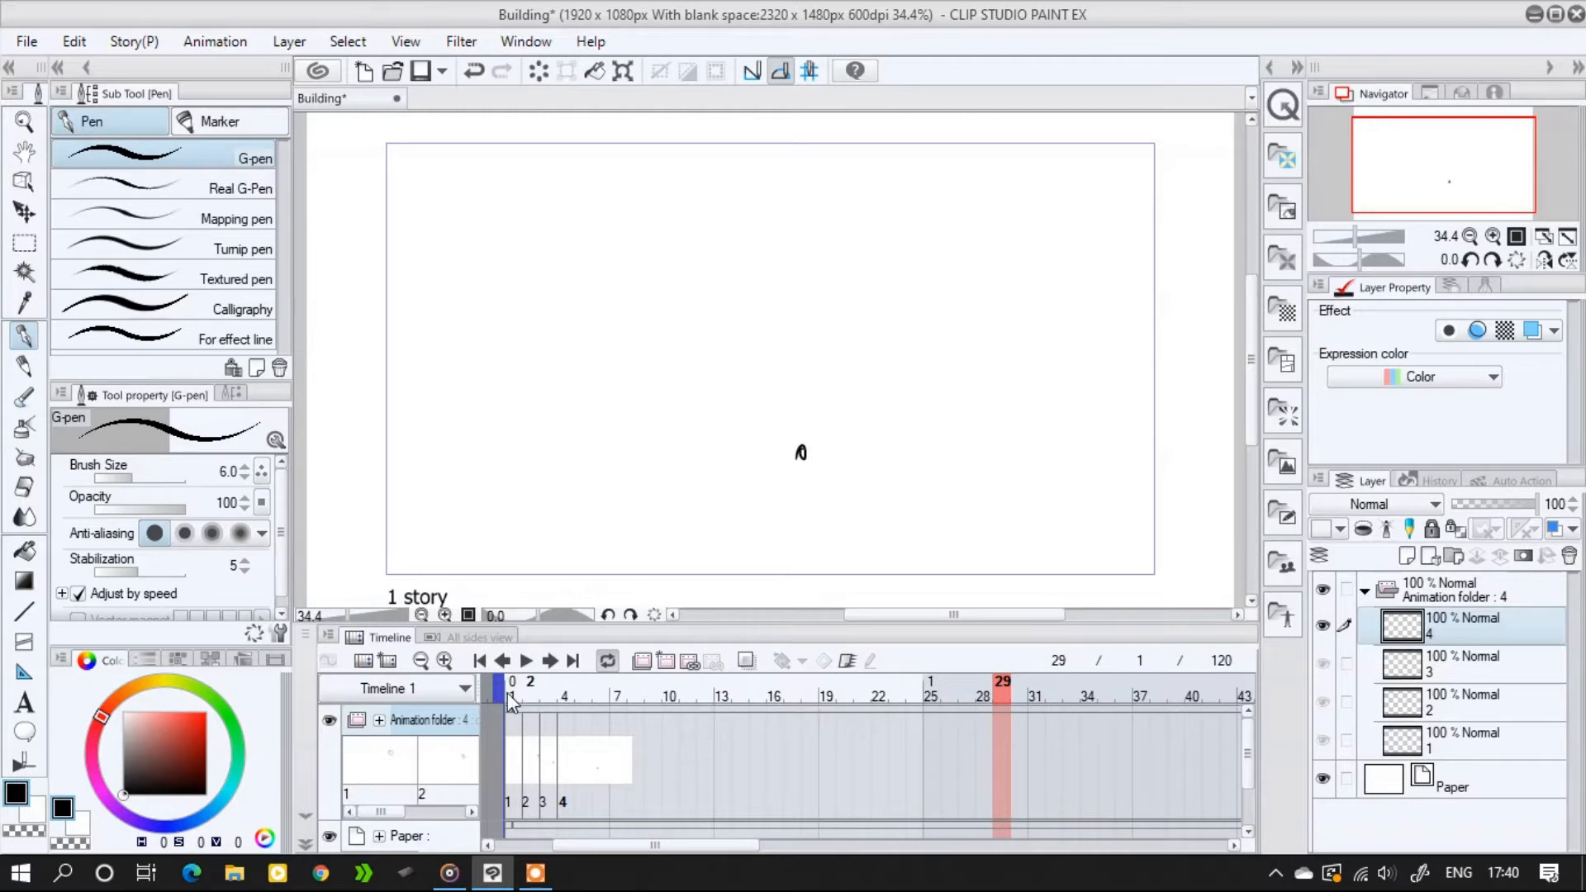
left_click(511, 696)
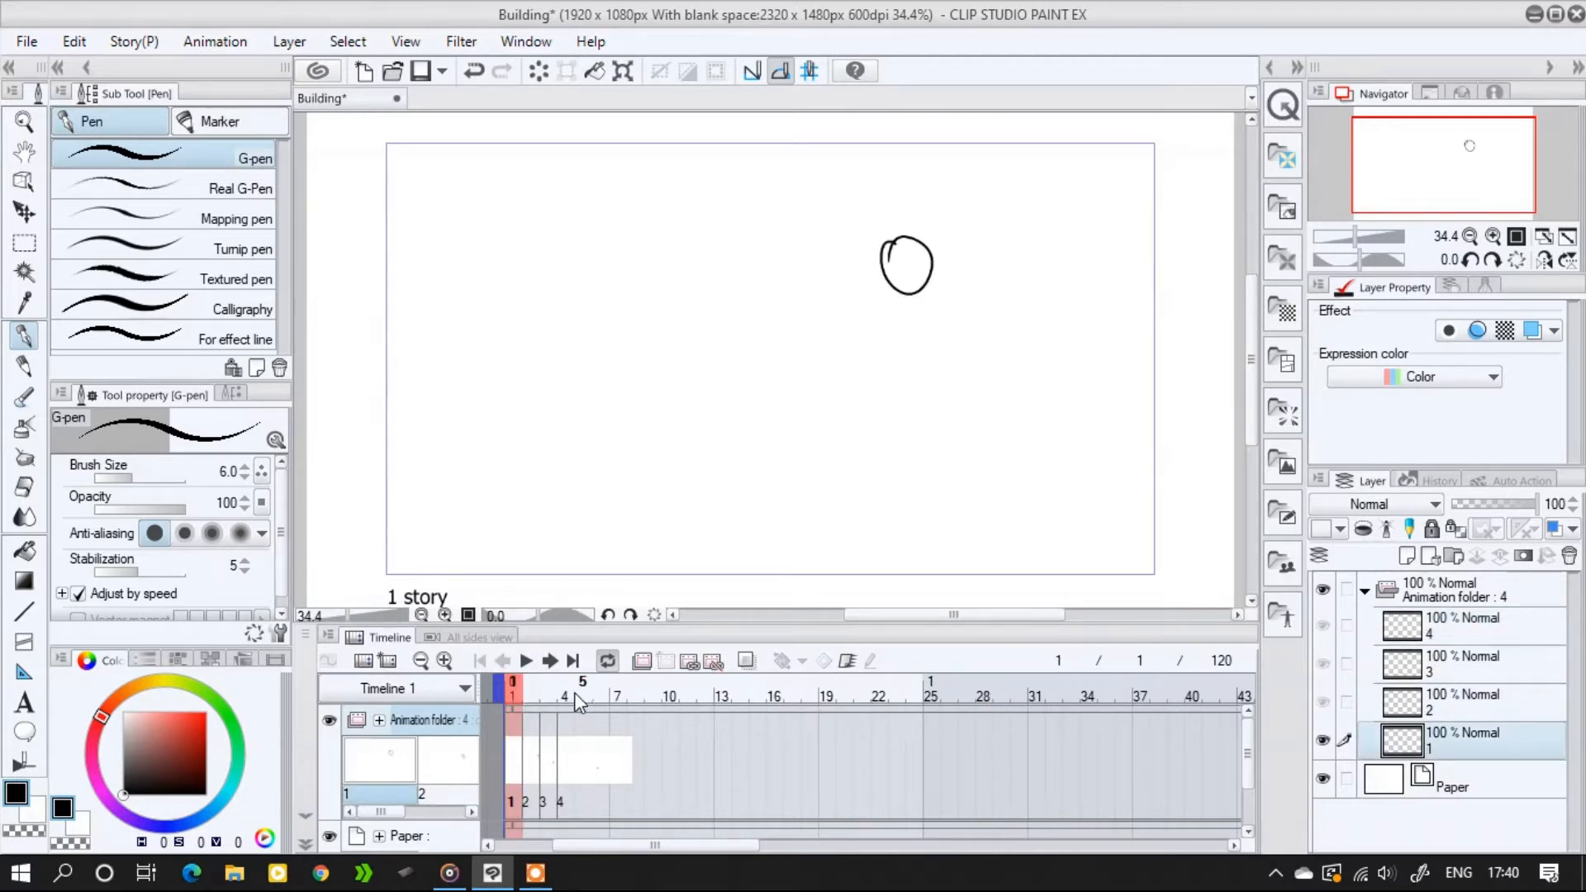
left_click(568, 692)
left_click(517, 694)
left_click(526, 661)
Delete all four cel layers from the animation folder
left_click(1569, 555)
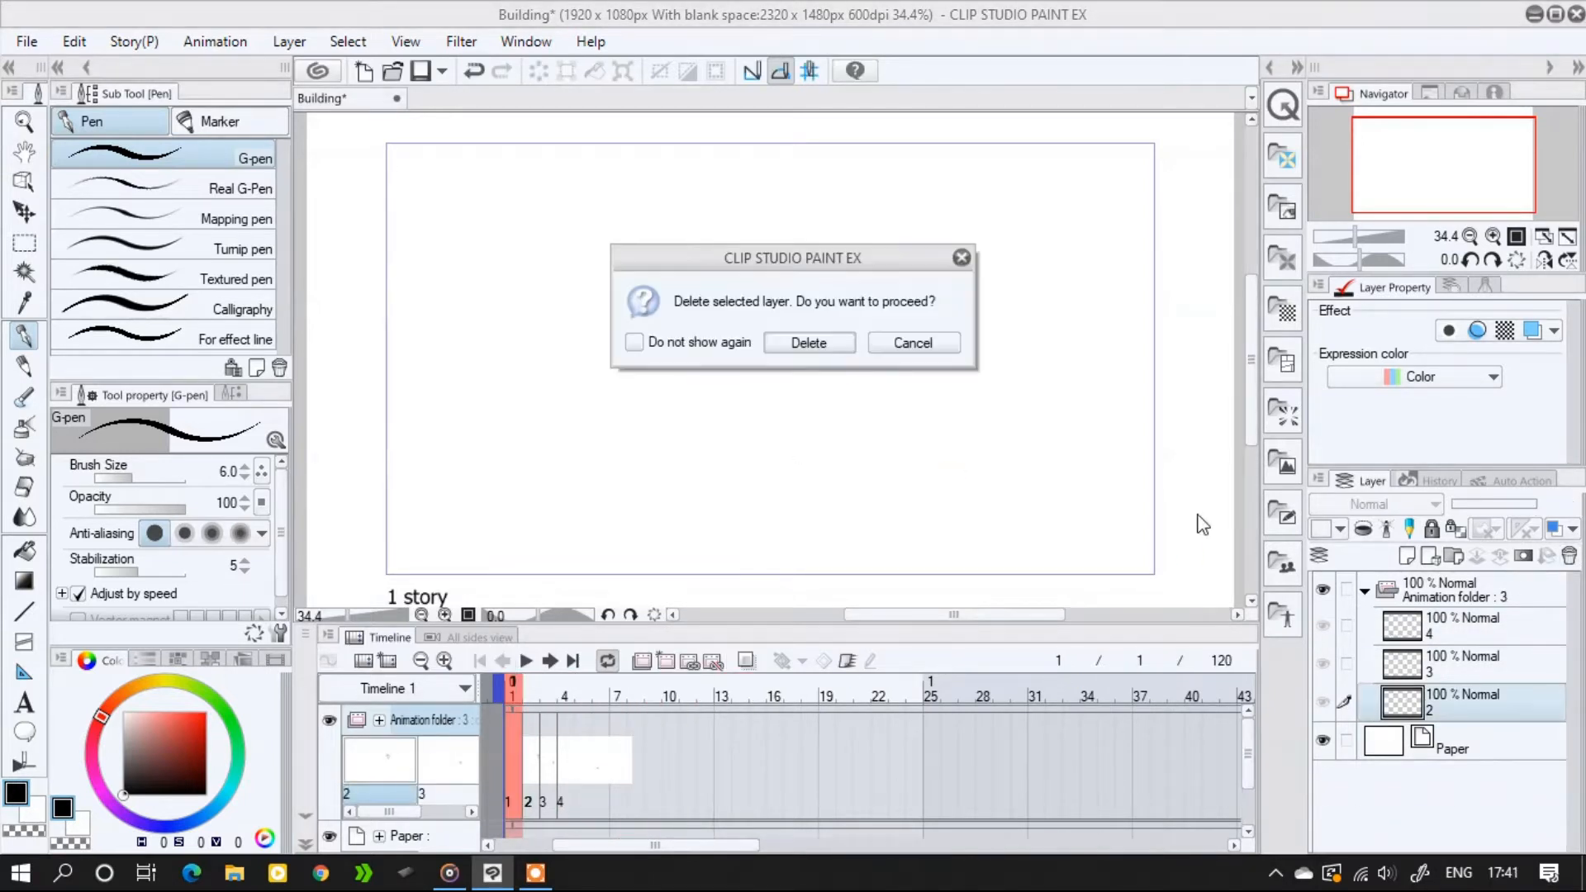
left_click(810, 345)
left_click(1569, 555)
left_click(809, 344)
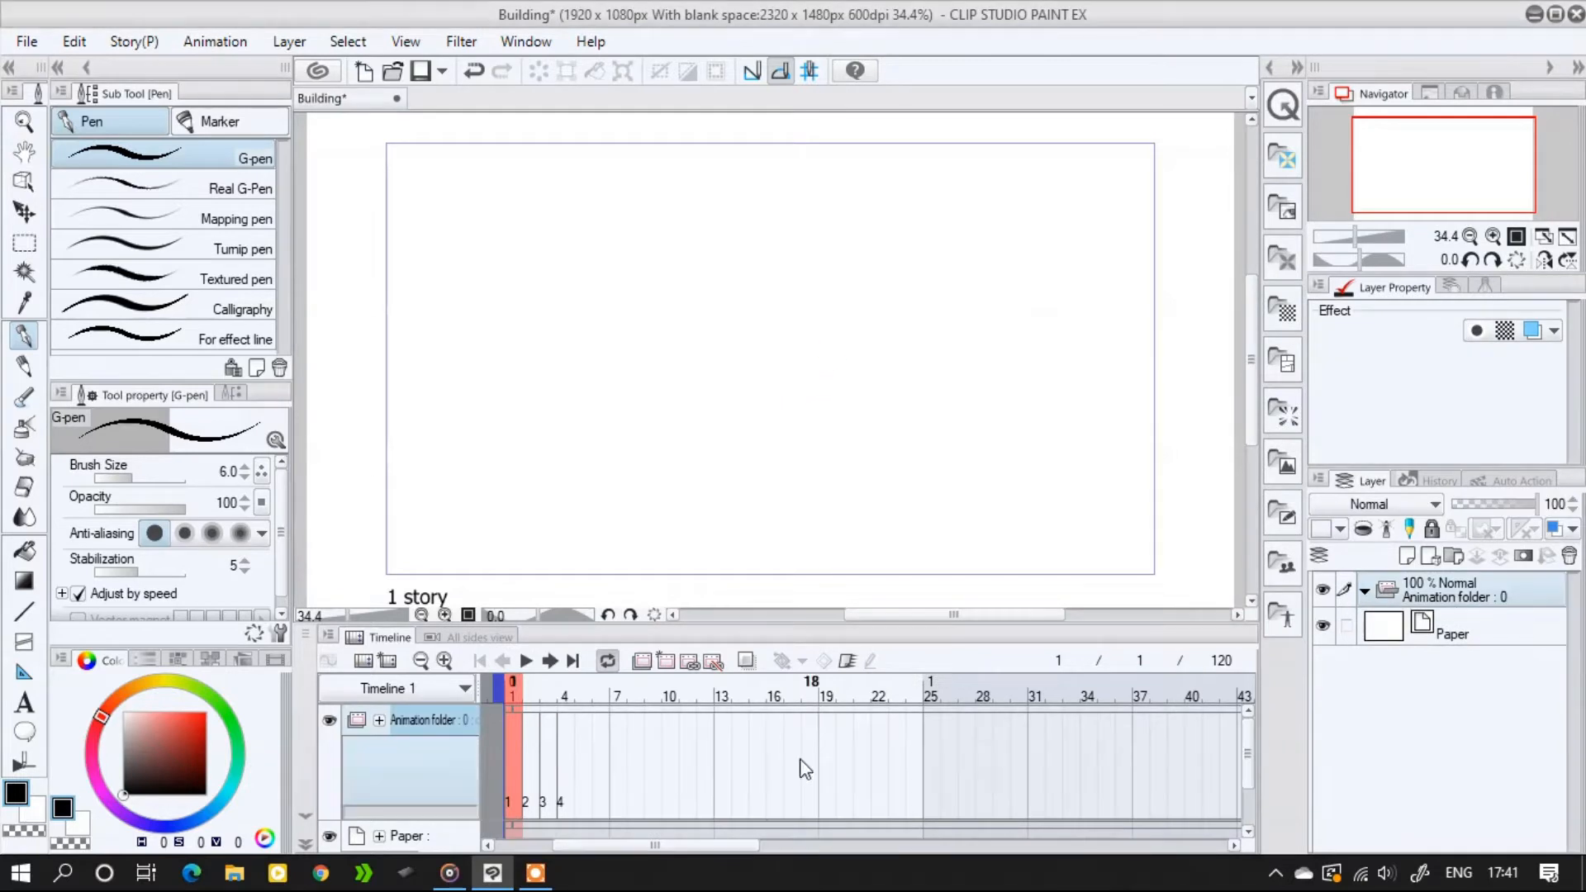
Remove the leftover cel assignments from the first four frames of the timeline
right_click(565, 755)
left_click(765, 345)
right_click(552, 764)
right_click(545, 776)
left_click(746, 344)
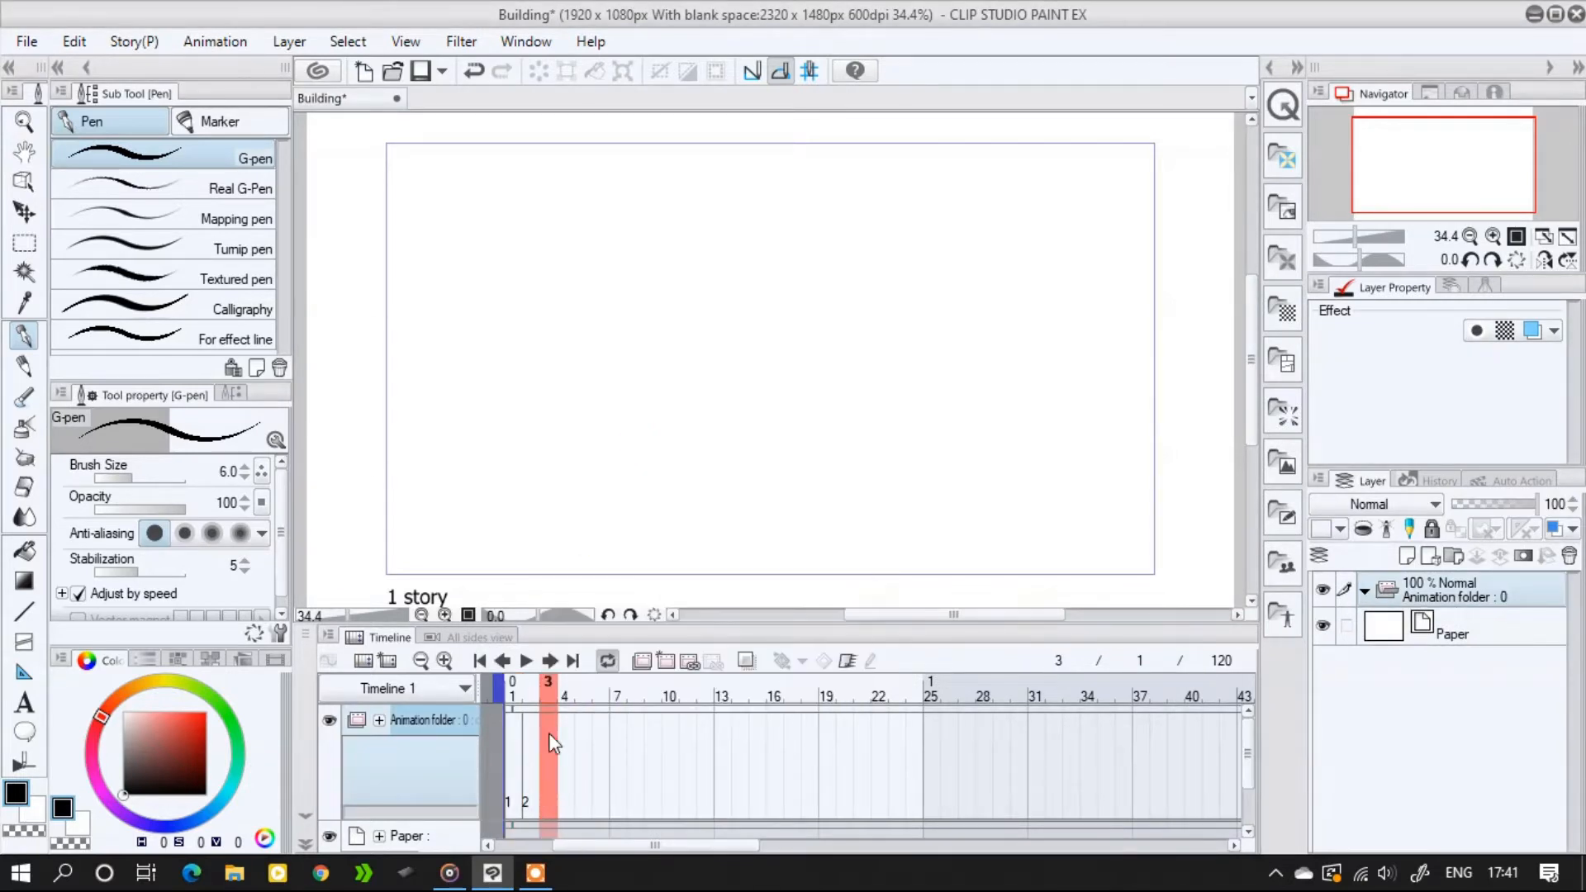
right_click(525, 735)
left_click(729, 345)
Add a new blank layer to the animation folder and assign it as cel 1 at frame 1
left_click(1407, 555)
left_click(517, 765)
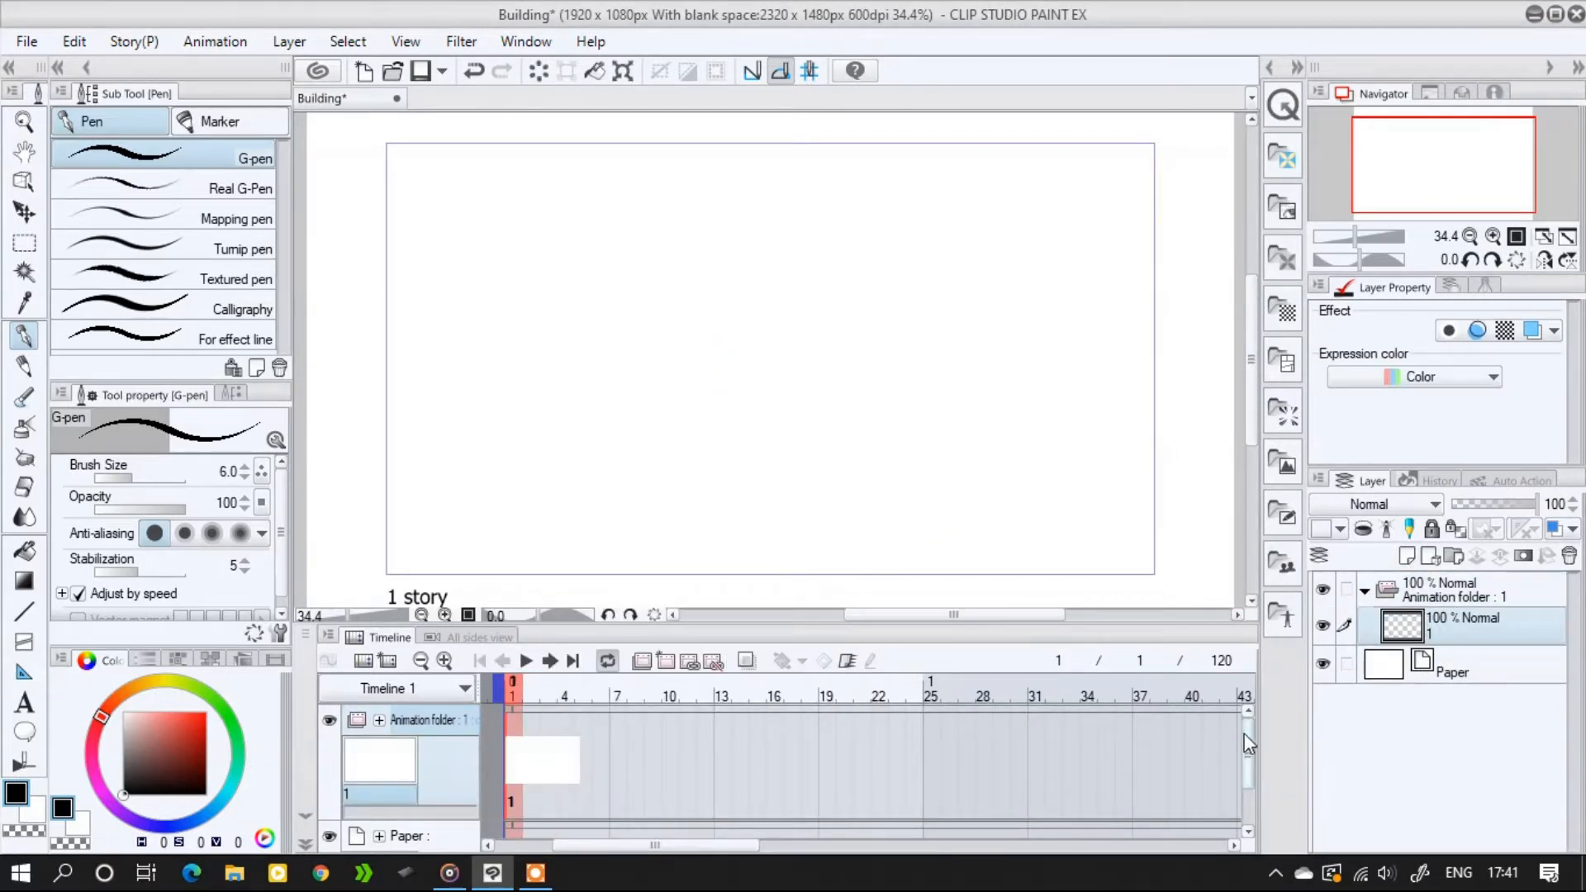
Open the recent file Illustration2.clip from the Manga folder
left_click(26, 41)
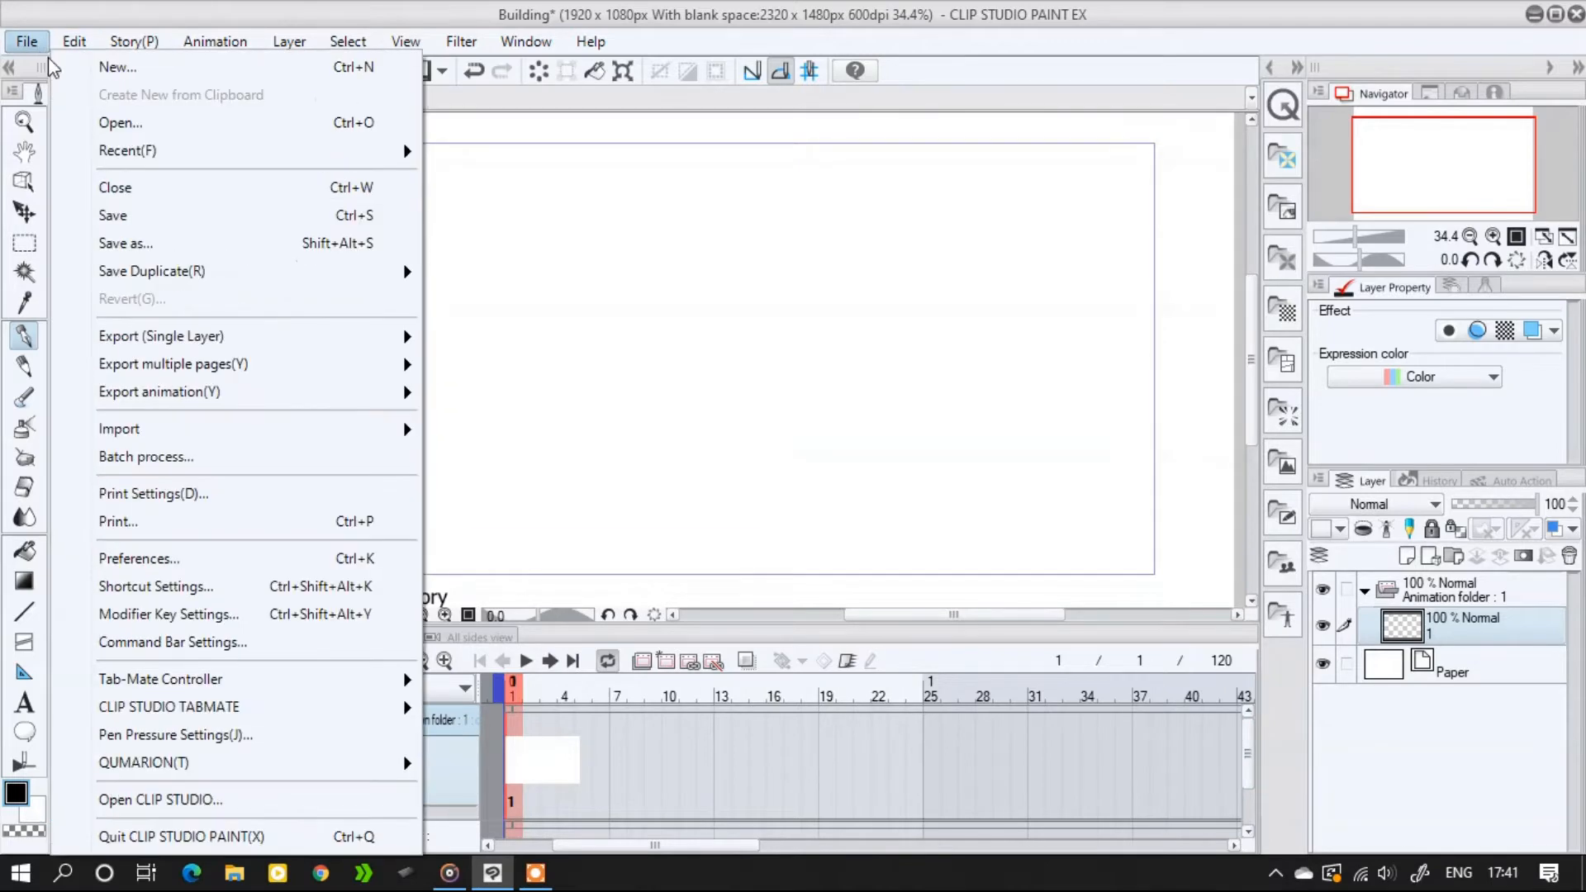
mouse_move(288, 151)
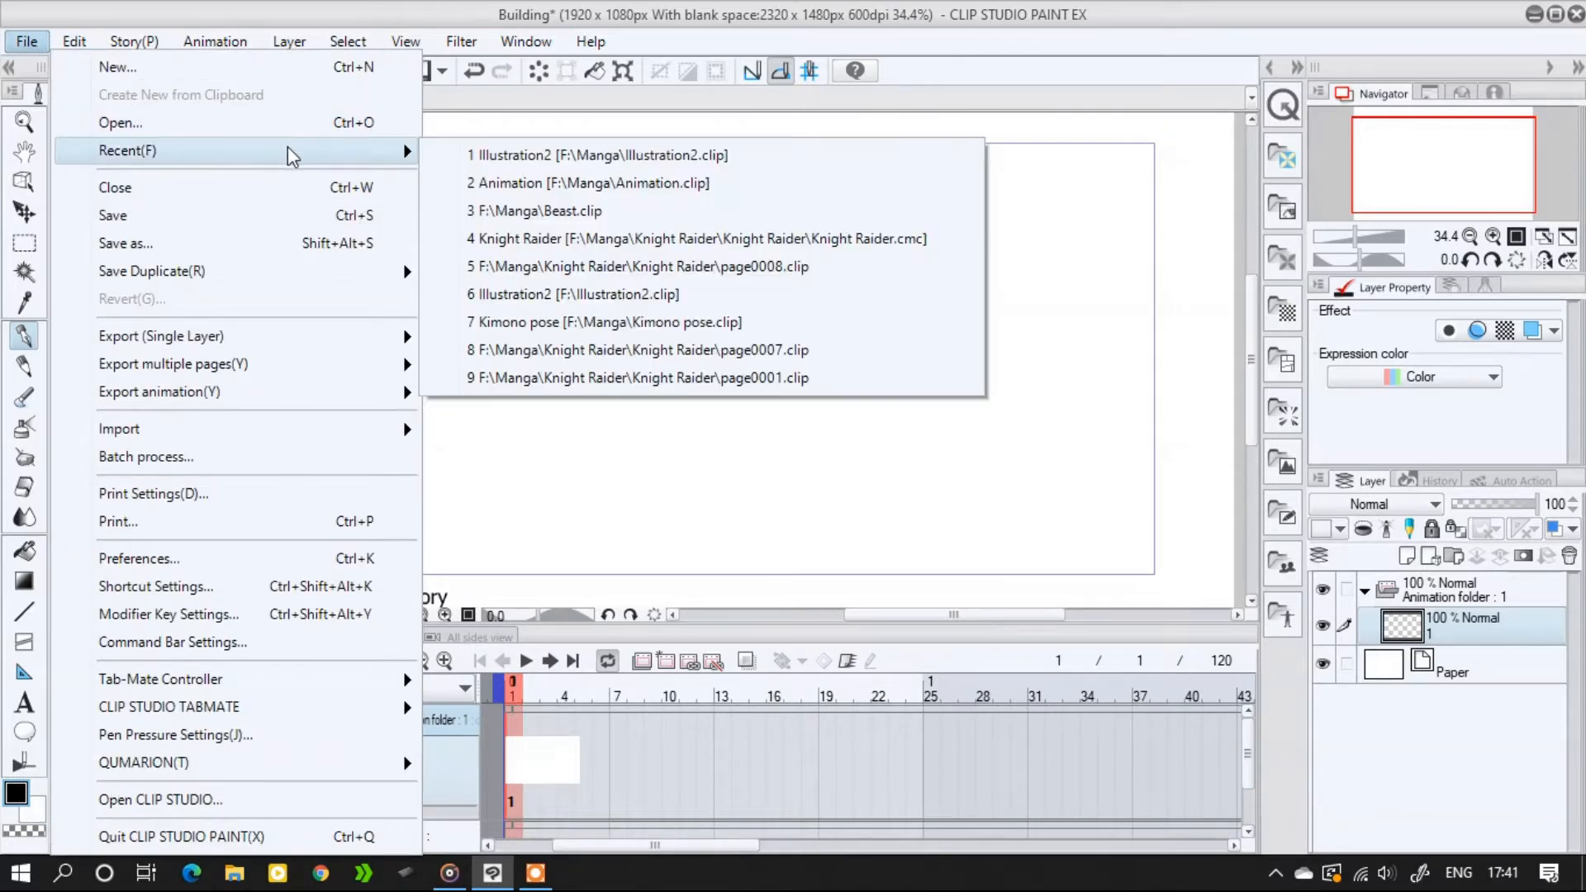
left_click(576, 163)
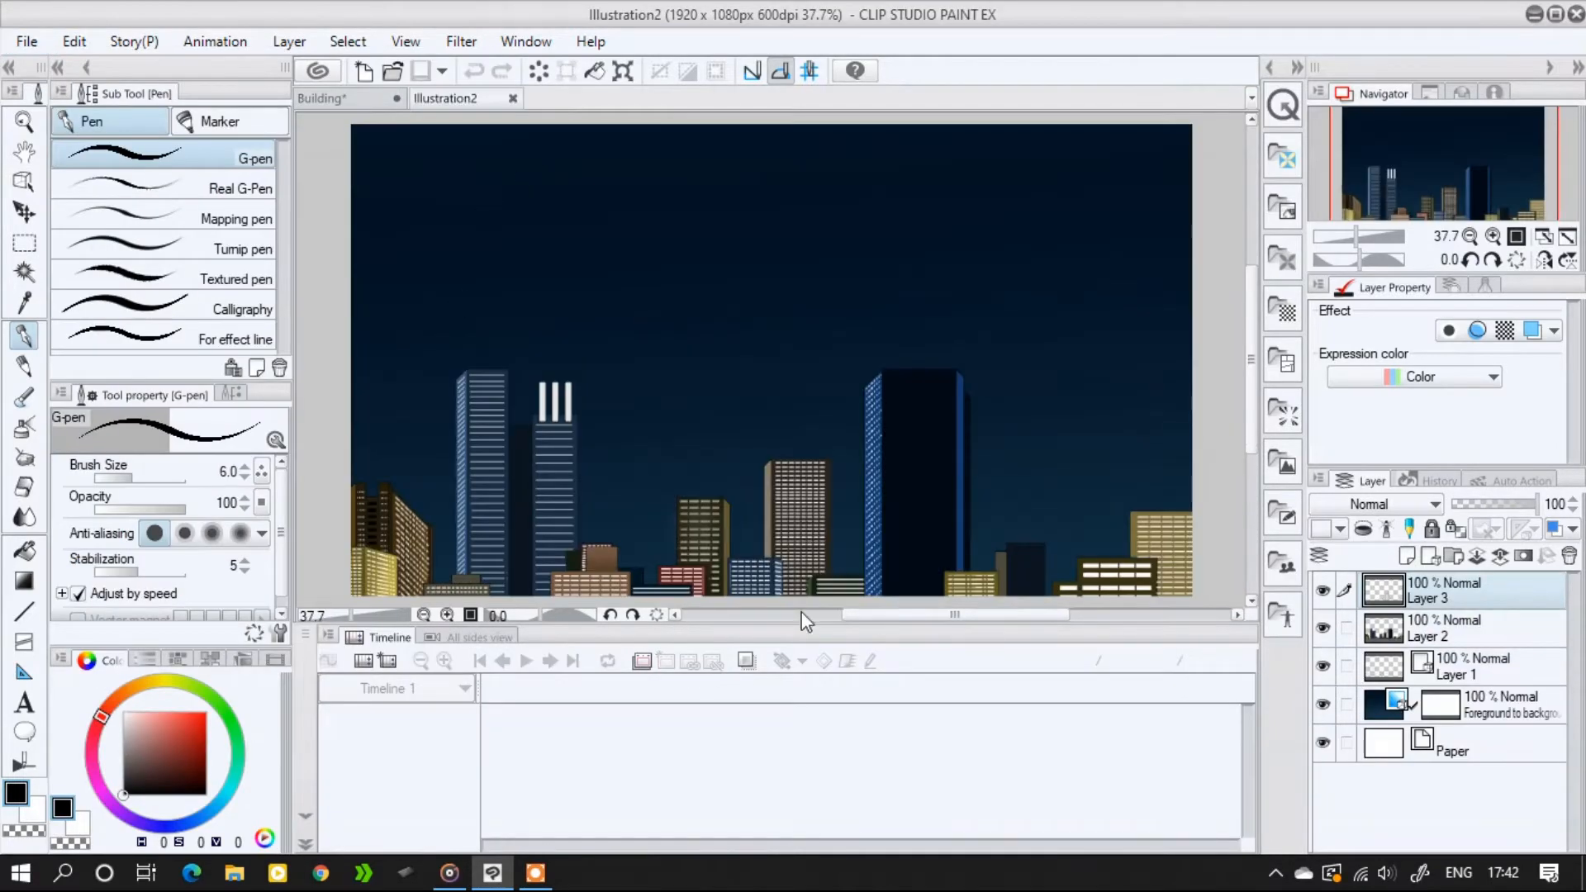
Copy Layer 1 from Illustration2 and paste it into the animation folder of the Building file
left_click(1495, 675)
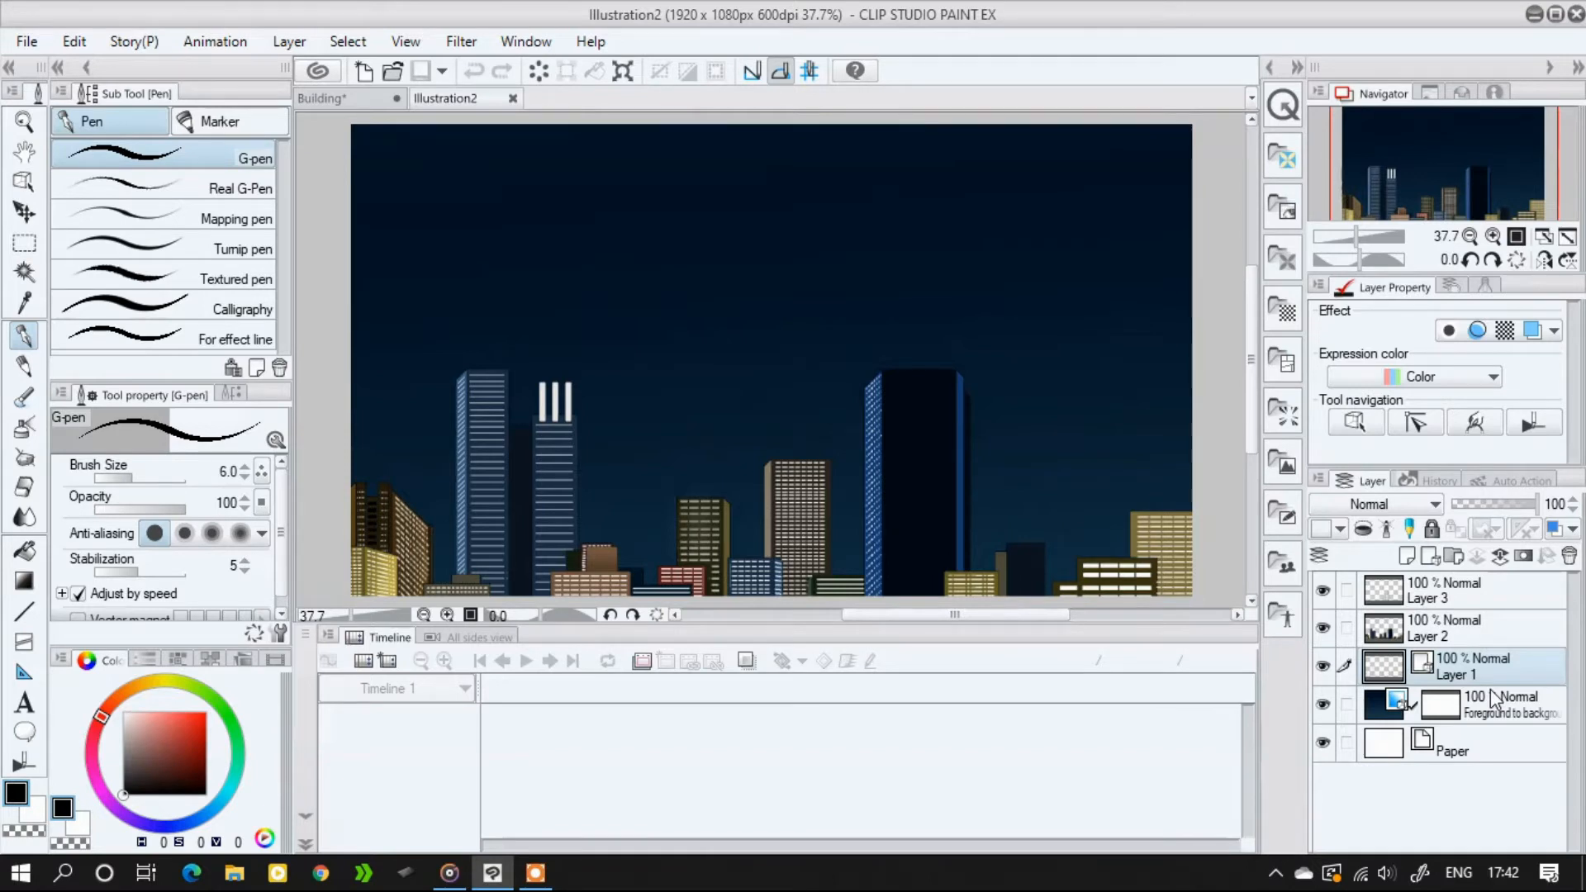
left_click(74, 41)
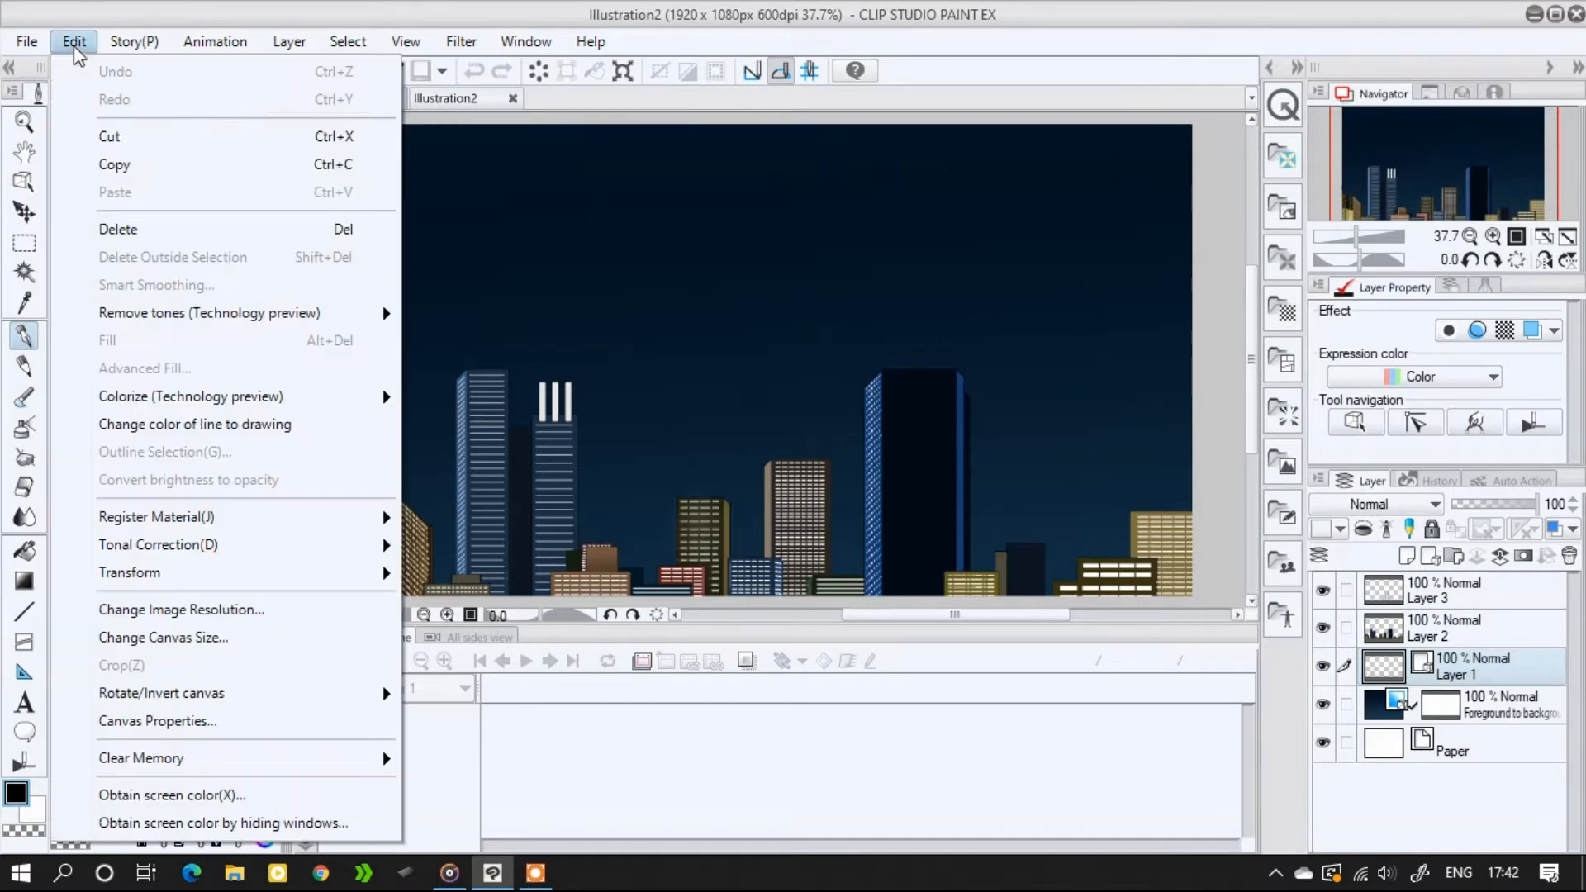
left_click(157, 169)
left_click(346, 100)
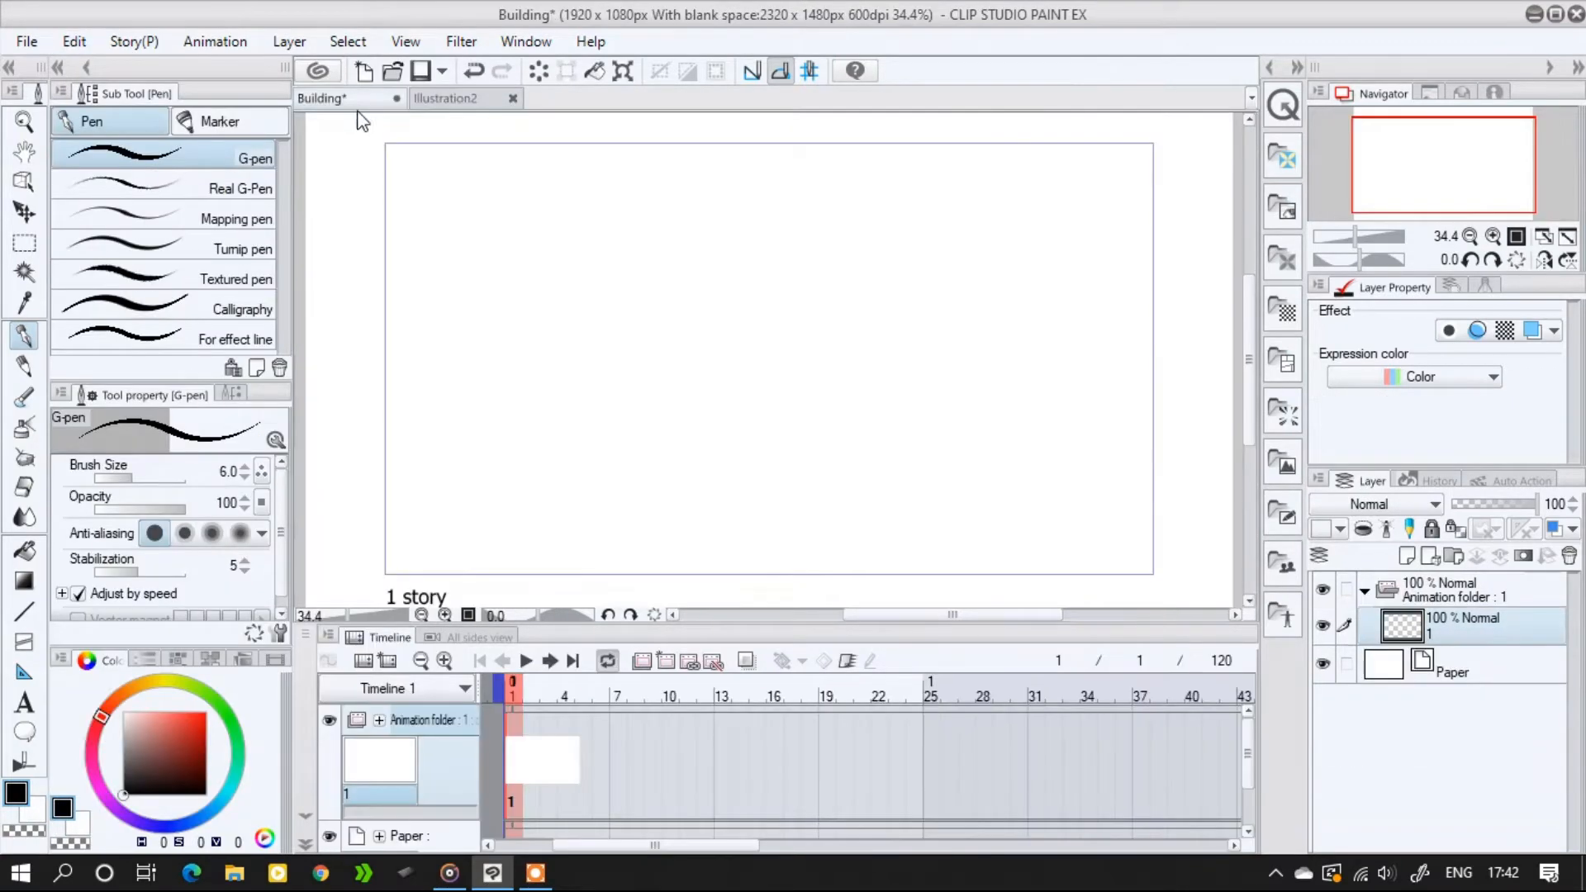
left_click(85, 45)
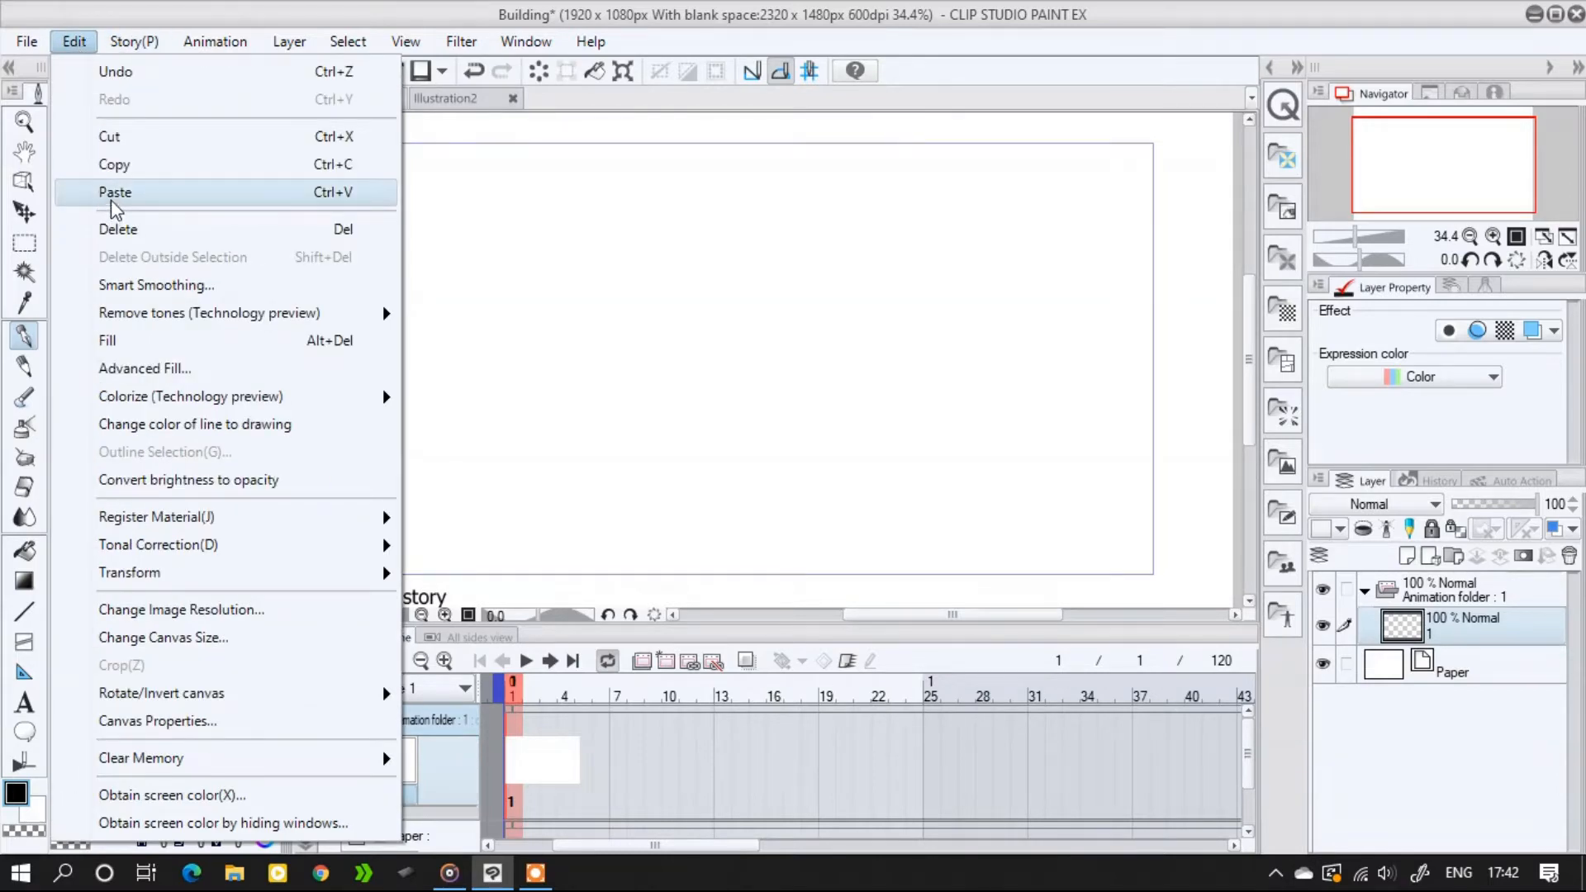
left_click(116, 198)
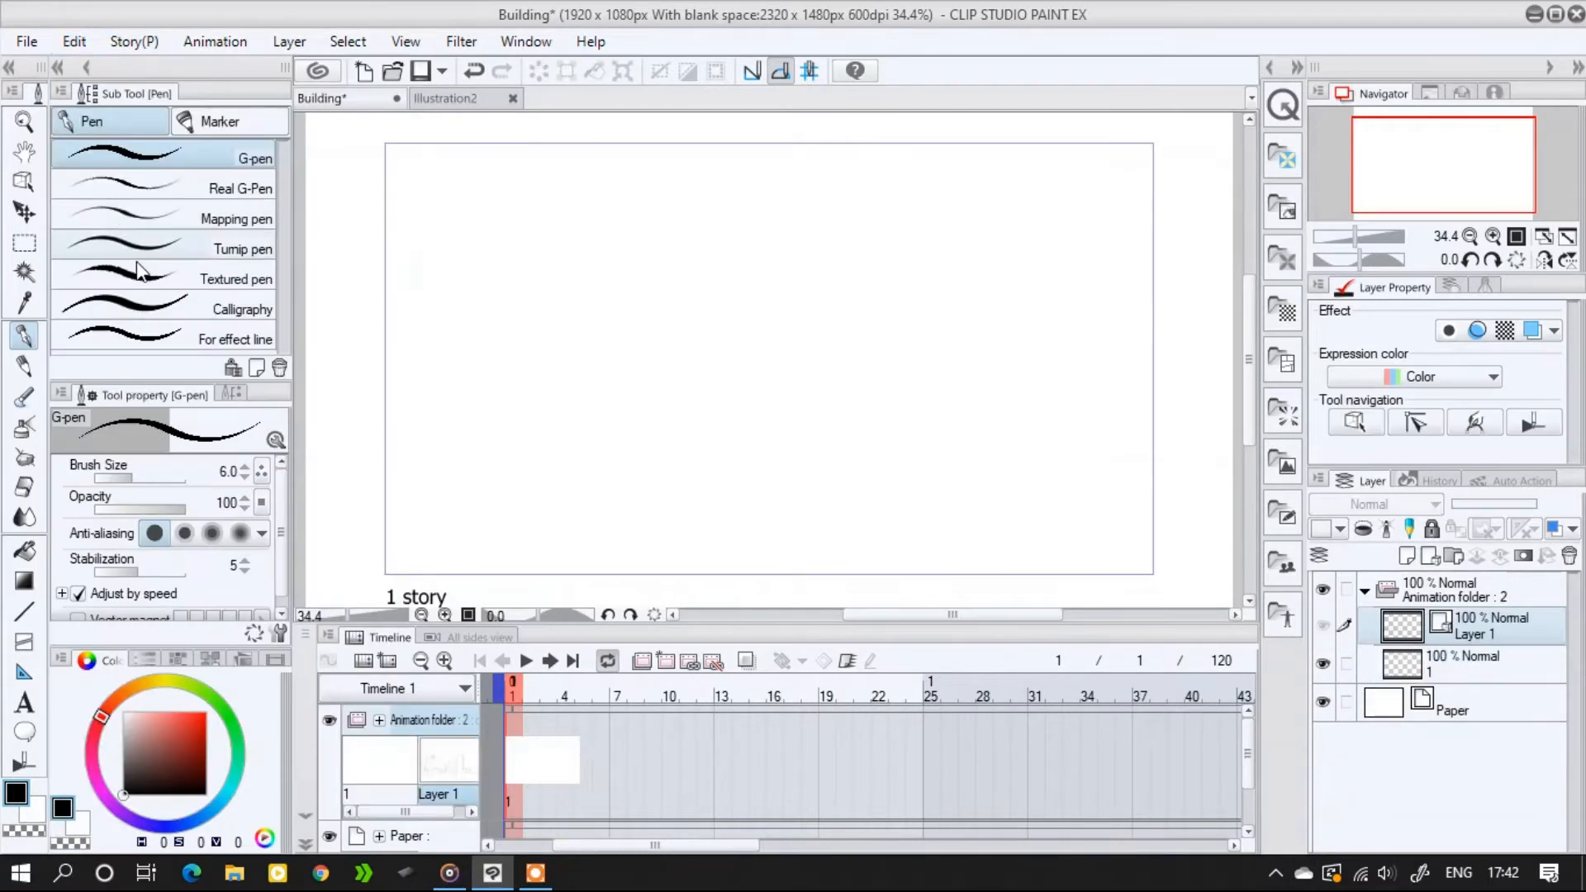
Delete the blank layer 1 from the animation folder and assign the pasted Layer 1 as the cel at frame 1
left_click(1460, 667)
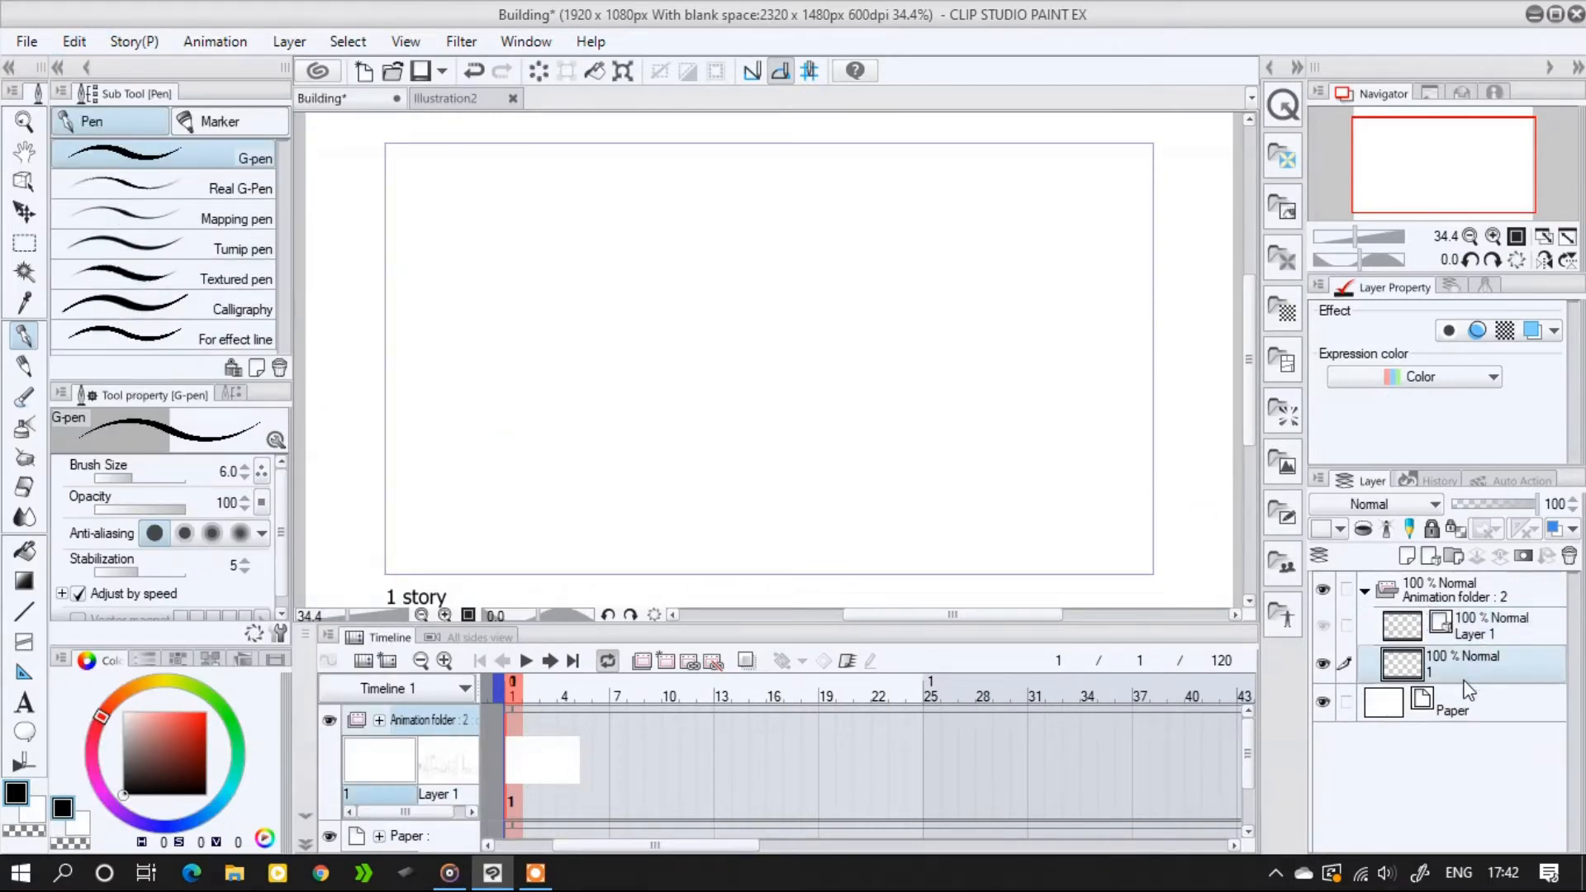
left_click(1568, 556)
left_click(812, 343)
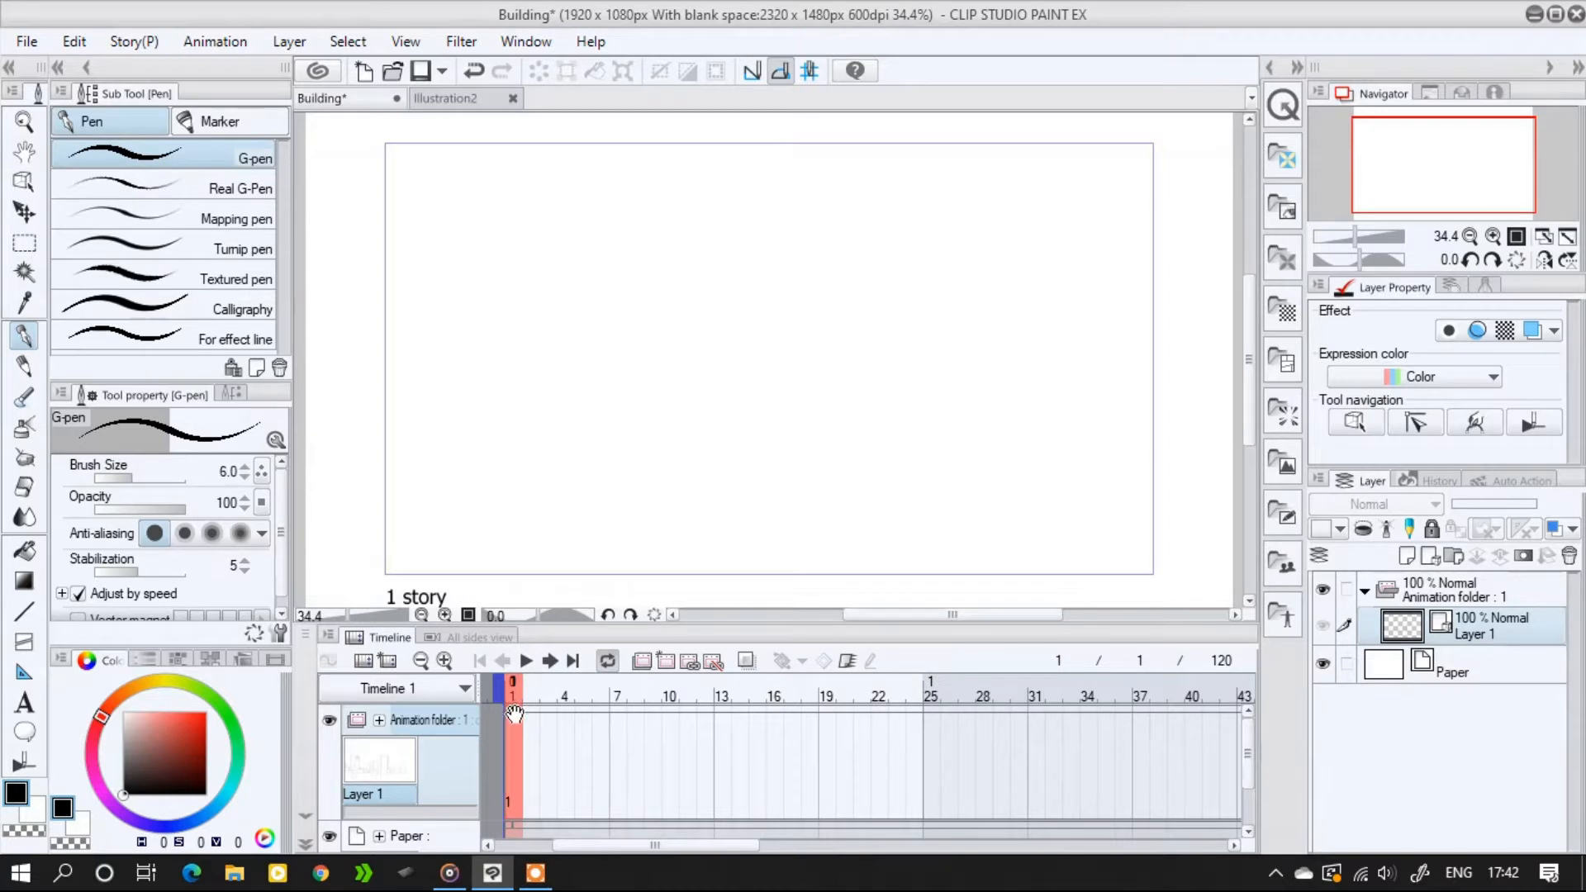
right_click(510, 758)
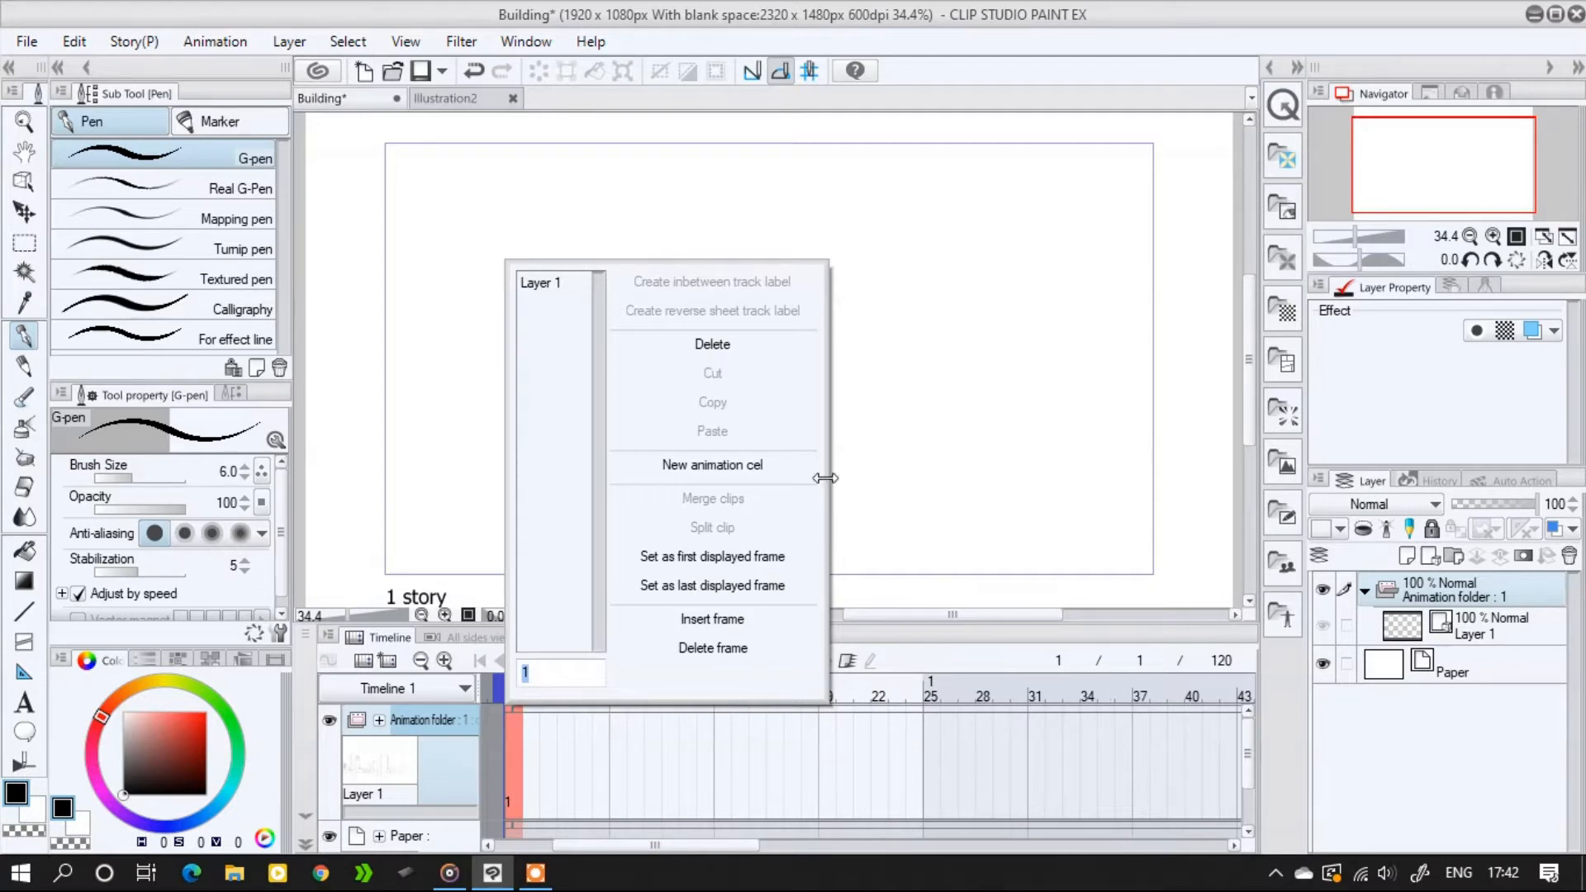
left_click(558, 291)
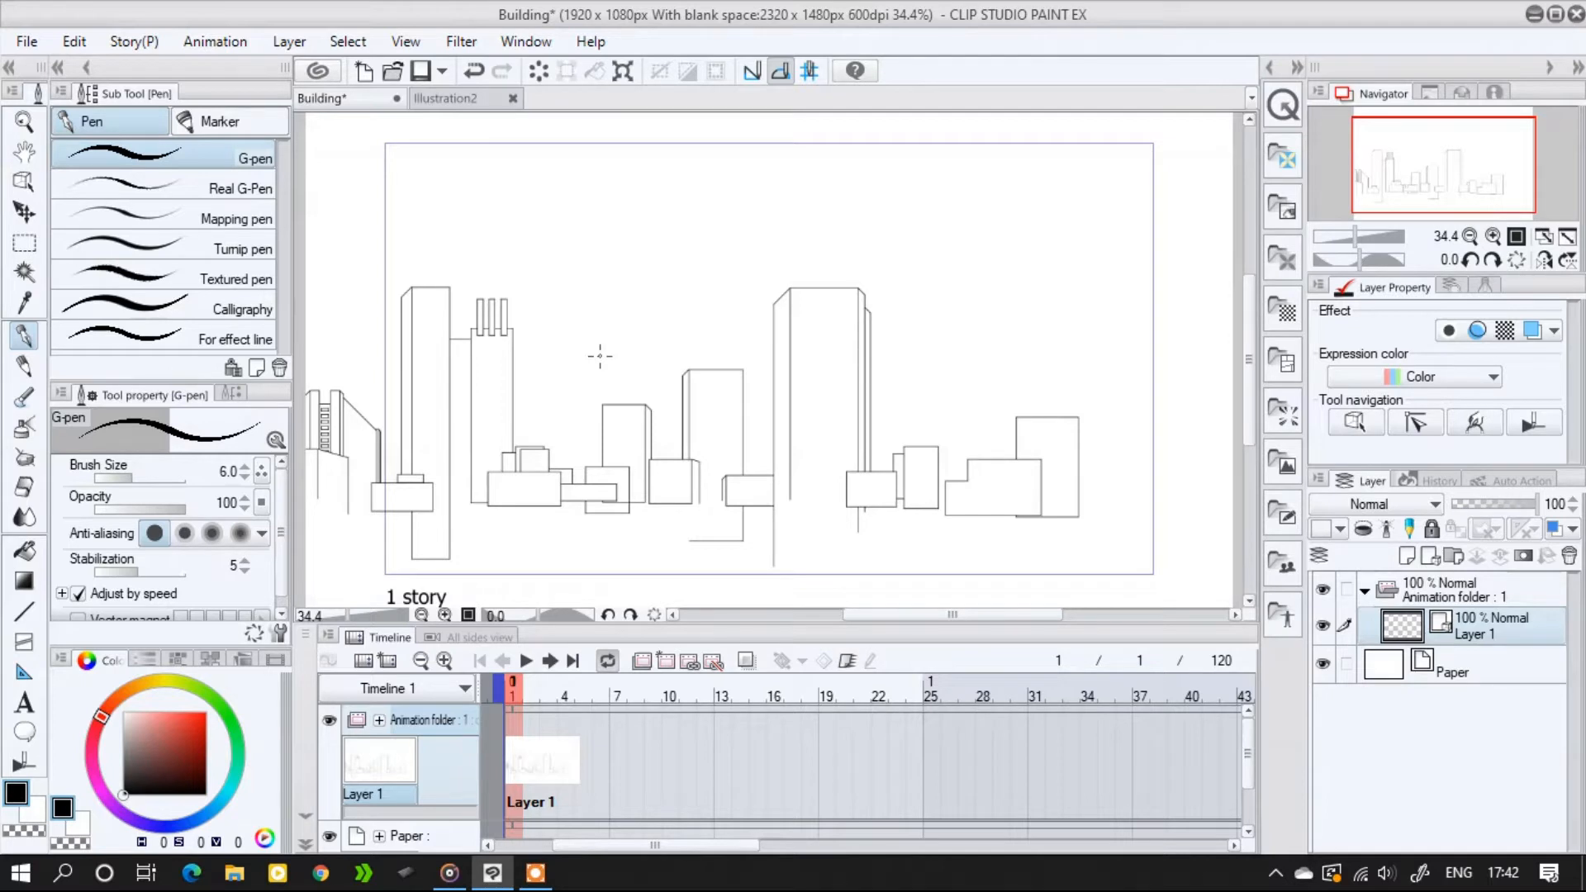
Move the skyline line art so its leftmost building starts at the left edge of the animation frame
left_click_drag(749, 467, 741, 402)
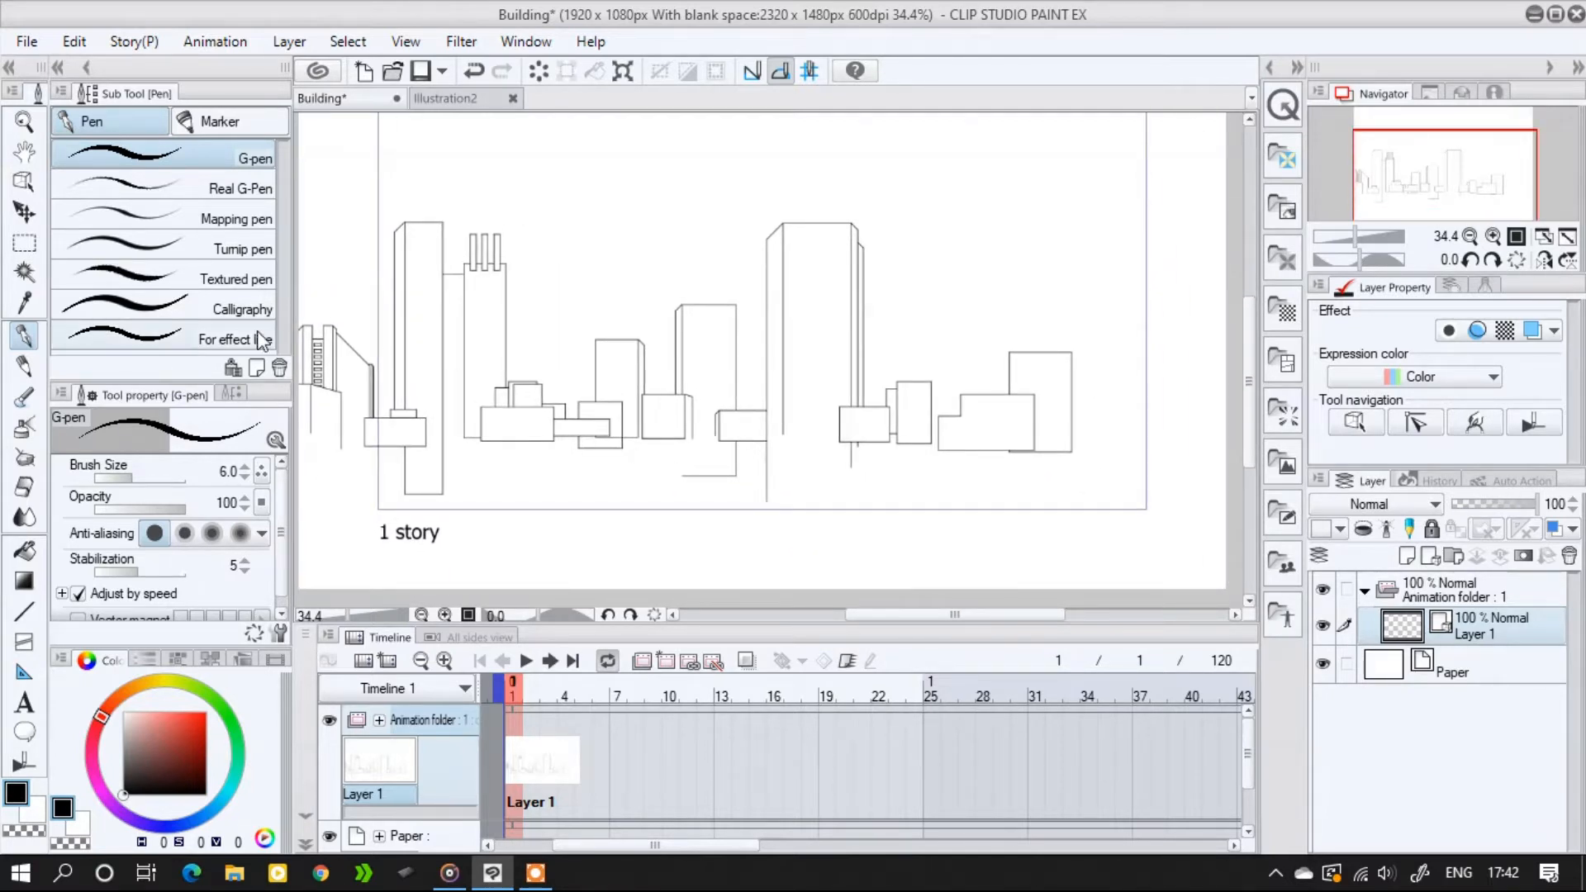
left_click(24, 211)
mouse_move(679, 360)
left_mouse_down()
mouse_move(789, 428)
mouse_move(754, 438)
left_mouse_up()
scroll(653, 433, "down", 1)
scroll(649, 431, "up", 3)
left_click_drag(662, 462, 660, 447)
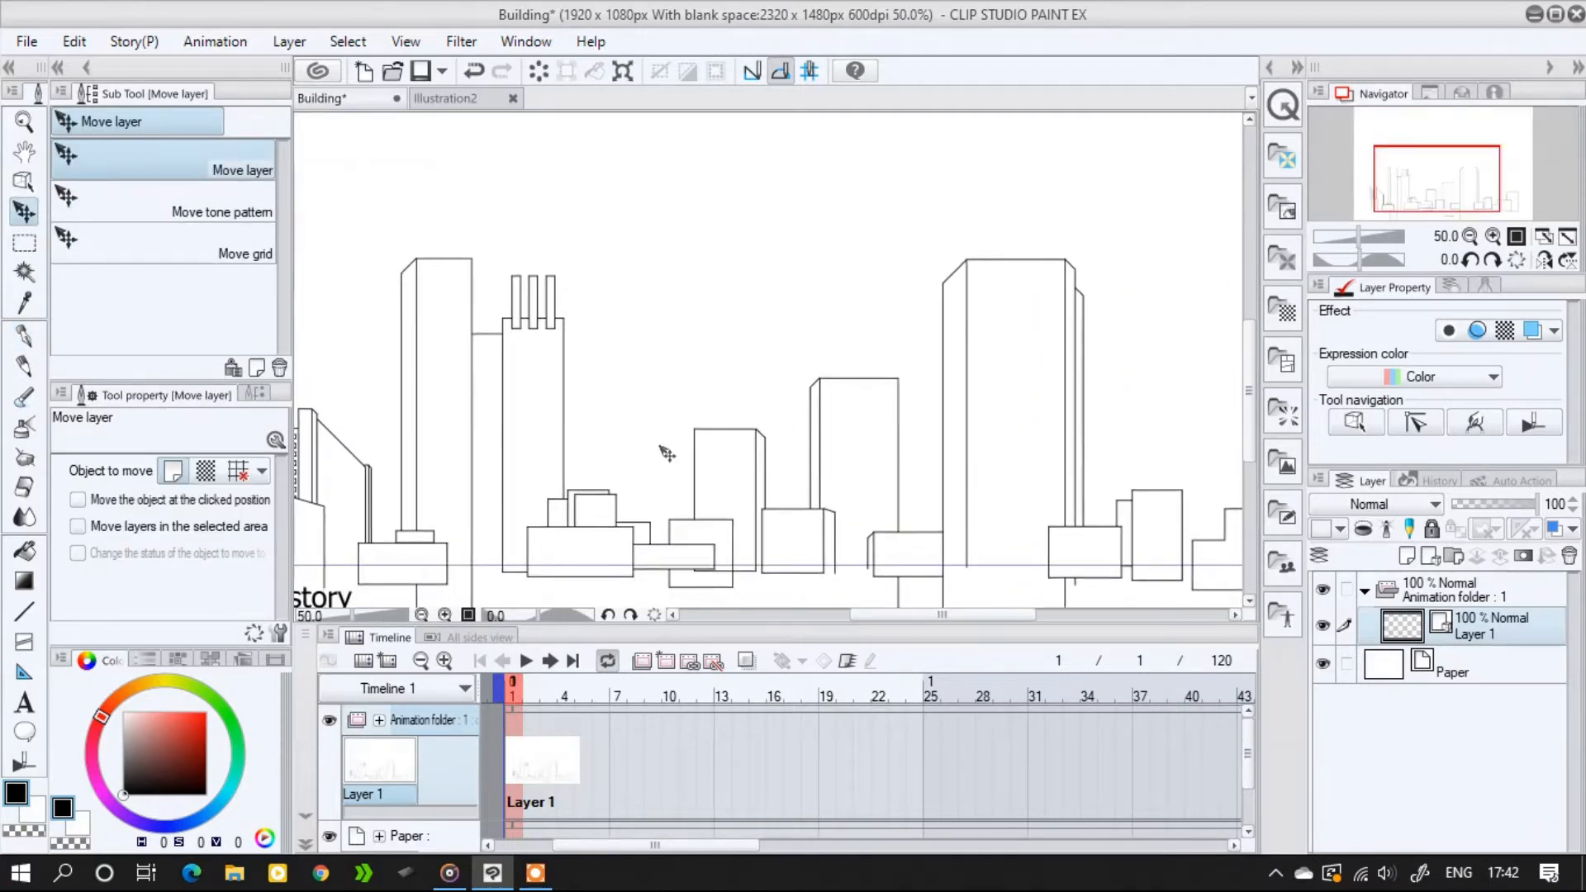
scroll(669, 455, "down", 3)
scroll(521, 473, "up", 3)
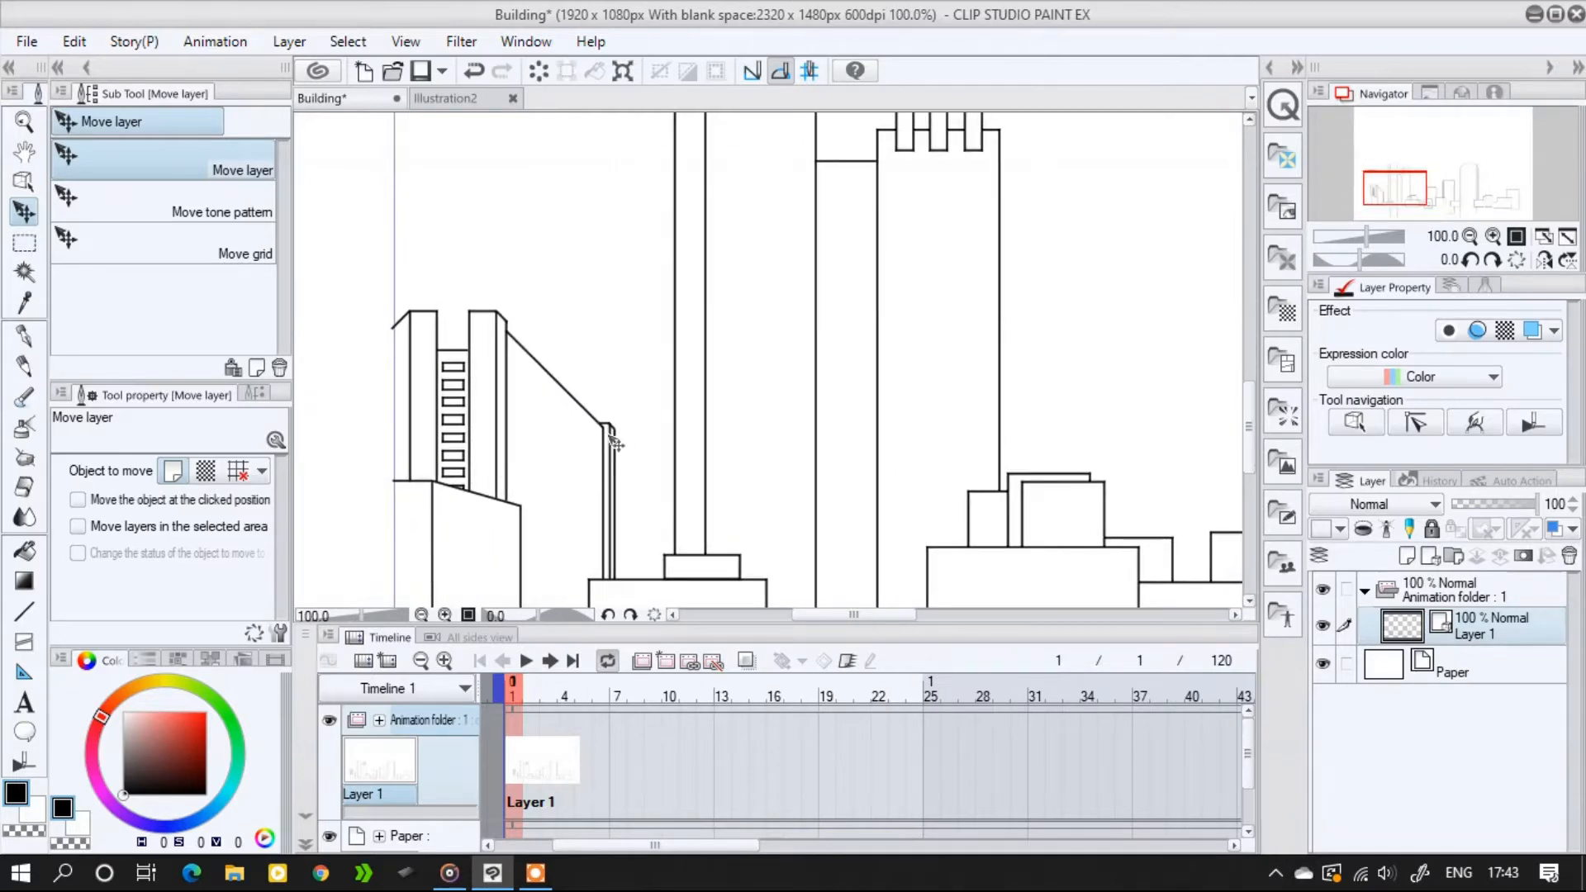
scroll(506, 469, "down", 3)
scroll(507, 470, "up", 4)
scroll(499, 513, "down", 4)
scroll(610, 443, "down", 1)
left_click_drag(738, 461, 573, 496)
Create a new frame border folder and place the animation folder inside it so the skyline is masked to the frame
left_click(1434, 601)
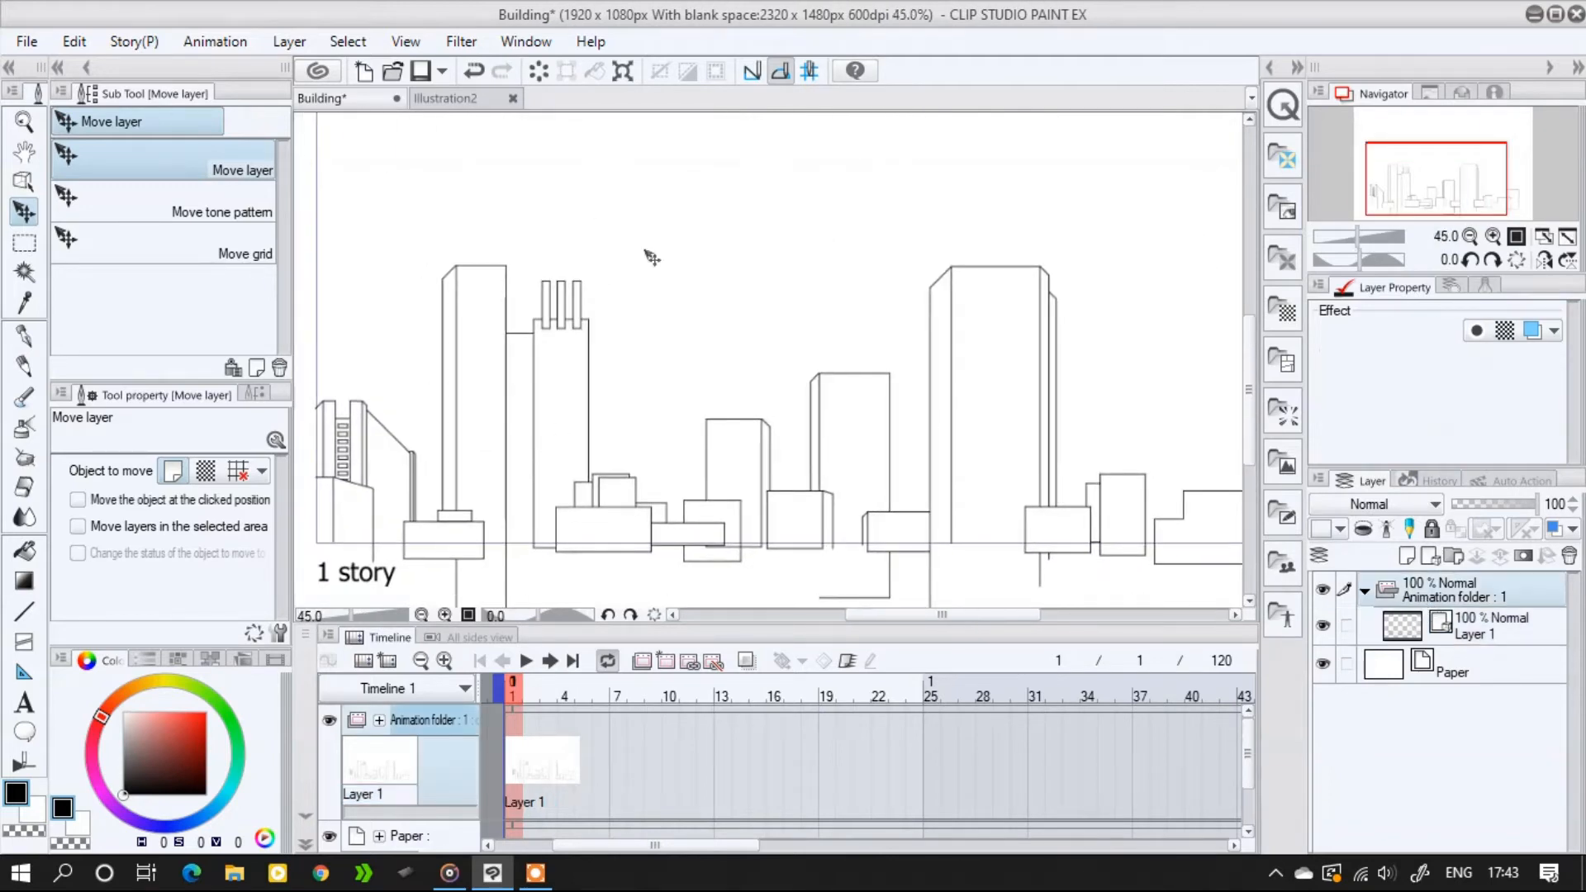
left_click(270, 47)
mouse_move(436, 92)
left_click(767, 238)
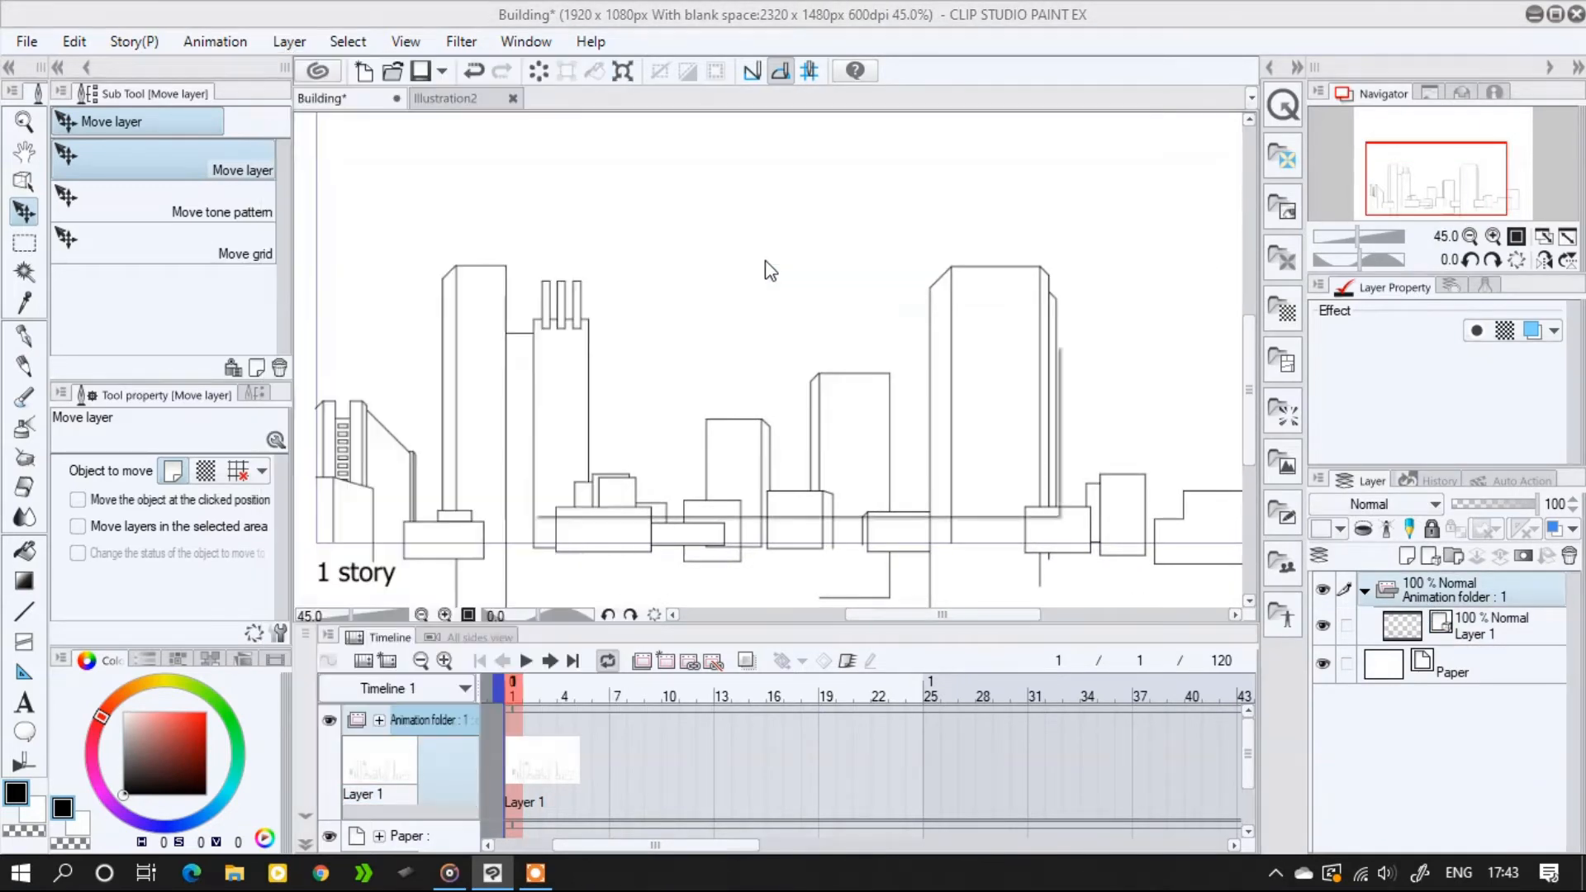
key("Return")
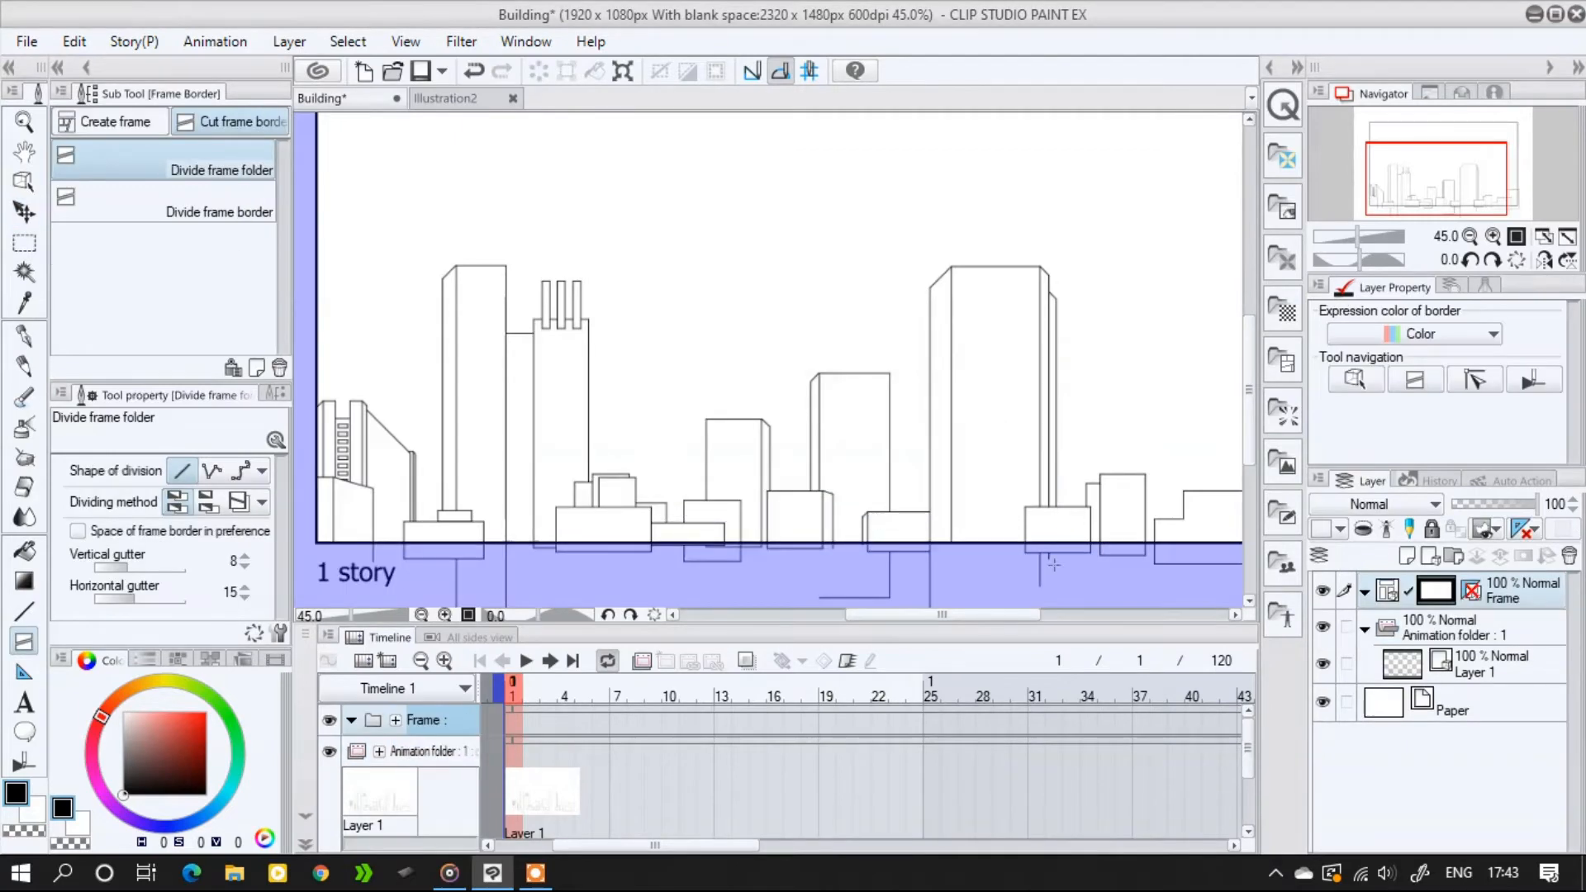
left_click(1448, 626)
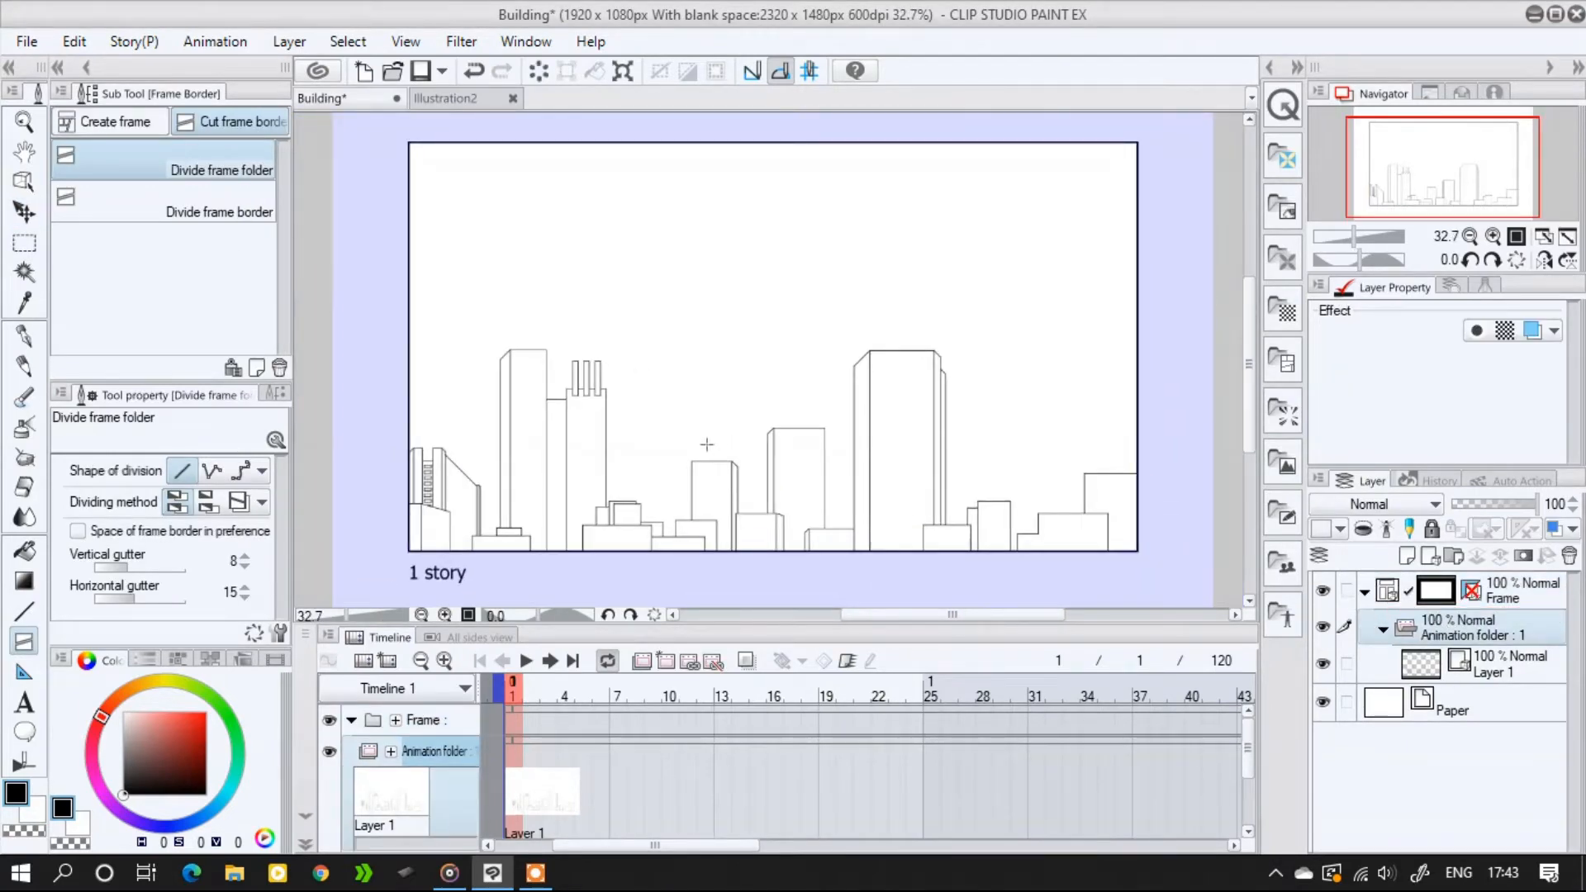
Collapse the timeline and add a second animation folder inside the Frame folder
left_click(305, 841)
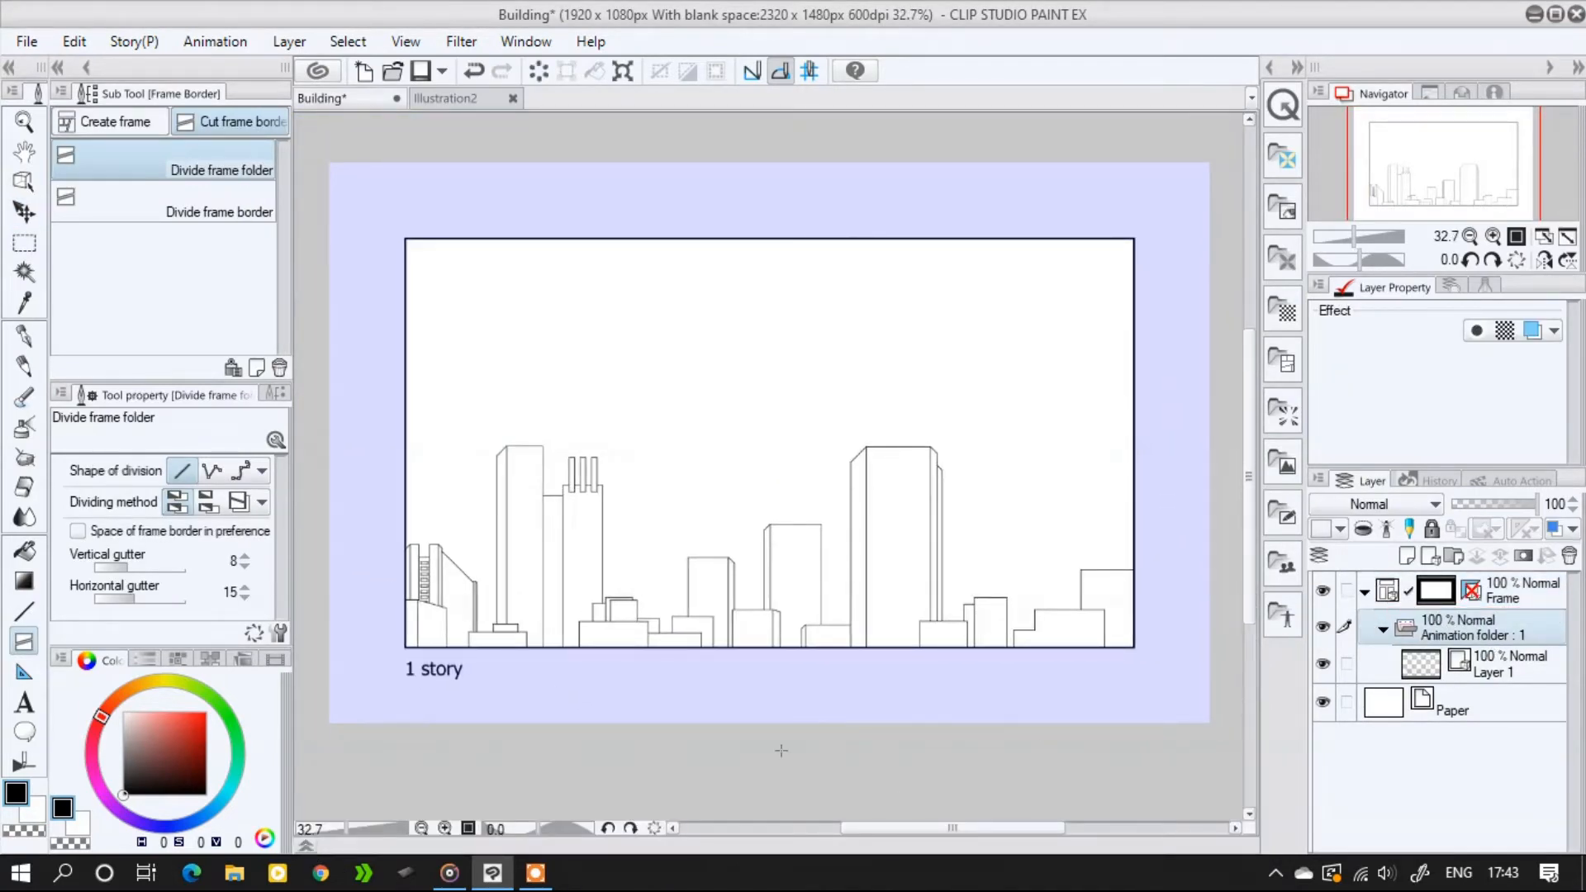
left_click(1438, 674)
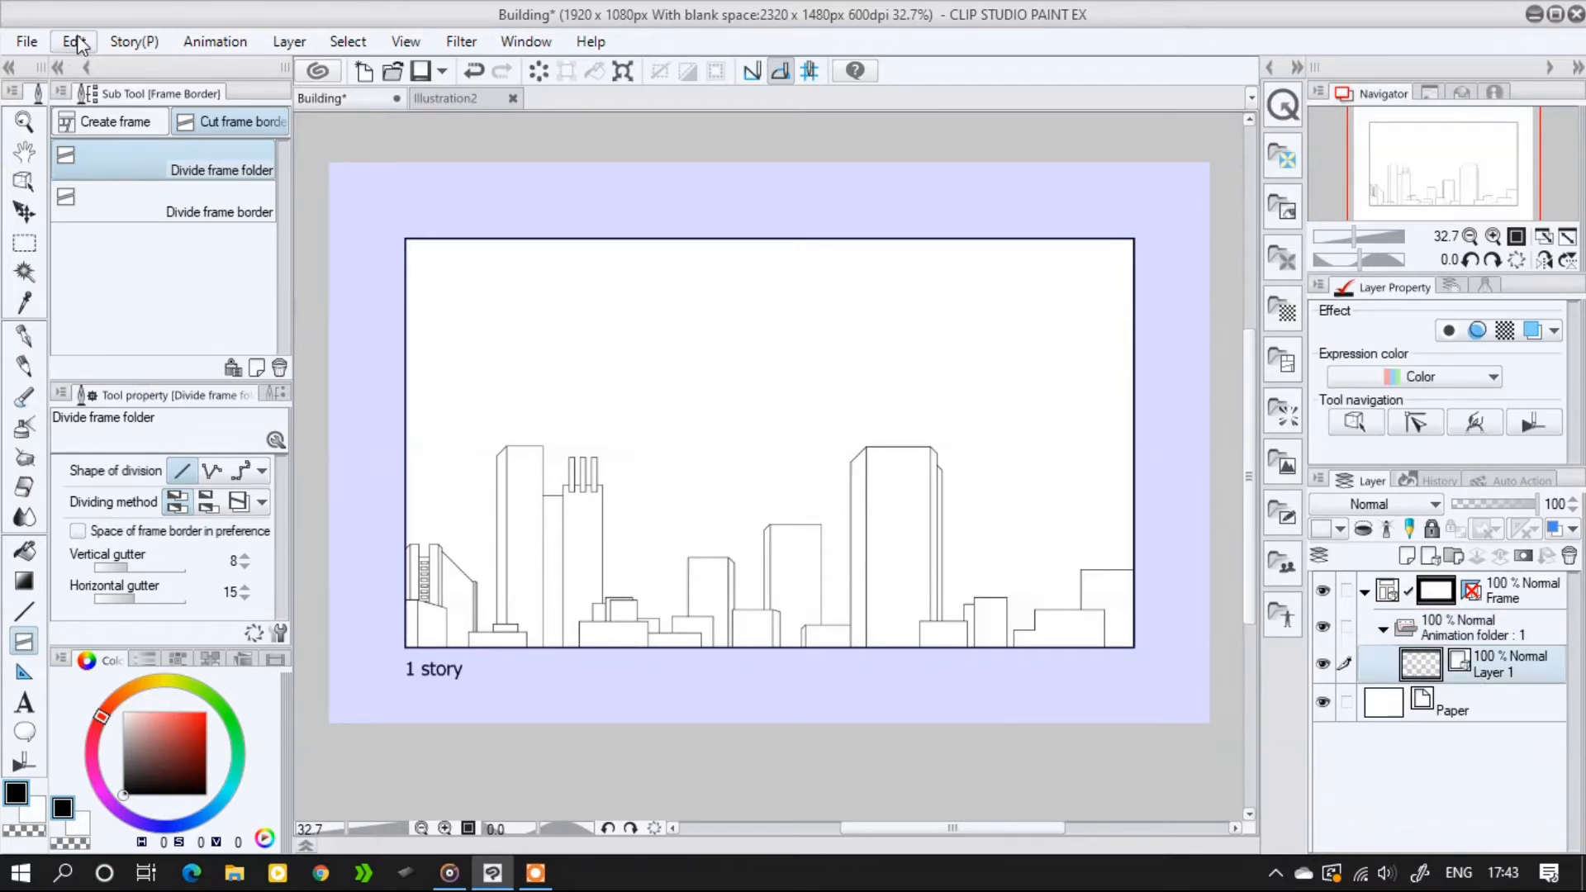
left_click(215, 41)
mouse_move(283, 67)
left_click(495, 68)
Rename the animation folder holding the line art as Art and the new empty folder above it as Color
double_click(1463, 666)
type("Art")
key("Return")
double_click(1474, 632)
type("Colo")
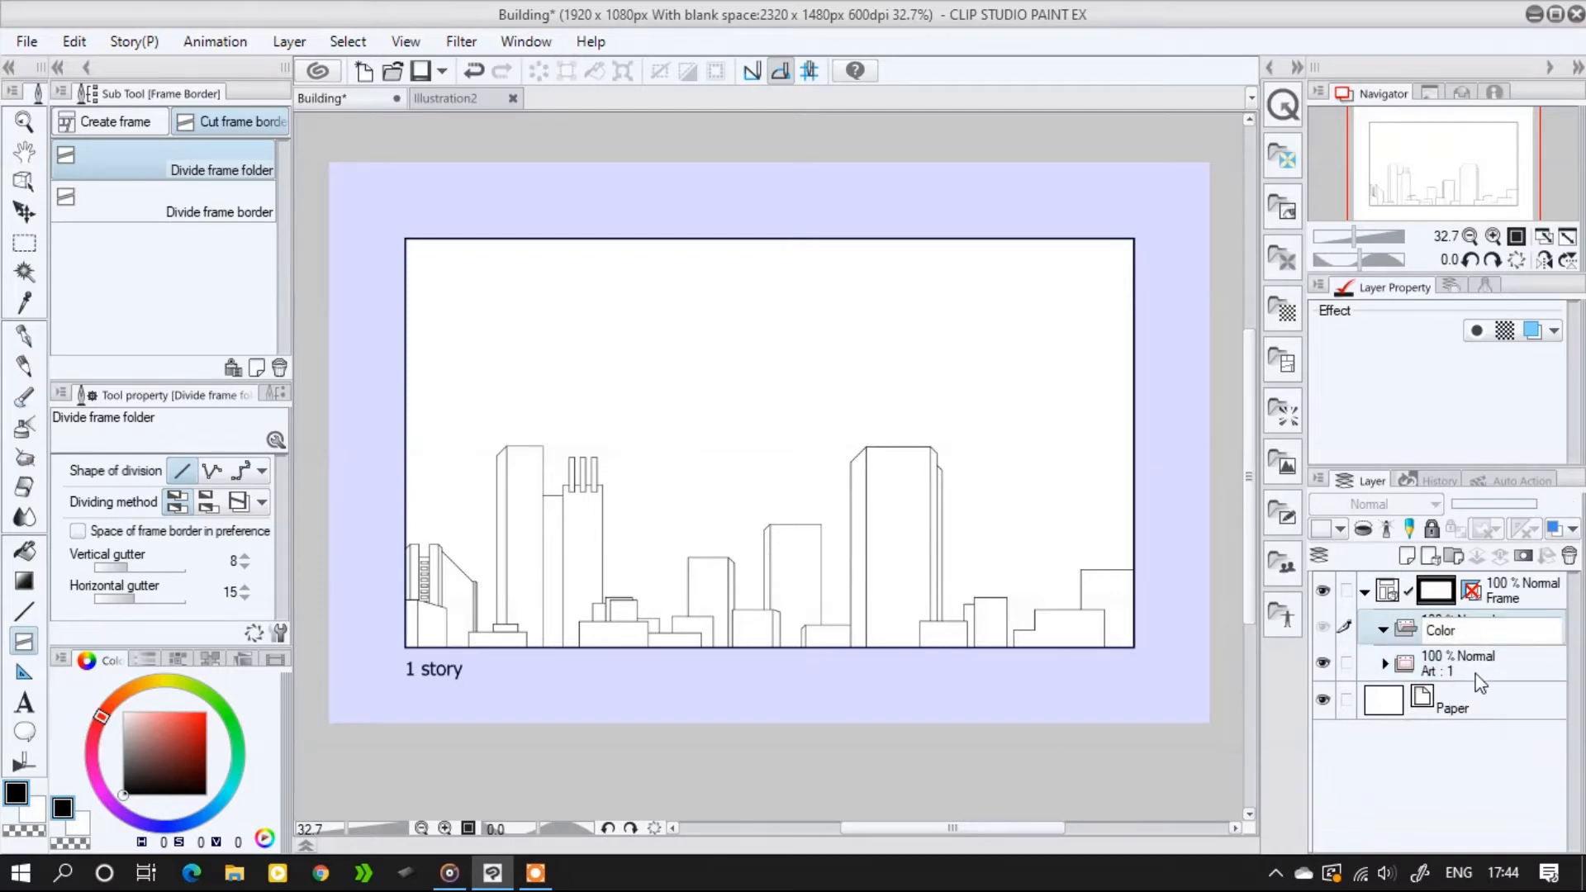
type("r")
key("Return")
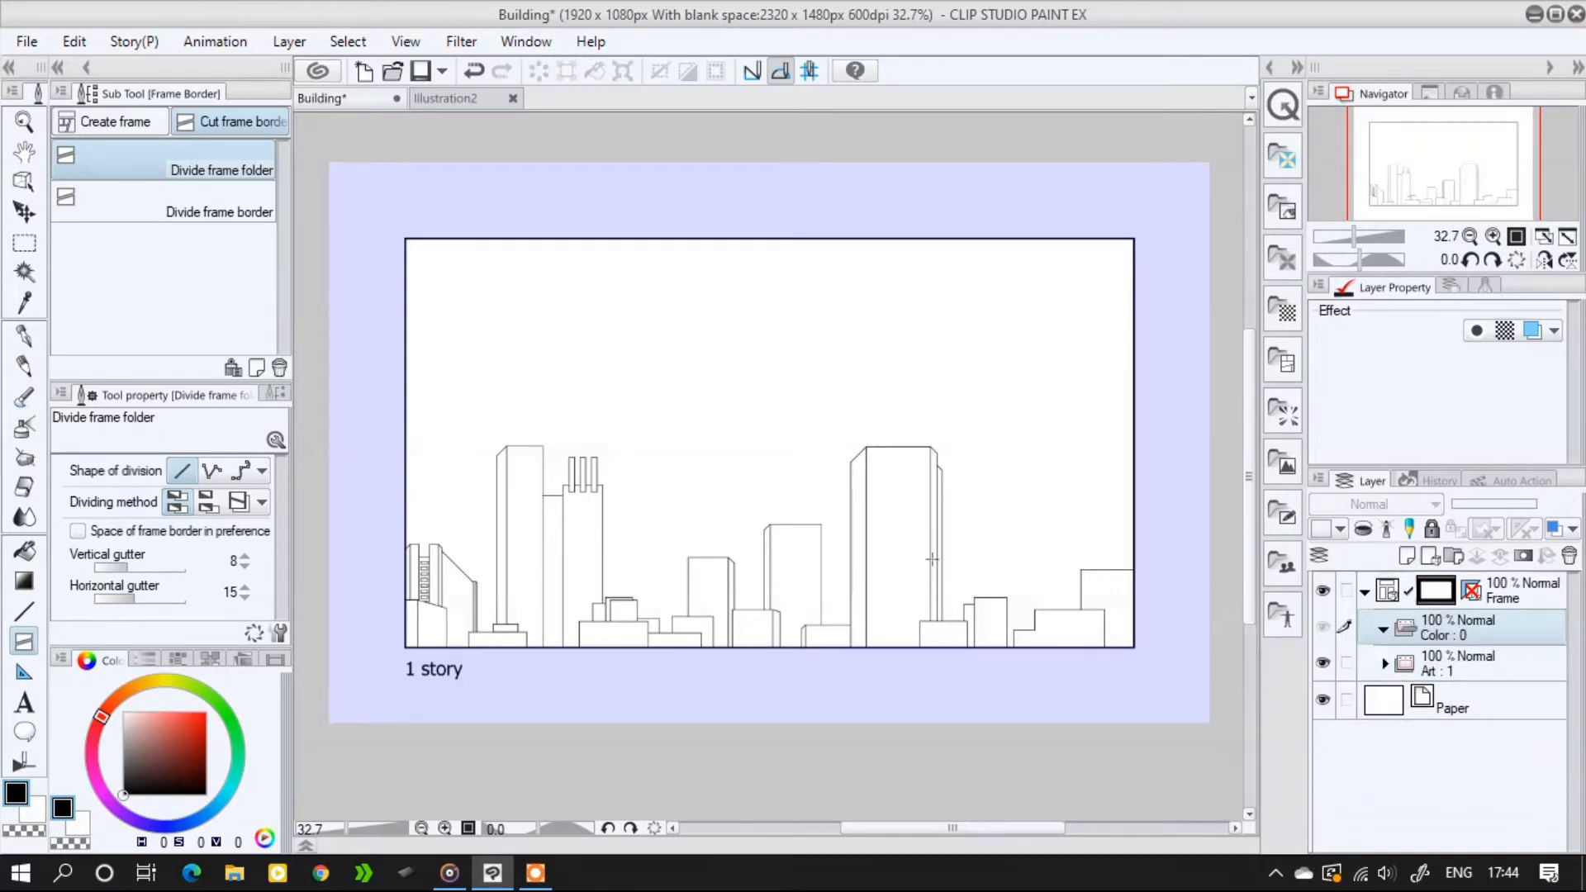
Select Layer 2 in Illustration2 and isolate it by hiding Layer 1, Layer 3 and the gradient background layer
left_click(437, 104)
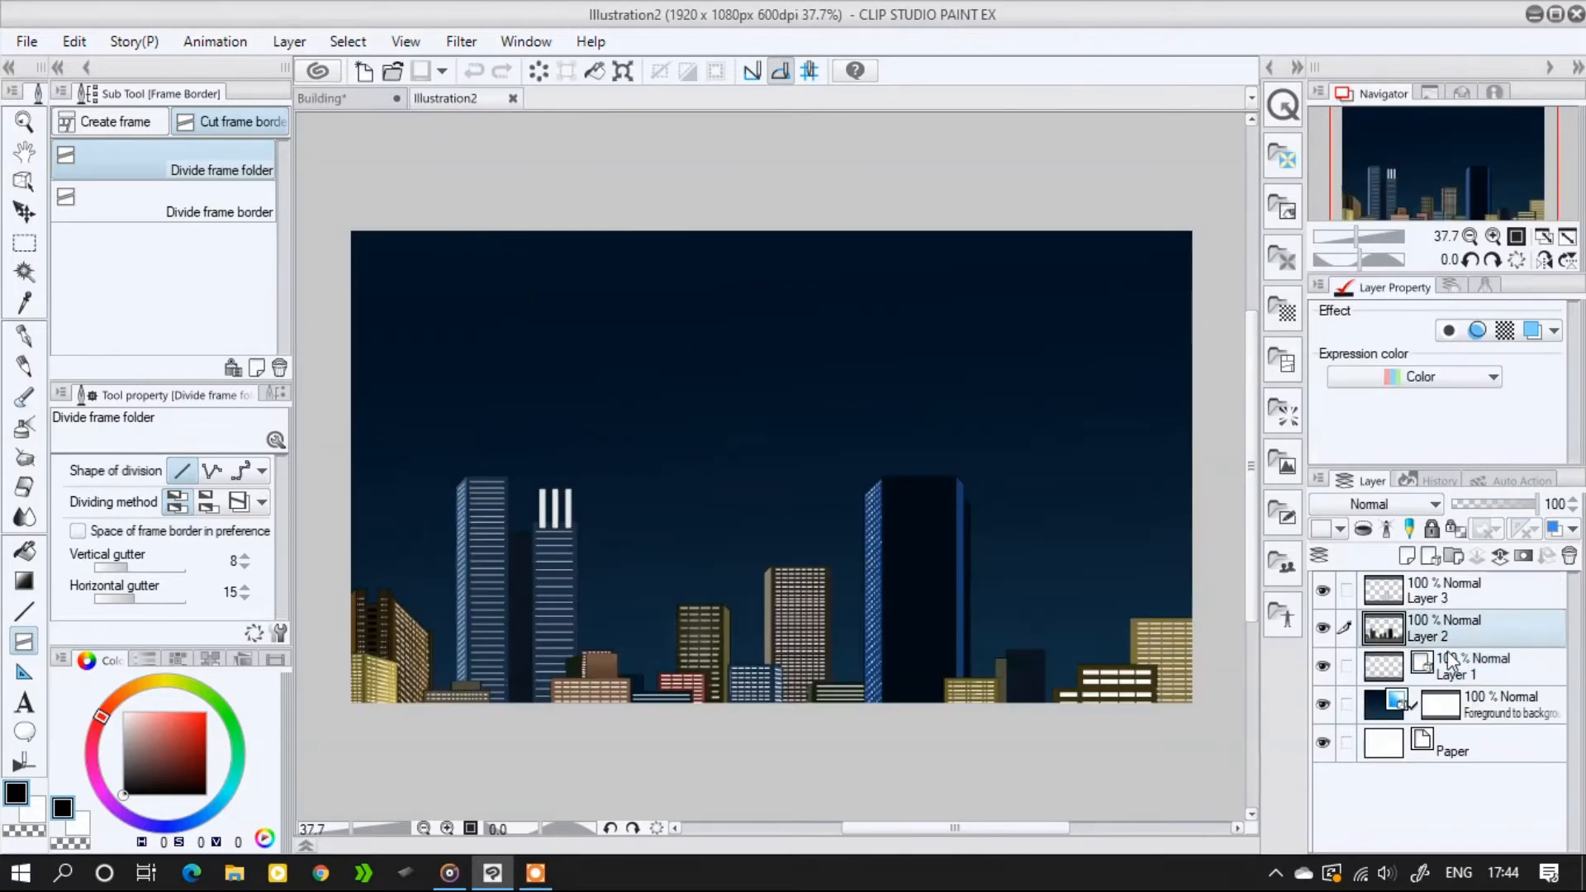
left_click(1323, 666)
left_click(1322, 704)
left_click(1322, 628)
left_click(1322, 590)
left_click(1323, 627)
left_click(1324, 628)
left_click(1324, 628)
Copy the flat-coloured buildings of Layer 2 and paste them into the Color folder of the Building file
left_click(76, 43)
left_click(112, 163)
left_click(318, 96)
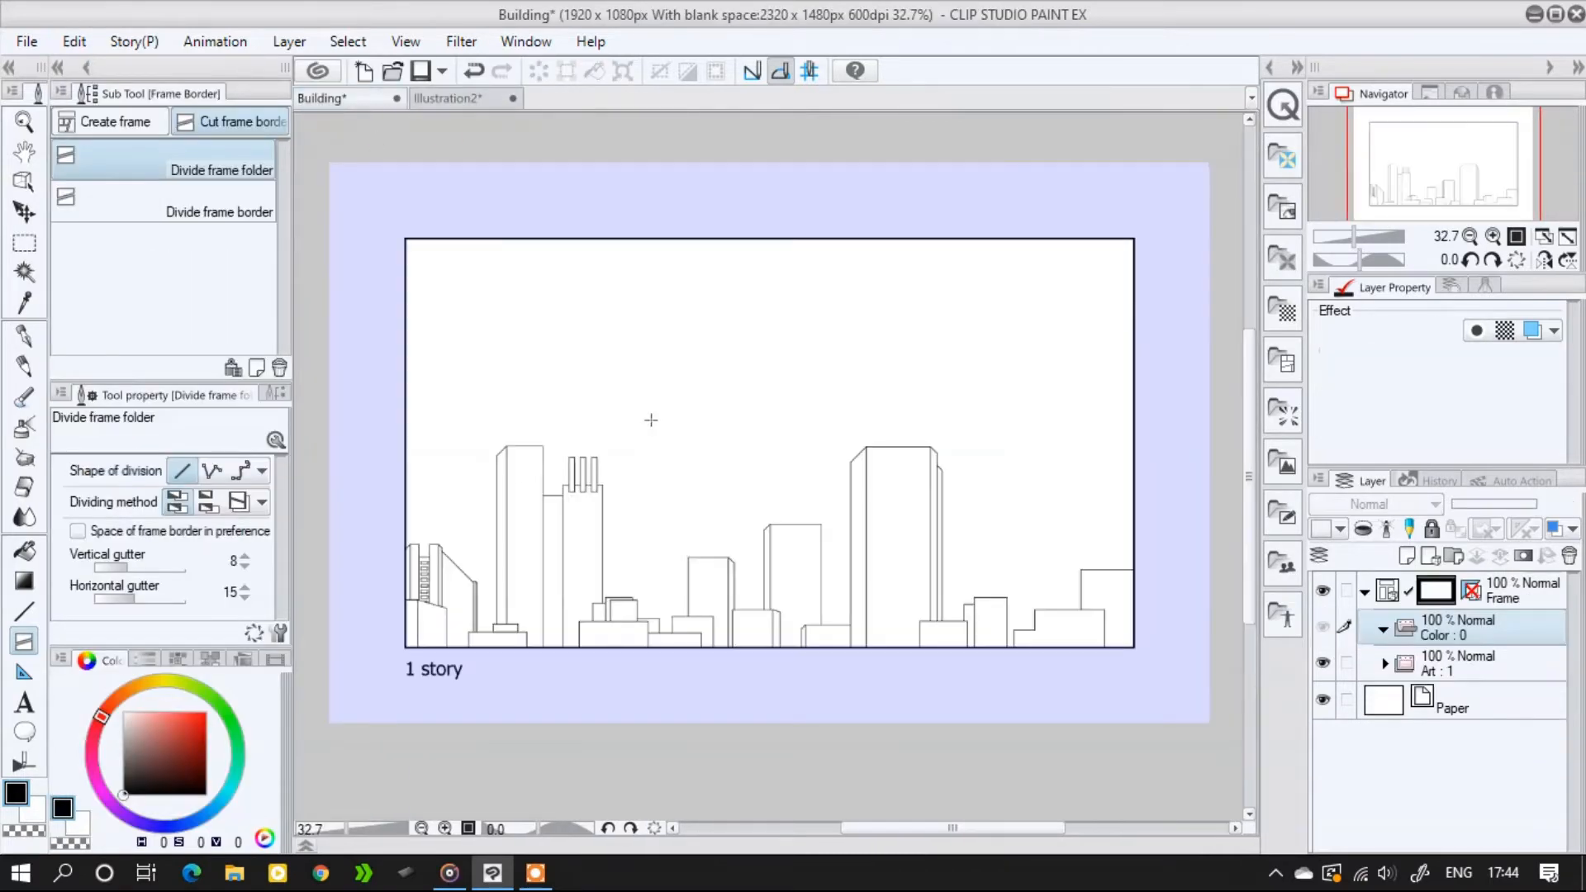
left_click(74, 42)
left_click(82, 188)
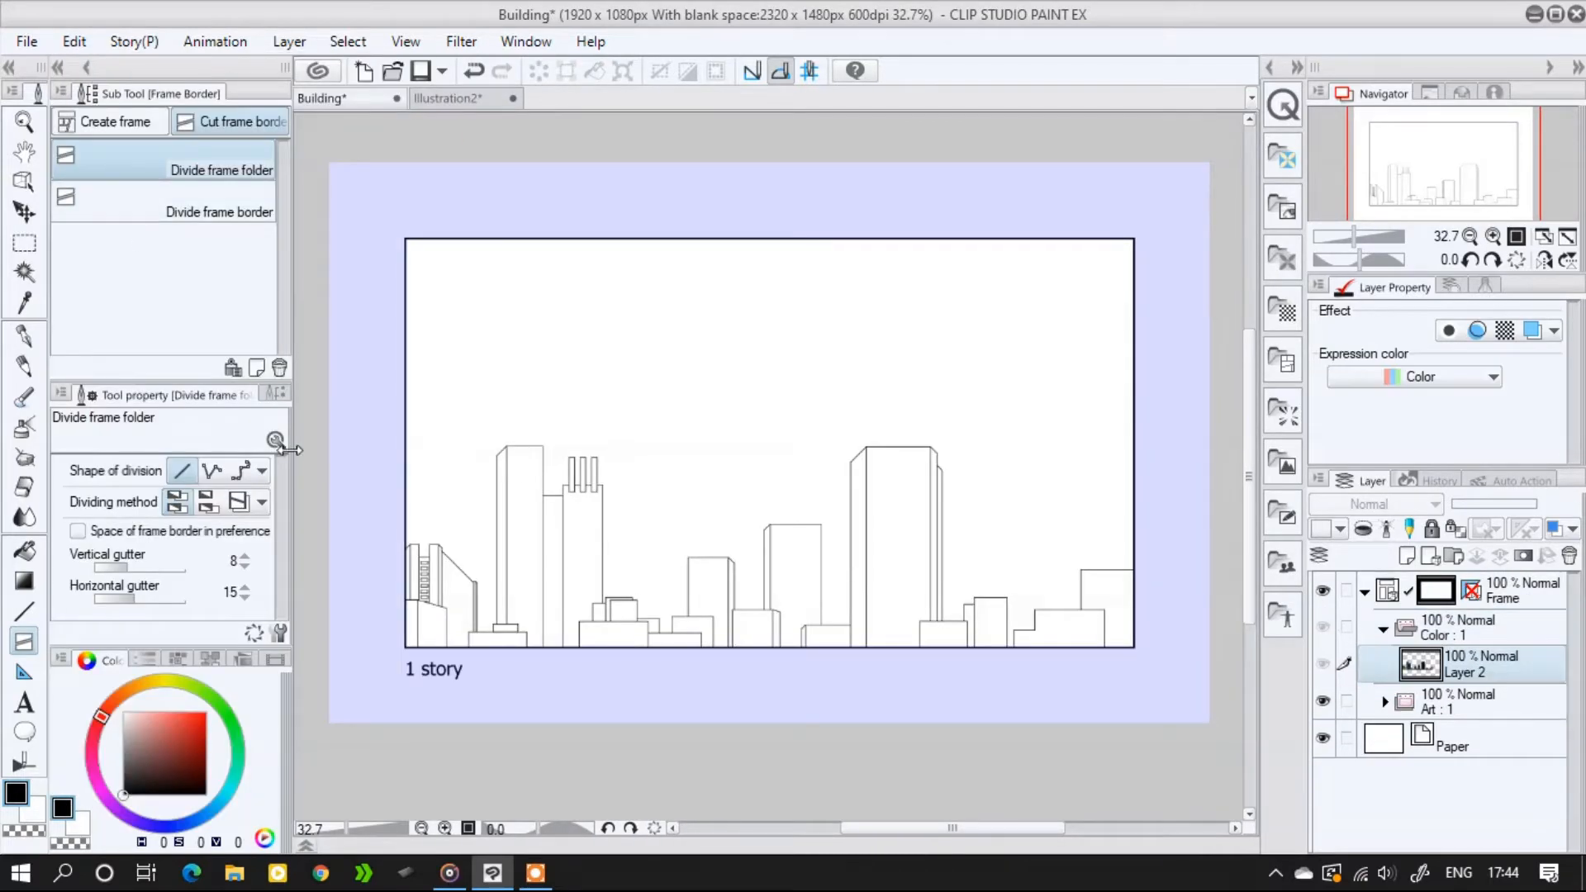
Show the timeline again and assign Layer 2 as the Color folder's cel at frame 1
left_click(307, 846)
left_click(522, 799)
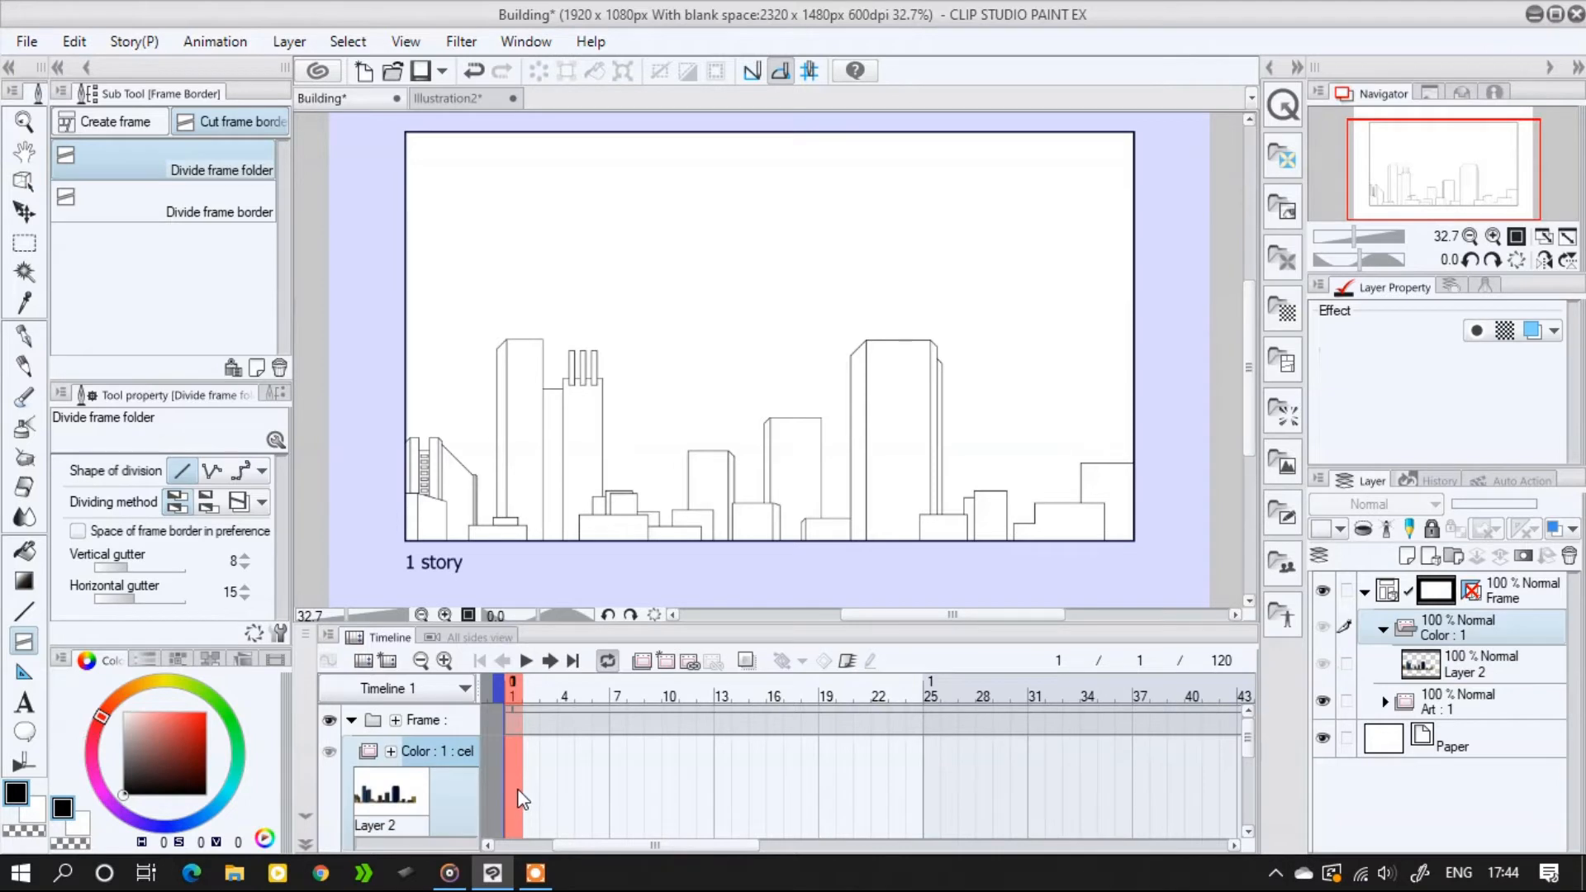
left_click(1426, 676)
right_click(507, 742)
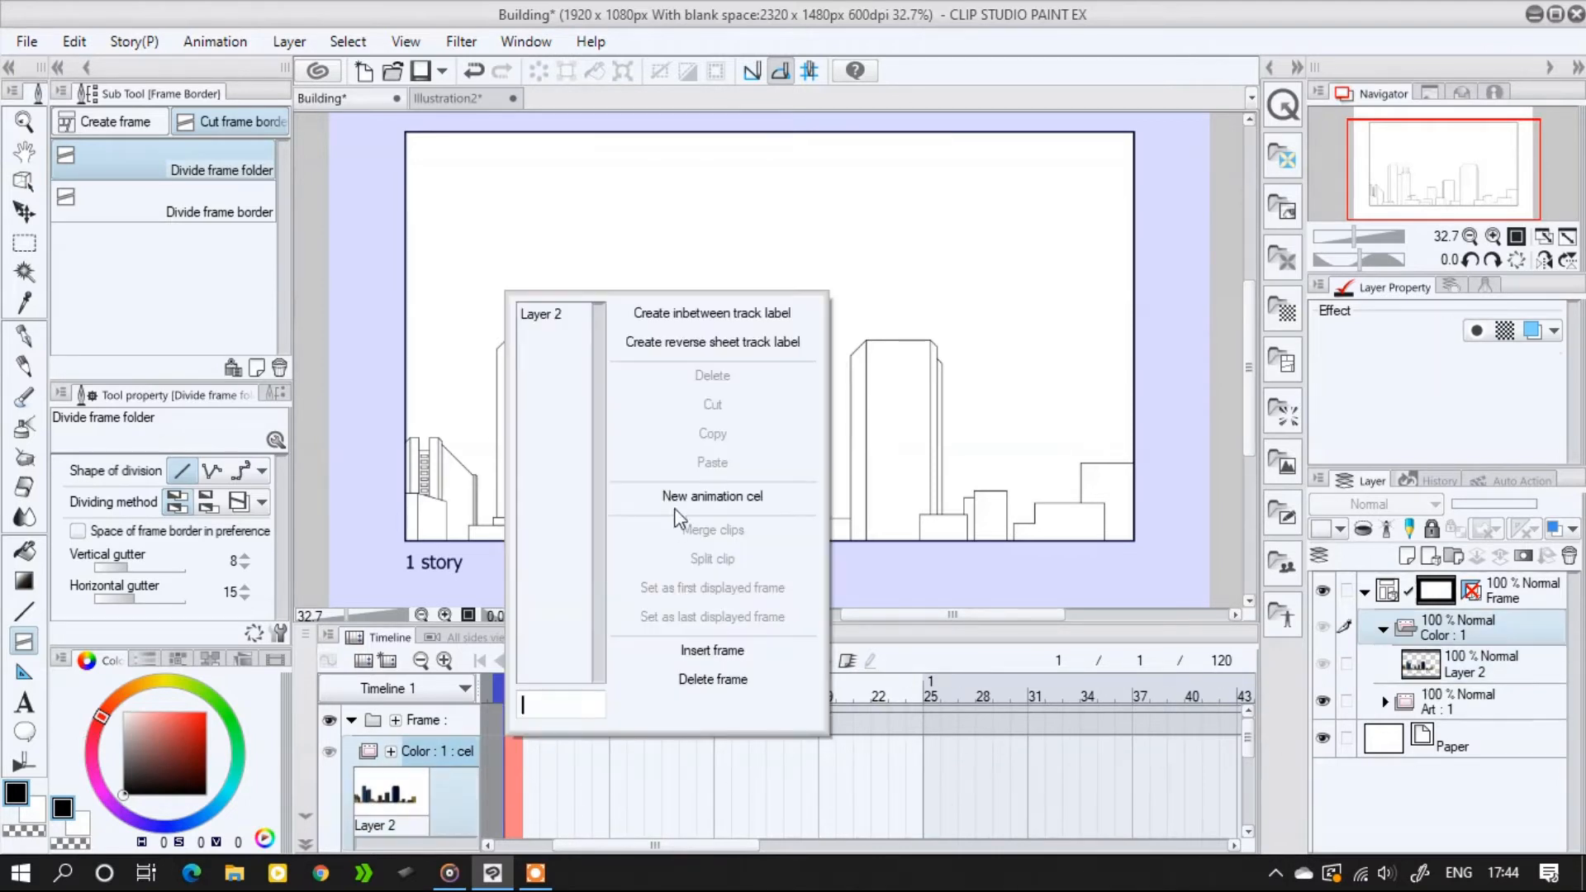
left_click(551, 315)
Move the coloured buildings of Layer 2 over the line art and nudge them until the outlines match
key("k")
left_click_drag(694, 414, 771, 485)
scroll(764, 478, "up", 8)
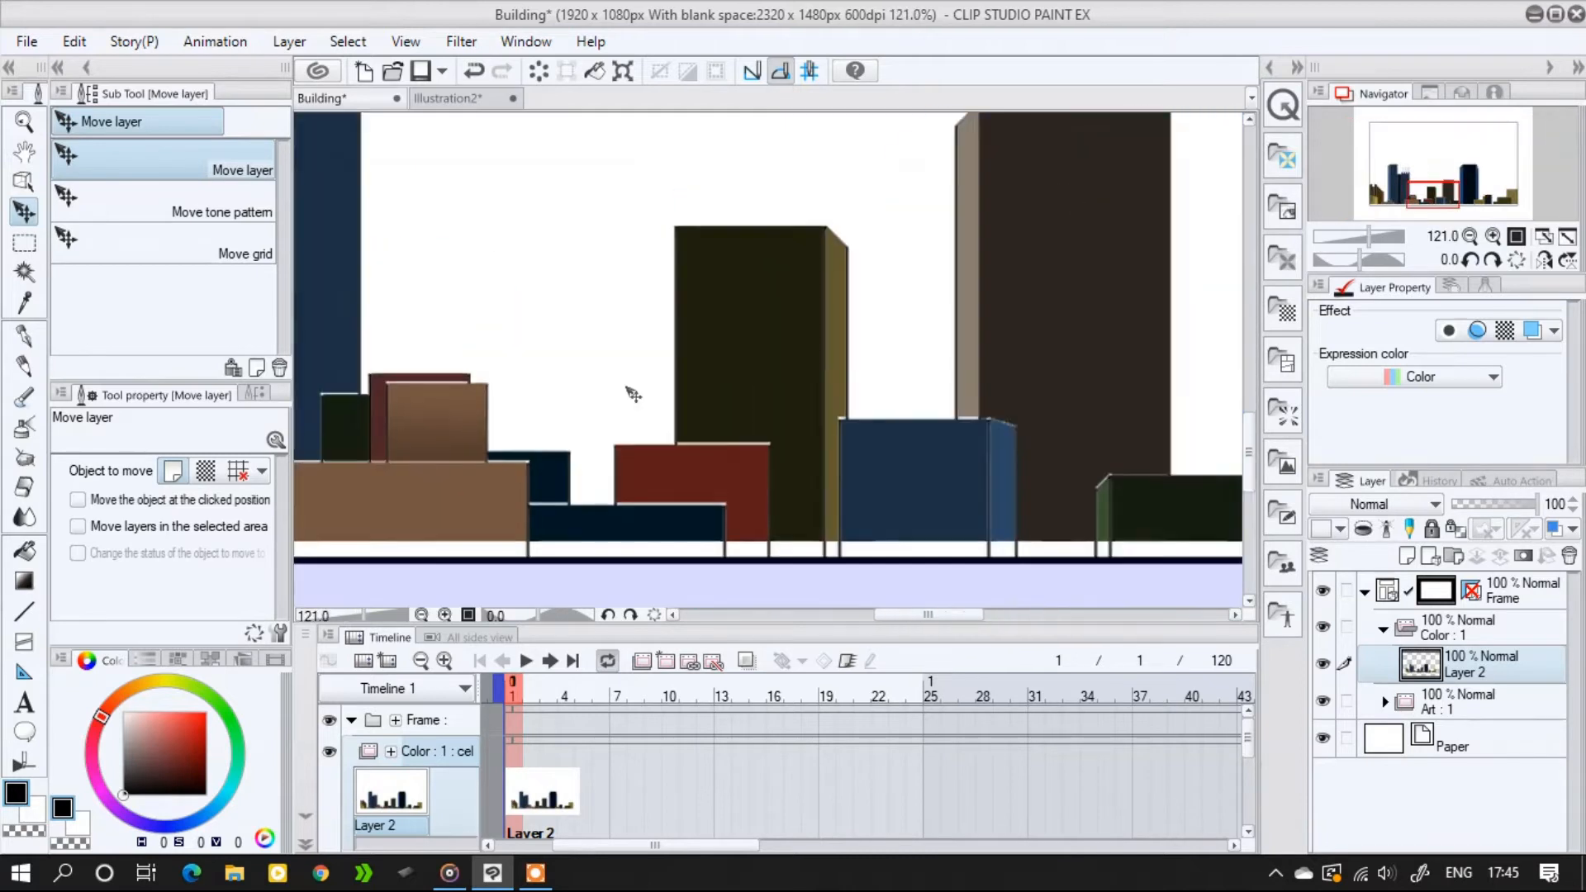
key("Right")
key("Right")
key("Down")
key("Down")
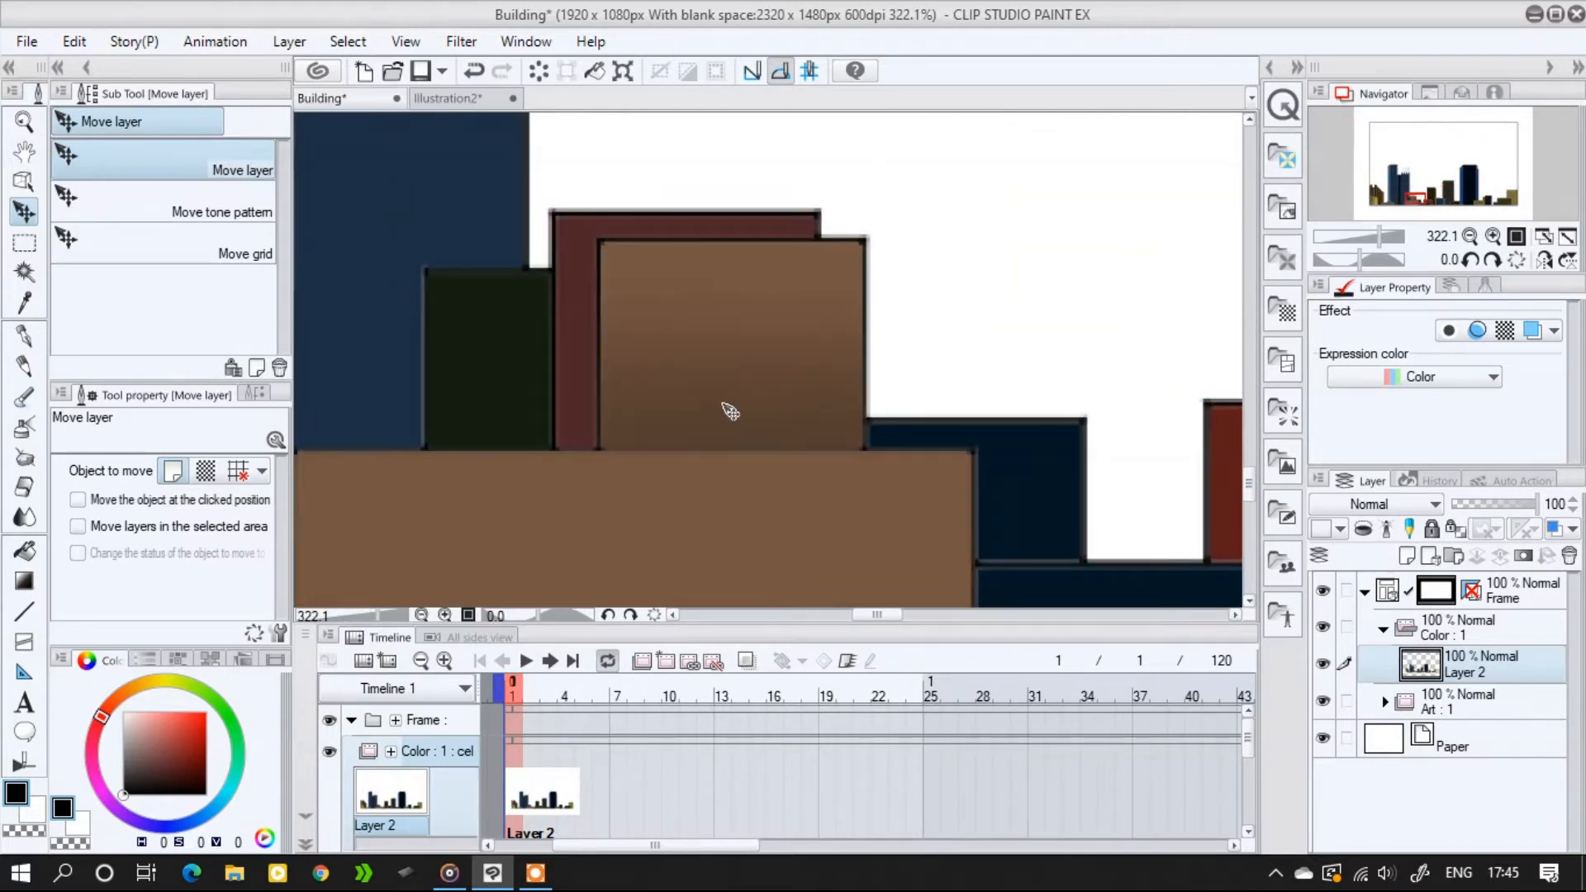
scroll(727, 407, "down", 4)
left_click_drag(1189, 273, 780, 487)
left_click_drag(479, 487, 816, 432)
scroll(816, 432, "down", 5)
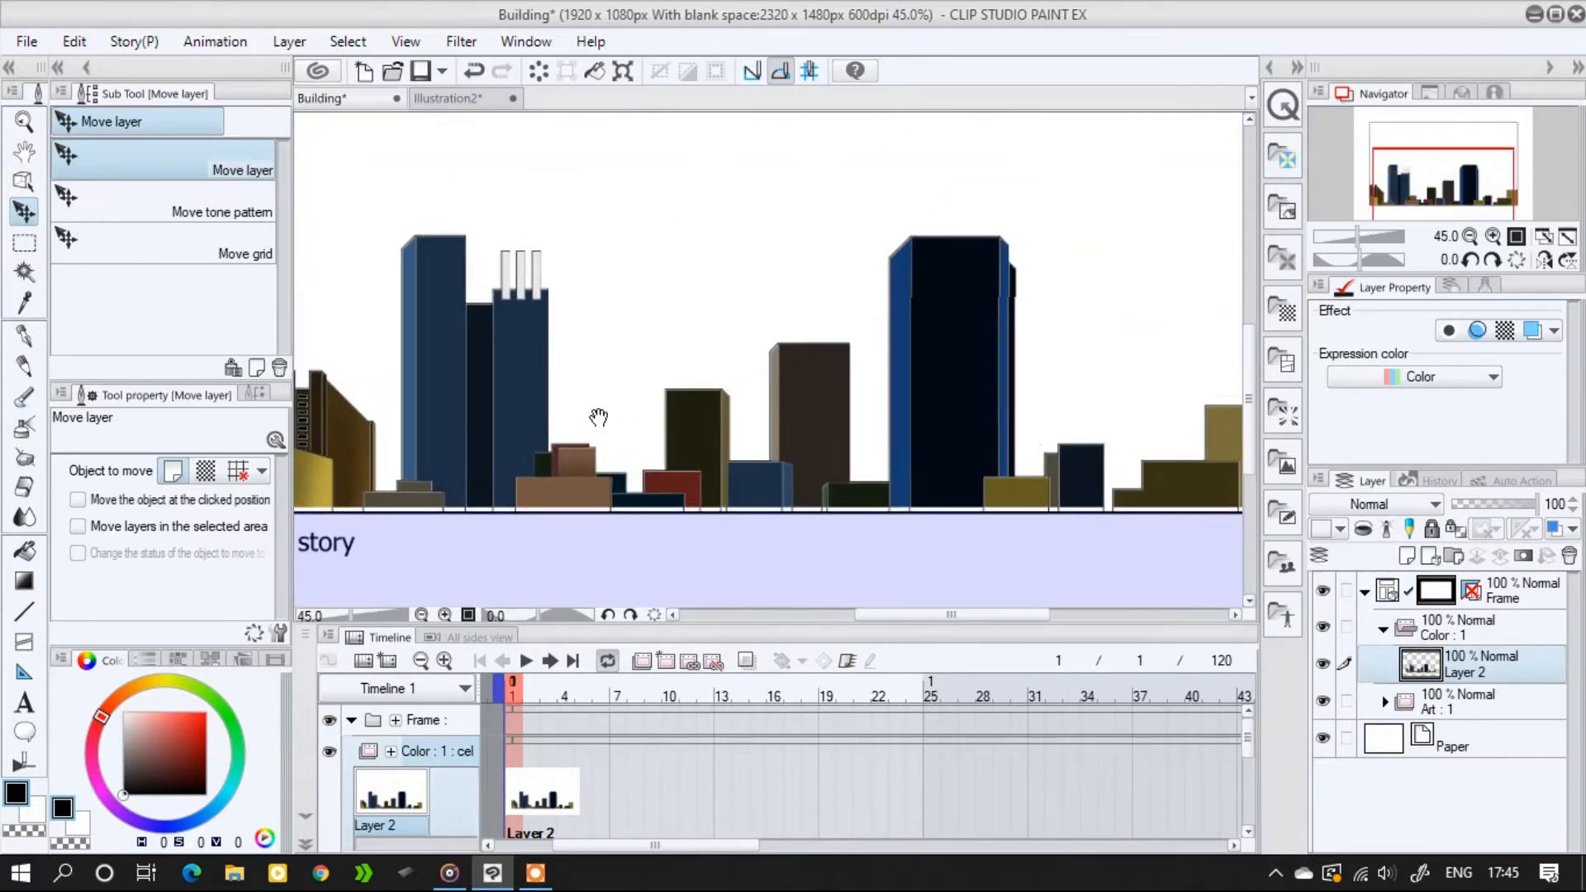
Nudge the line art and coloured buildings down to close the gap along the frame's bottom edge
left_click(1385, 701)
left_click(1448, 753)
scroll(875, 372, "up", 2)
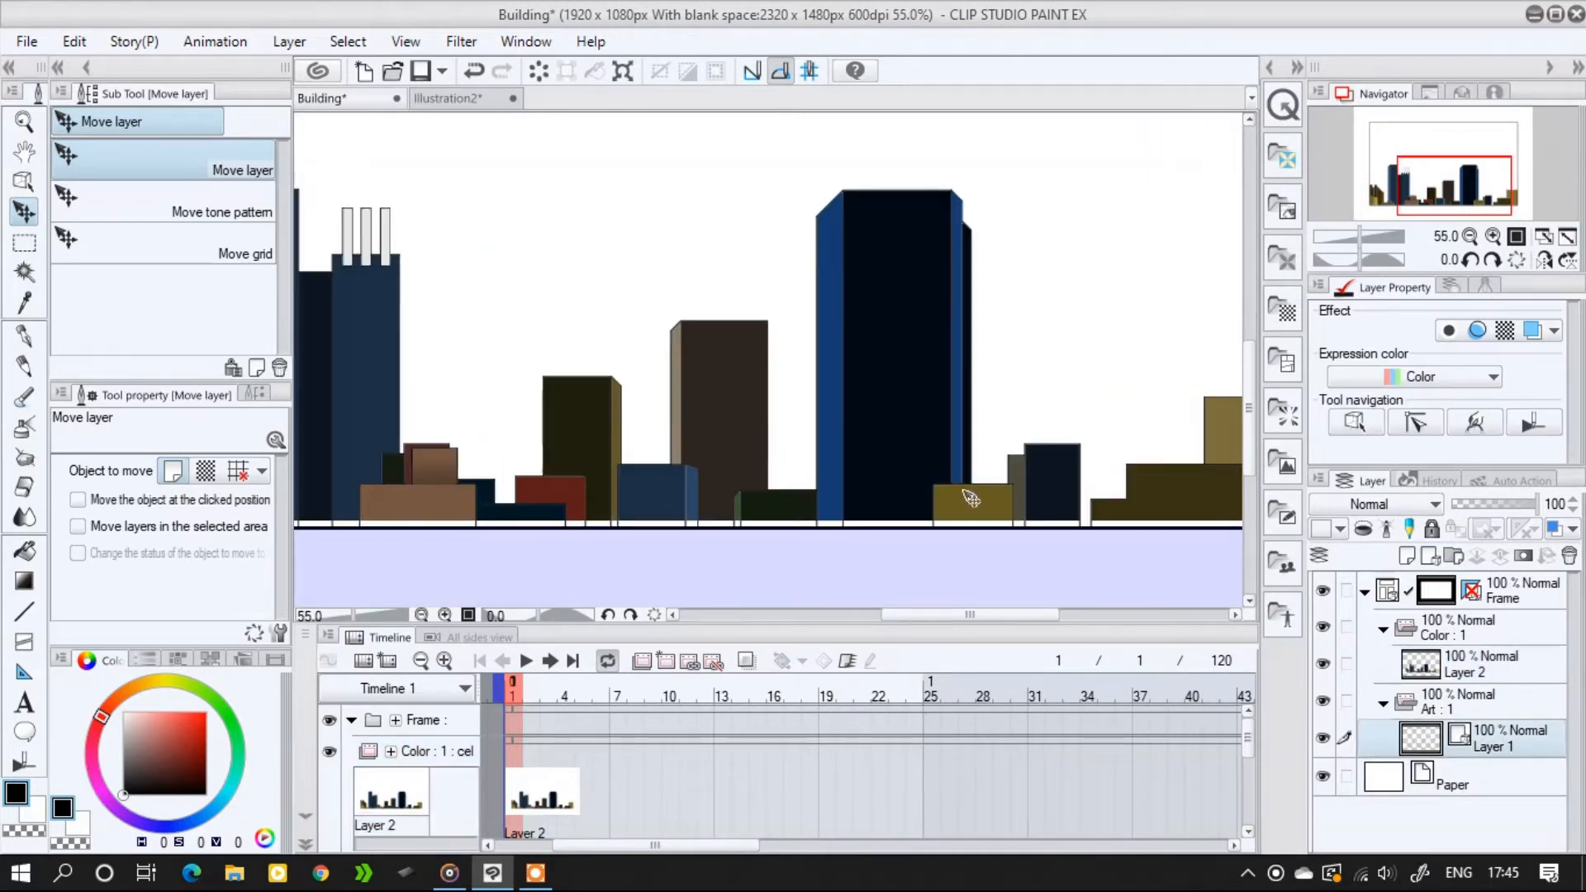
left_click(894, 422, "ctrl+shift")
key("Down")
key("Down")
key("Down")
key("Down")
key("Right")
key("Right")
key("Left")
key("Left")
left_click_drag(727, 479, 872, 448)
key("alt+[")
key("alt+[")
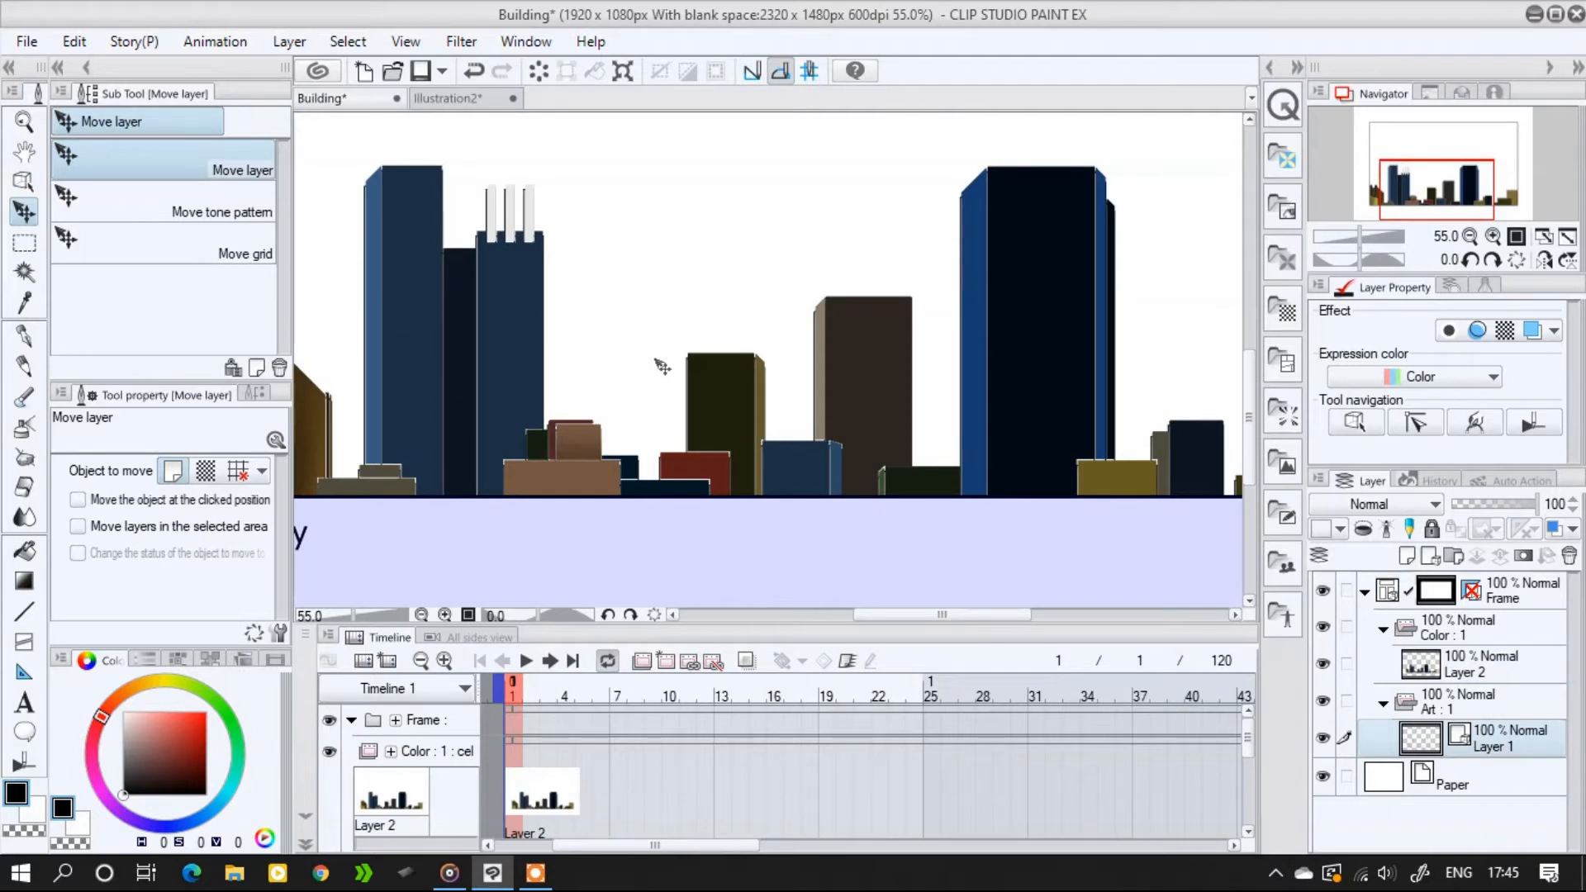
Fine-align the coloured Layer 2 with the line art, then collapse the Color and Art folders
scroll(623, 460, "up", 8)
left_click_drag(670, 225, 714, 305)
left_click(1445, 653)
left_click_drag(817, 301, 817, 335)
scroll(758, 366, "down", 10)
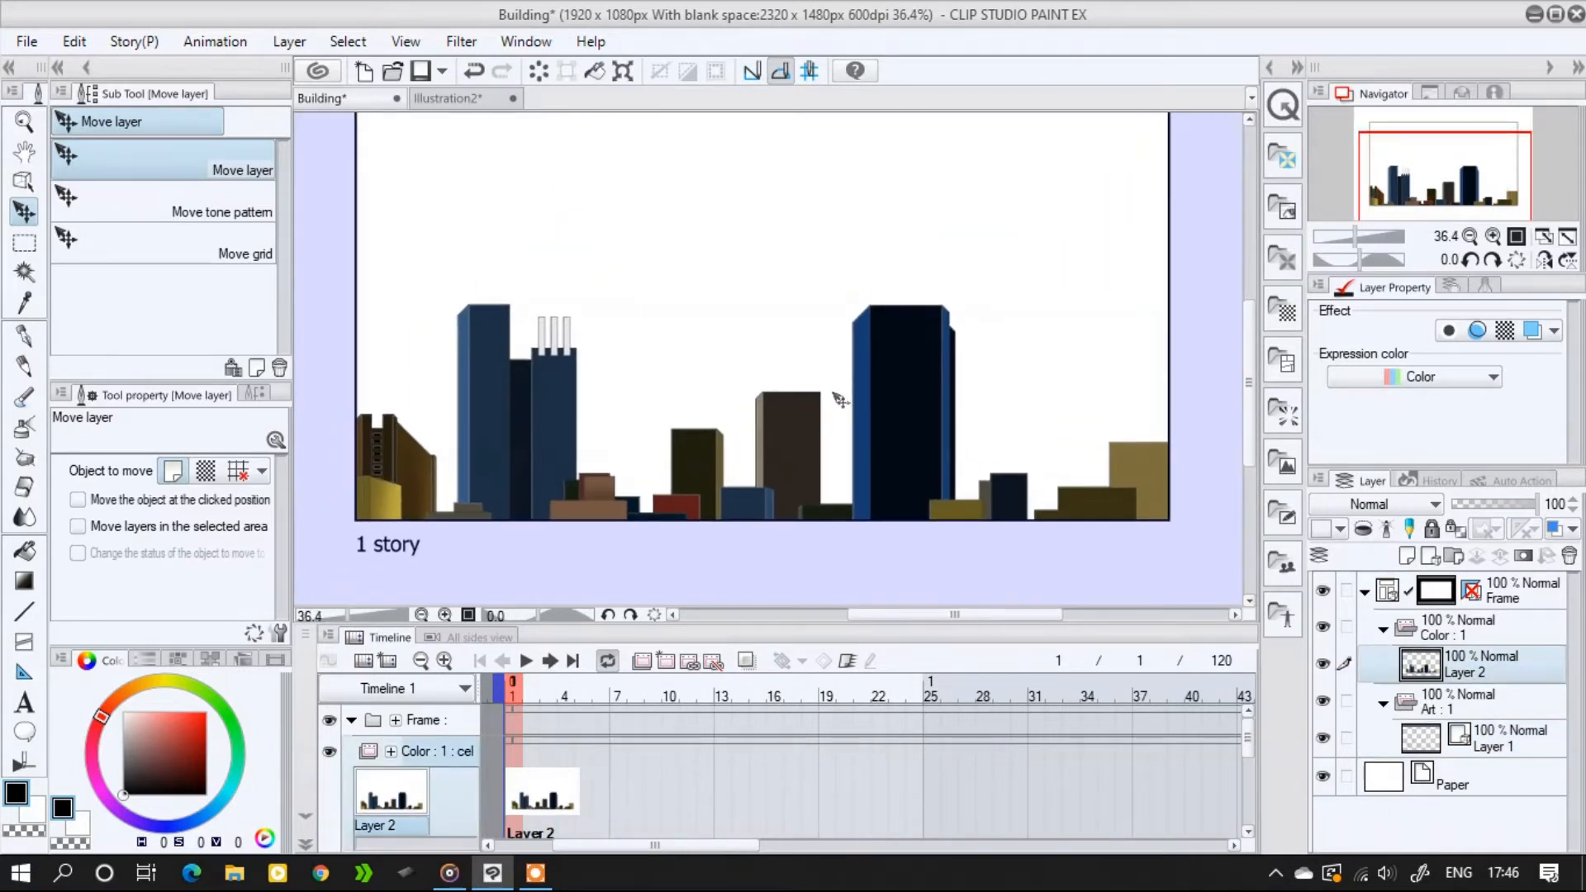
left_click(1383, 628)
left_click(1383, 665)
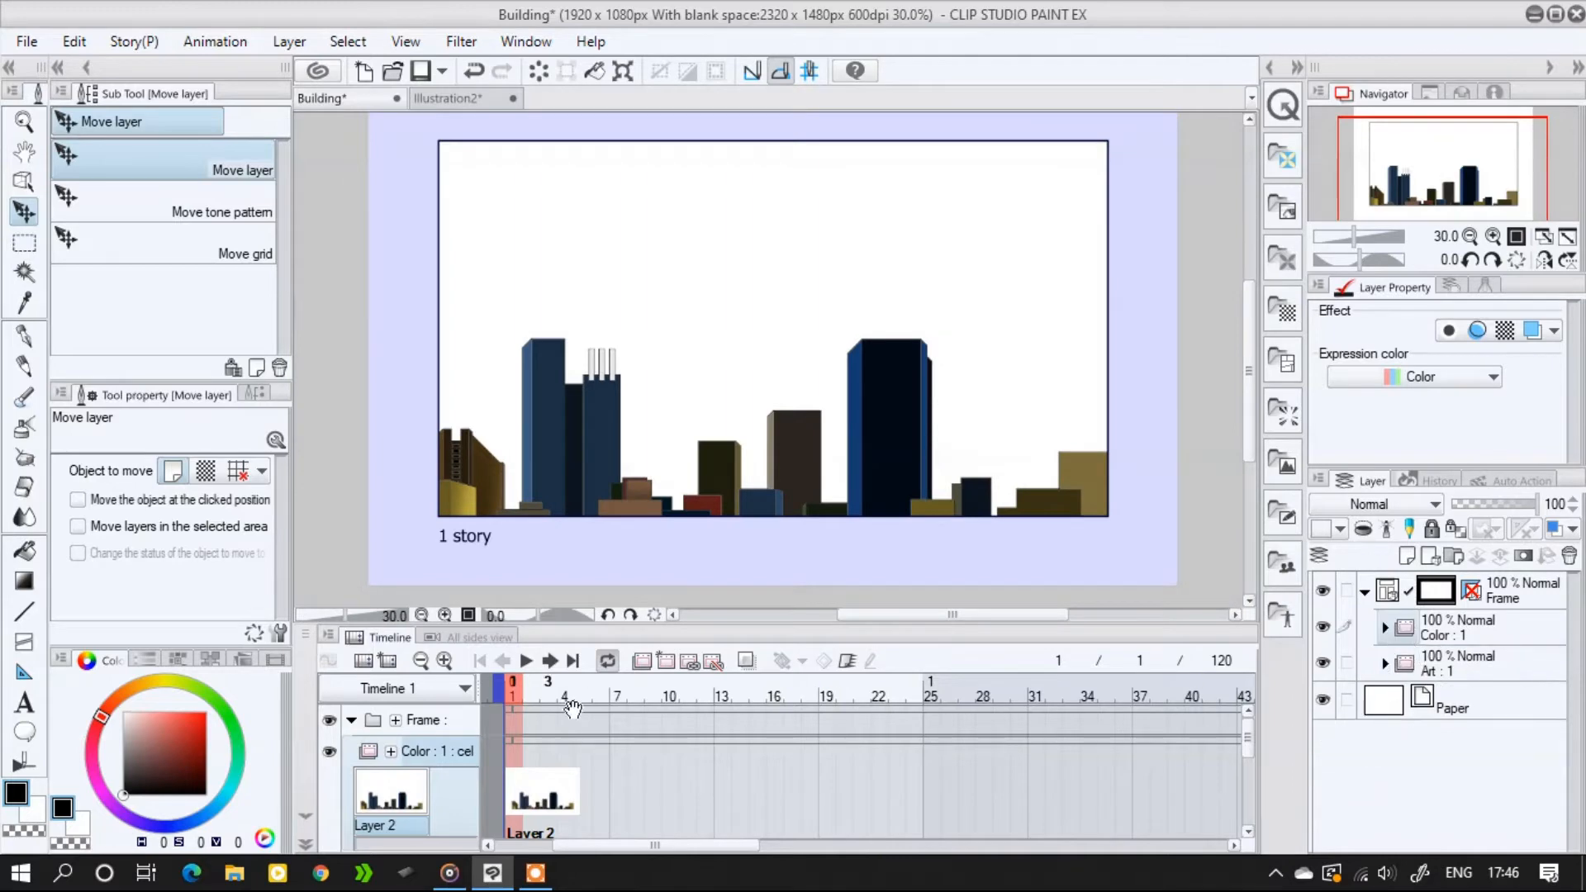
Create a new animation folder in the Building file and paste Layer 3 from Illustration2 into it
left_click(642, 661)
left_click(446, 97)
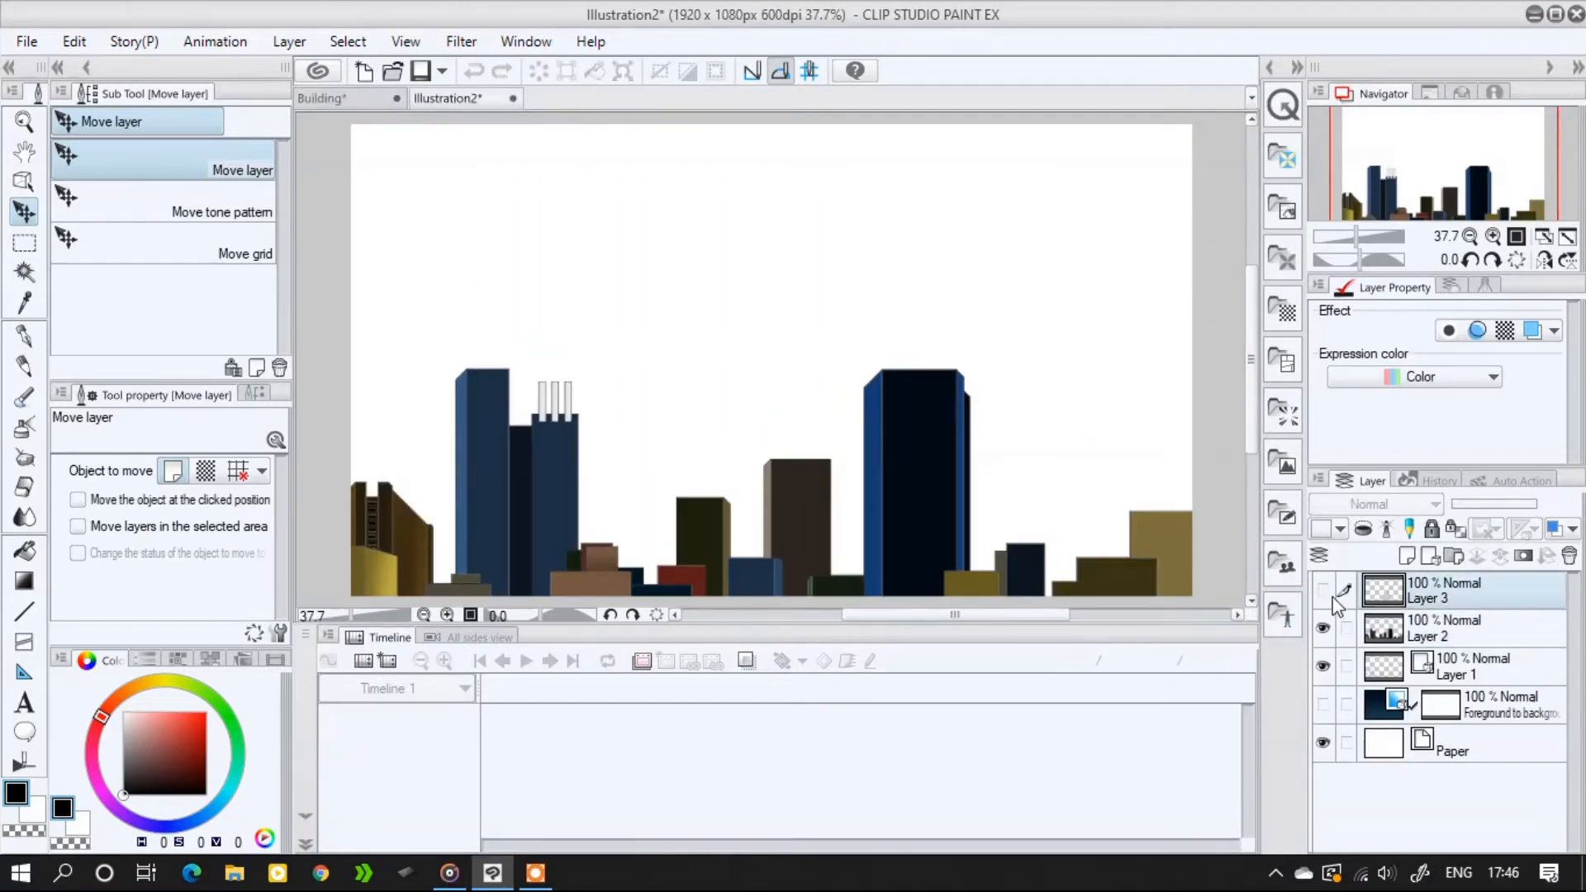
left_click(75, 41)
left_click(116, 165)
left_click(322, 97)
left_click(75, 42)
left_click(113, 191)
Rename the new animation folder Lights and assign Layer 3 as its cel at frame 1
double_click(1462, 635)
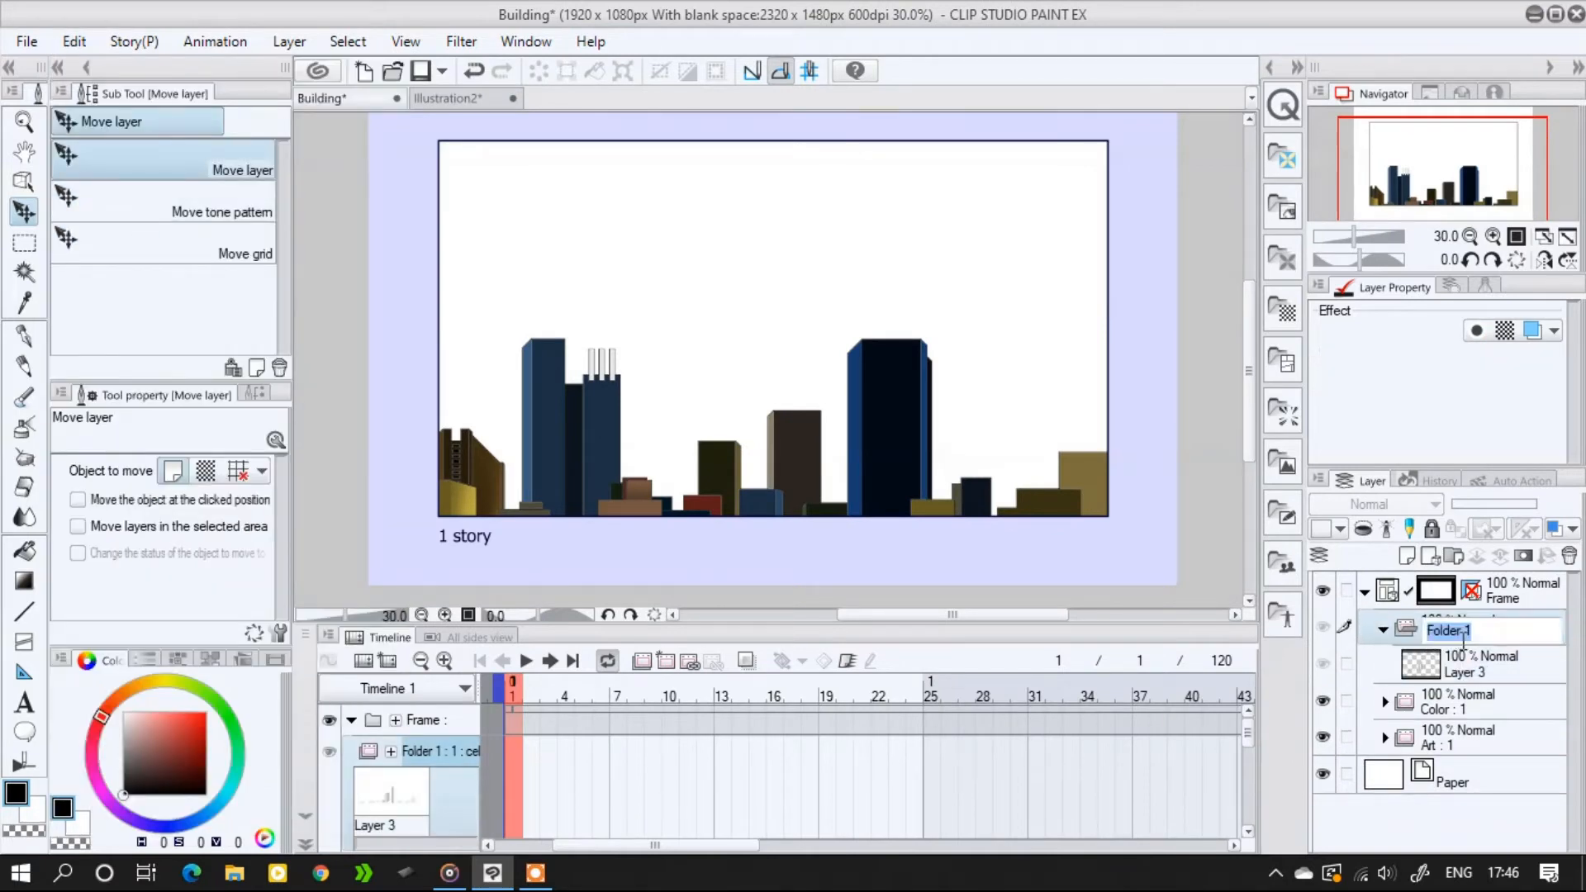
type("Lights")
key("Return")
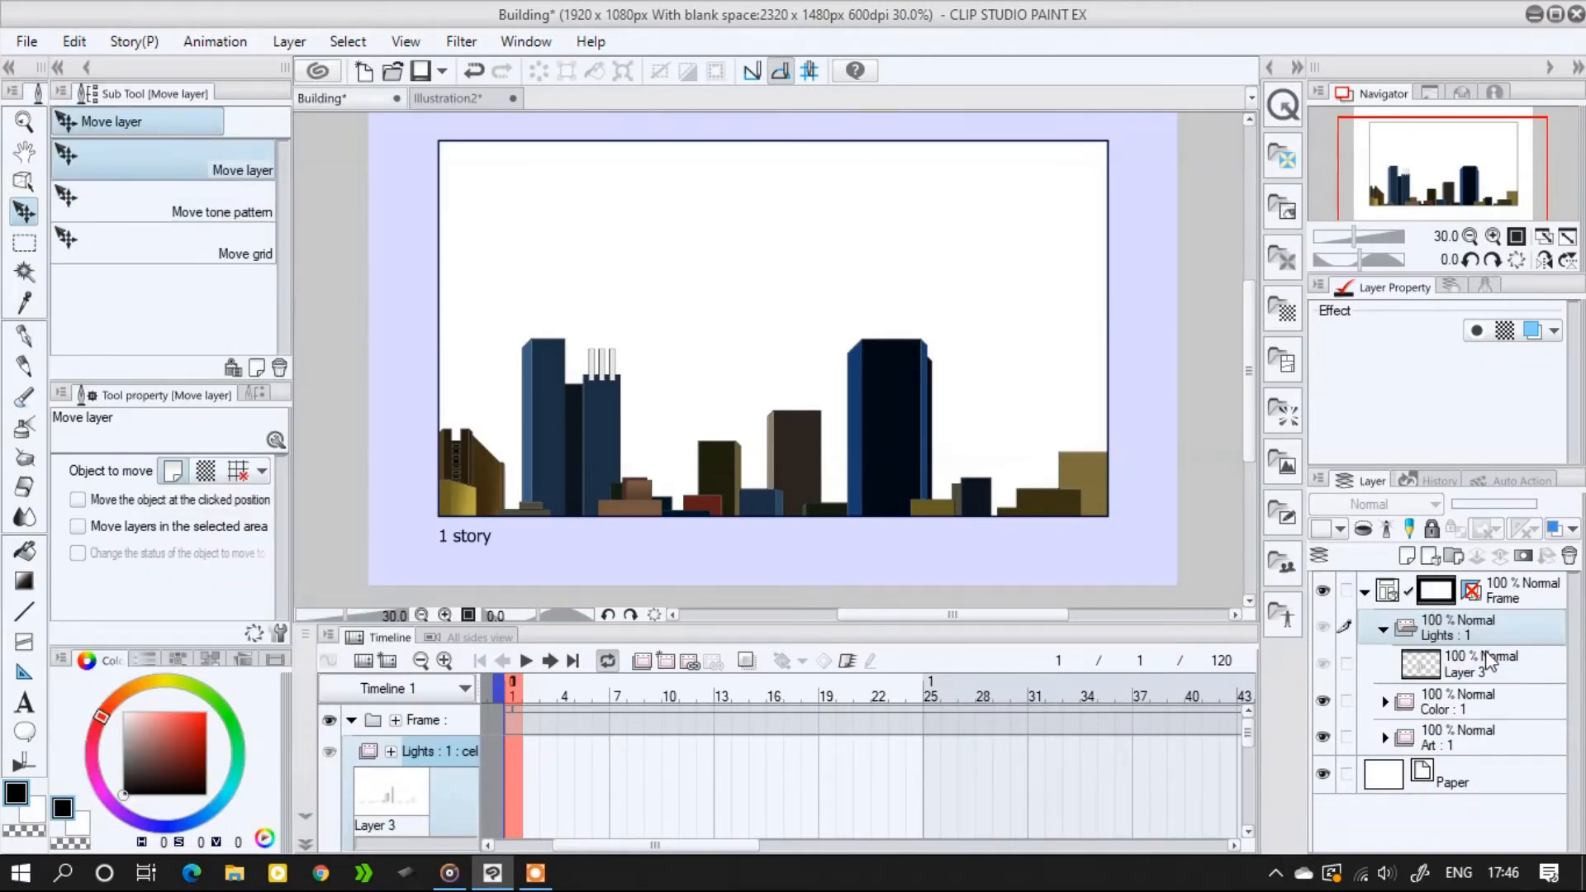
left_click(1454, 673)
right_click(511, 791)
left_click(550, 318)
Check the window lights against the buildings, then collapse the Lights folder and move the Art folder above it
scroll(818, 473, "up", 6)
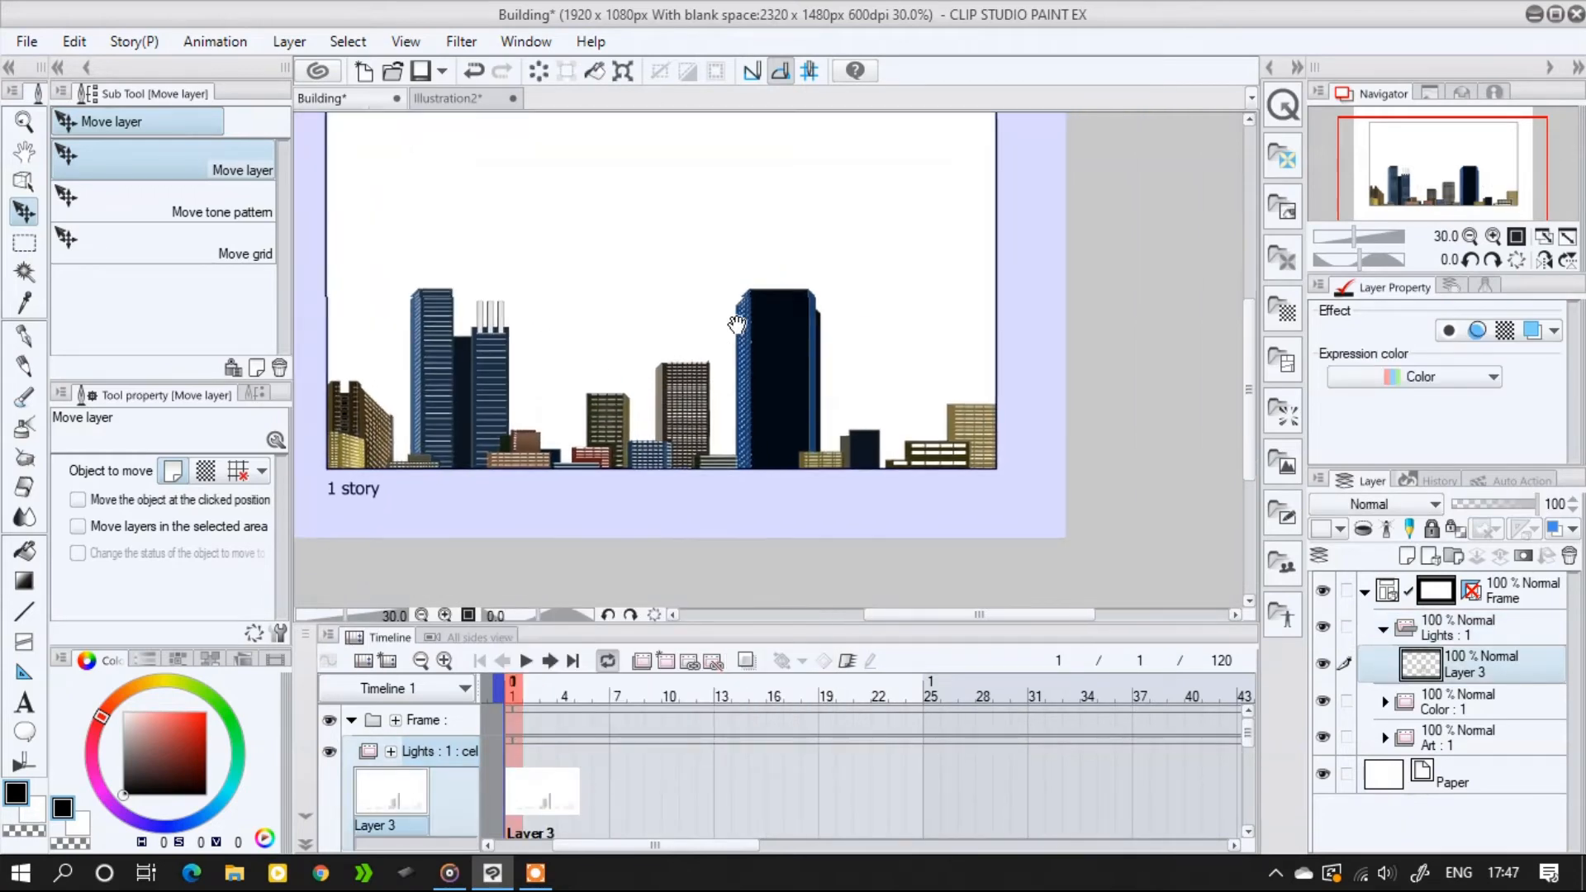
scroll(726, 403, "up", 3)
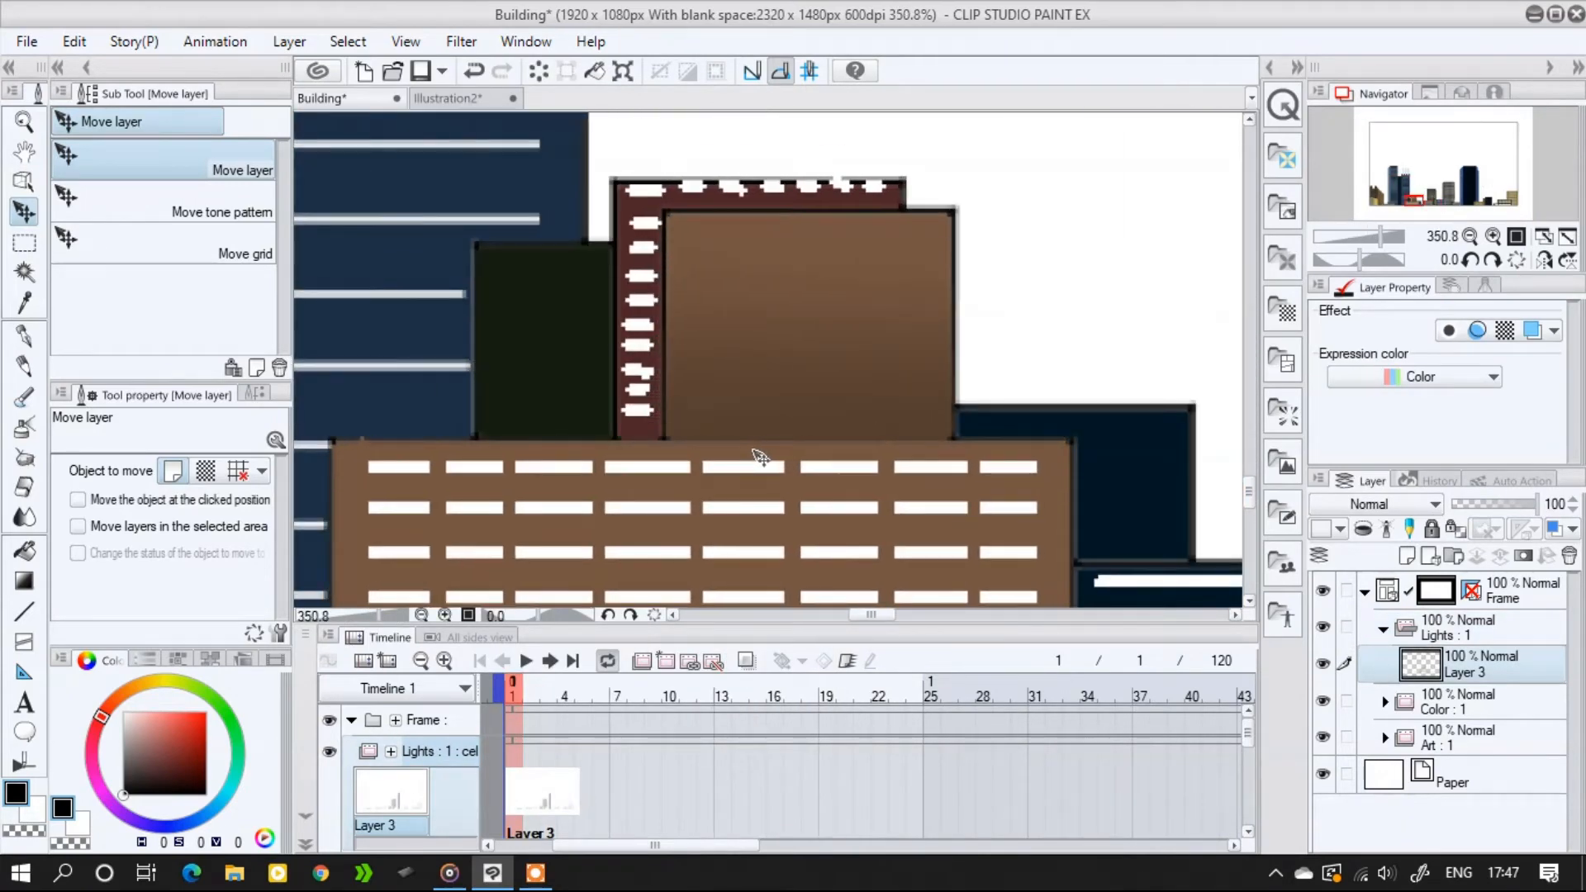
scroll(762, 465, "down", 7)
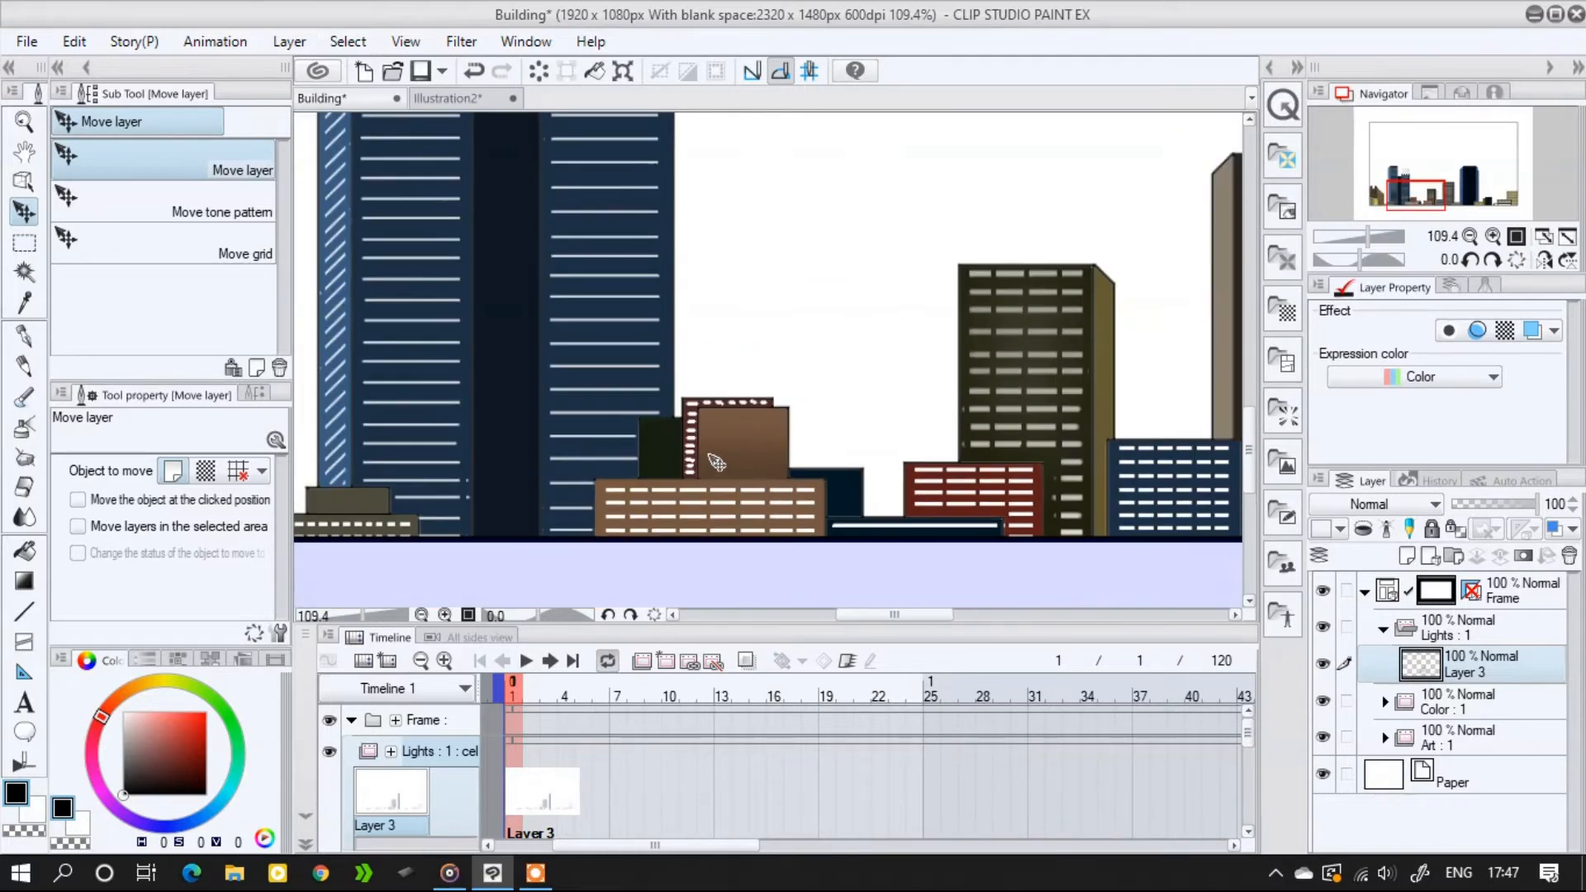
scroll(787, 429, "up", 6)
scroll(864, 481, "down", 12)
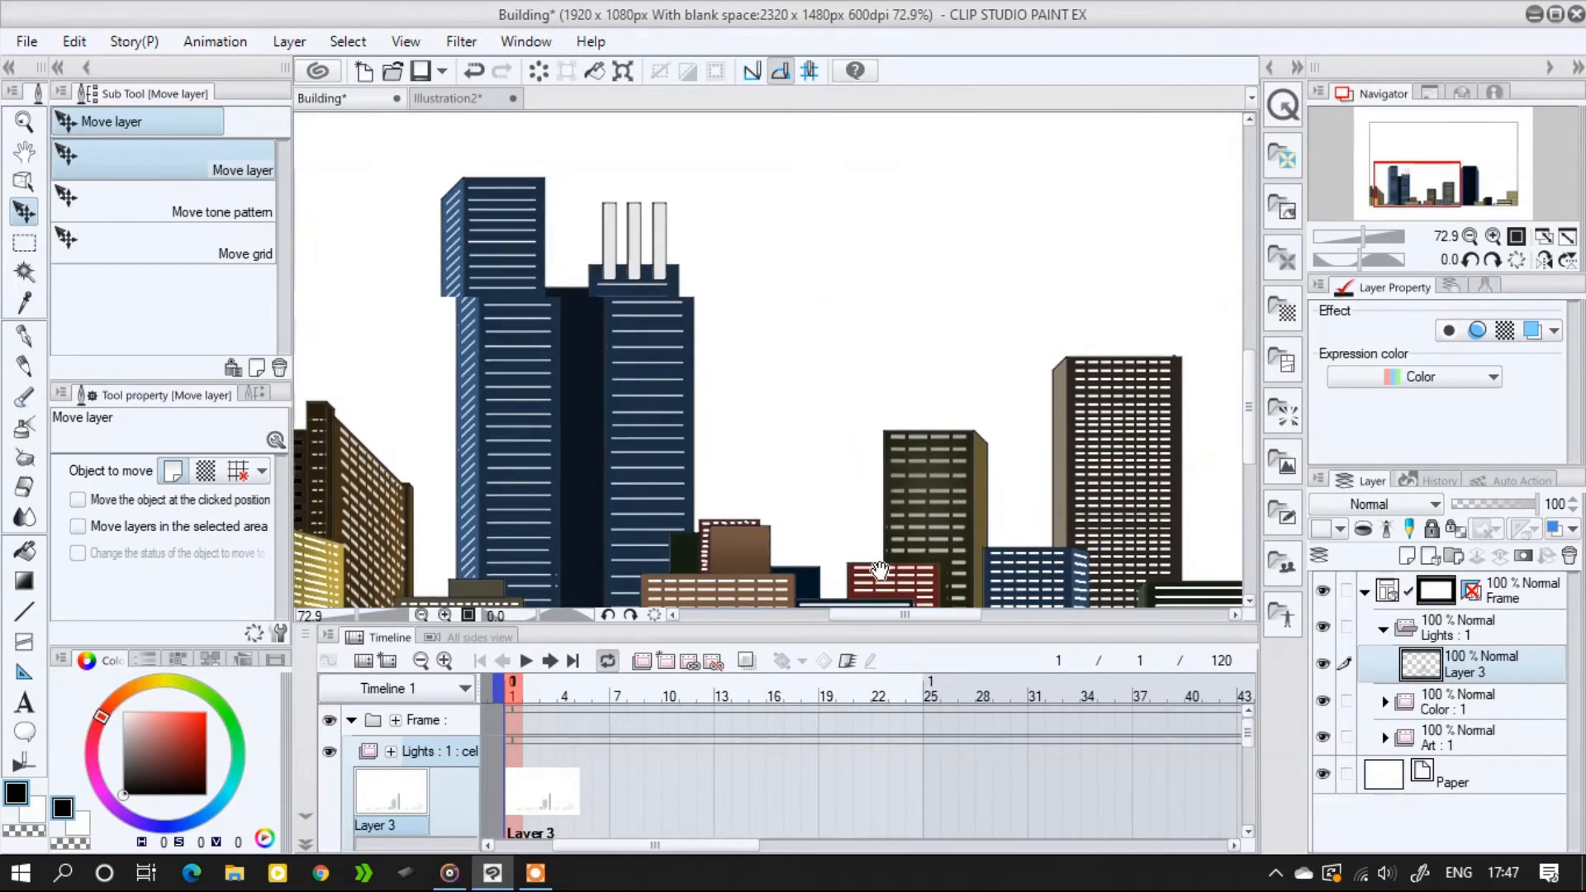
scroll(892, 479, "down", 1)
left_click(1383, 631)
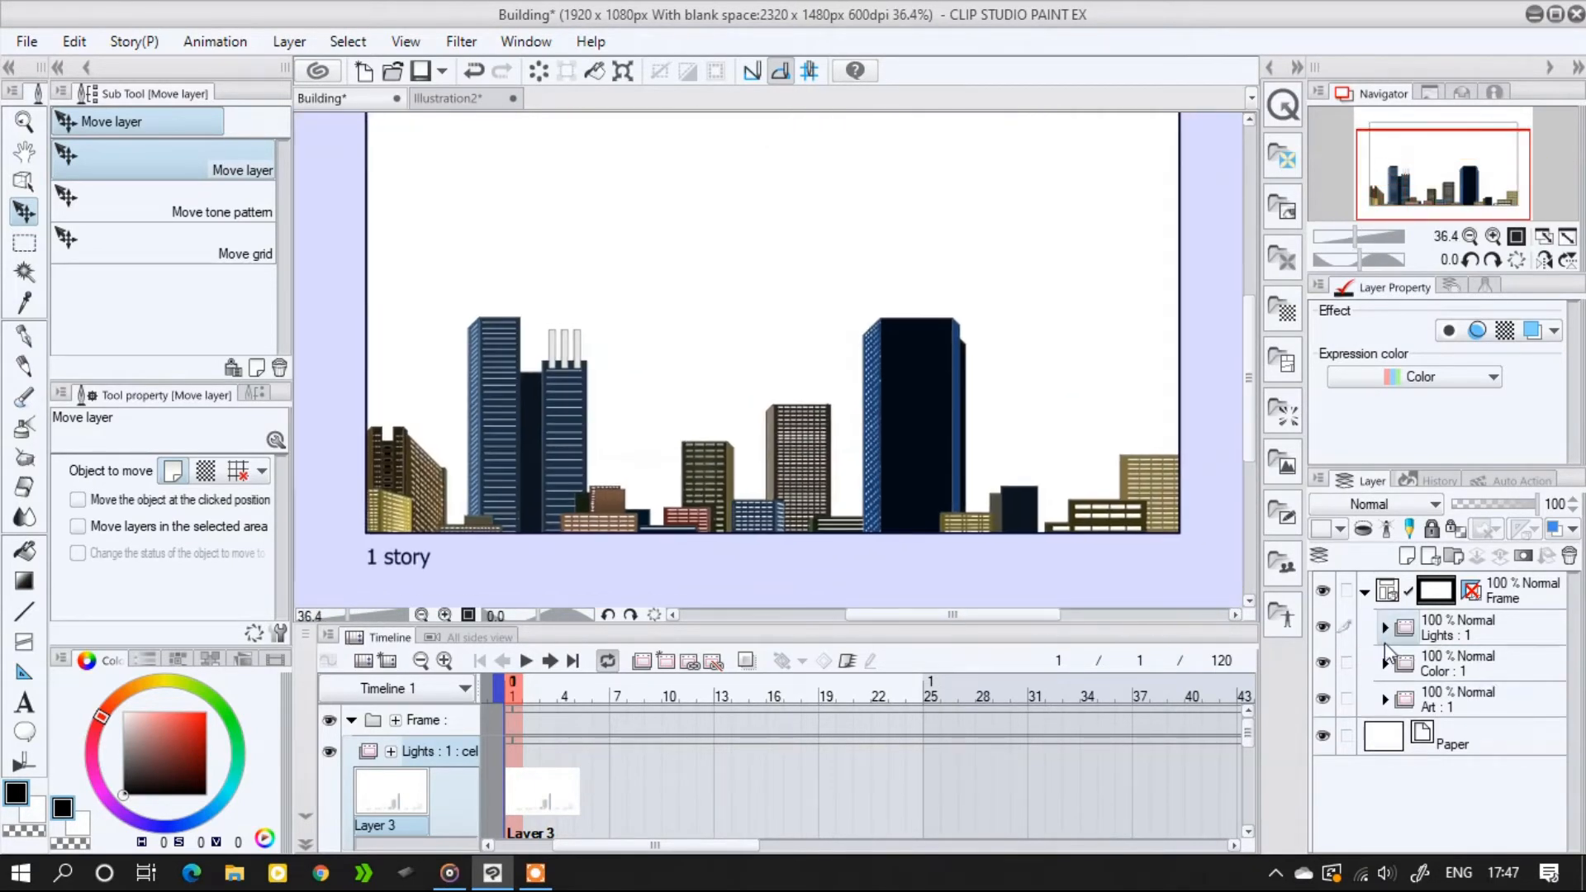
left_click_drag(1470, 701, 1460, 615)
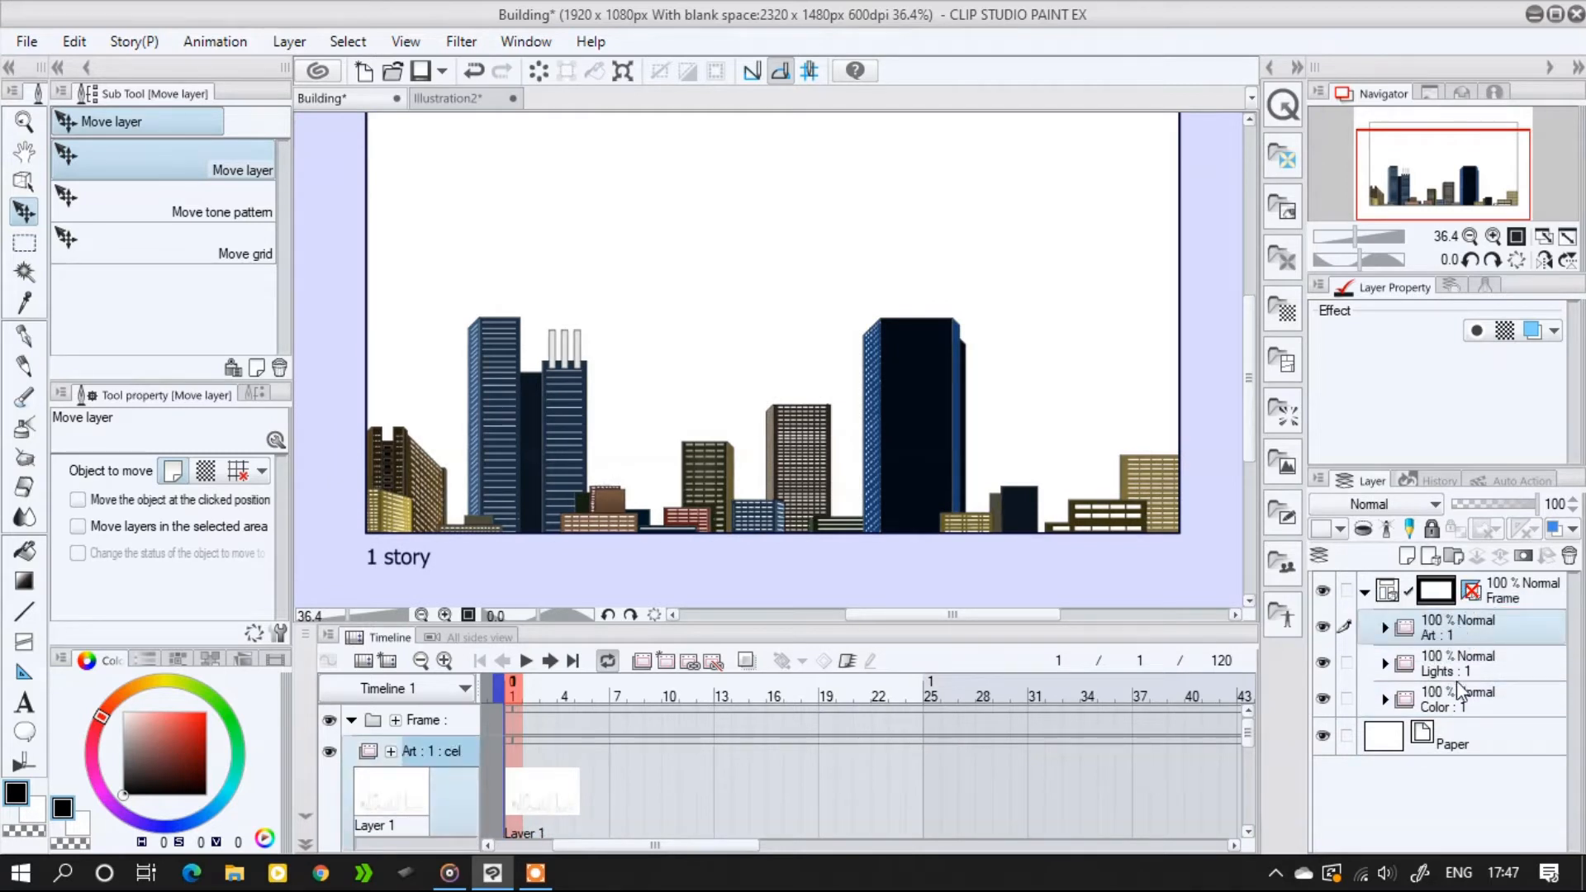
mouse_move(1467, 698)
left_mouse_down()
mouse_move(1465, 667)
mouse_move(1473, 687)
mouse_move(1447, 685)
left_mouse_up()
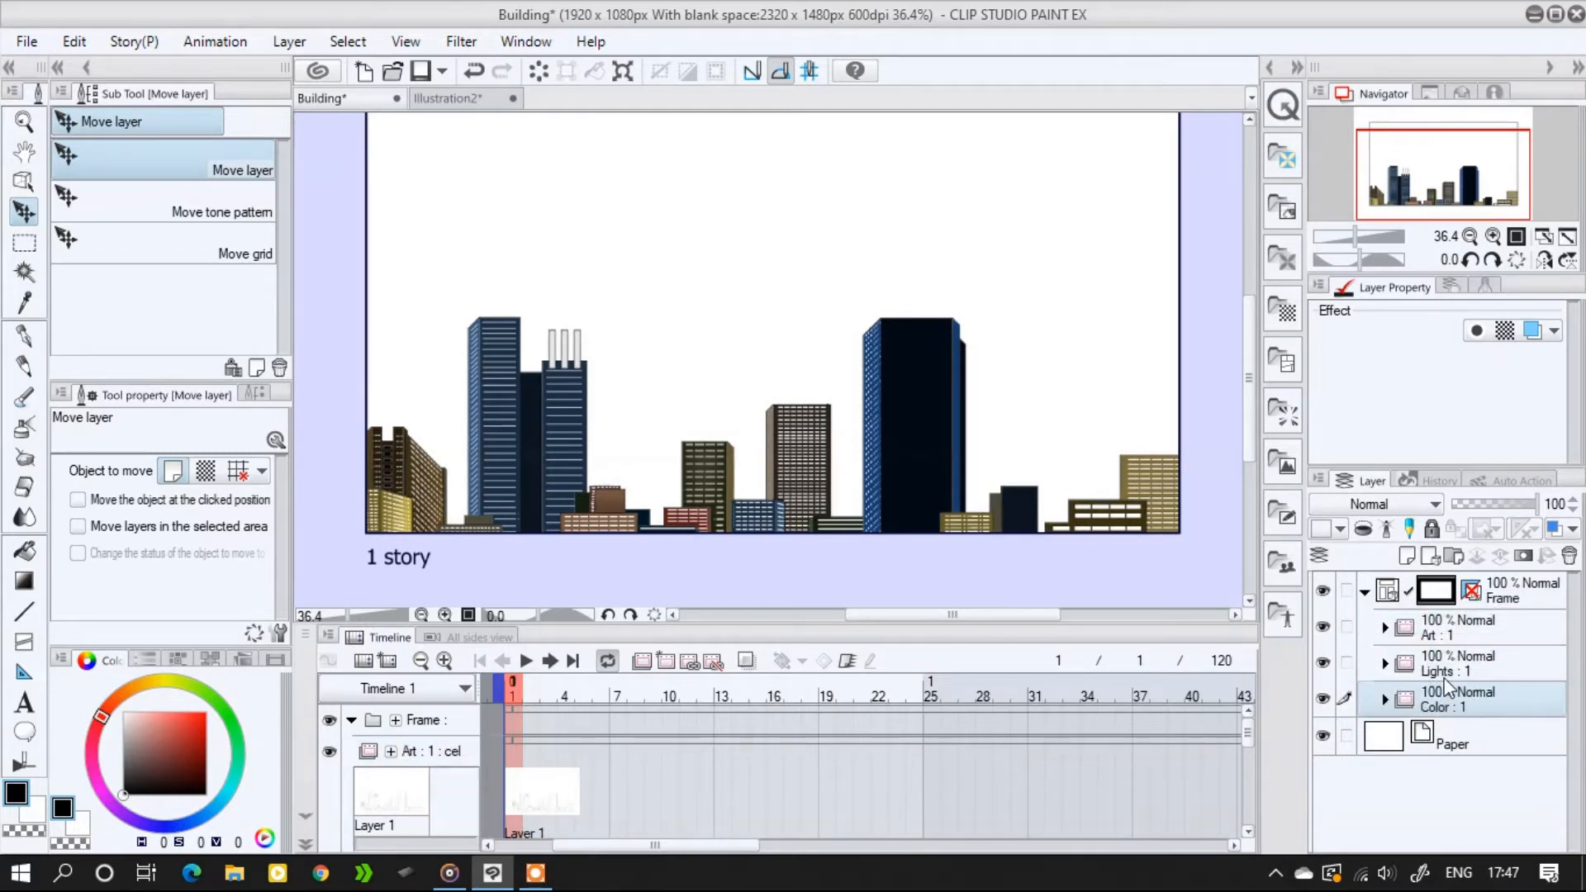
Enlarge the timeline to review the Art, Lights and Color tracks, then shrink it again and collapse the Frame track
left_click_drag(765, 608, 766, 212)
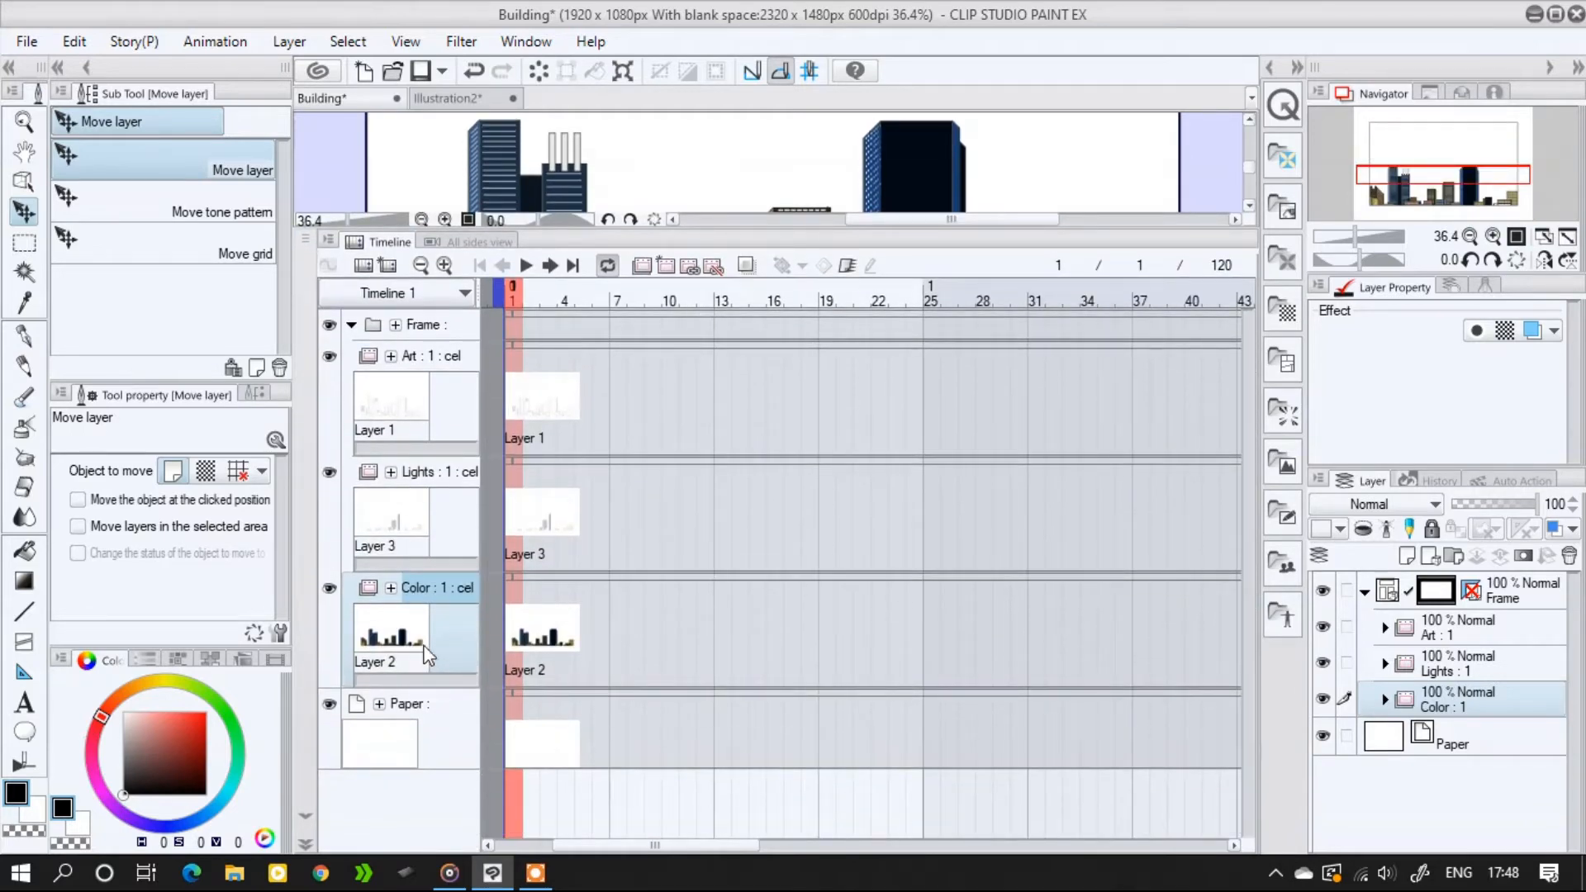
left_click_drag(900, 229, 838, 587)
left_click(353, 657)
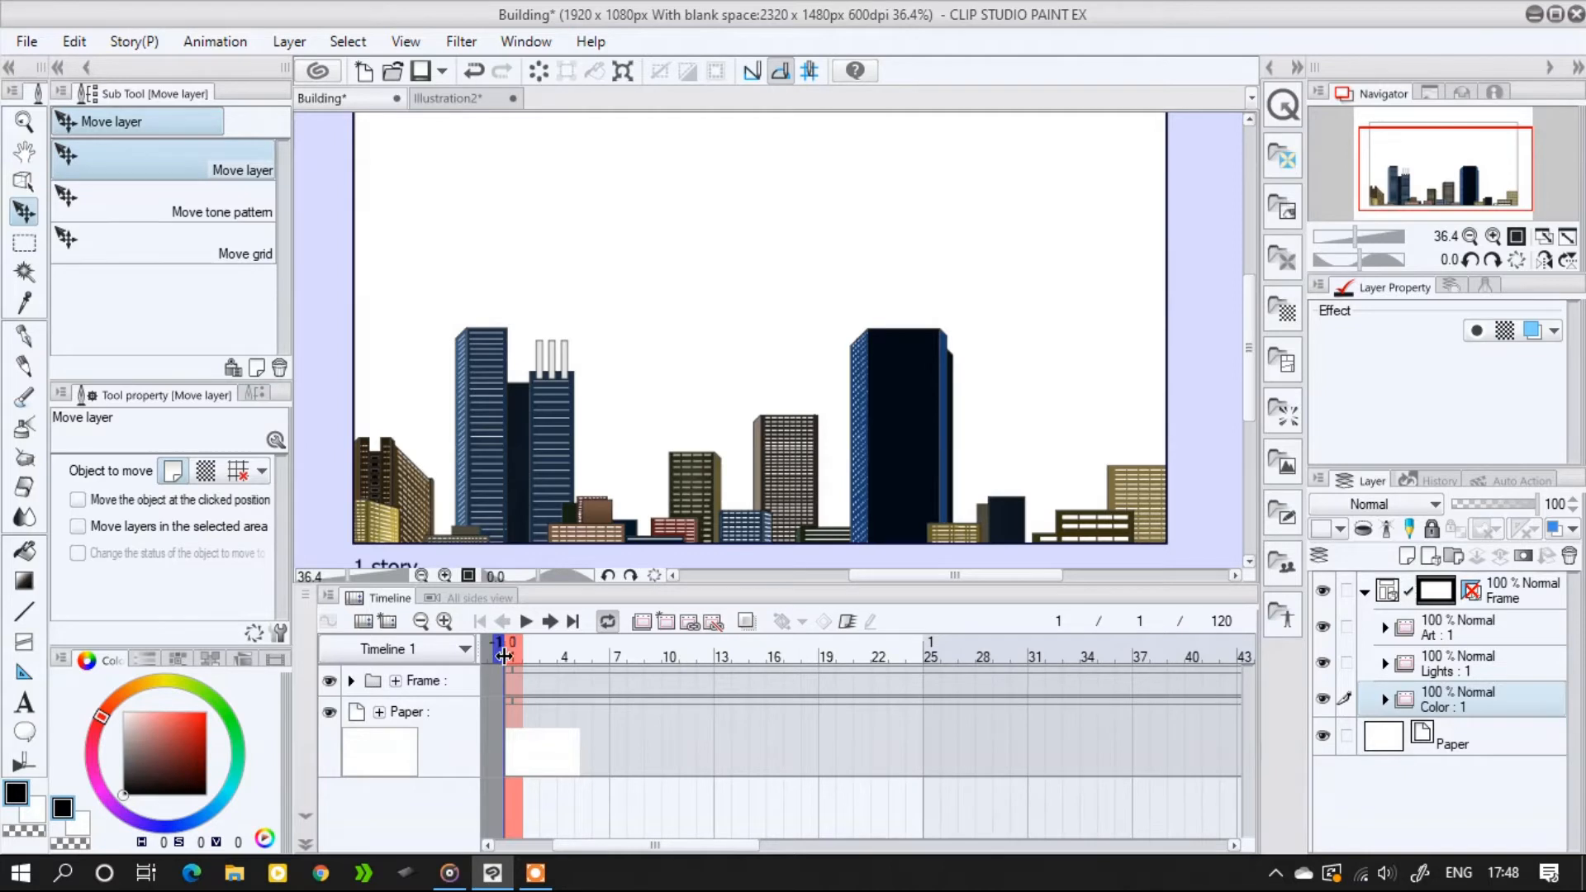
Create an animation folder named BG beneath Color, add its first cel at frame 1, and expand the Frame track
left_click(648, 632)
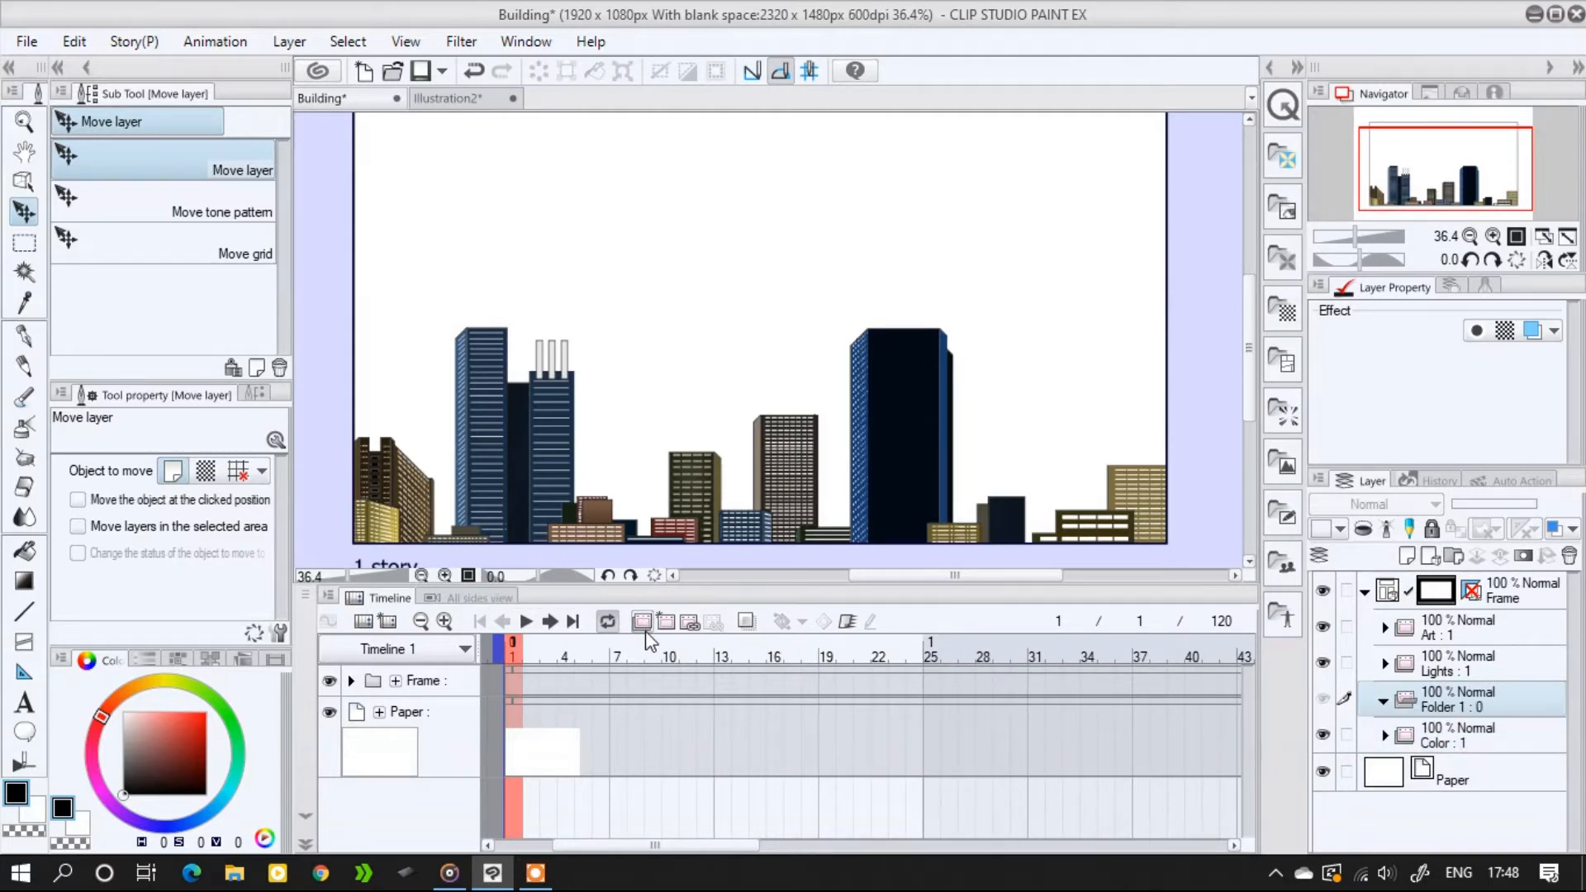
left_click_drag(1454, 704, 1464, 758)
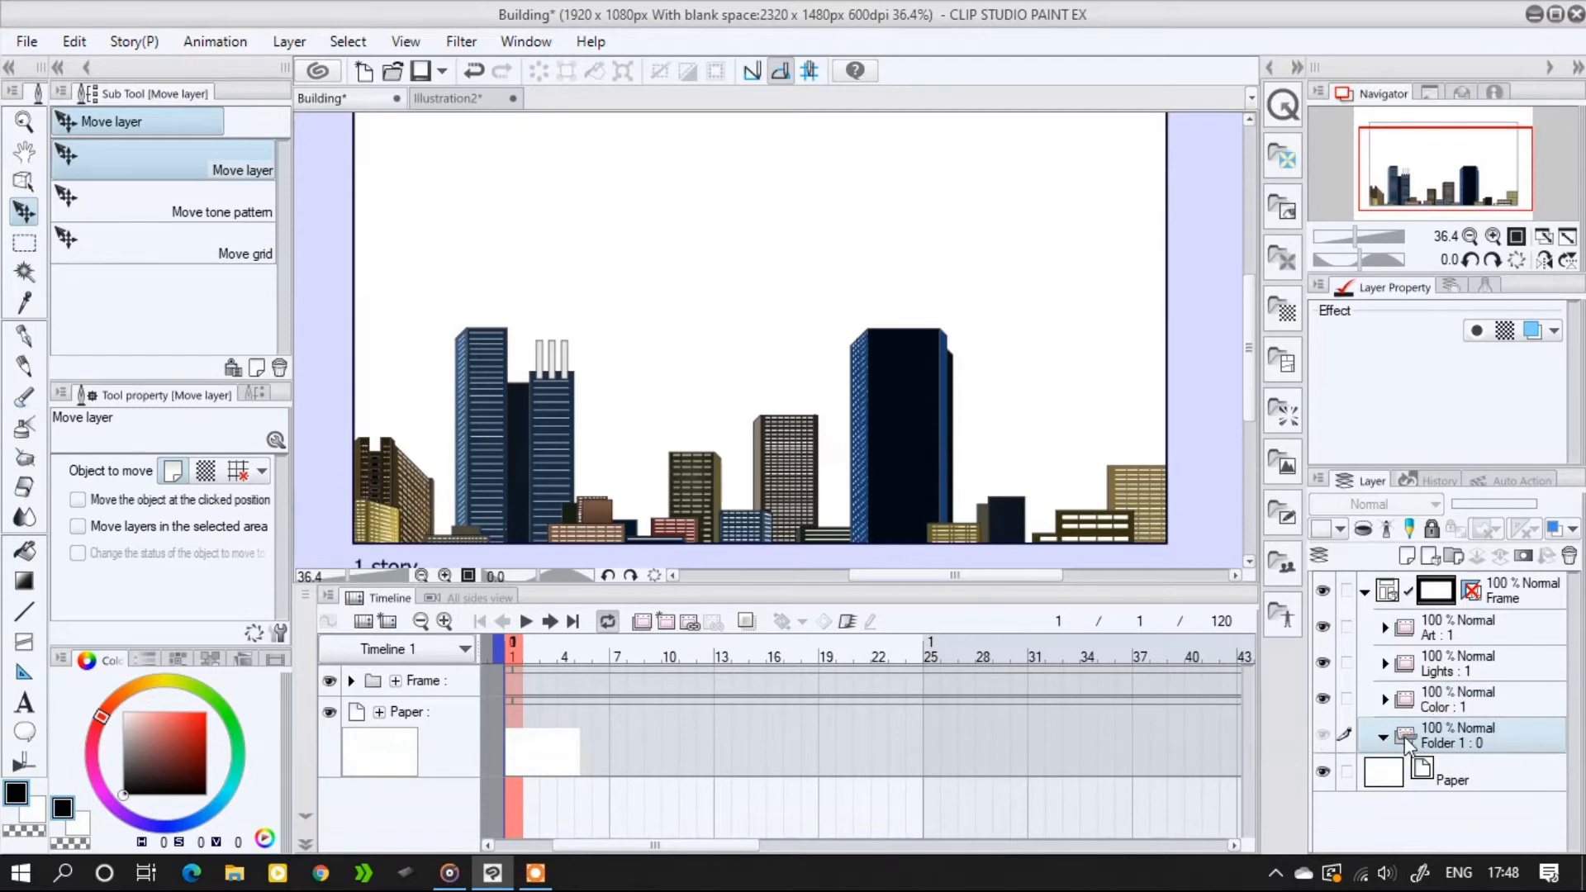
double_click(1460, 739)
type("BG")
key("Return")
left_click(665, 624)
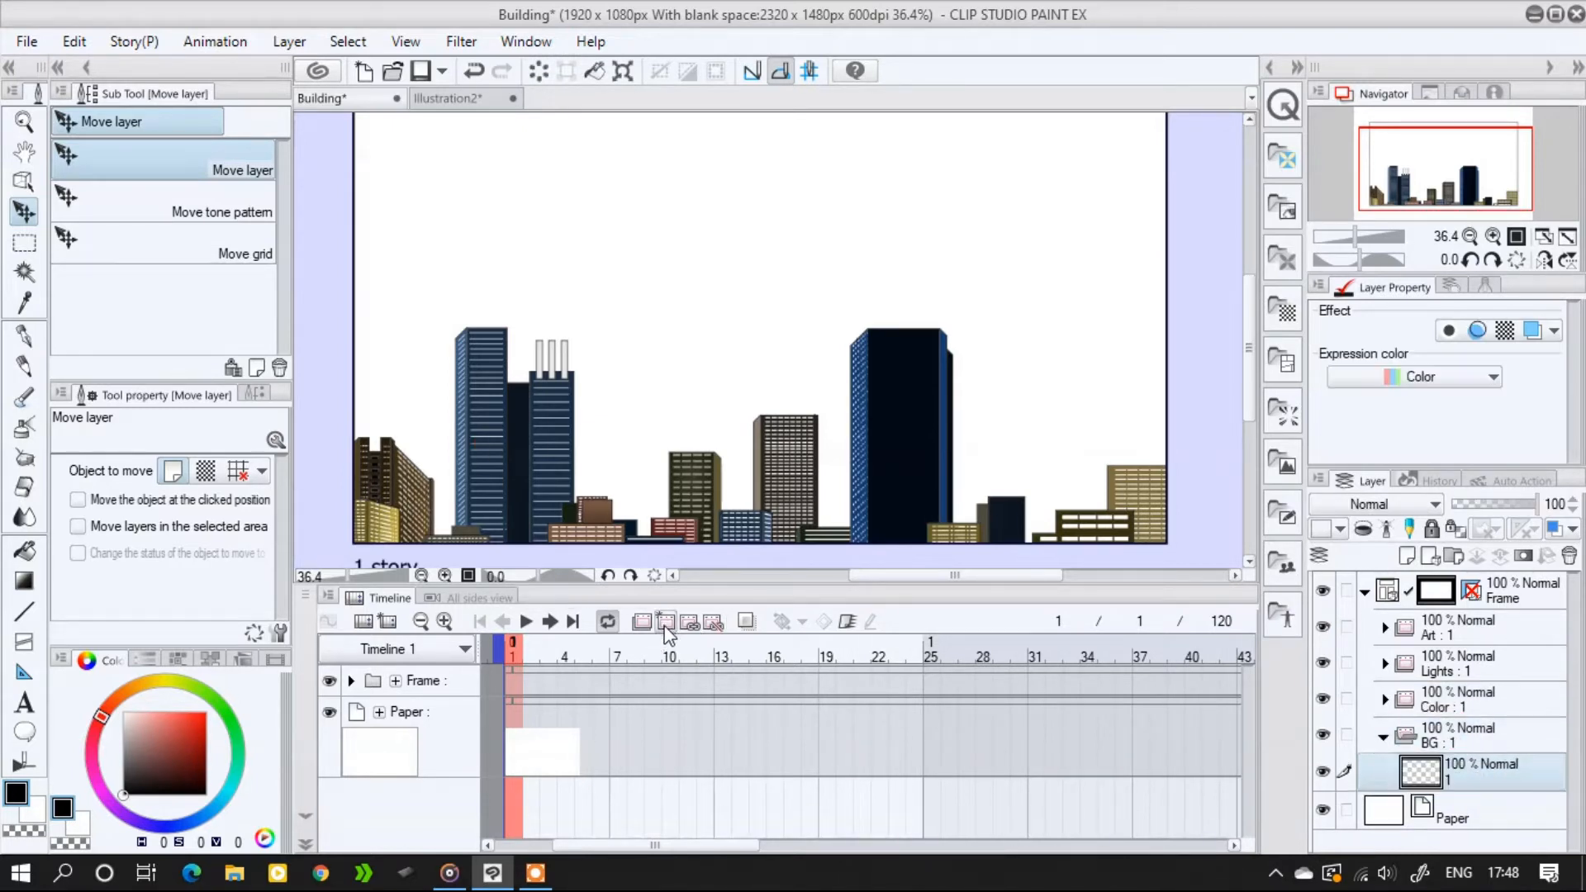
left_click(351, 681)
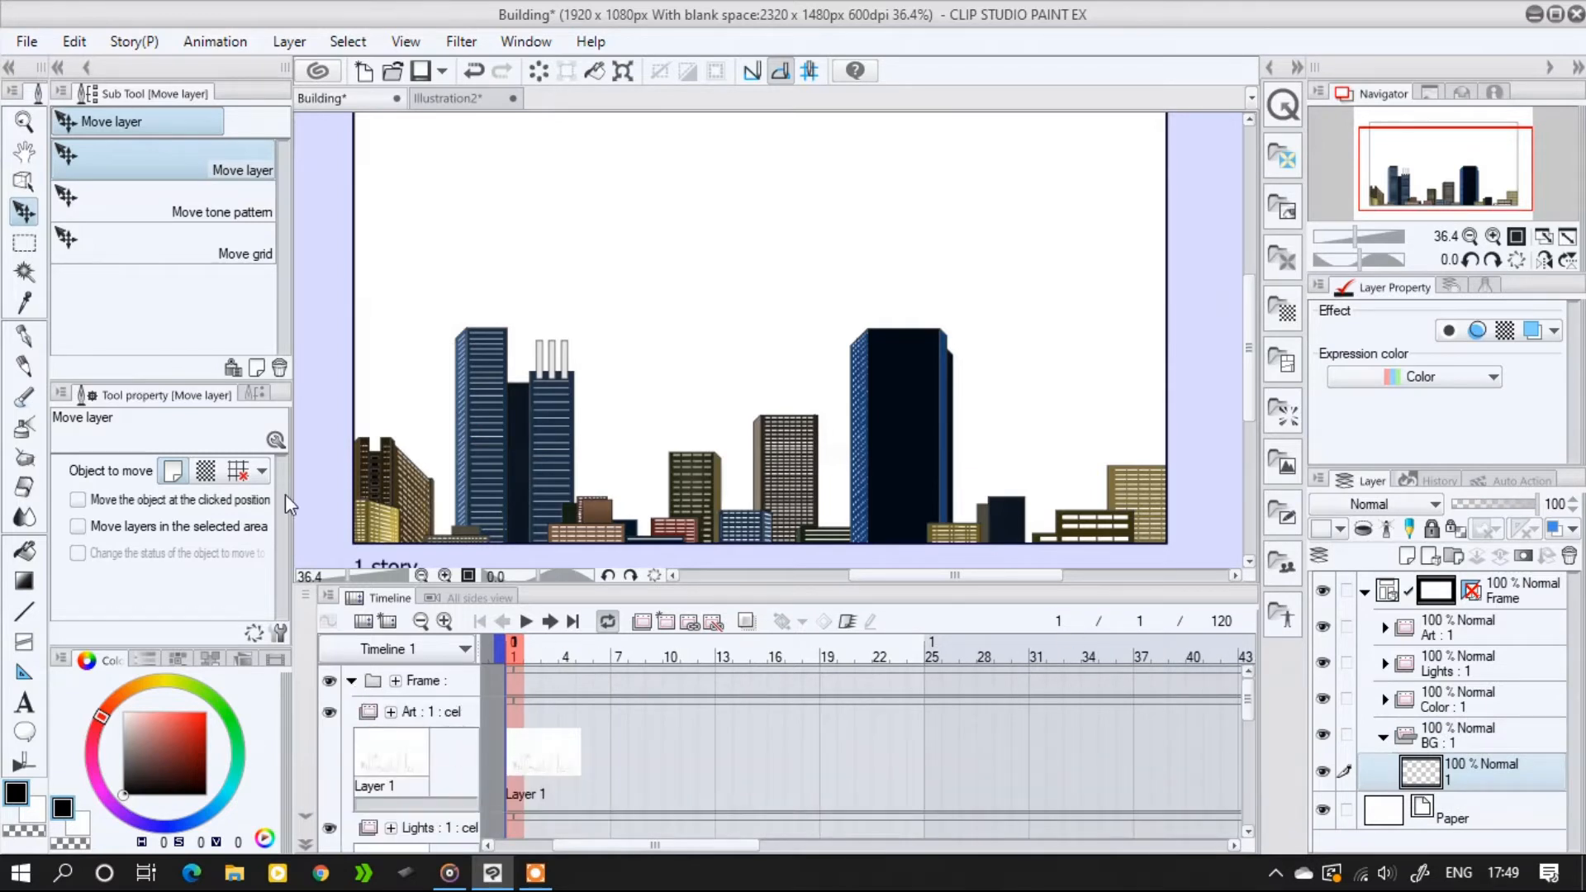
Set up a Foreground to background gradient with foreground H207 S66 V40 and background H203 S65 V20
left_click(28, 580)
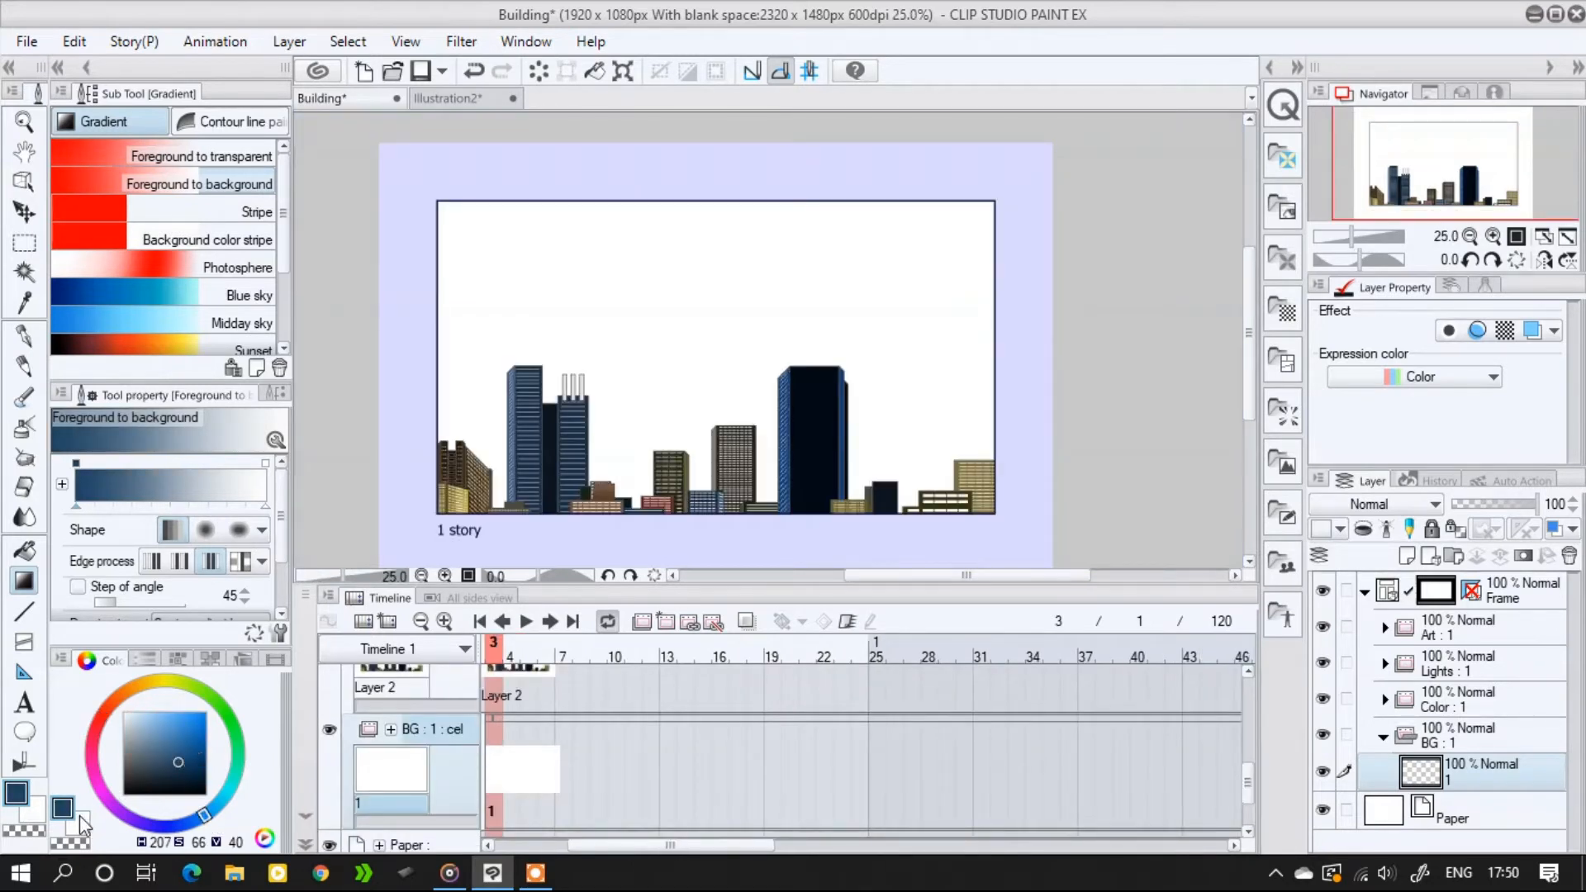
left_click(80, 818)
left_click(172, 775)
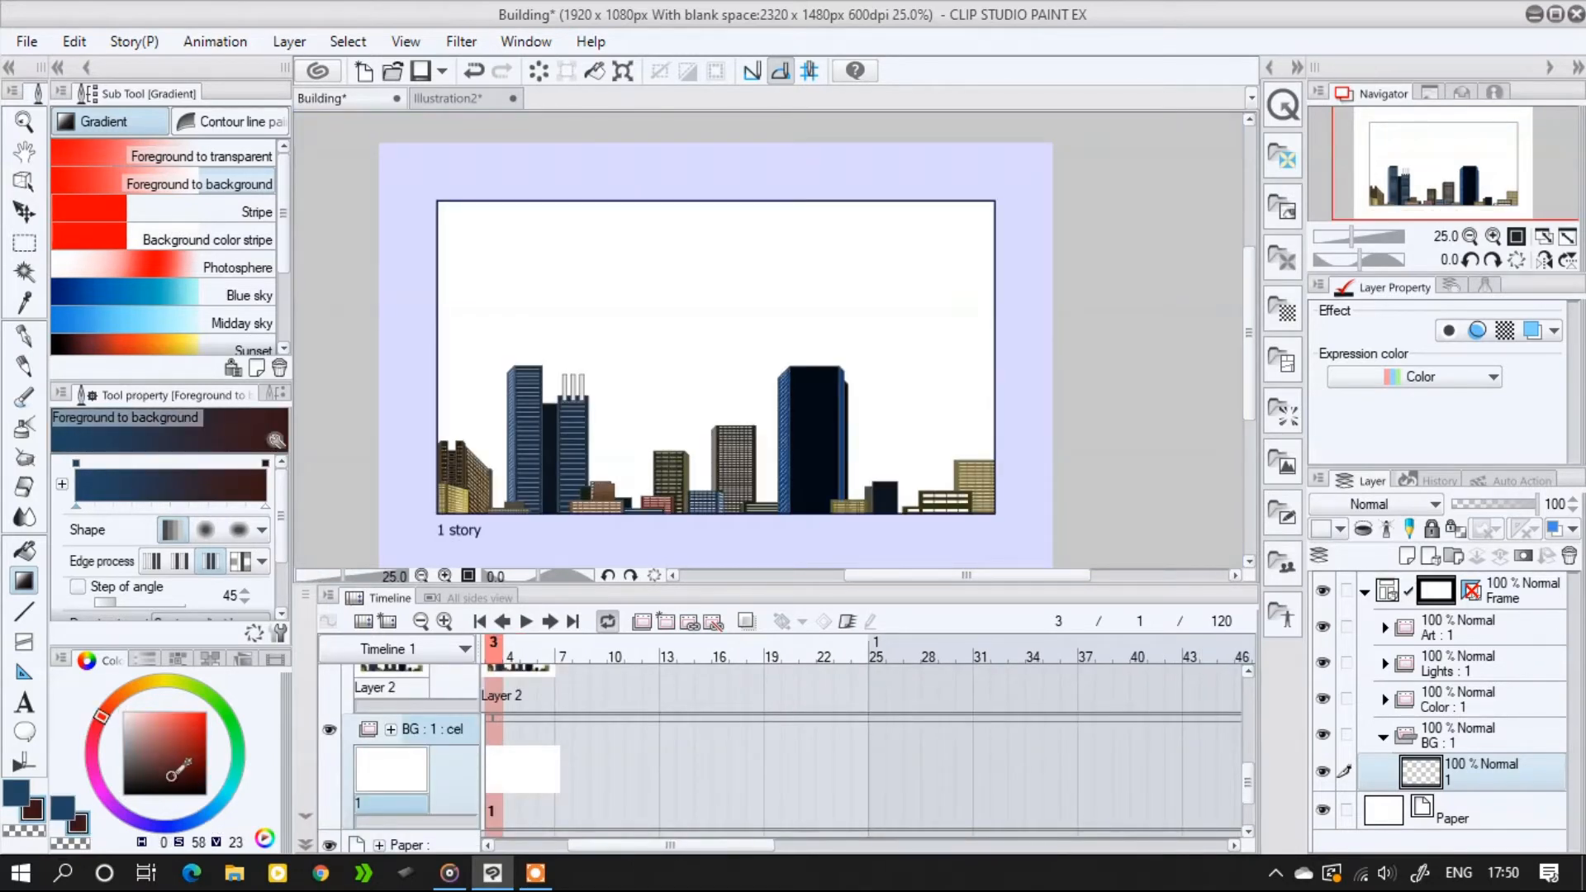
left_click(213, 816)
Set the gradient's drawing target to Draw on editing layer and fill the BG cel from top to bottom
left_click_drag(729, 186, 731, 429)
key("ctrl+z")
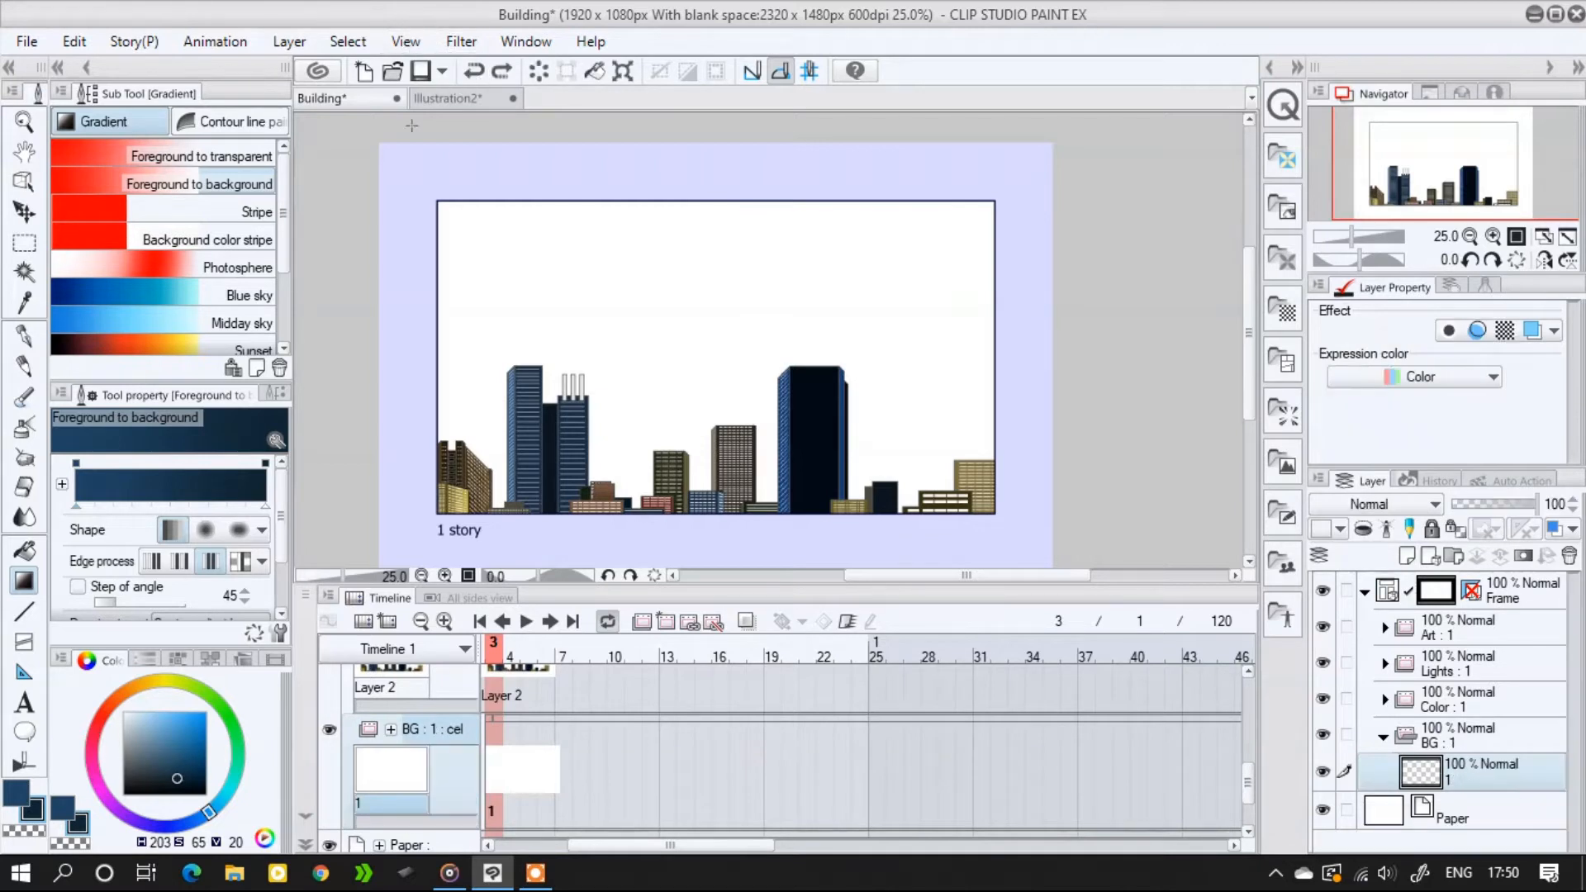
left_click_drag(285, 541, 286, 589)
left_click(261, 551)
left_click(244, 572)
left_click_drag(696, 176, 696, 520)
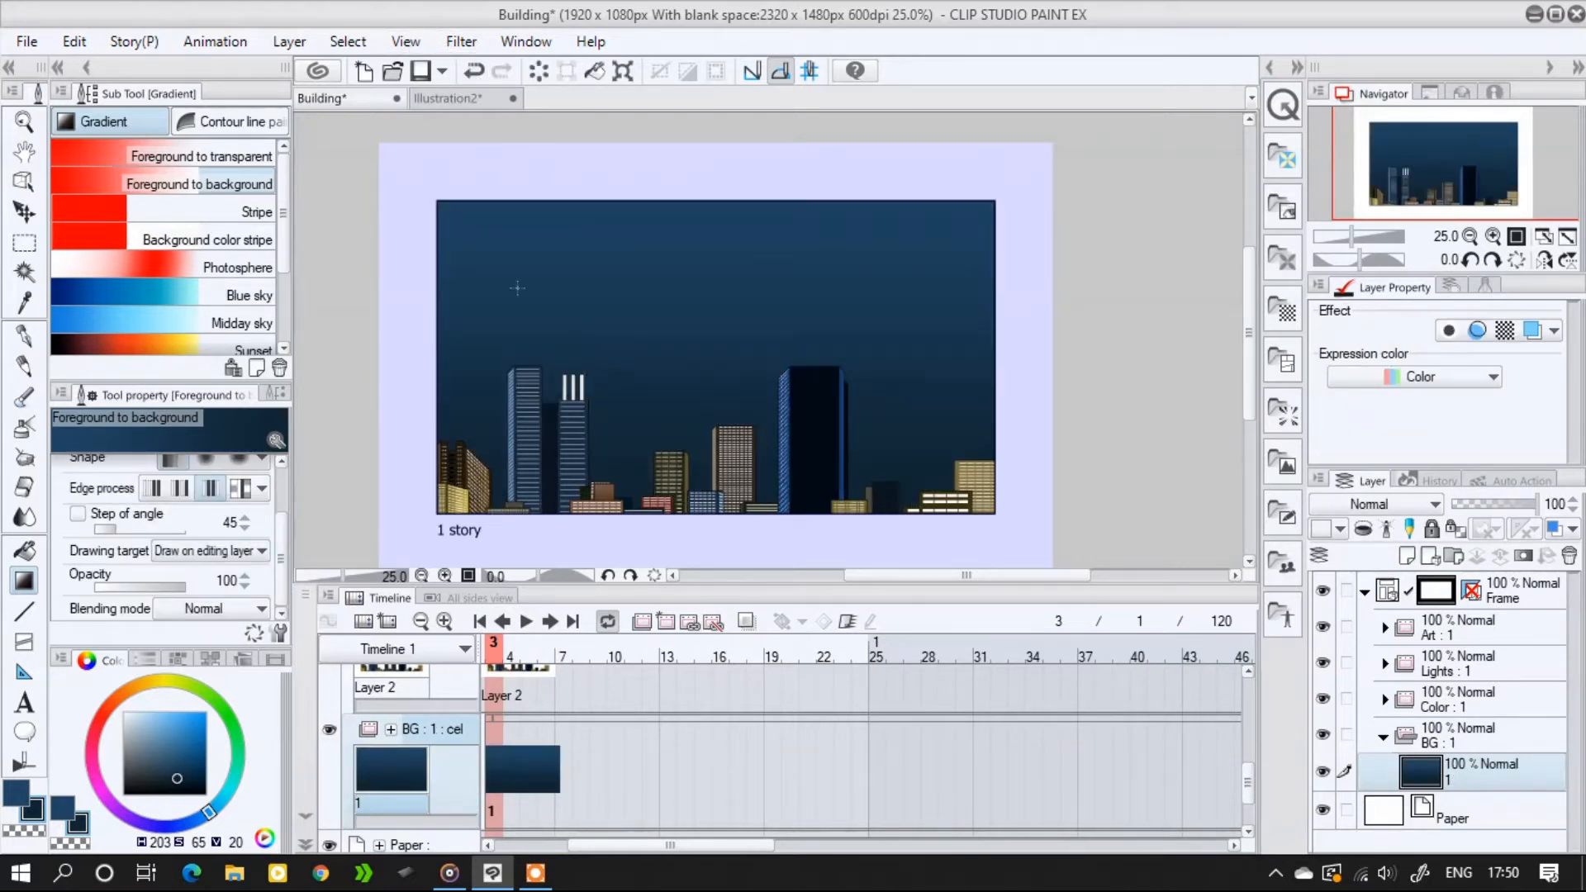
Undo the gradient fill and redraw it down the full frame with foreground H207 S66 V40
left_click(473, 70)
left_click(179, 762)
left_click_drag(713, 176, 707, 513)
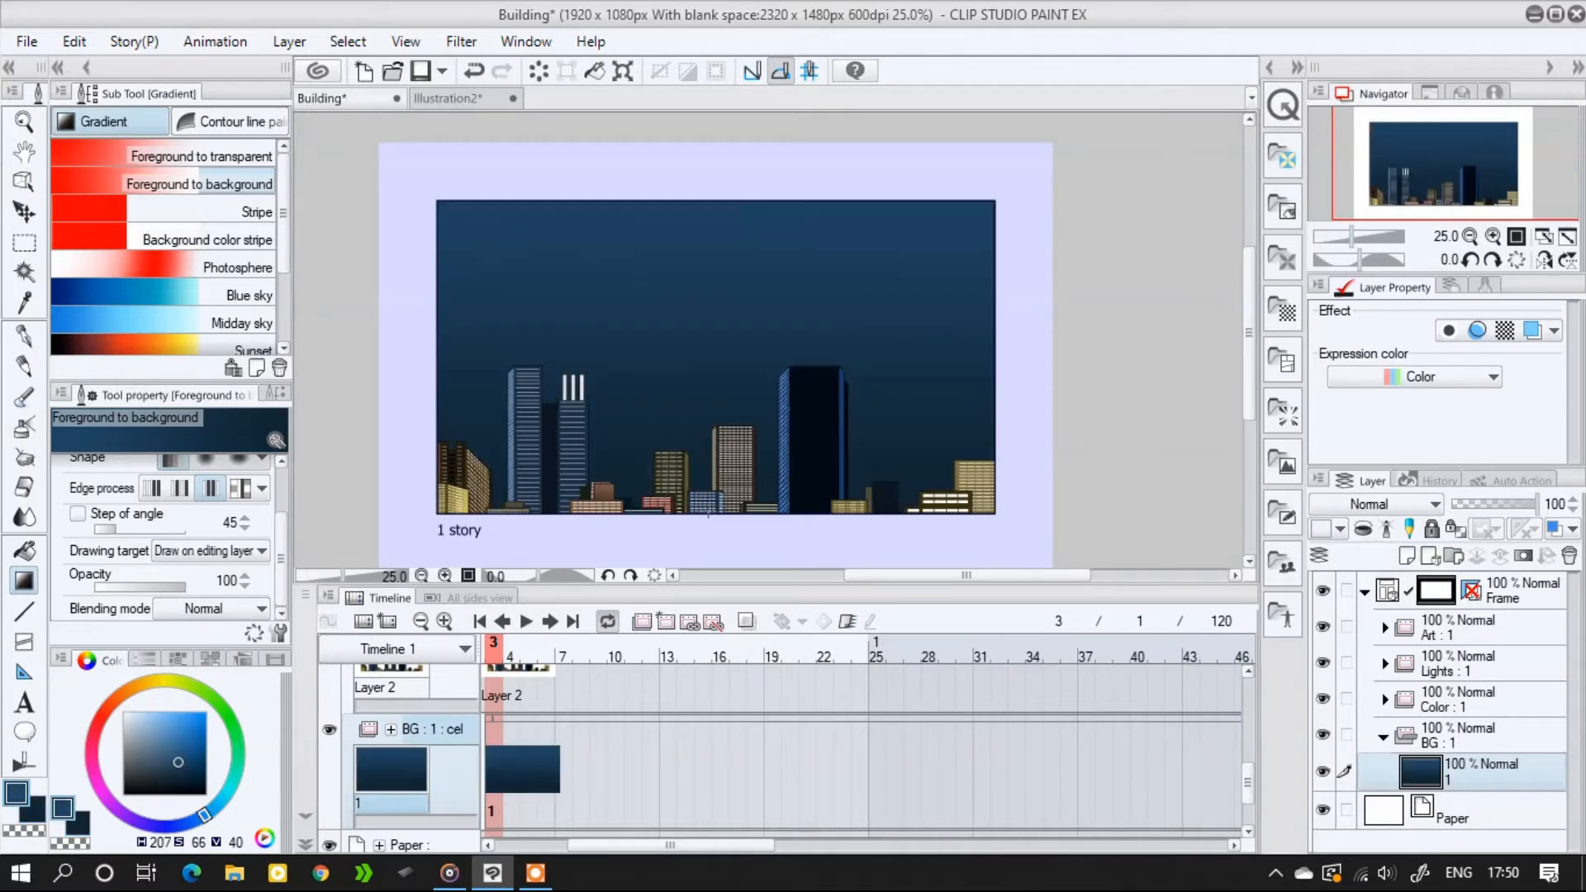
left_click_drag(688, 458, 700, 367)
scroll(793, 471, "up", 2)
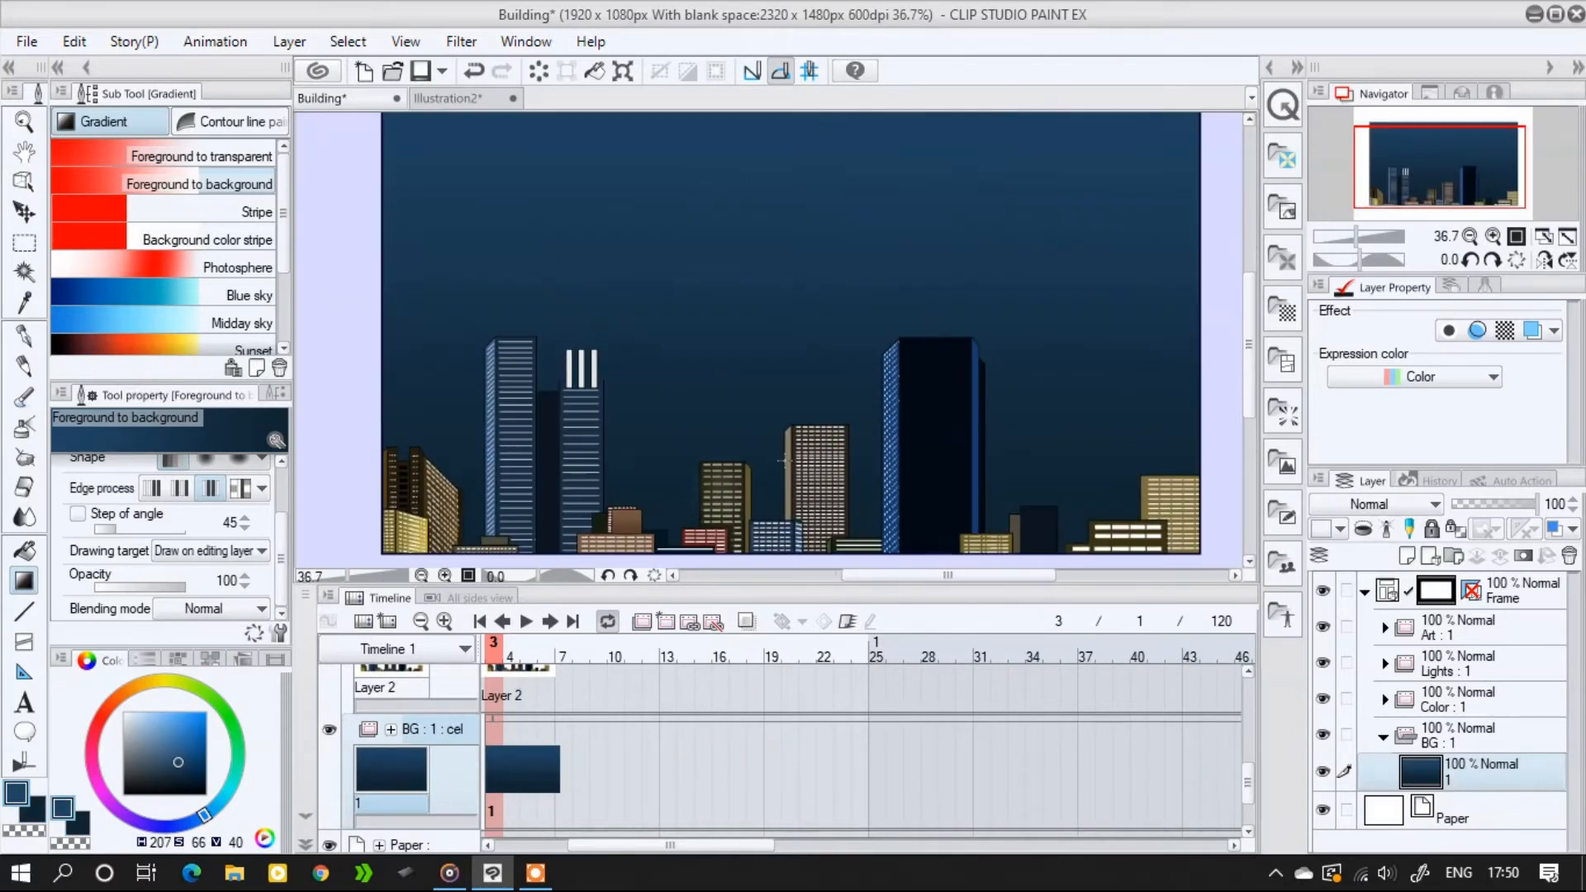
Hide the timeline, refill the BG cel with a vertical gradient using foreground H207 S63 V56, and collapse the BG folder
left_click(1452, 816)
scroll(882, 320, "down", 2)
scroll(878, 322, "up", 1)
left_click_drag(878, 322, 837, 359)
left_click(305, 844)
left_click(24, 181)
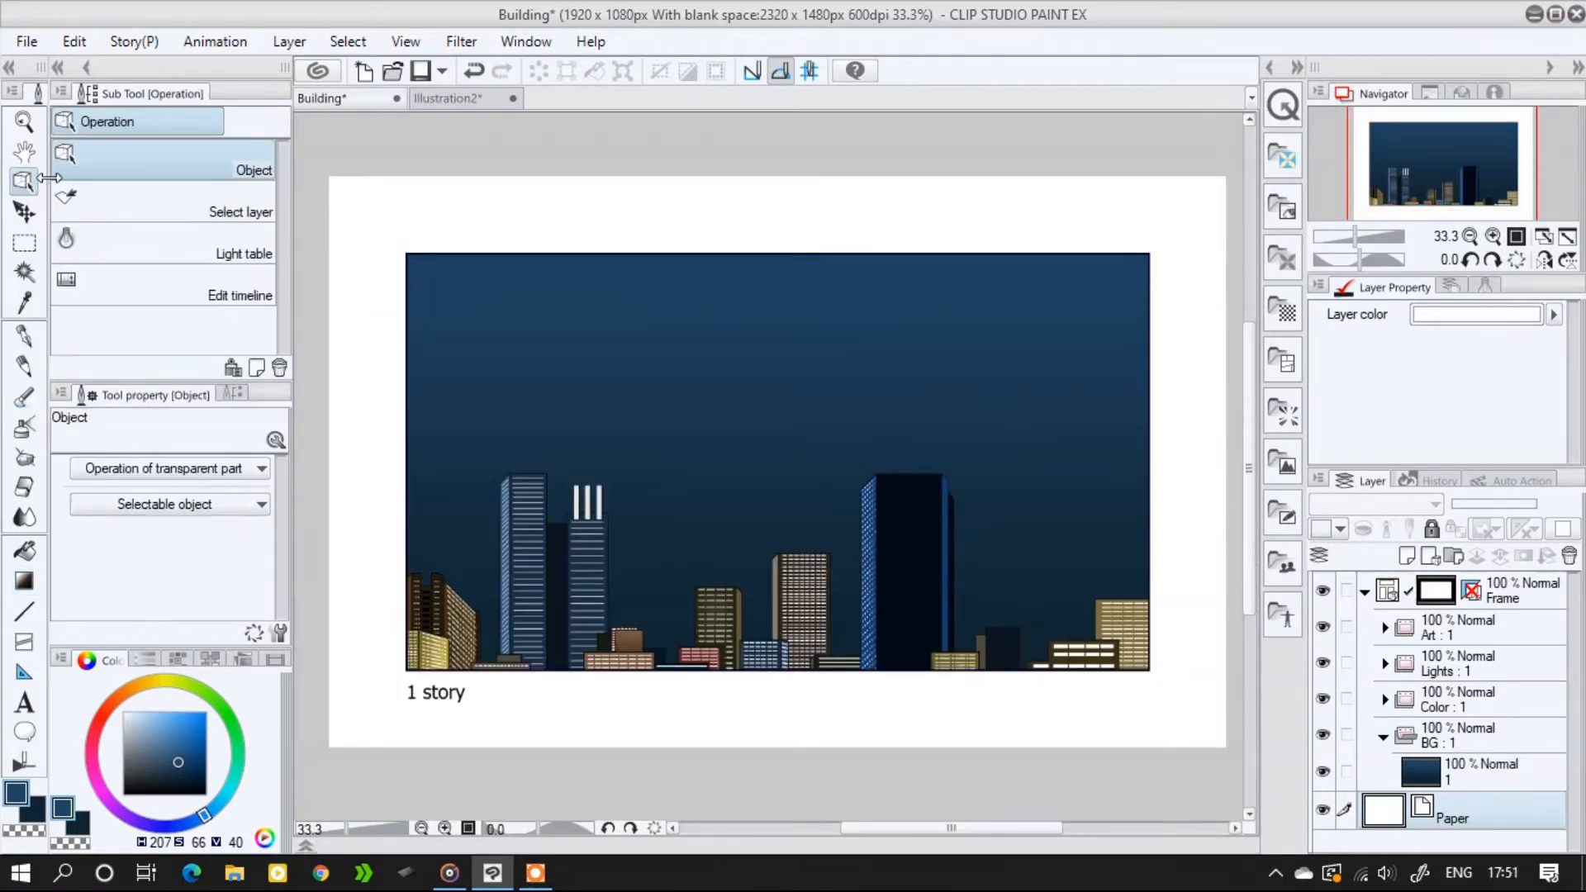
left_click(1477, 777)
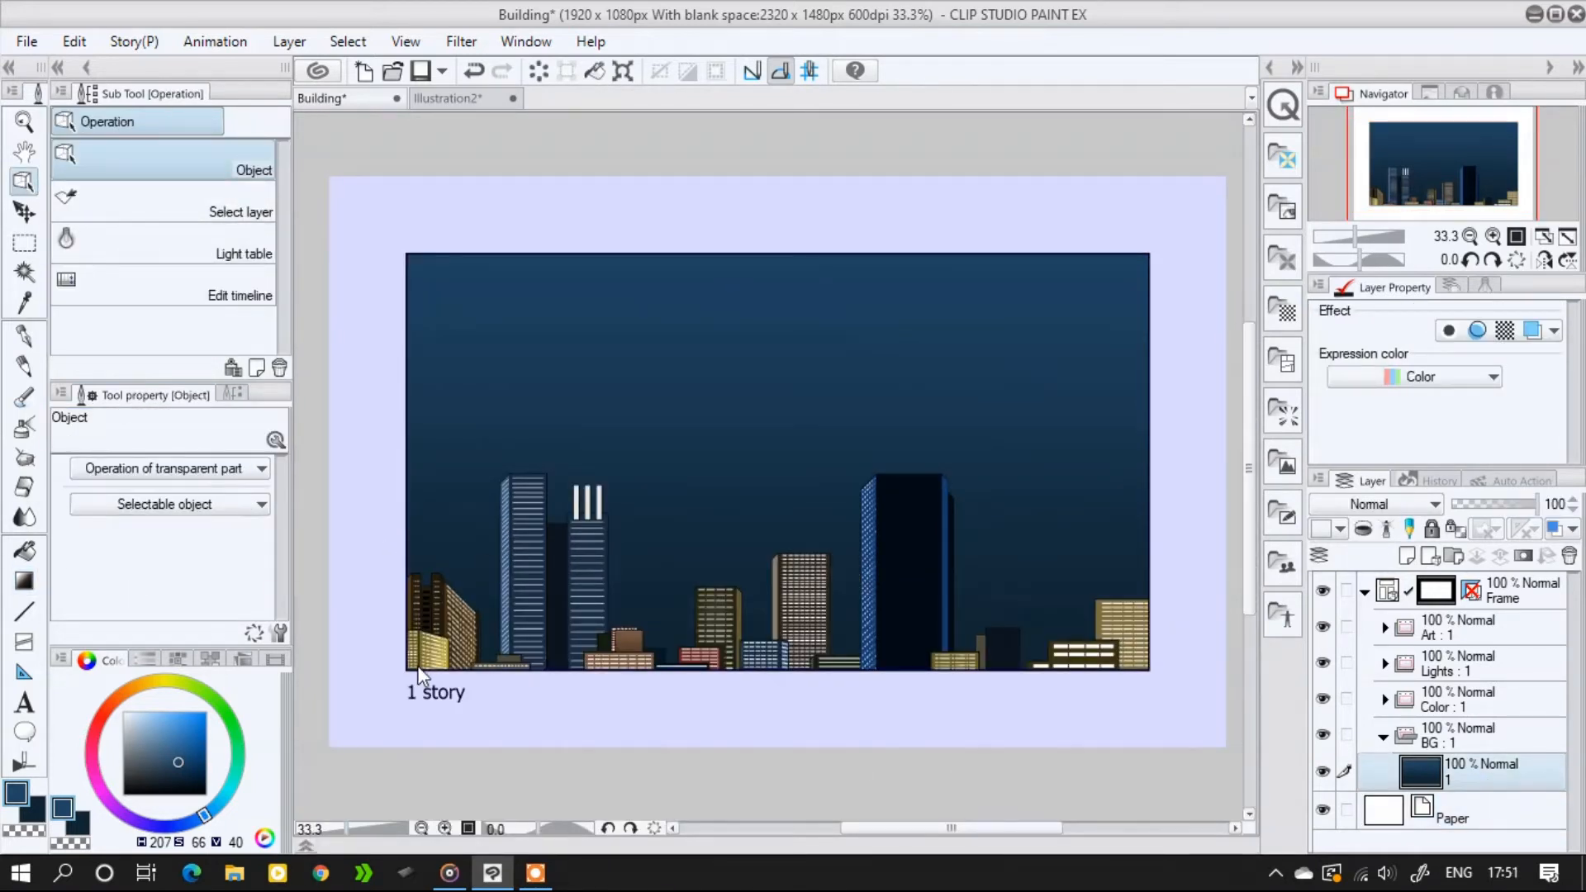
key("g")
left_click(174, 747)
left_click_drag(785, 231, 786, 732)
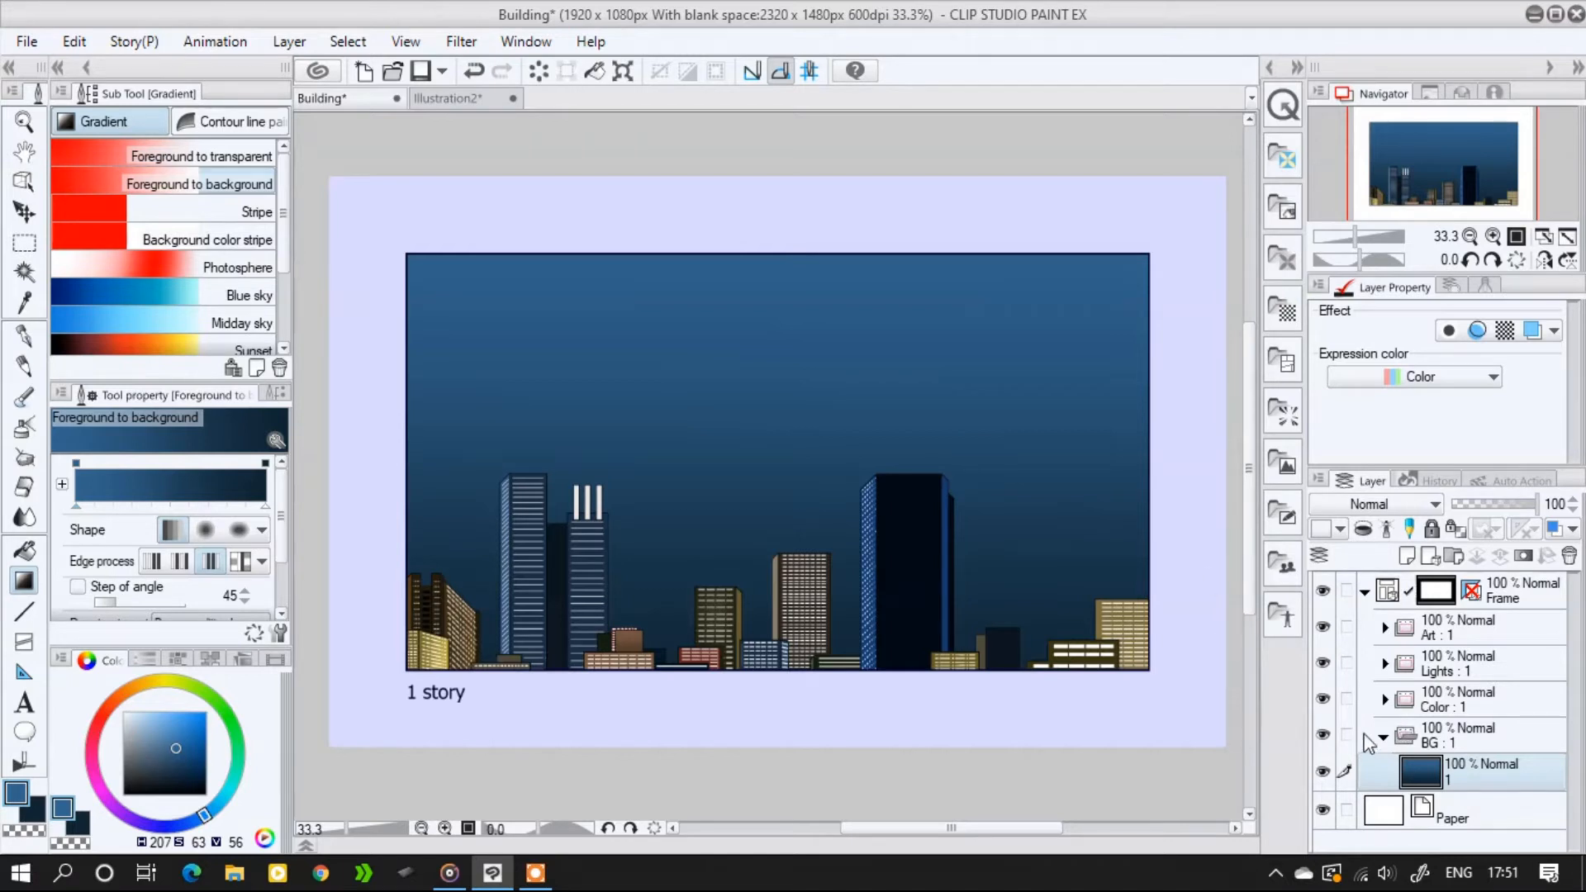
left_click(1383, 737)
Show the timeline again and create an animation folder between Color and BG with its first cel at frame 1
left_click(330, 848)
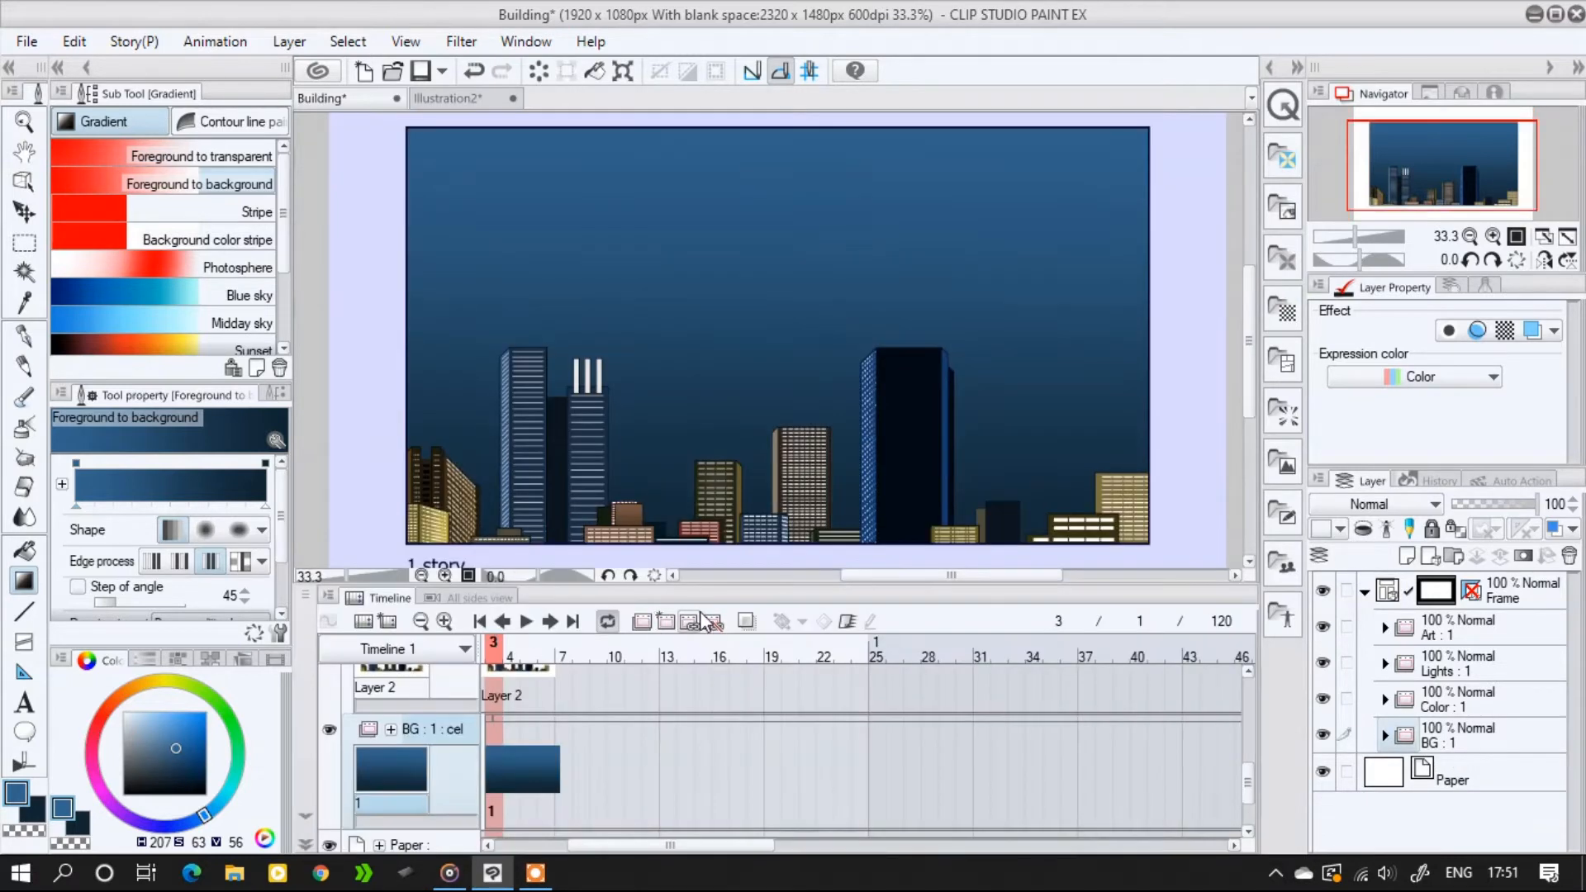
left_click(693, 621)
right_click(494, 776)
left_click(499, 783)
left_click(665, 622)
Set the drawing colour to white and choose the Sparkle A decoration brush
left_click_drag(143, 747, 102, 713)
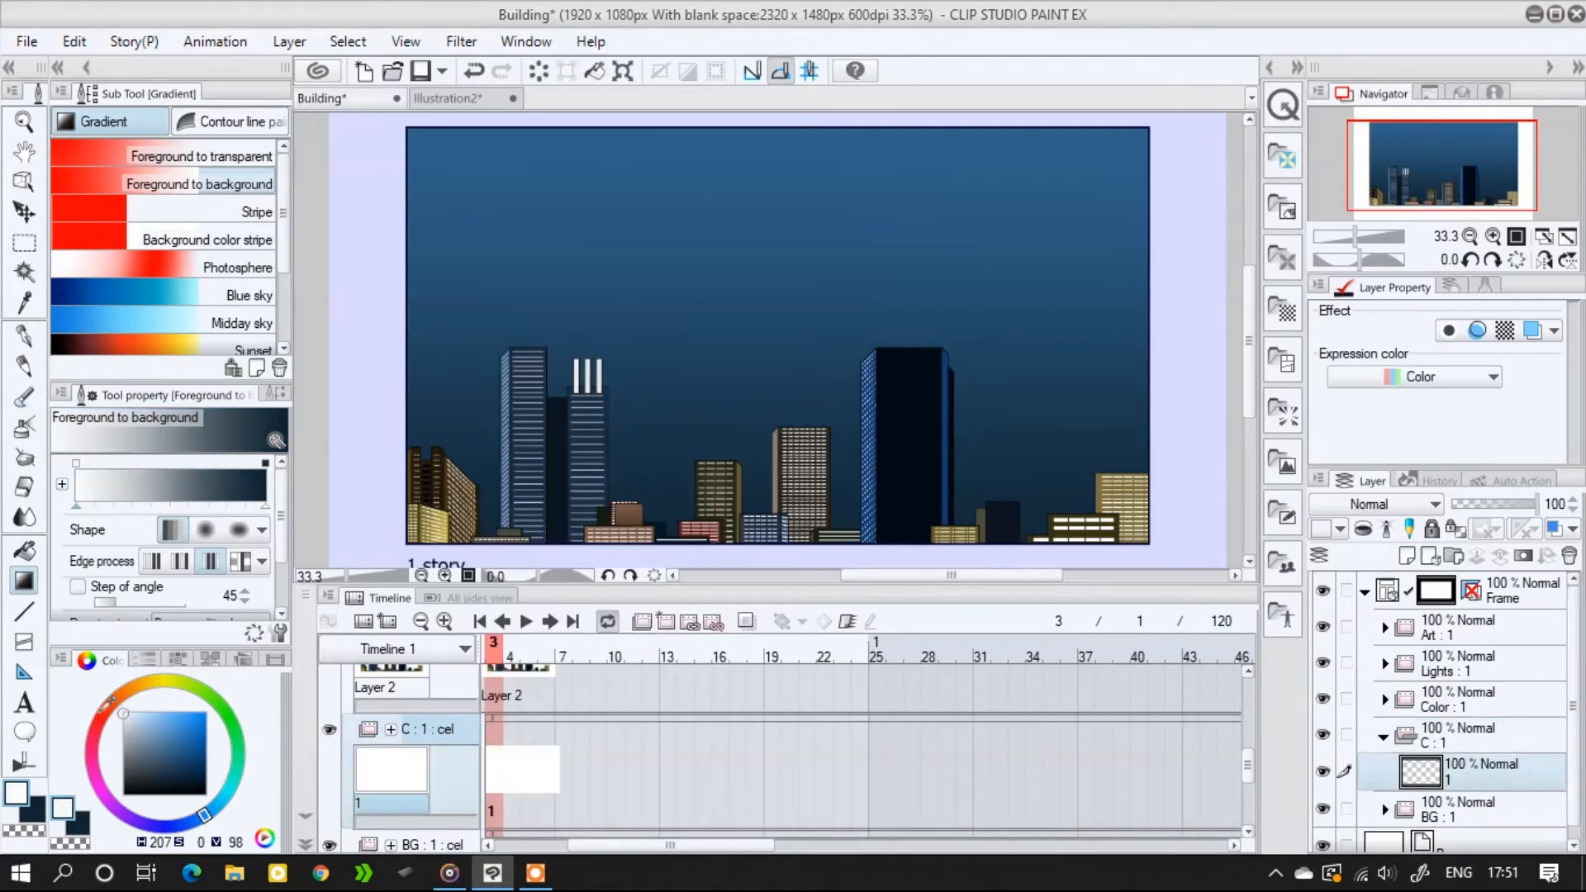
left_click(25, 456)
left_click(91, 122)
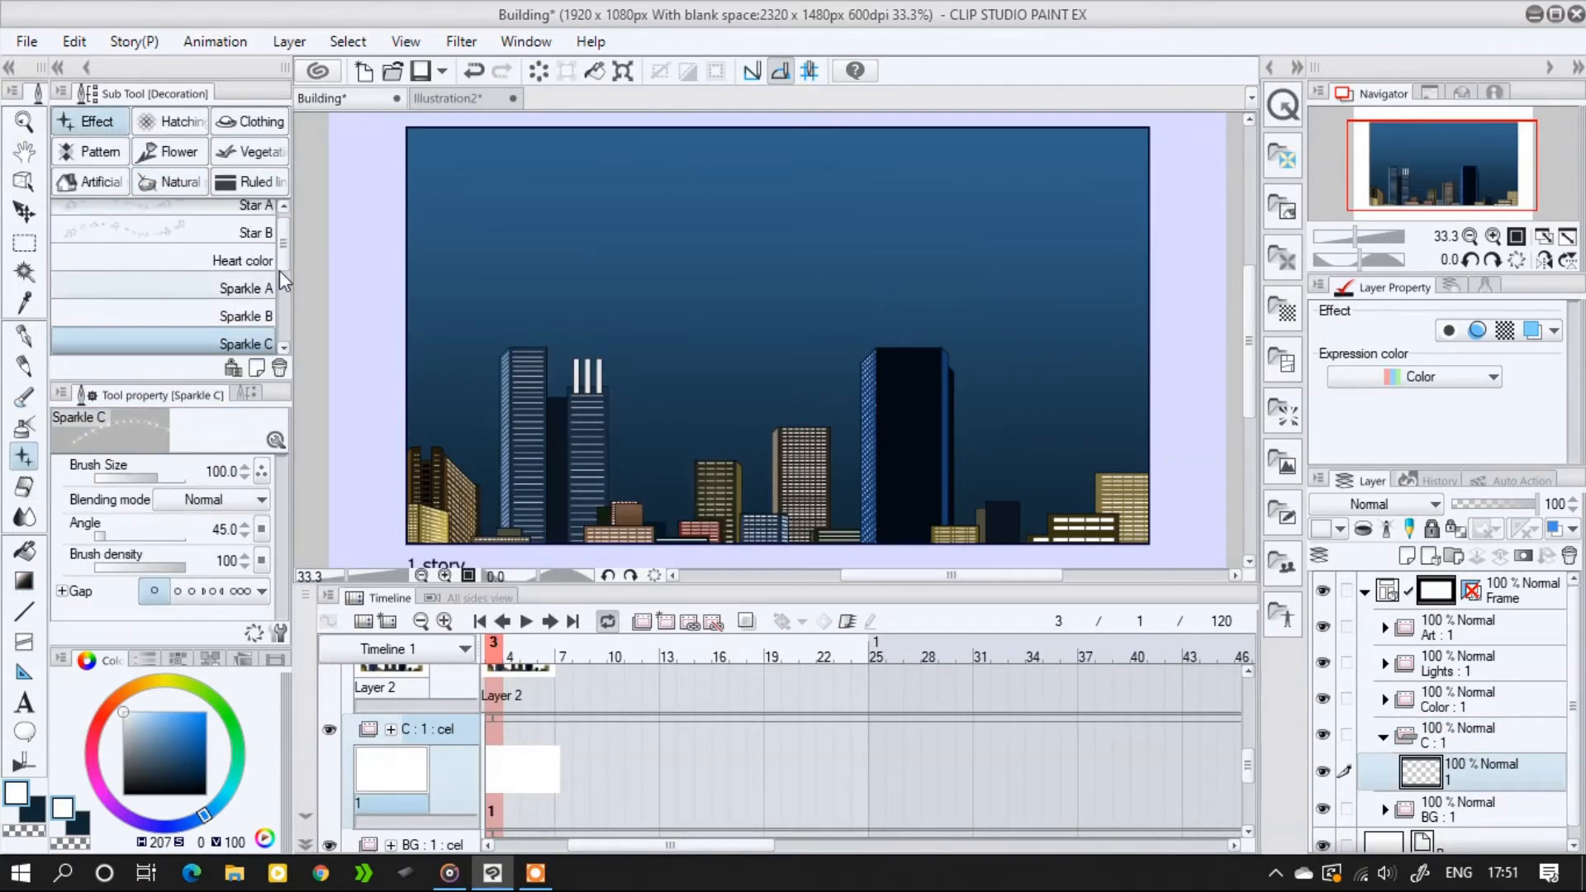
left_click(248, 288)
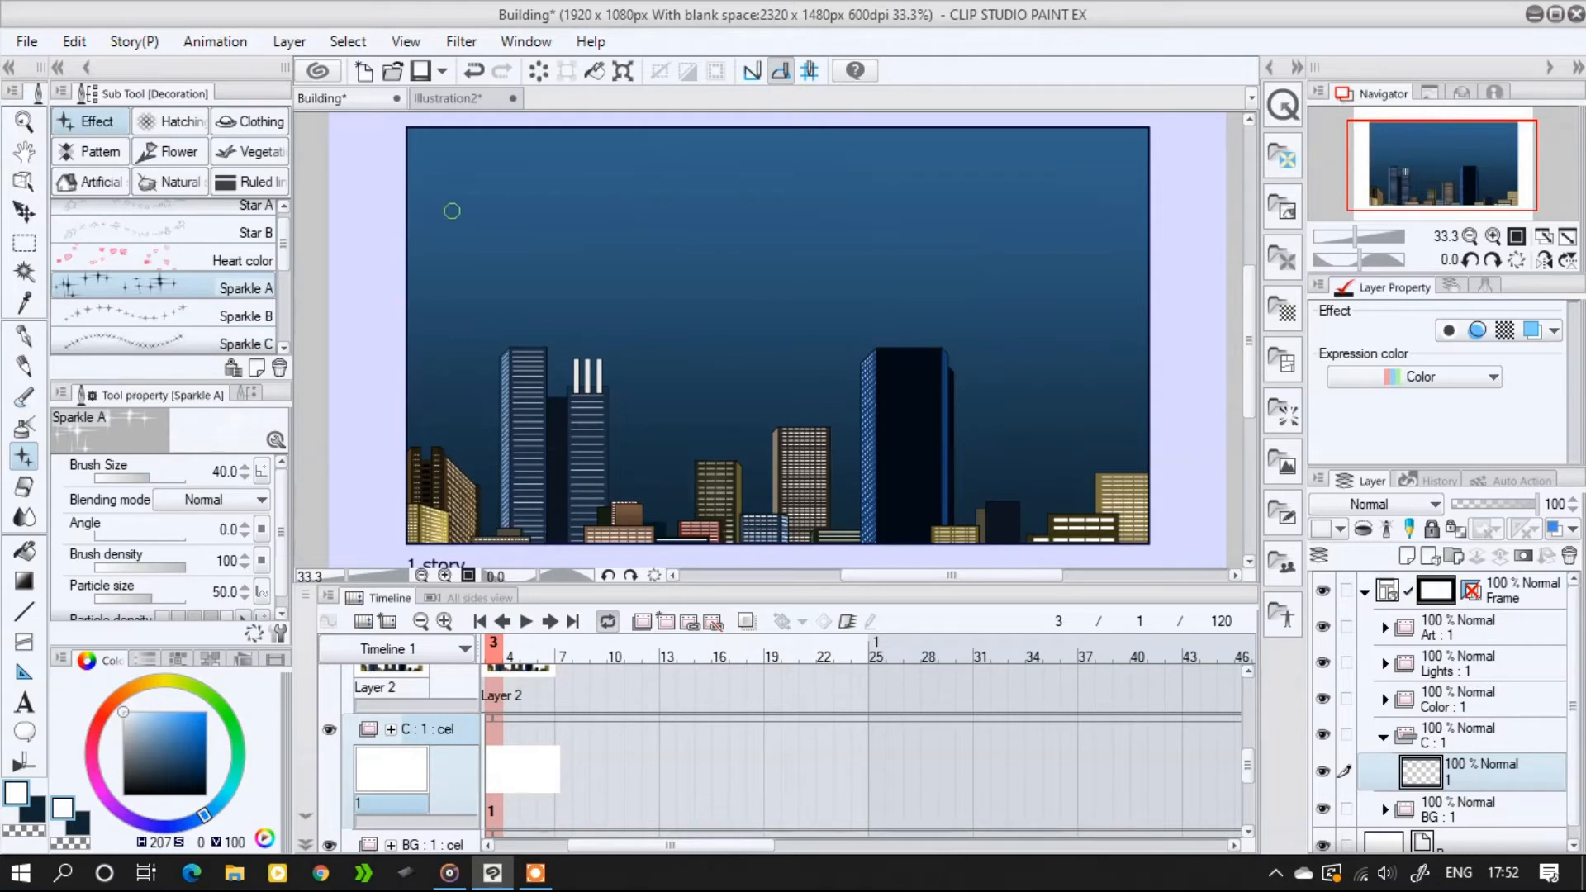
Try Sparkle A on the sky and set its particle size to 1.1, density to 72 and brush size to 305.1
left_click_drag(617, 156, 608, 172)
left_click_drag(151, 596, 116, 597)
left_click(161, 567)
left_click_drag(155, 481, 169, 482)
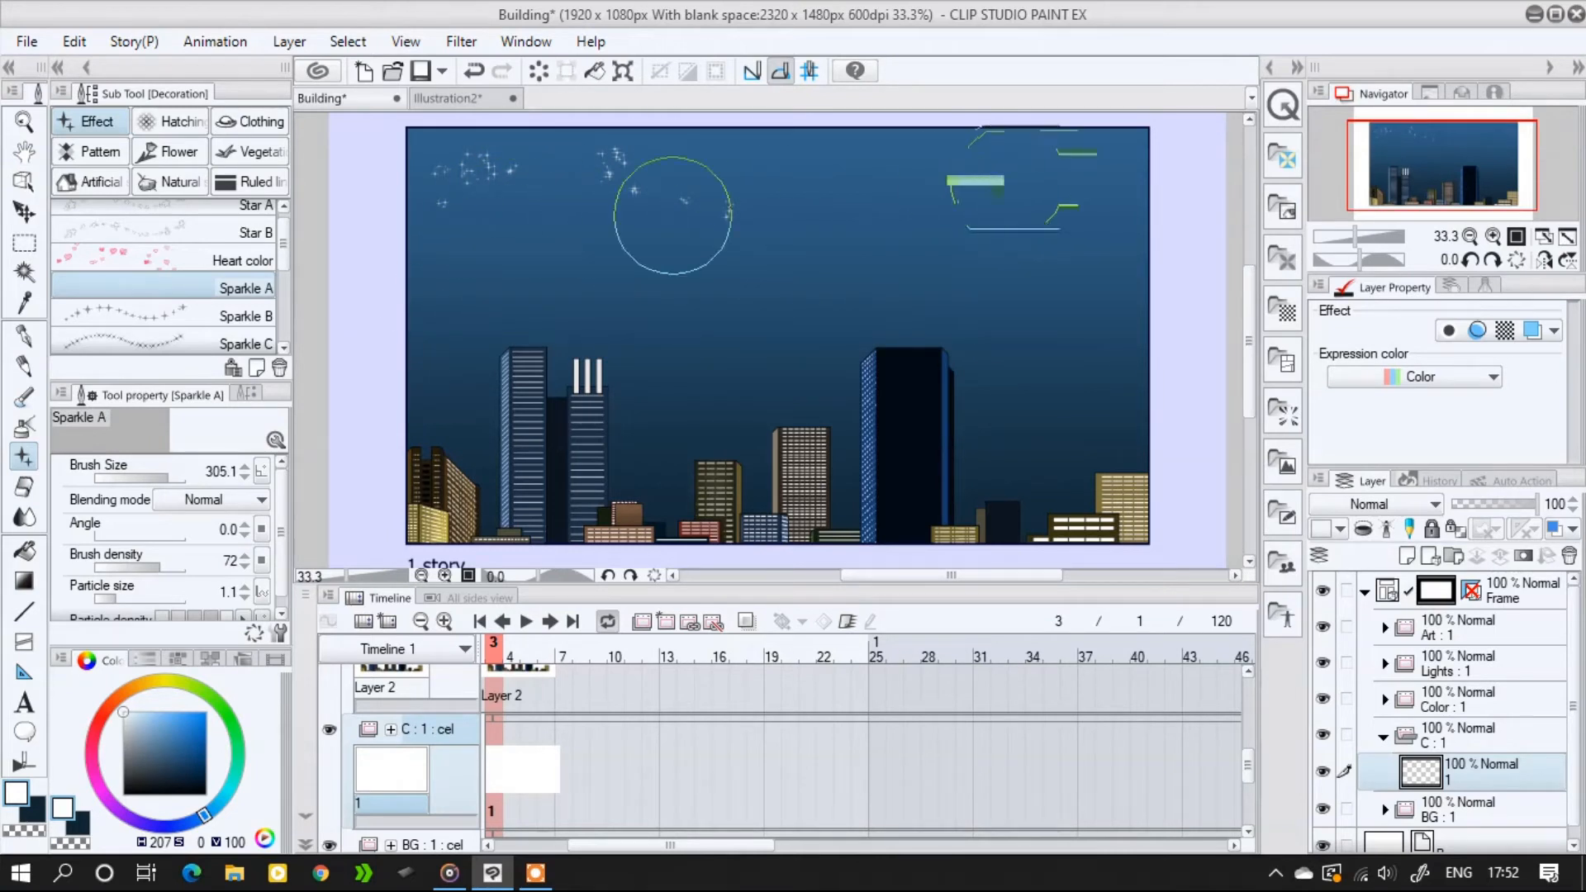
Set the brush density to 100, enlarge the particles and stamp a few bright stars across the upper sky
left_click_drag(167, 565, 186, 565)
left_click(157, 597)
left_click(516, 240)
left_click(539, 71)
left_click(504, 182)
left_click(938, 202)
left_click(823, 195)
left_click(475, 74)
Set the particle size to 21.9 and paint more small stars across the night sky
left_click(144, 597)
mouse_move(685, 163)
left_mouse_down()
mouse_move(607, 188)
mouse_move(466, 156)
mouse_move(977, 191)
mouse_move(880, 296)
mouse_move(503, 295)
mouse_move(957, 318)
mouse_move(524, 355)
mouse_move(1034, 335)
mouse_move(1057, 142)
mouse_move(893, 294)
mouse_move(1168, 240)
mouse_move(460, 201)
mouse_move(526, 181)
left_mouse_up()
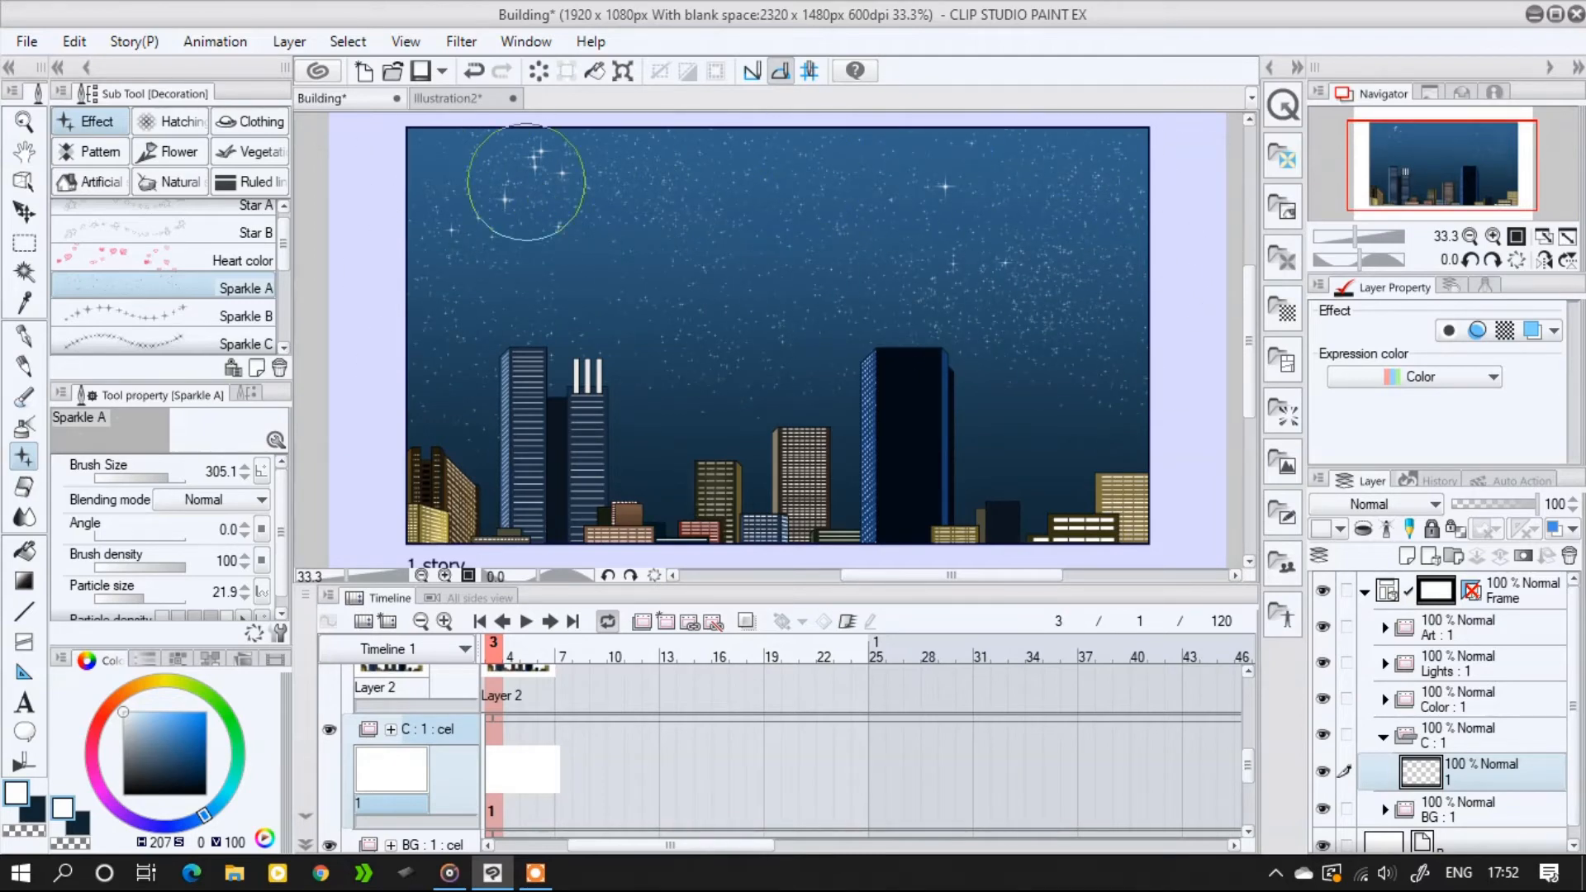
scroll(727, 400, "up", 3)
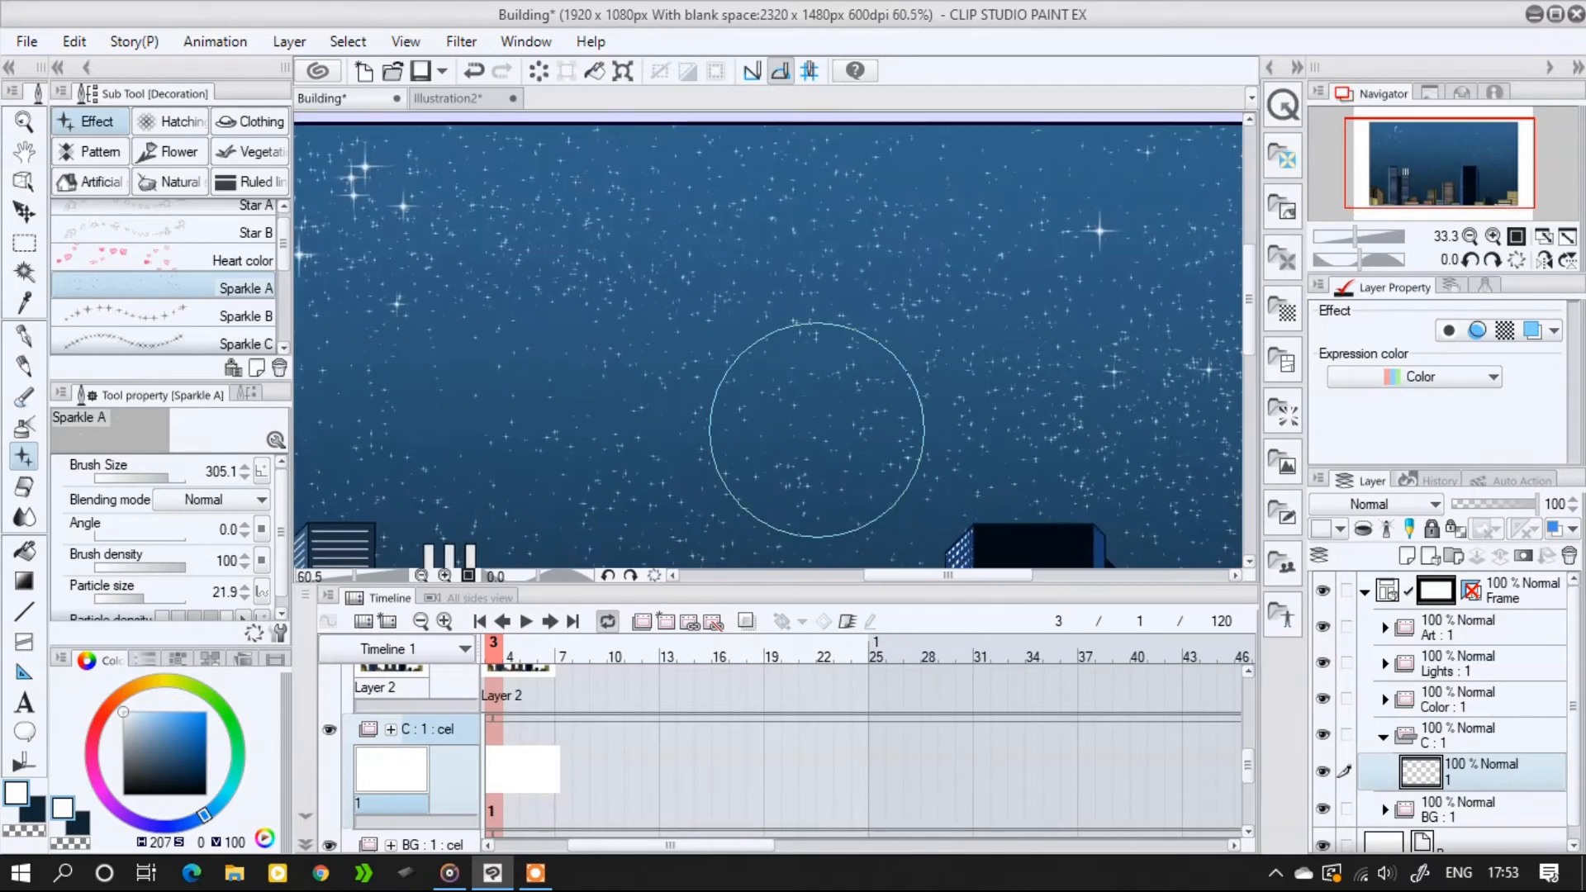
scroll(816, 430, "down", 3)
Set the particle size to 46.5, scatter some larger stars over the sky, and collapse the star folder
left_click_drag(162, 595, 156, 593)
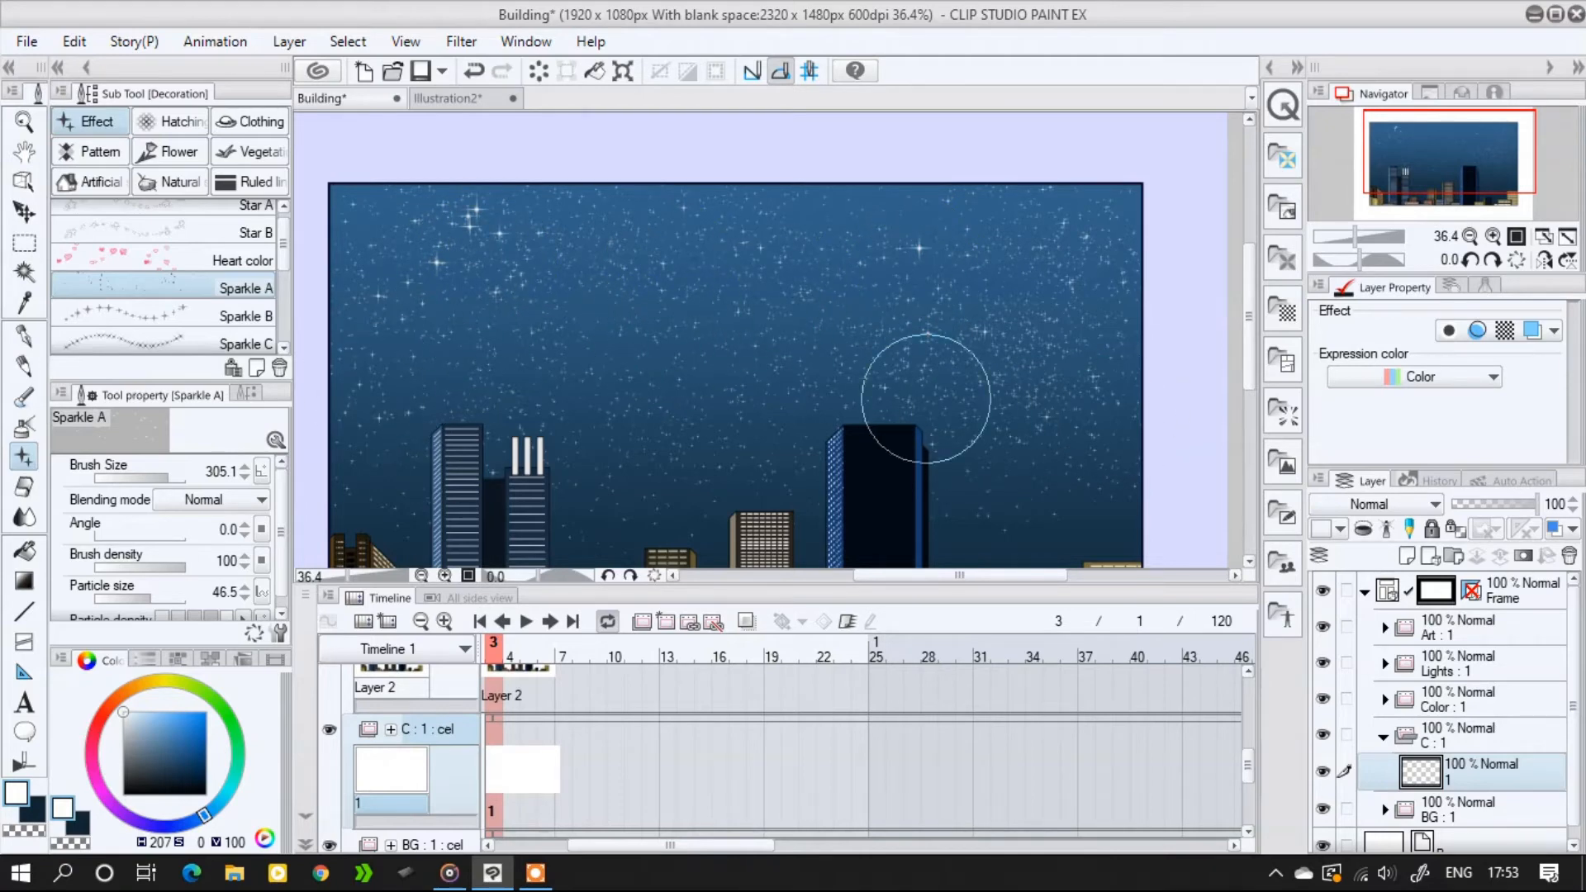
scroll(933, 264, "down", 1)
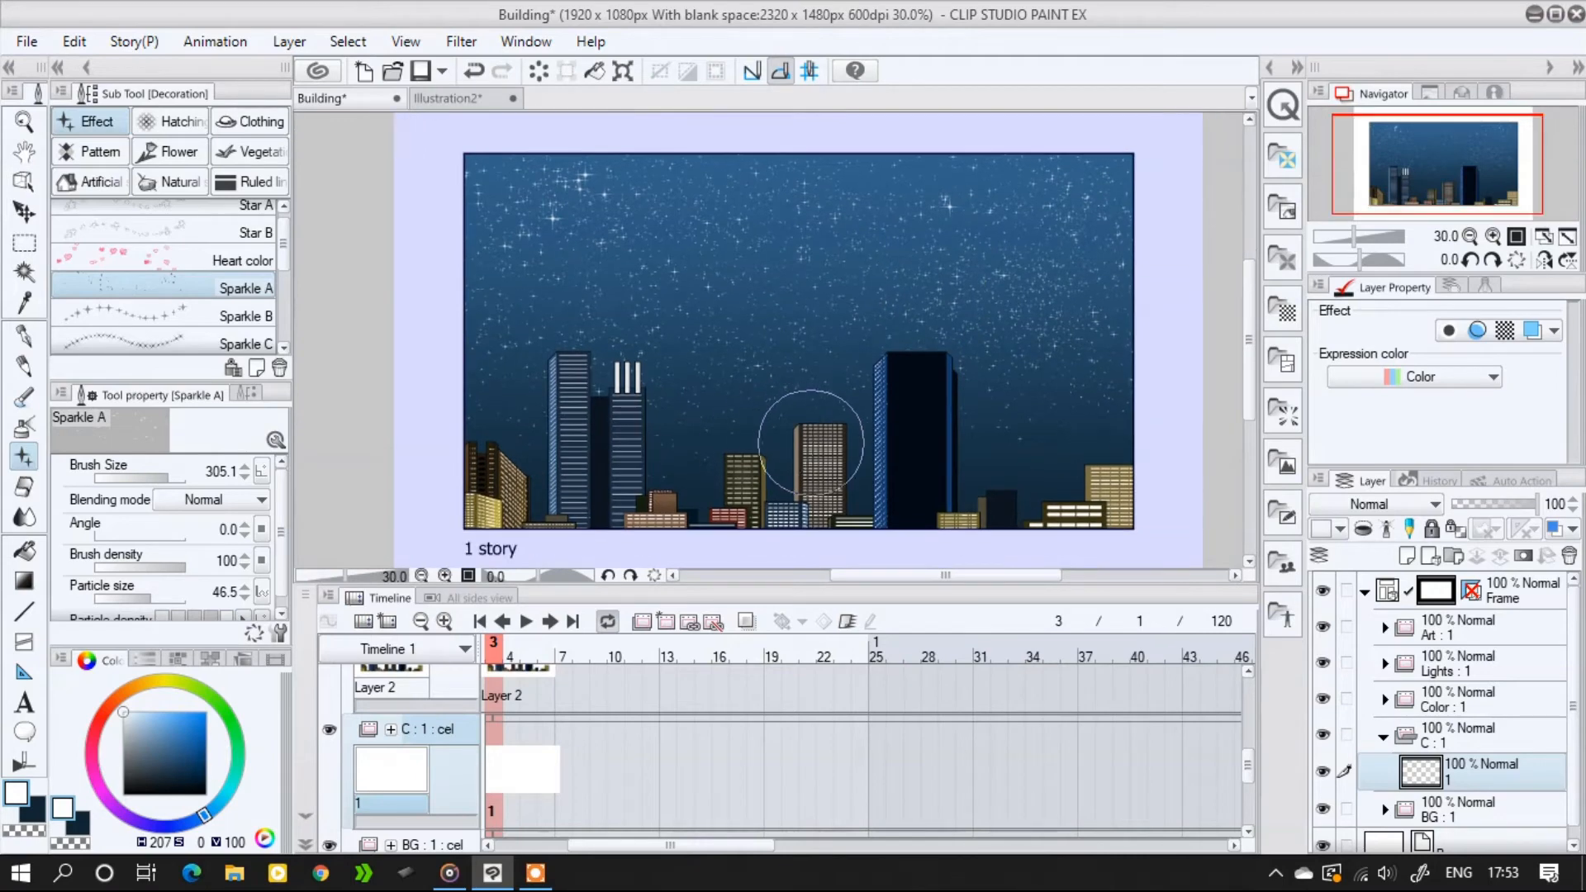
left_click(1383, 738)
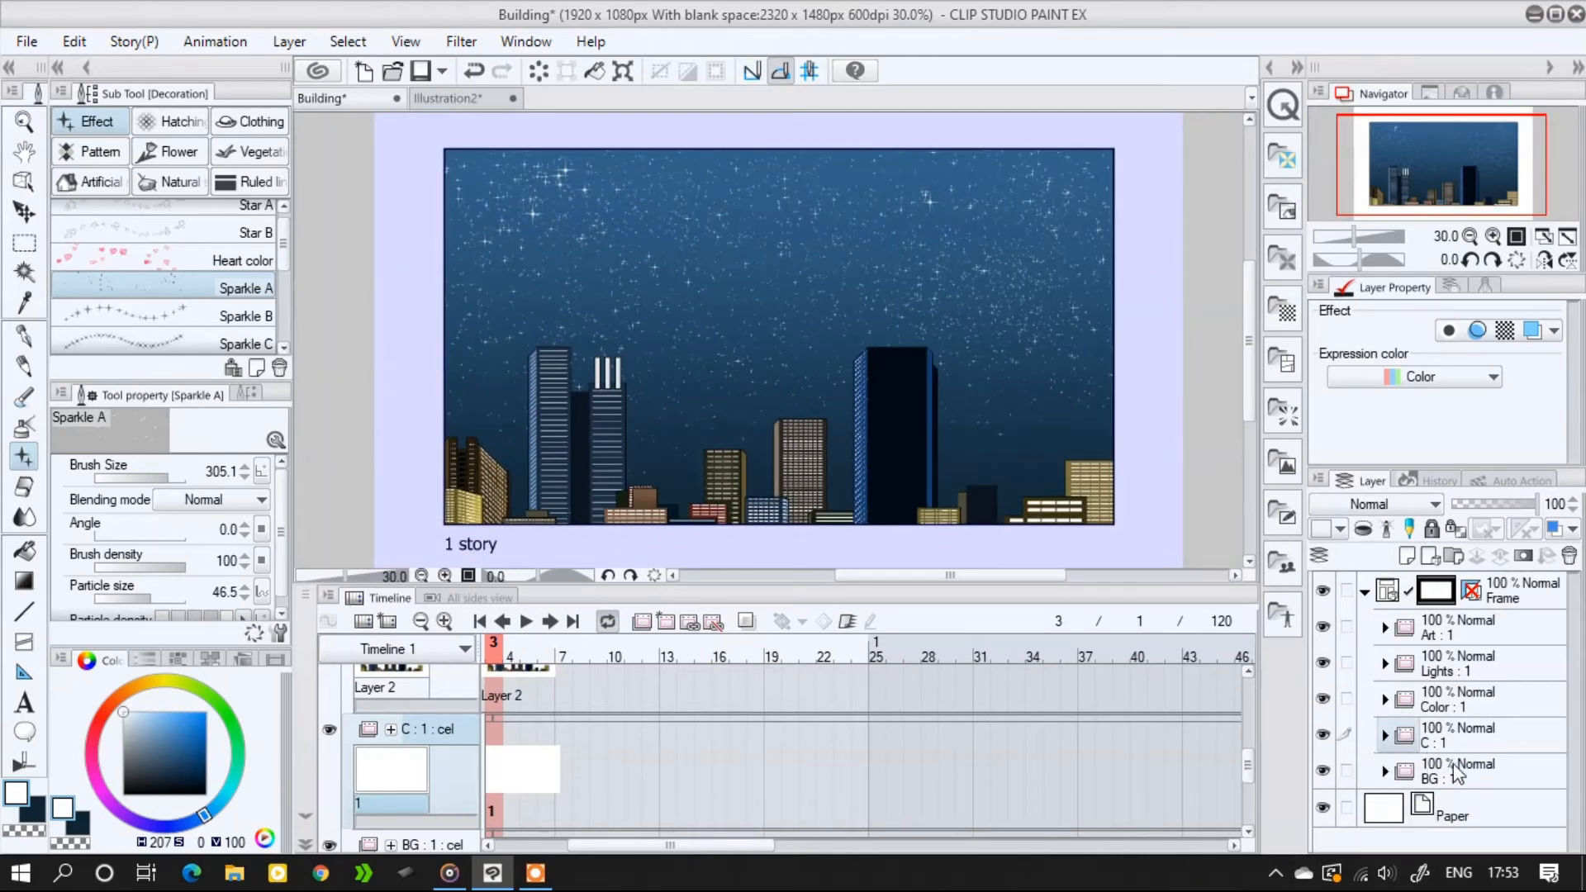
Rename the C animation folder that holds the stars as BG 2
double_click(1453, 740)
type("BG 2")
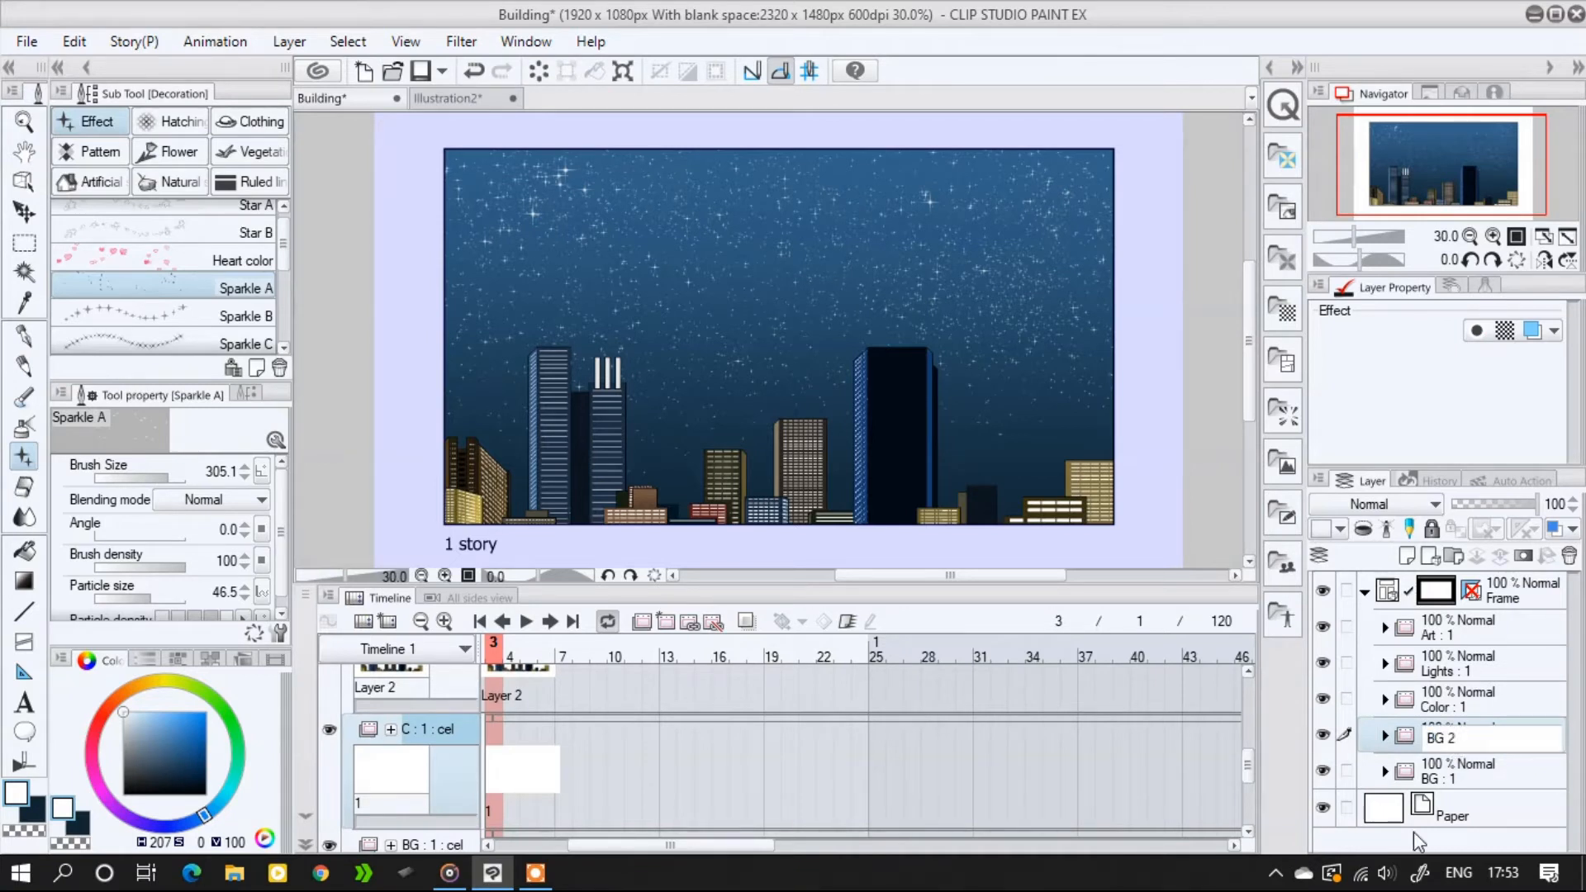
key("Return")
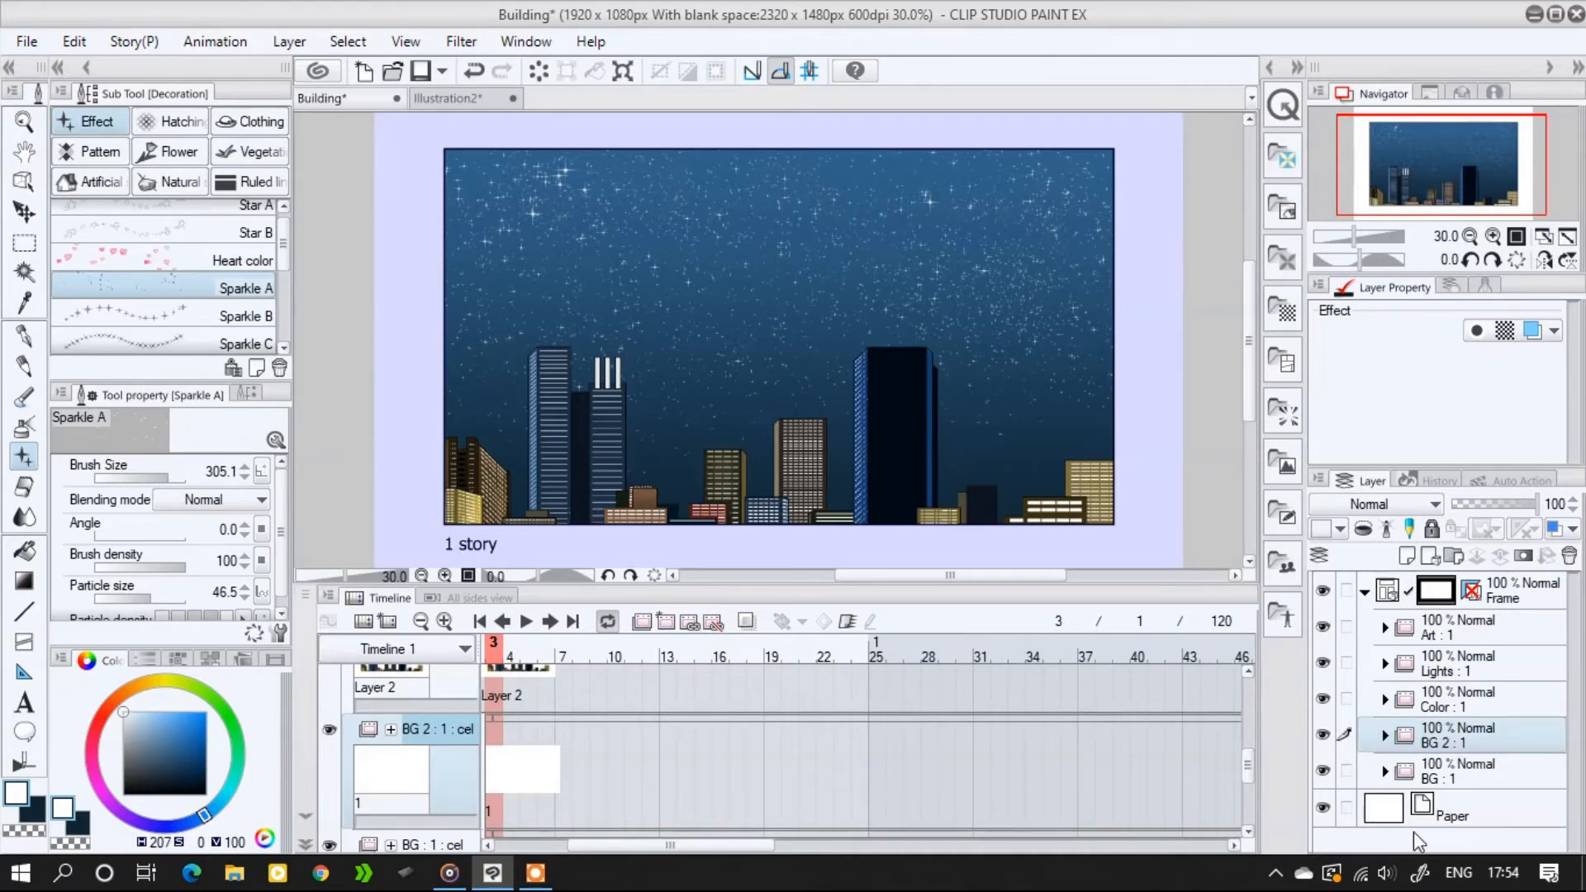
left_click_drag(1249, 768, 1247, 698)
left_click_drag(682, 845, 647, 846)
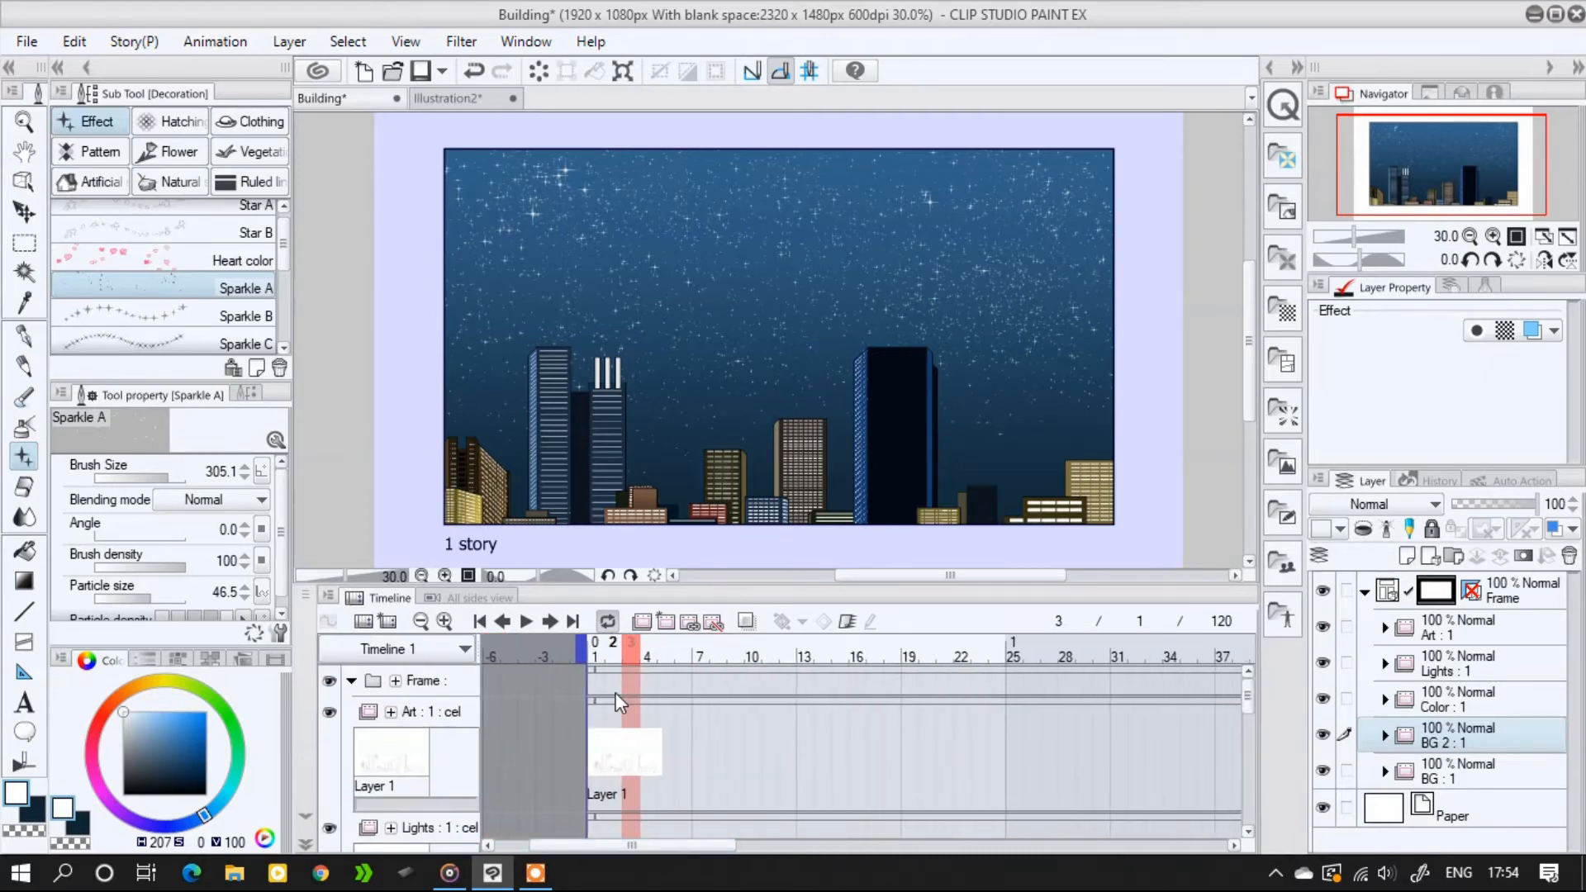
left_click(601, 658)
left_click(630, 656)
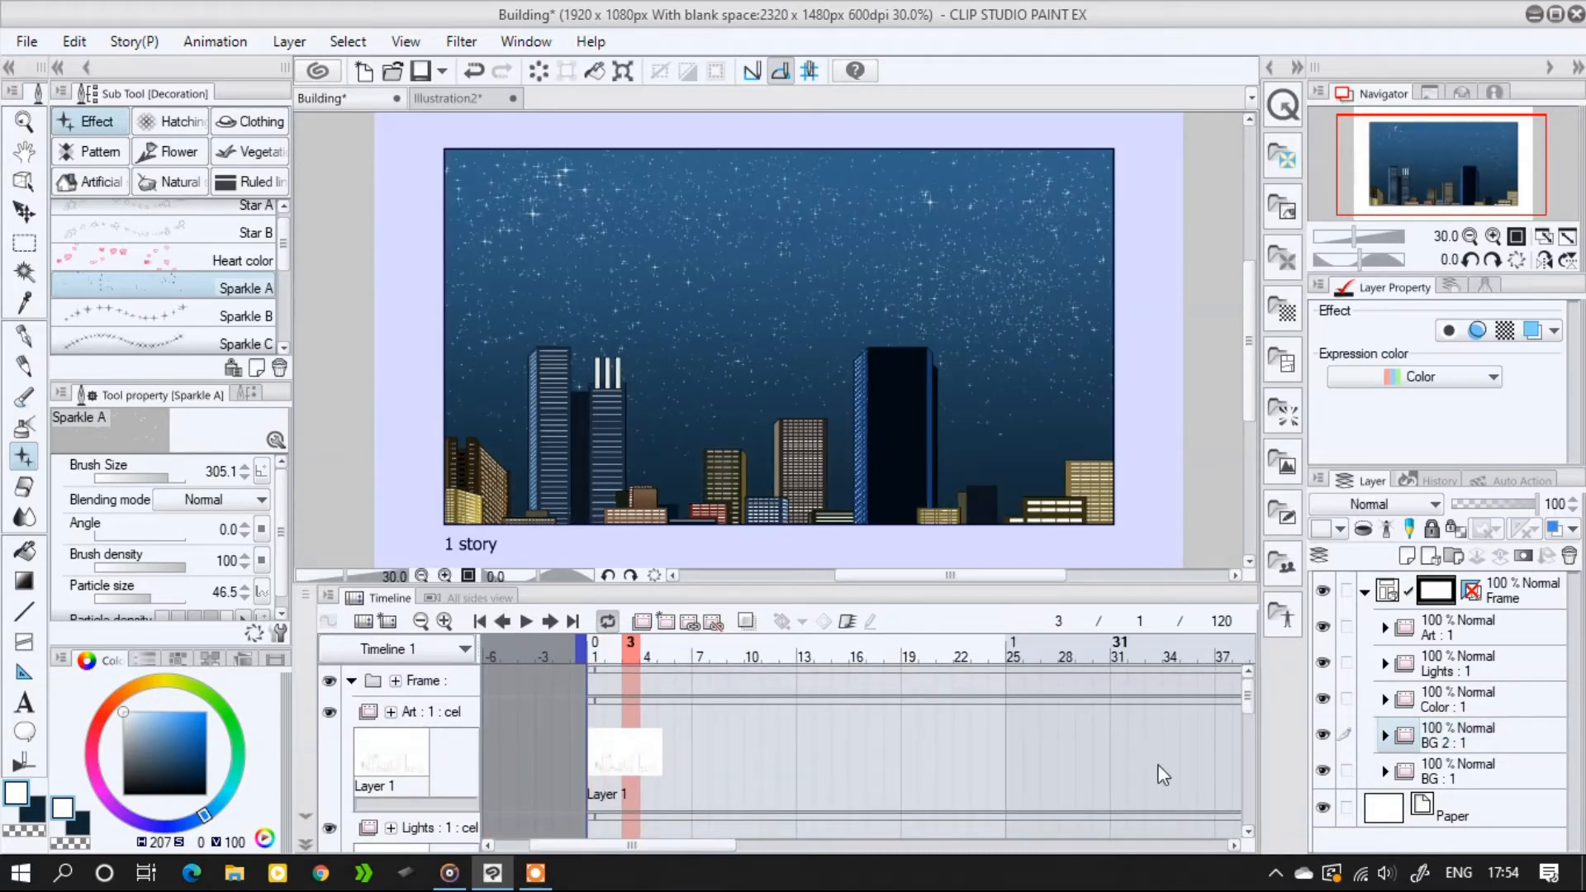
left_click(1385, 735)
right_click(630, 730)
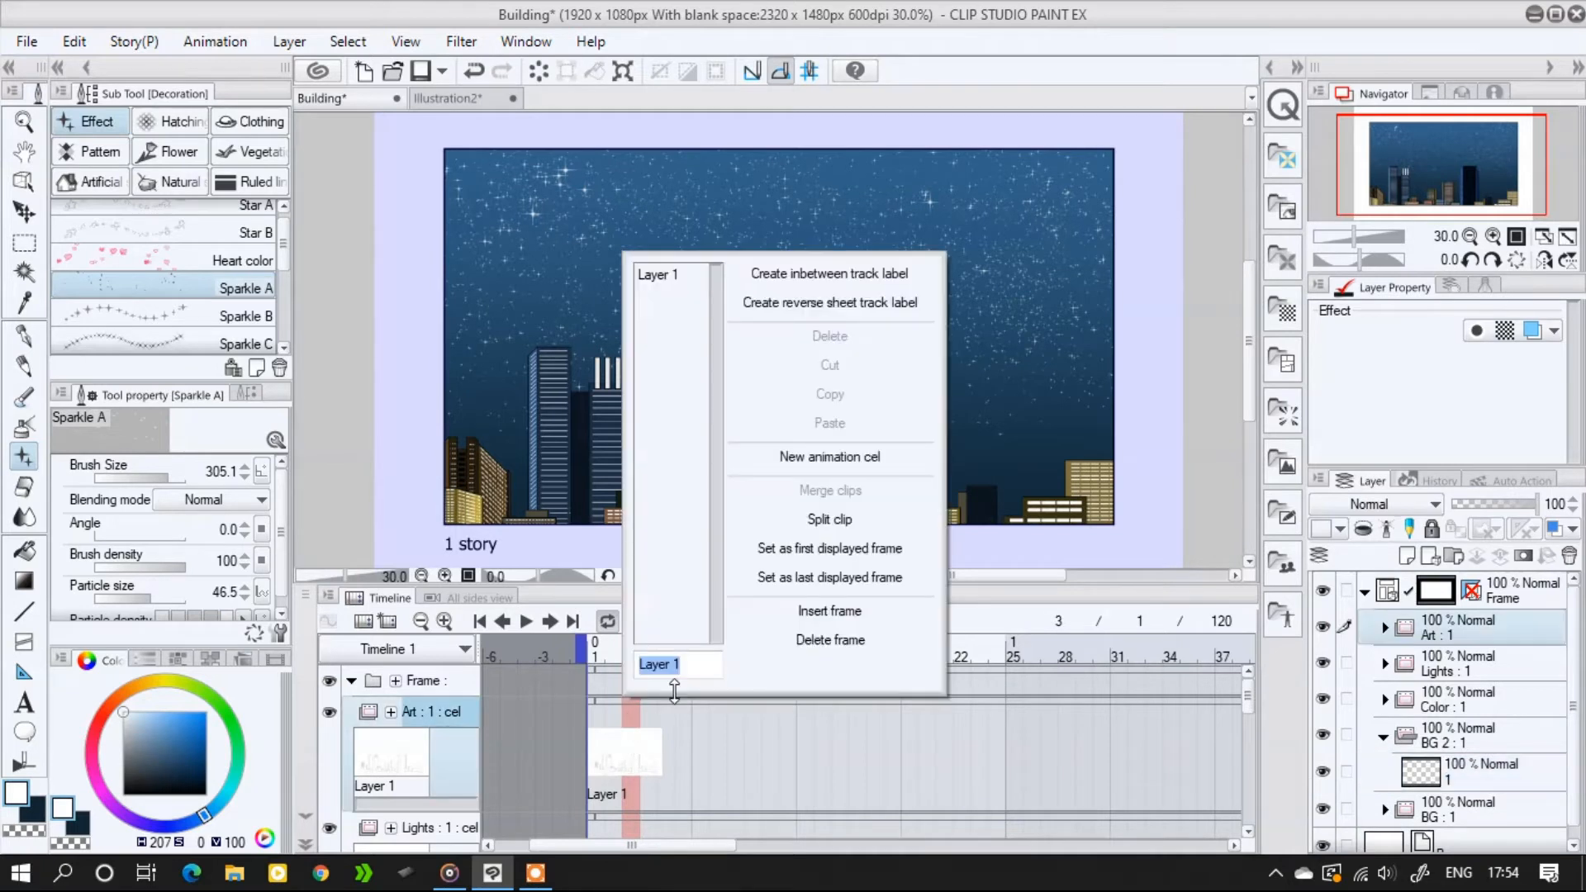
left_click(640, 770)
Move the BG 2 and BG cels on the timeline so that both start at frame 1
scroll(1479, 760, "down", 1)
left_click(1479, 760)
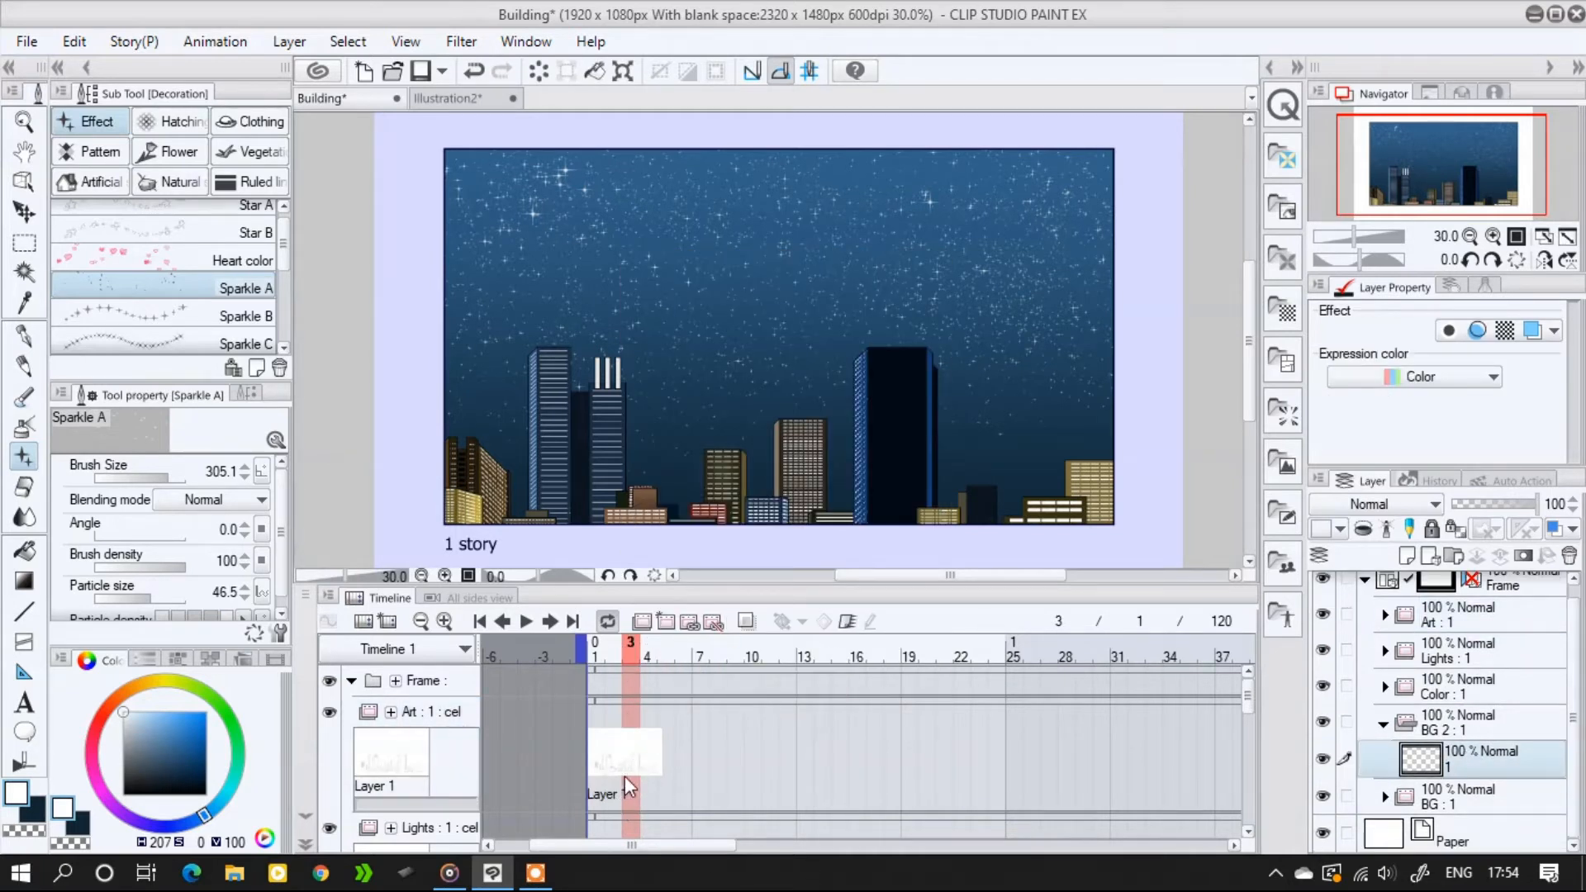
scroll(1248, 703, "down", 4)
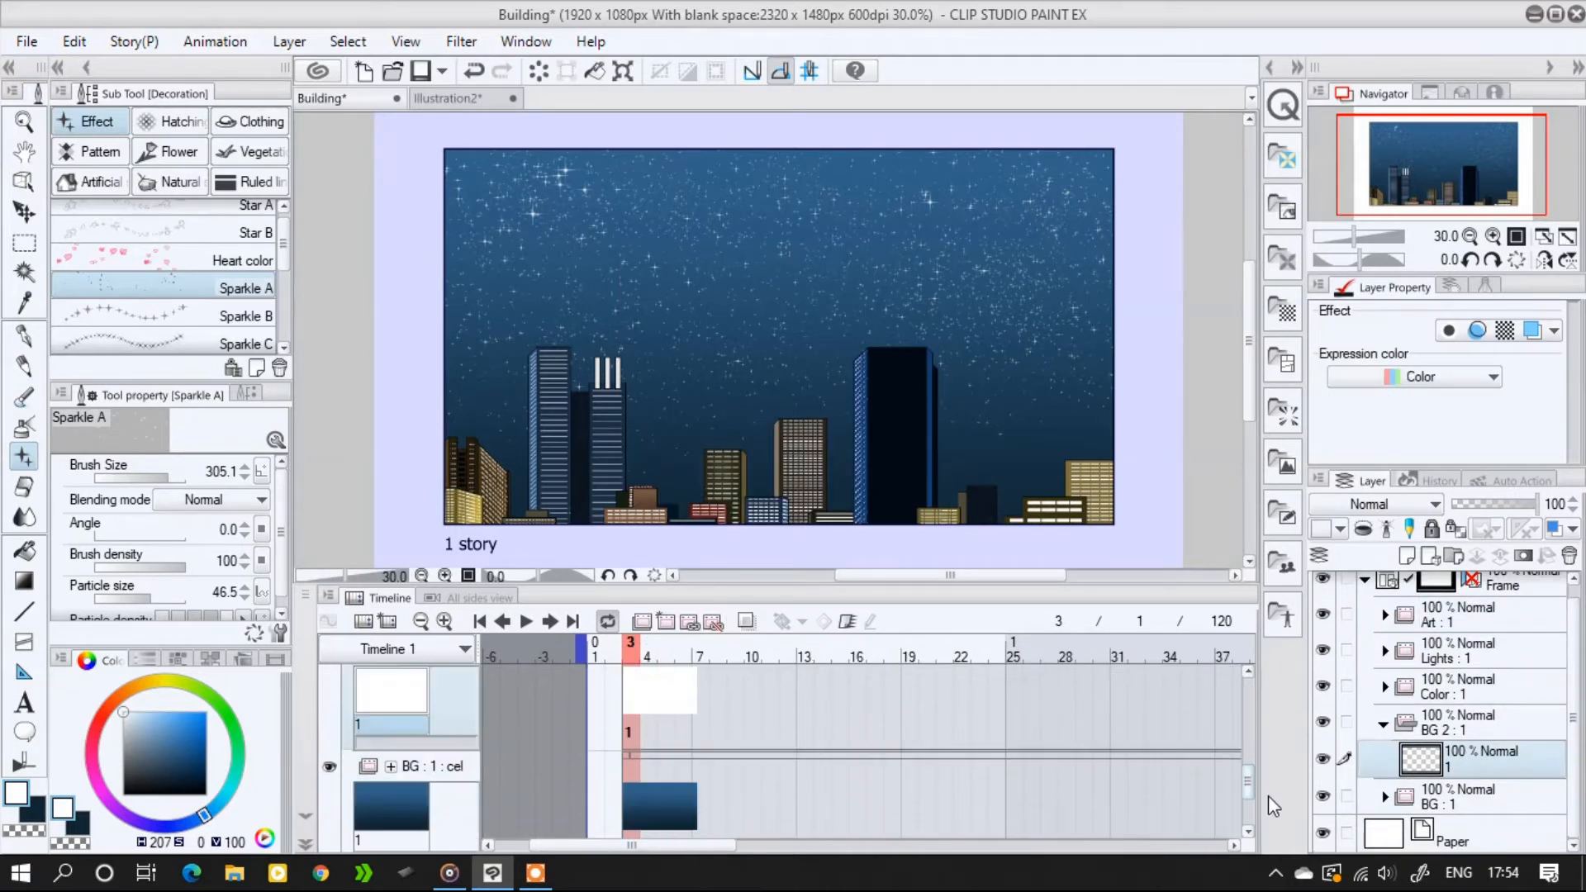
scroll(648, 772, "down", 1)
left_click_drag(594, 743, 591, 786)
scroll(578, 719, "up", 1)
scroll(578, 718, "right", 1)
scroll(533, 695, "down", 1)
scroll(533, 695, "right", 1)
left_click_drag(517, 652, 569, 659)
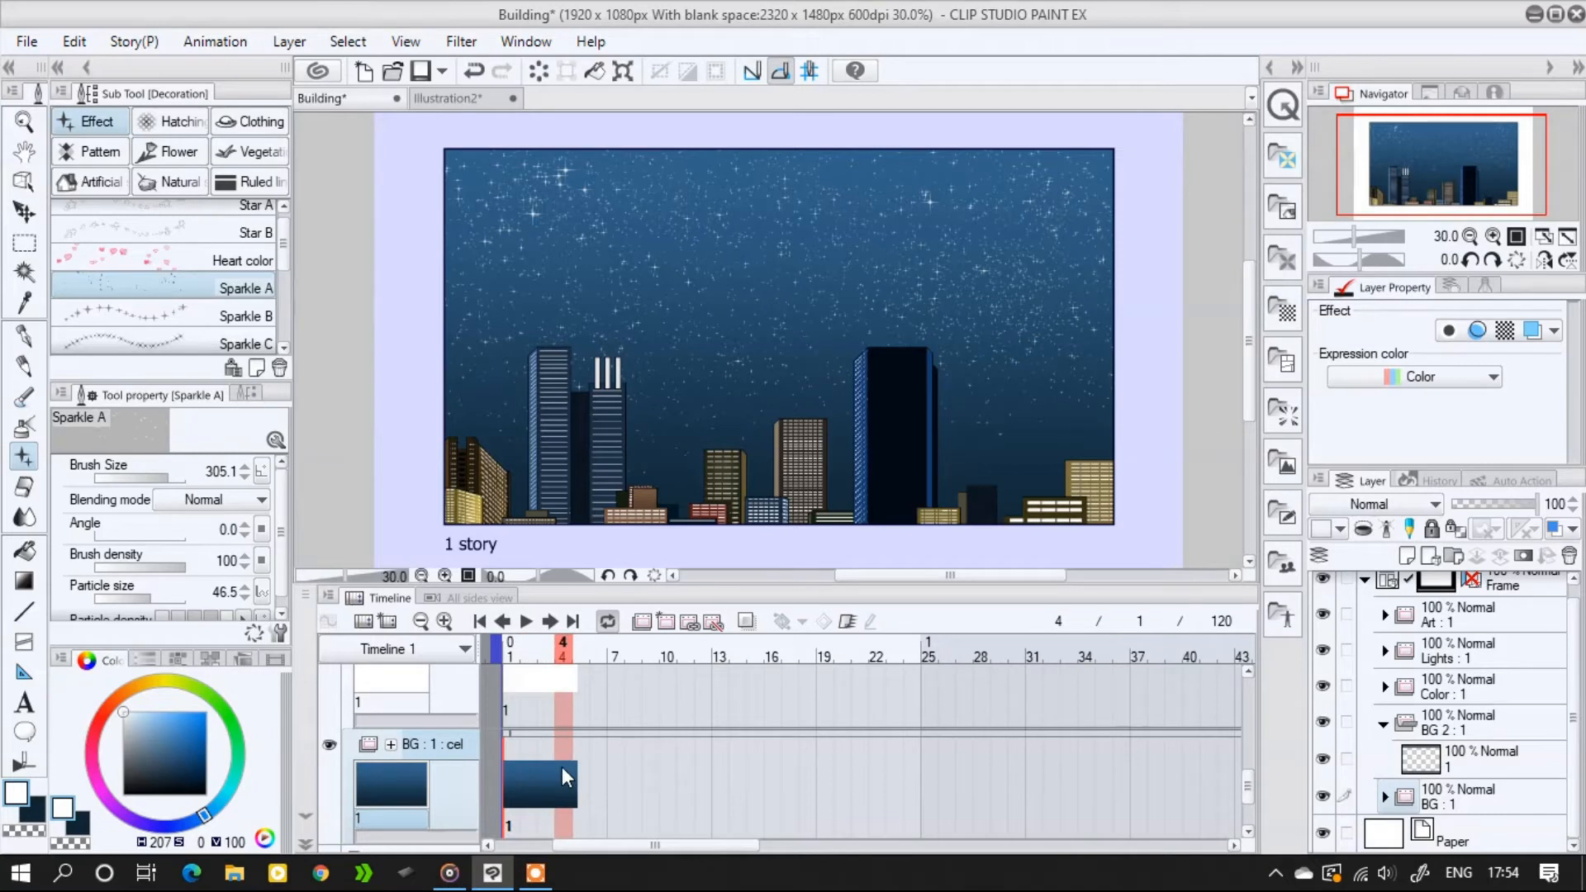
Duplicate the Layer 3 cel inside the Lights folder by copying and pasting it
left_click(1383, 725)
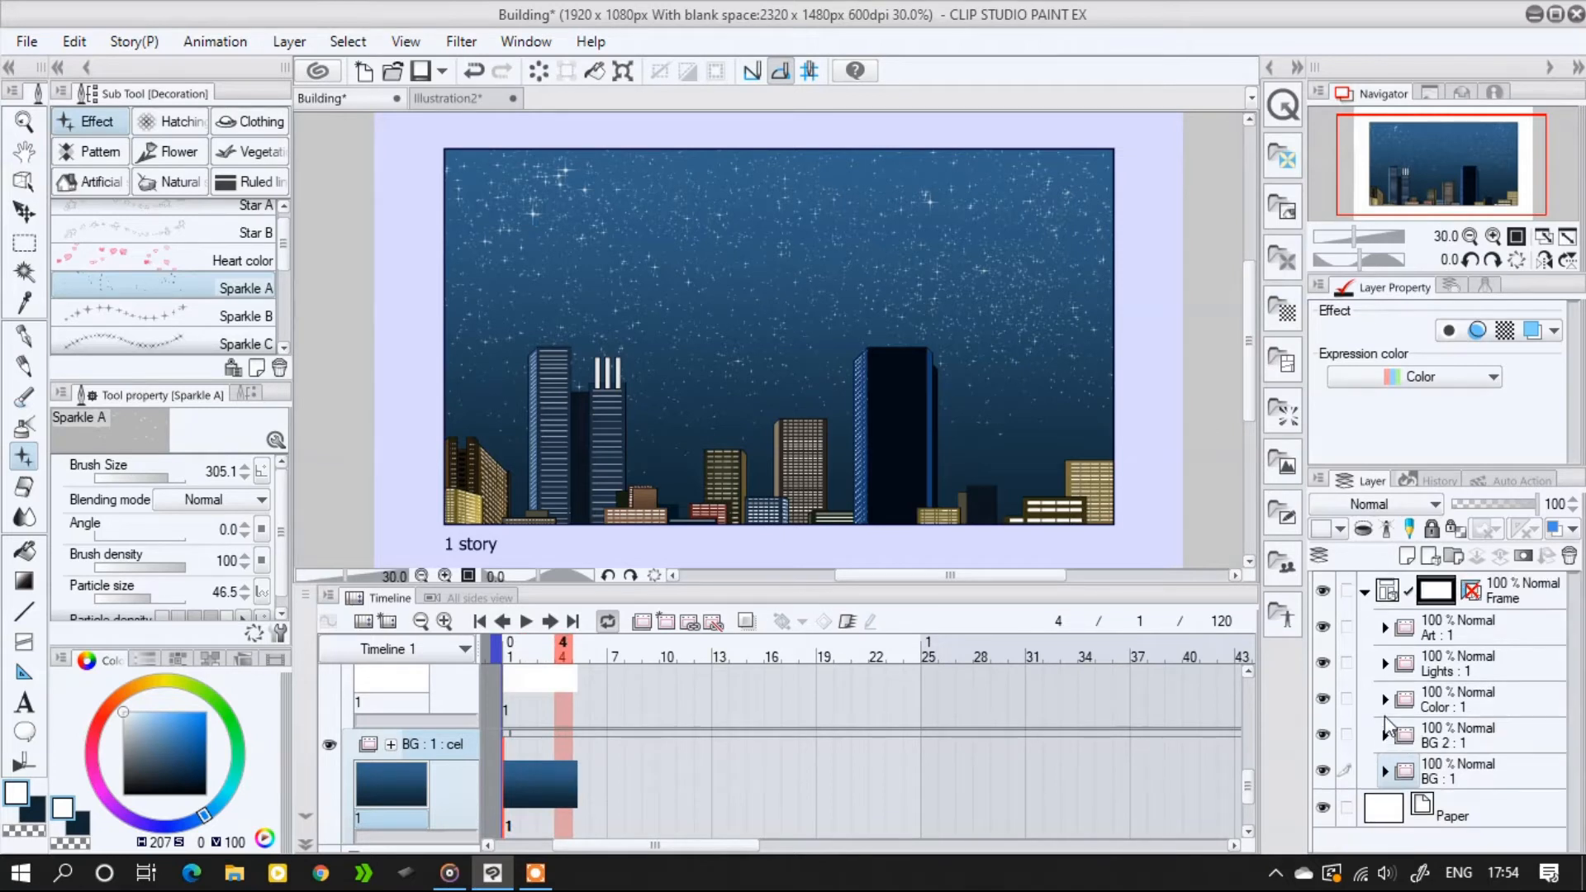
left_click(1385, 628)
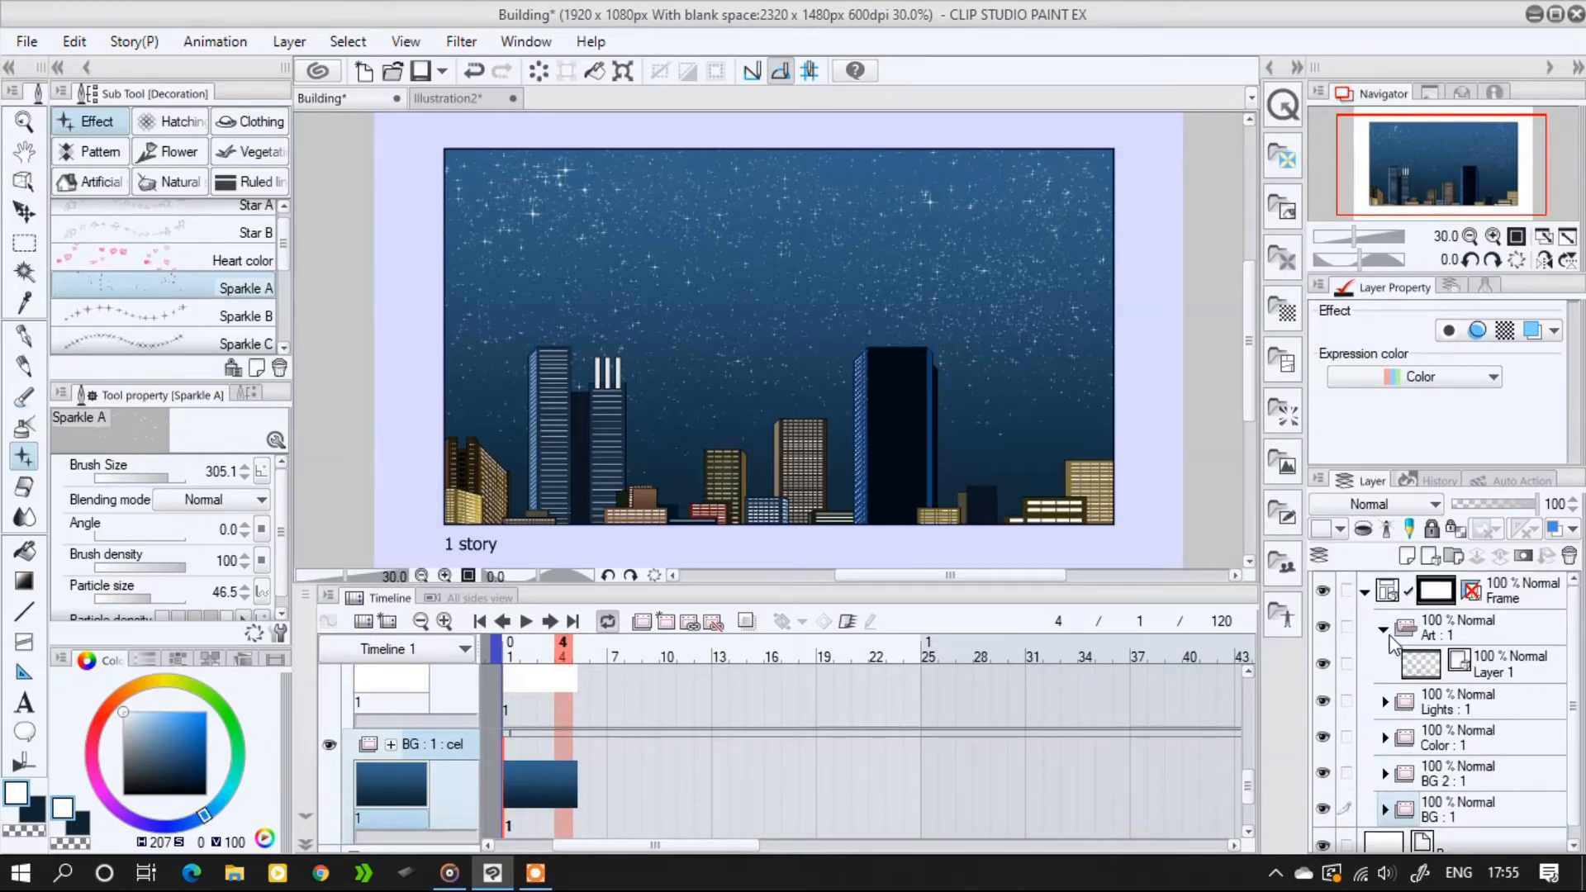
left_click(1385, 702)
left_click(1385, 629)
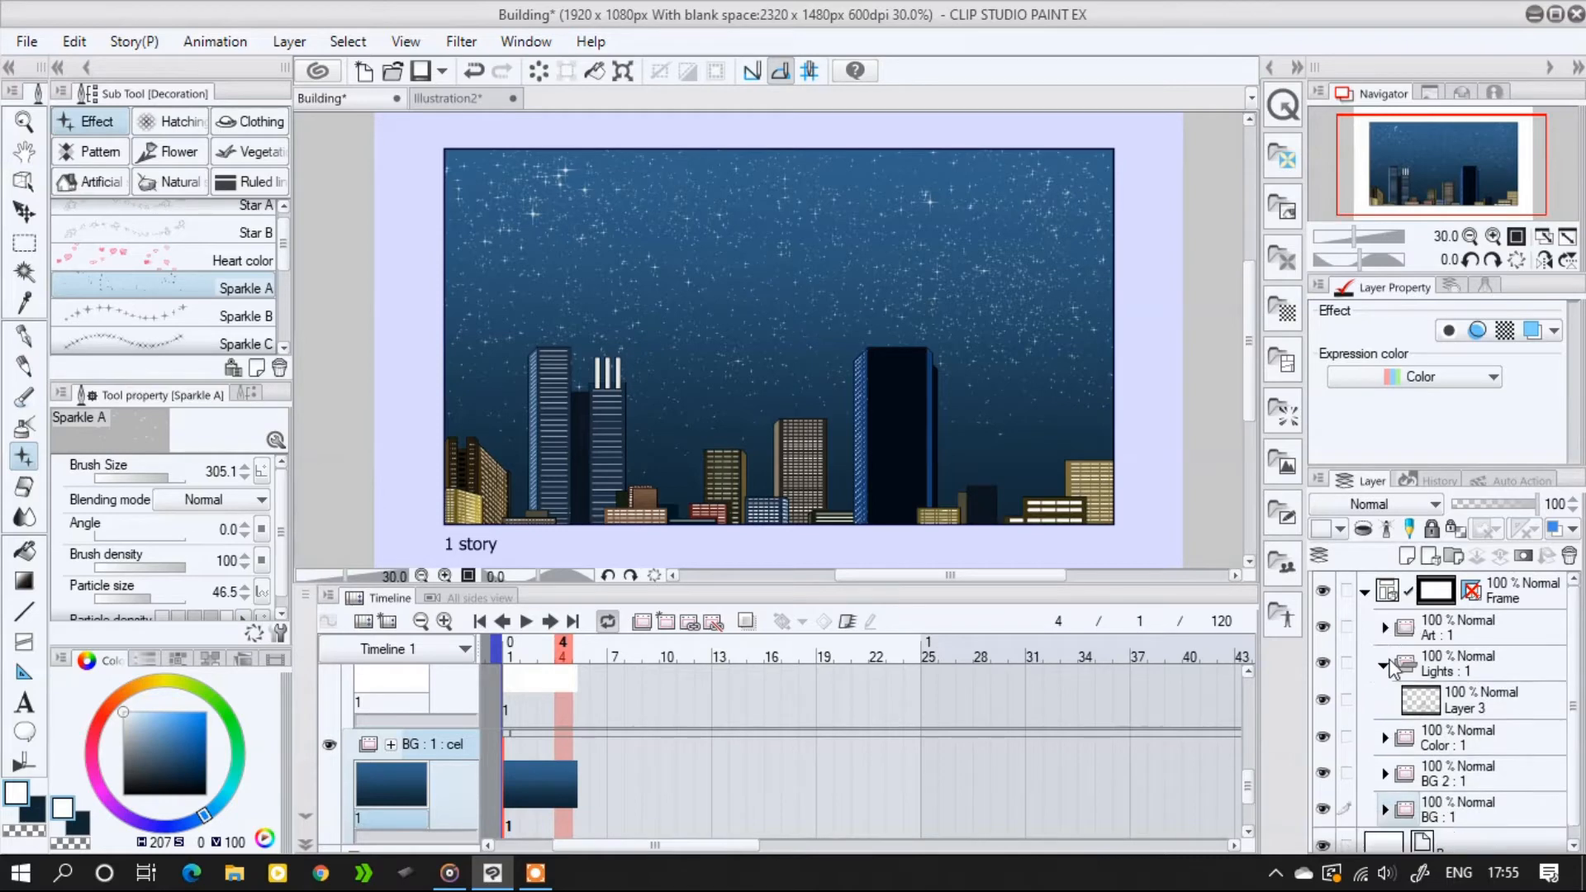
left_click(1450, 712)
left_click(74, 41)
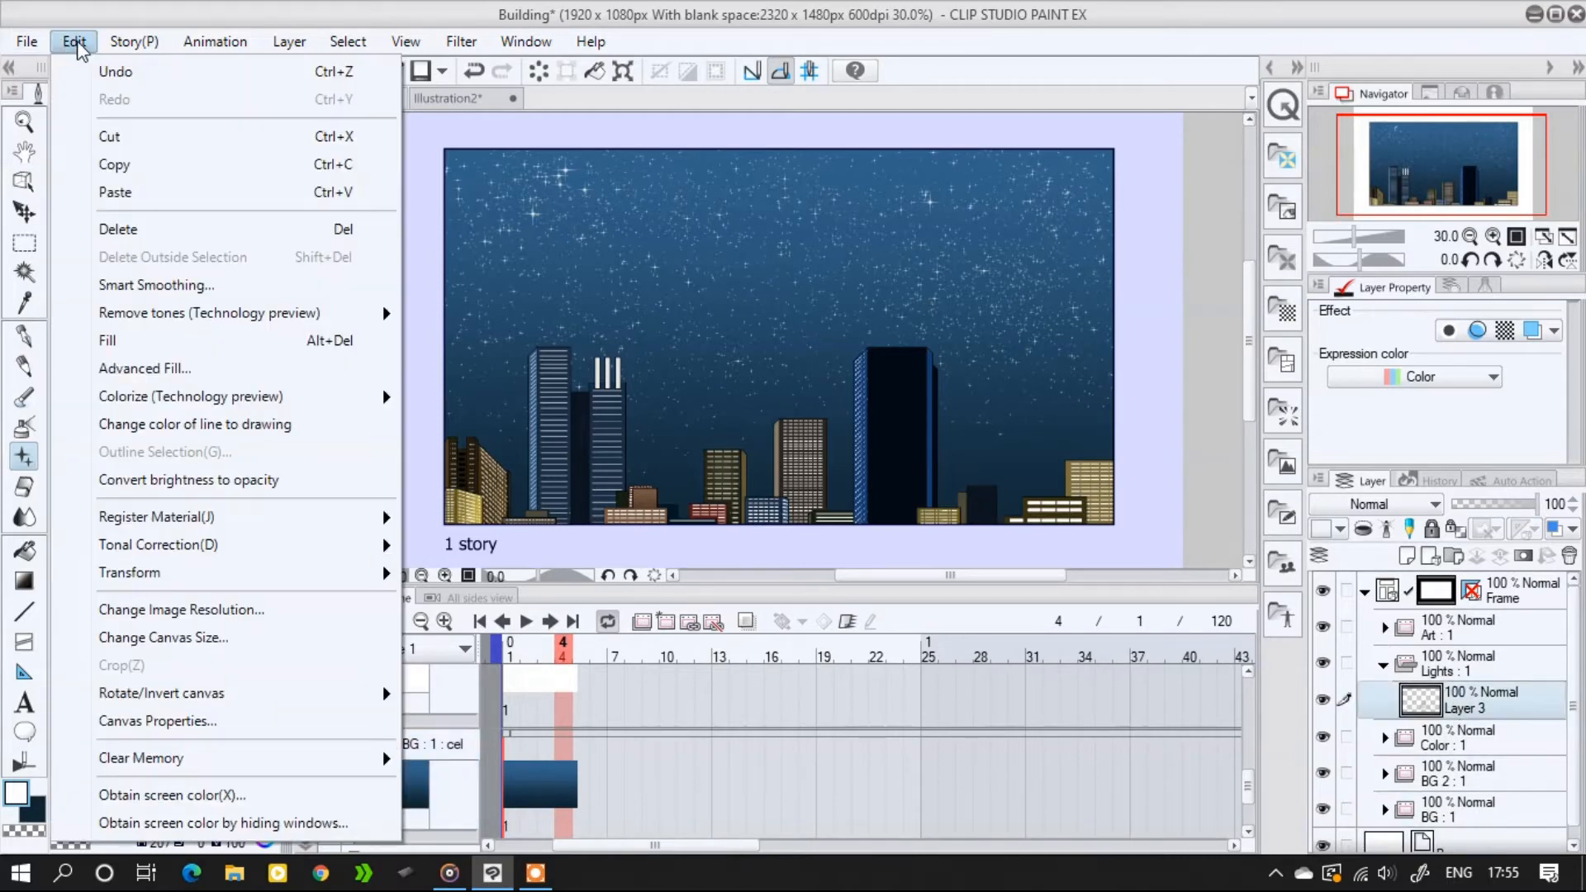
left_click(113, 166)
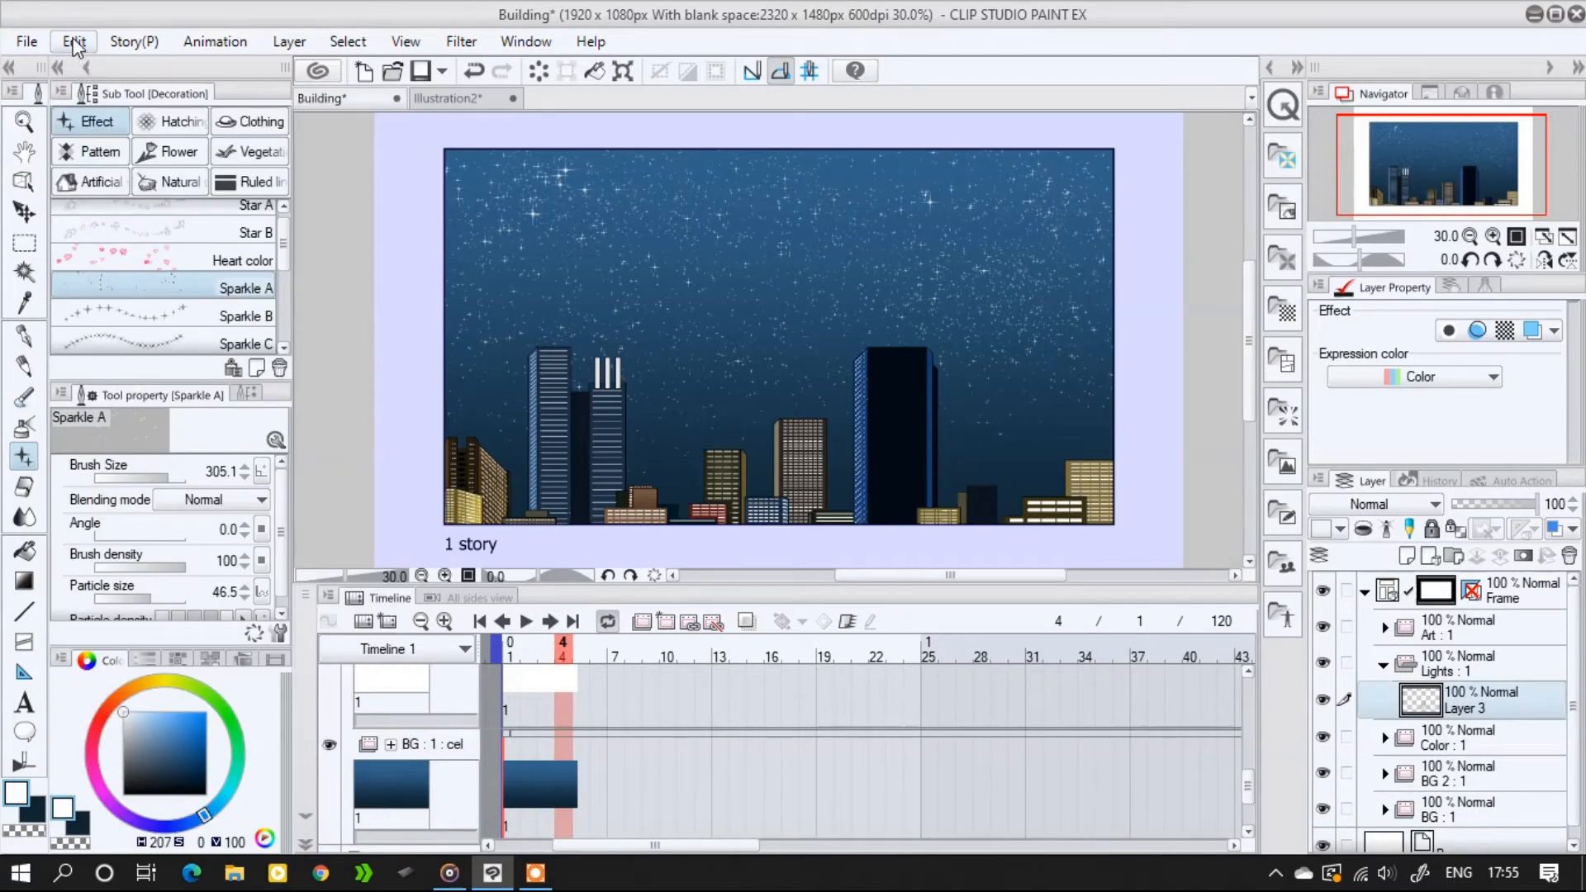
left_click(73, 42)
left_click(122, 192)
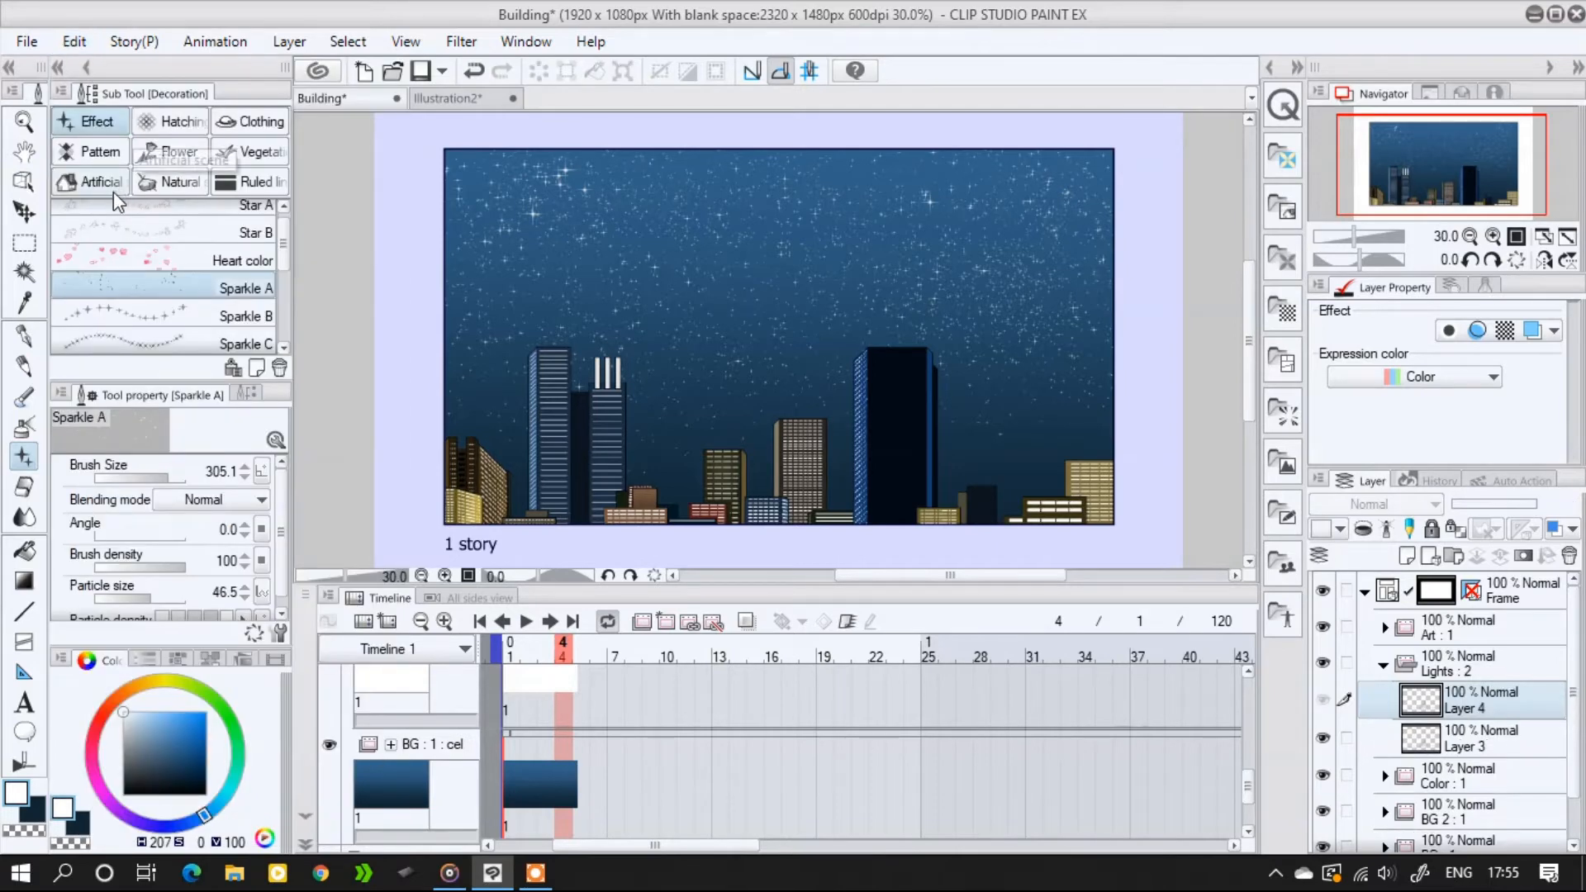
Assign the pasted Layer 4 cel to frame 4 of the Lights track
right_click(565, 806)
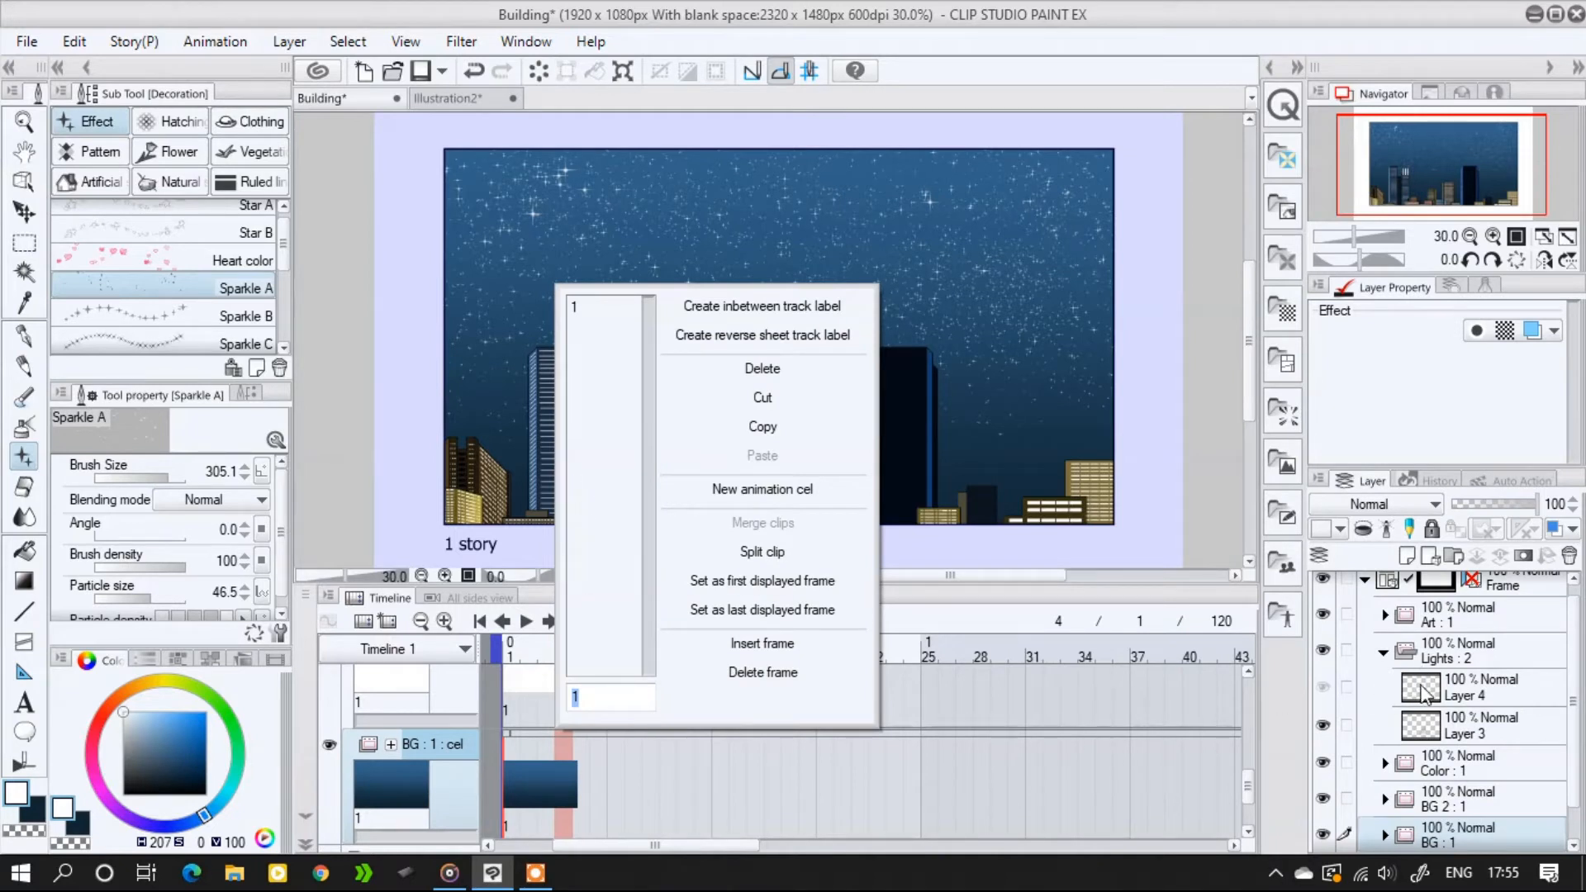
left_click(1461, 693)
left_click(1481, 721)
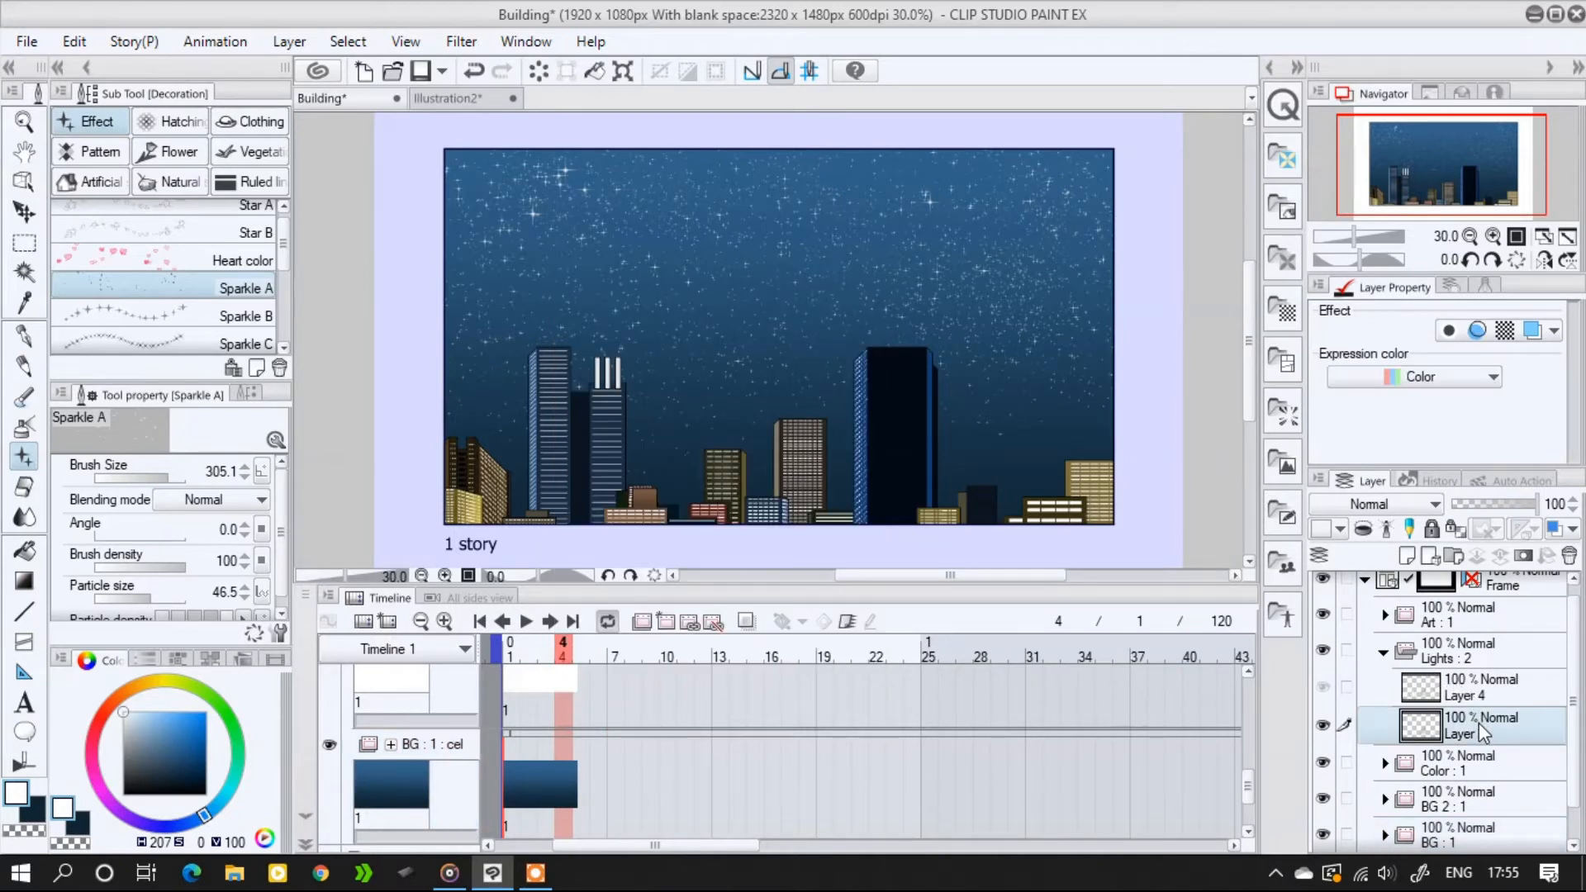
left_click_drag(1248, 791, 1238, 717)
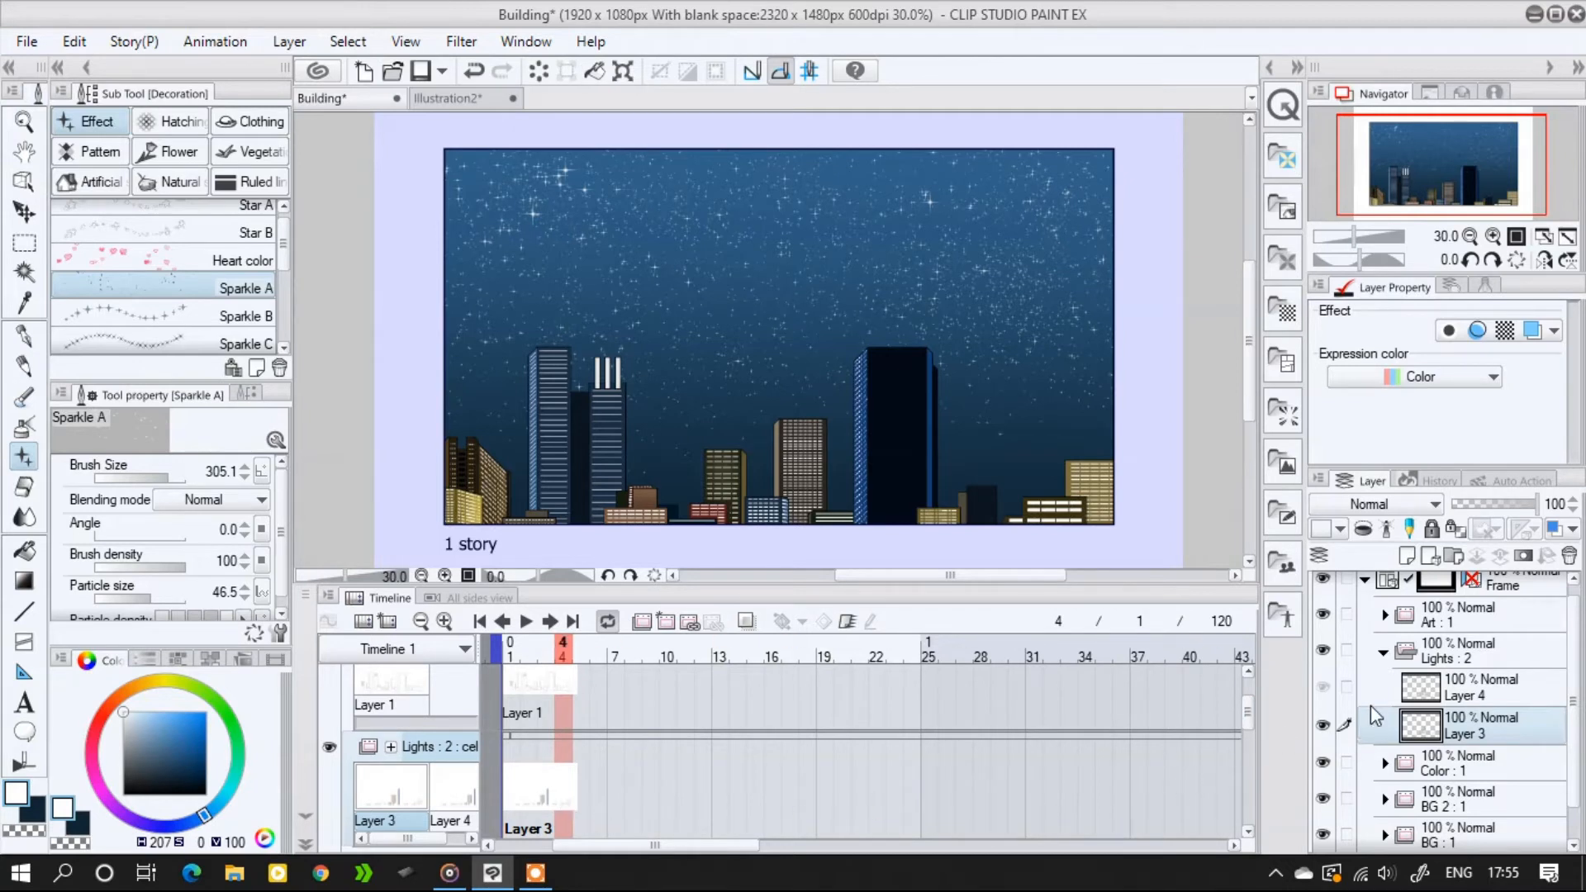
right_click(567, 789)
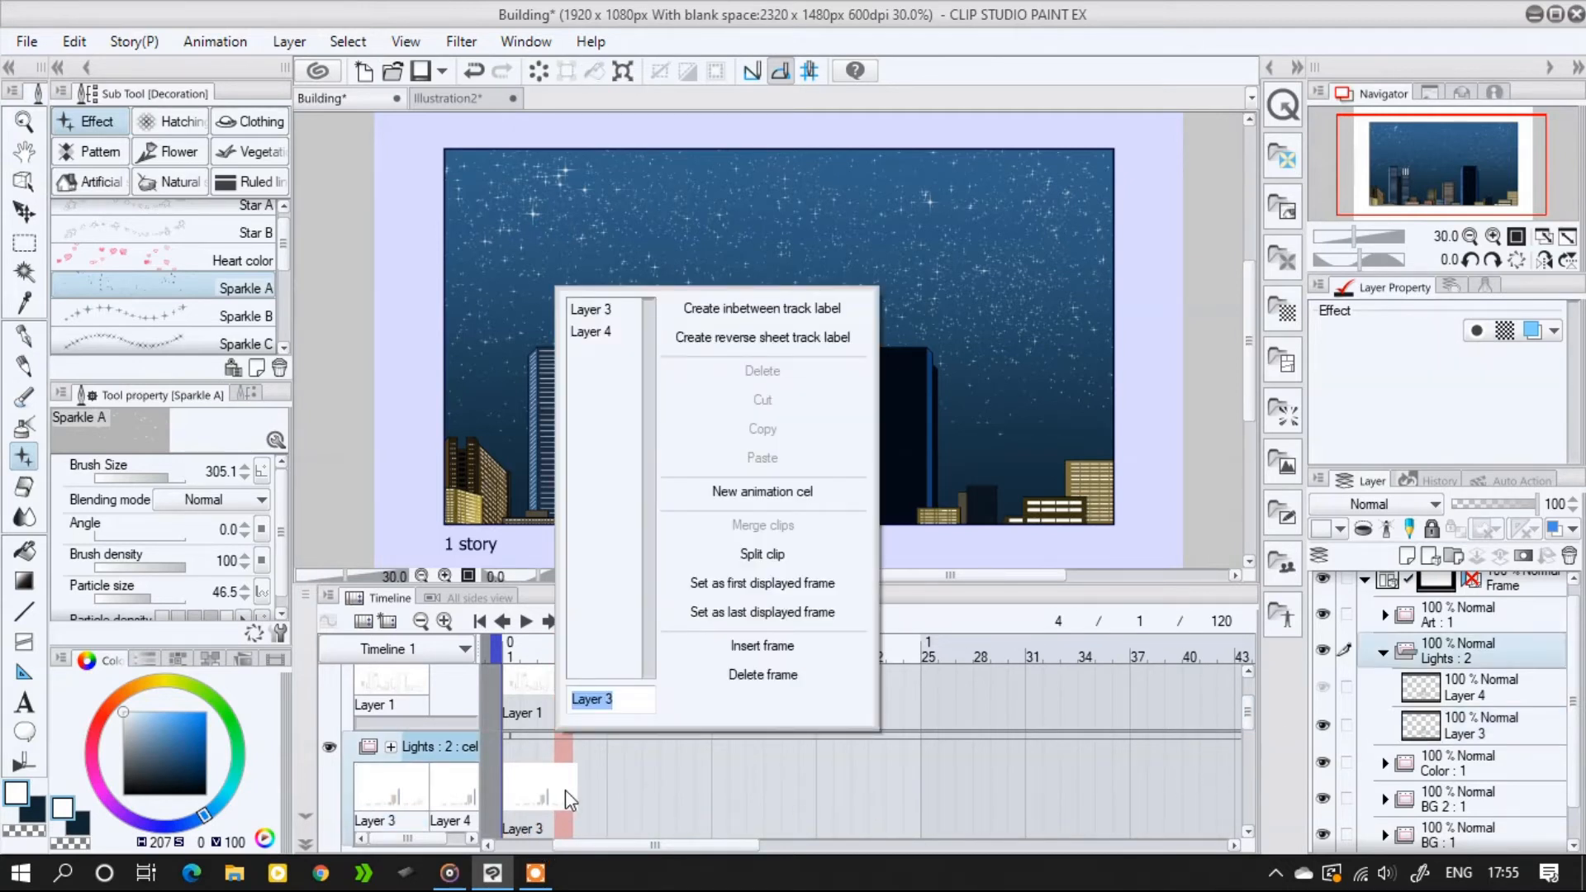
left_click(590, 331)
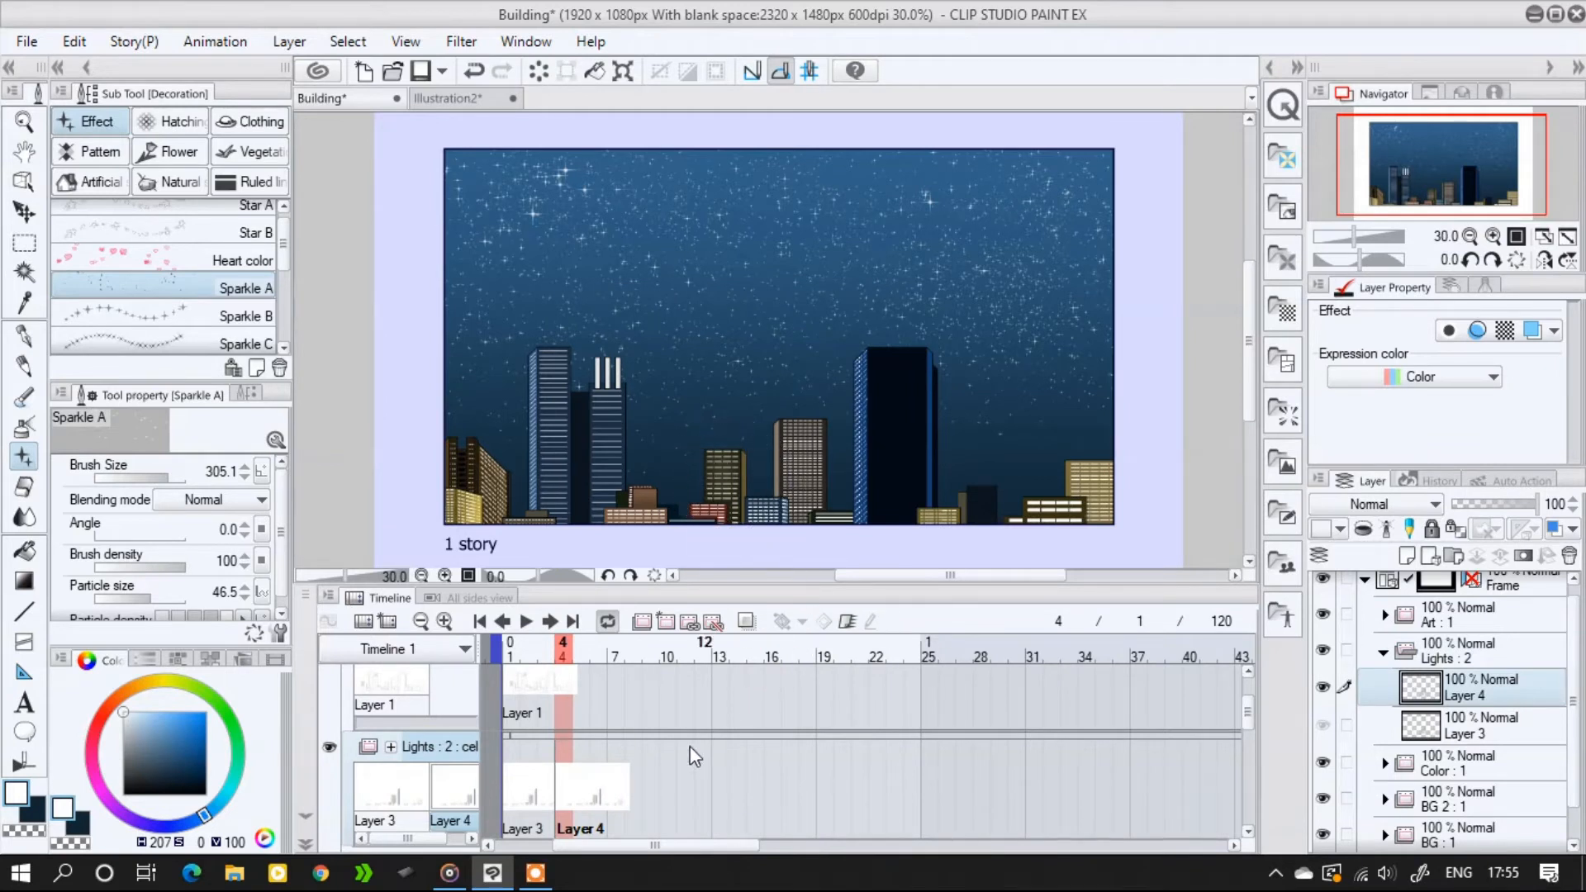
Hide Layer 4 to switch the building lights off in that cel, and play the animation to check it
left_click(1324, 694)
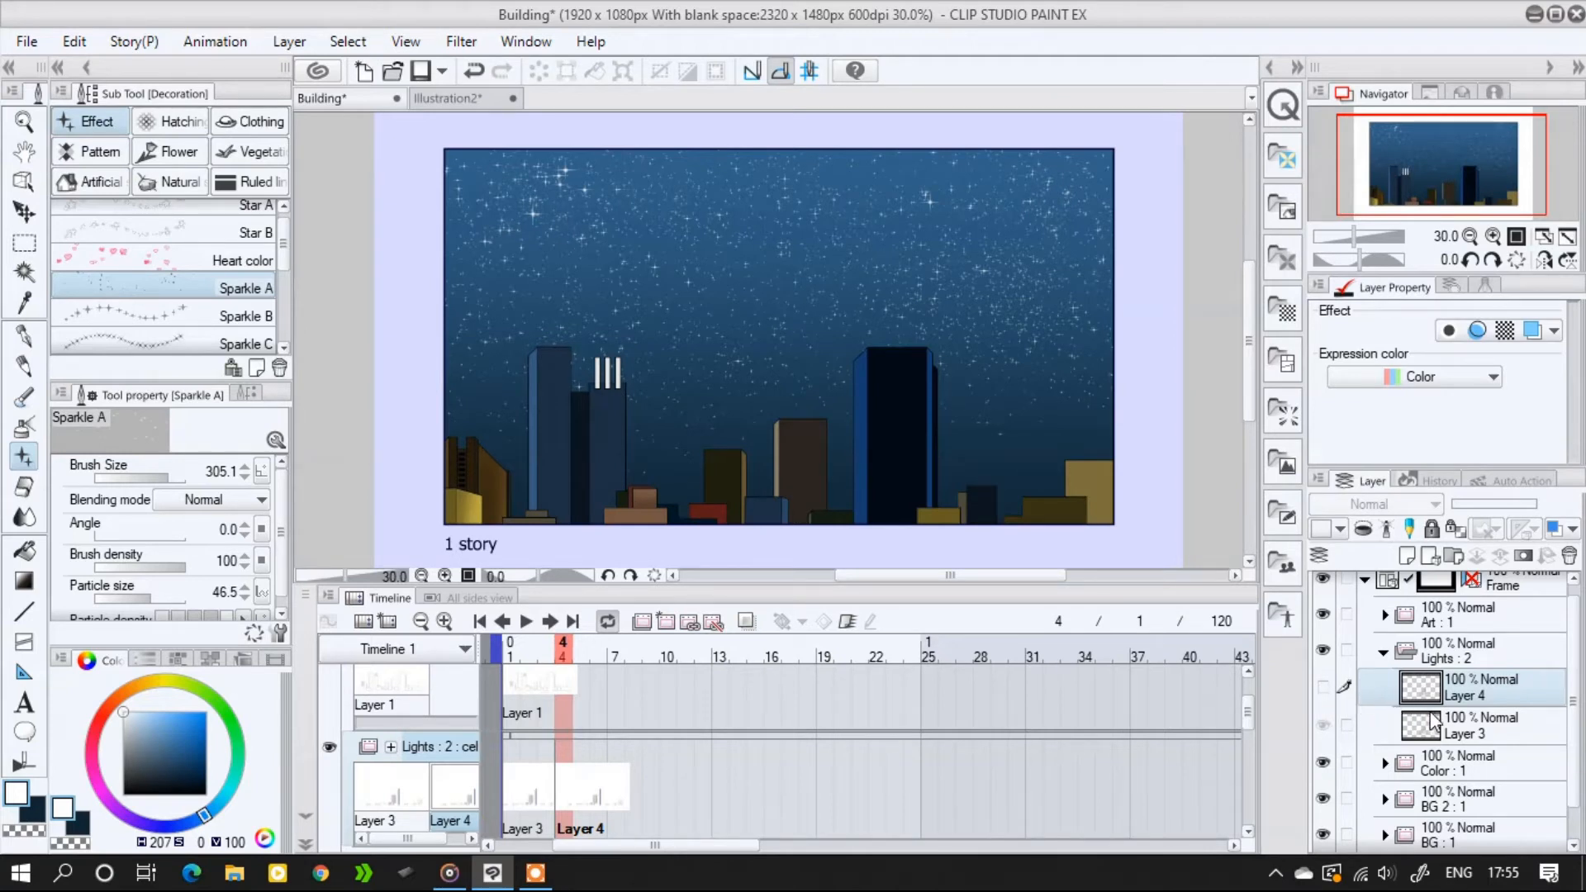
left_click(527, 623)
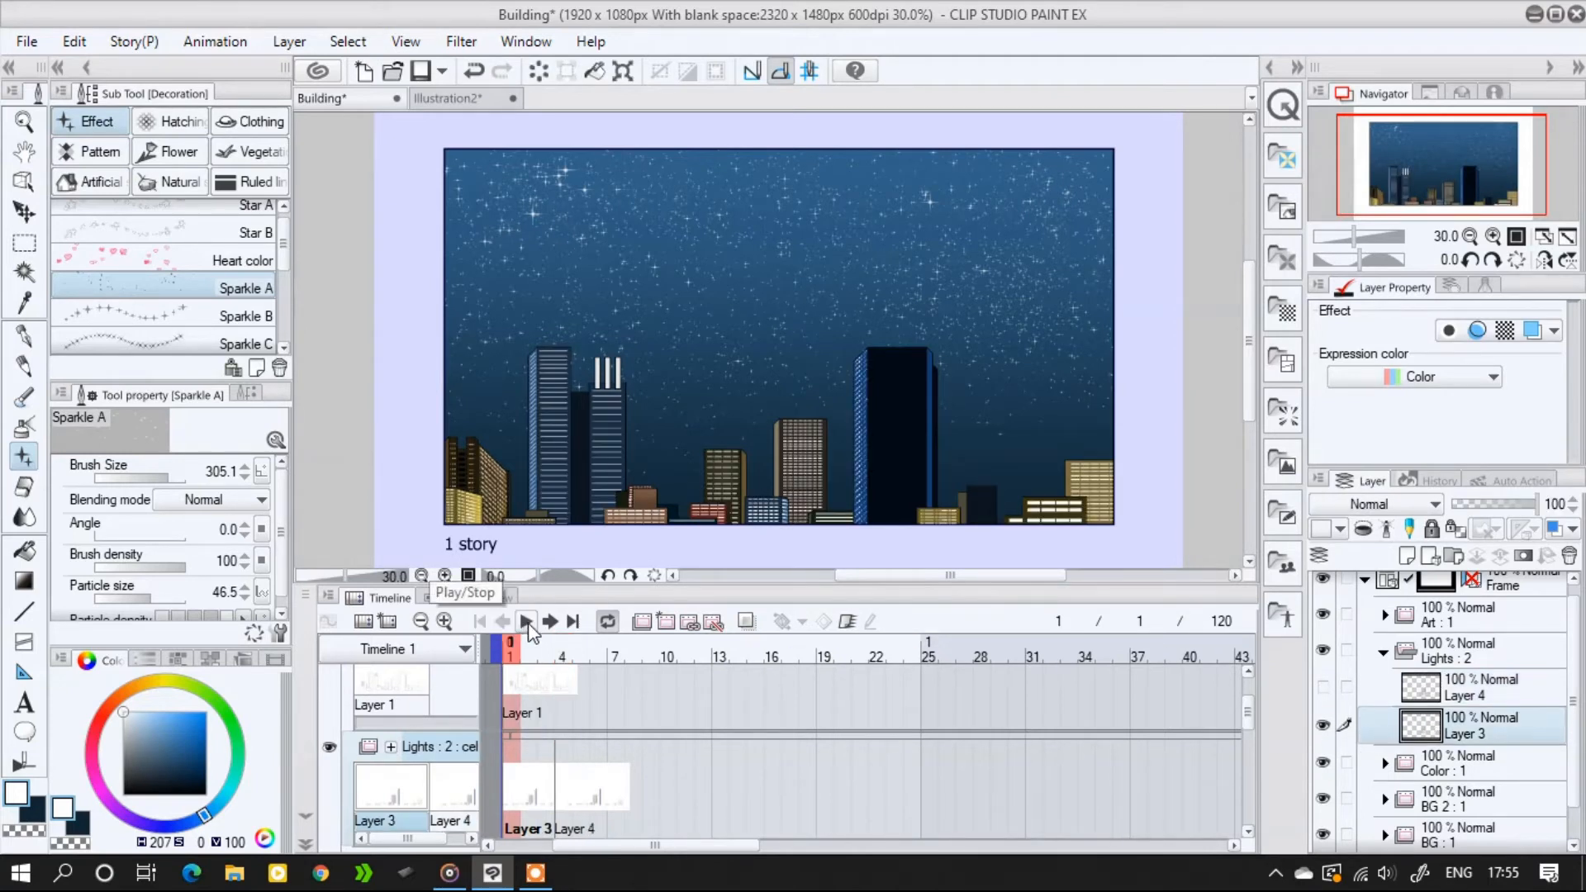
left_click(561, 657)
left_click(587, 659)
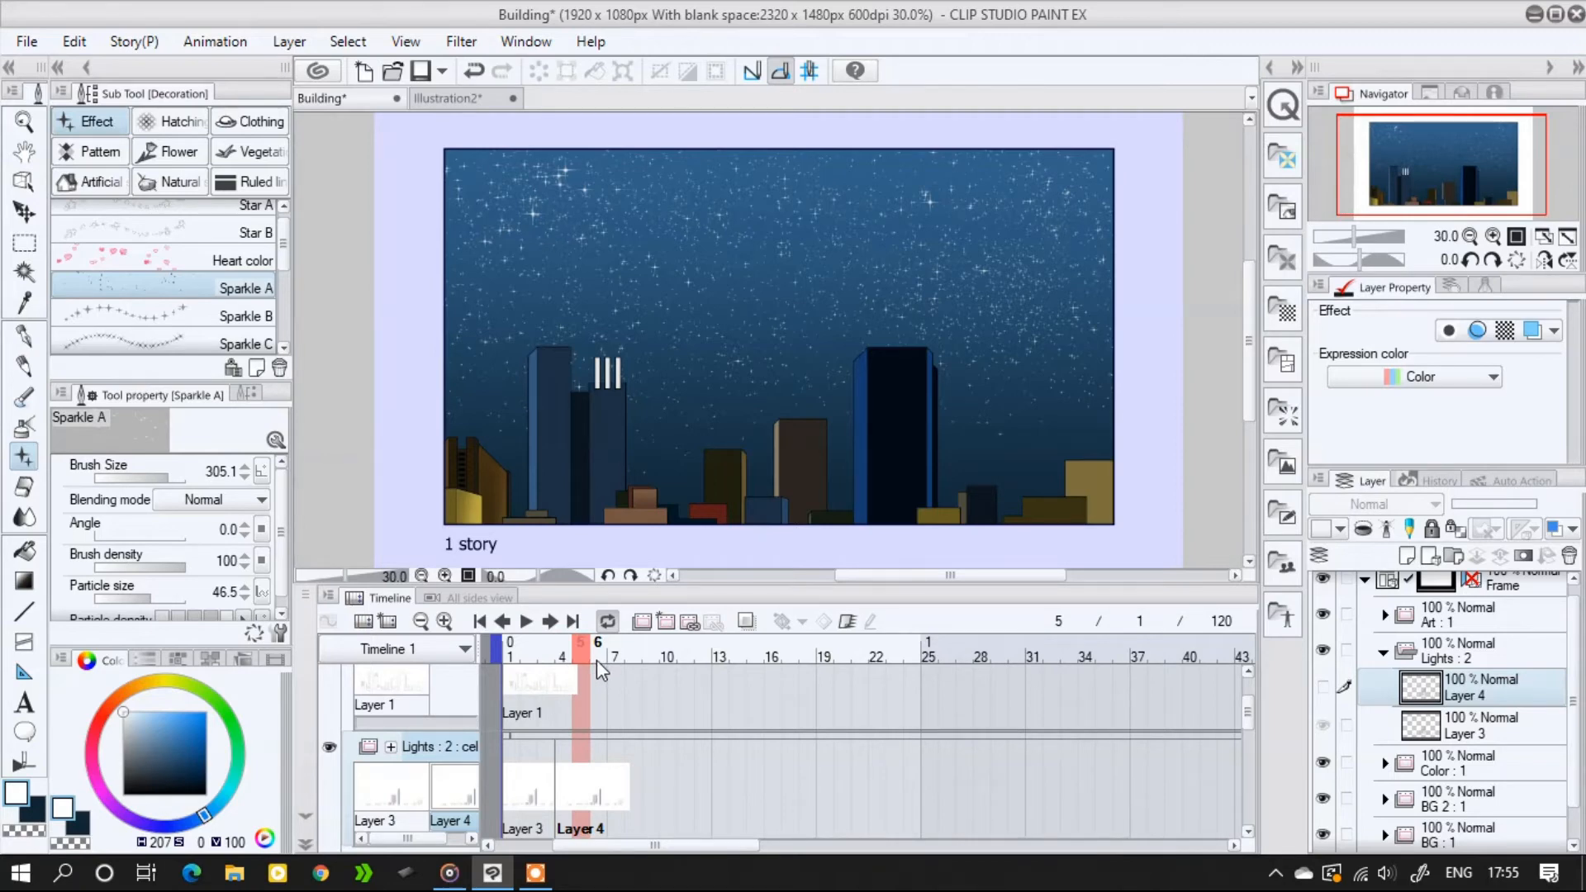
Paste another copy of the lights and assign Layer 3a to frame 6 of the Lights track
left_click(597, 654)
left_click(74, 41)
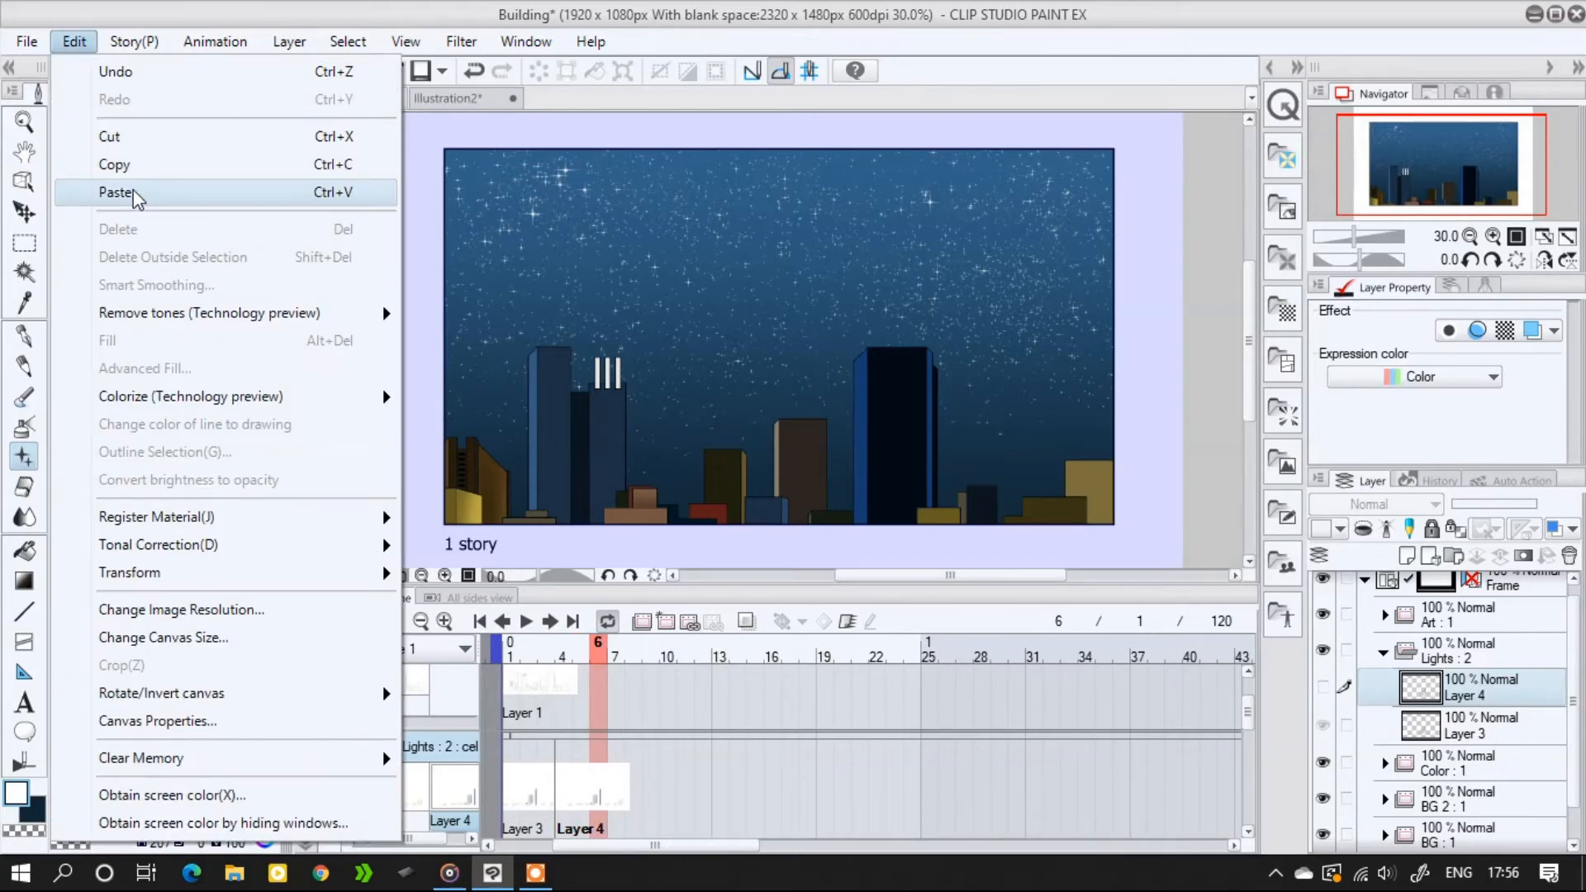
left_click(132, 199)
right_click(598, 796)
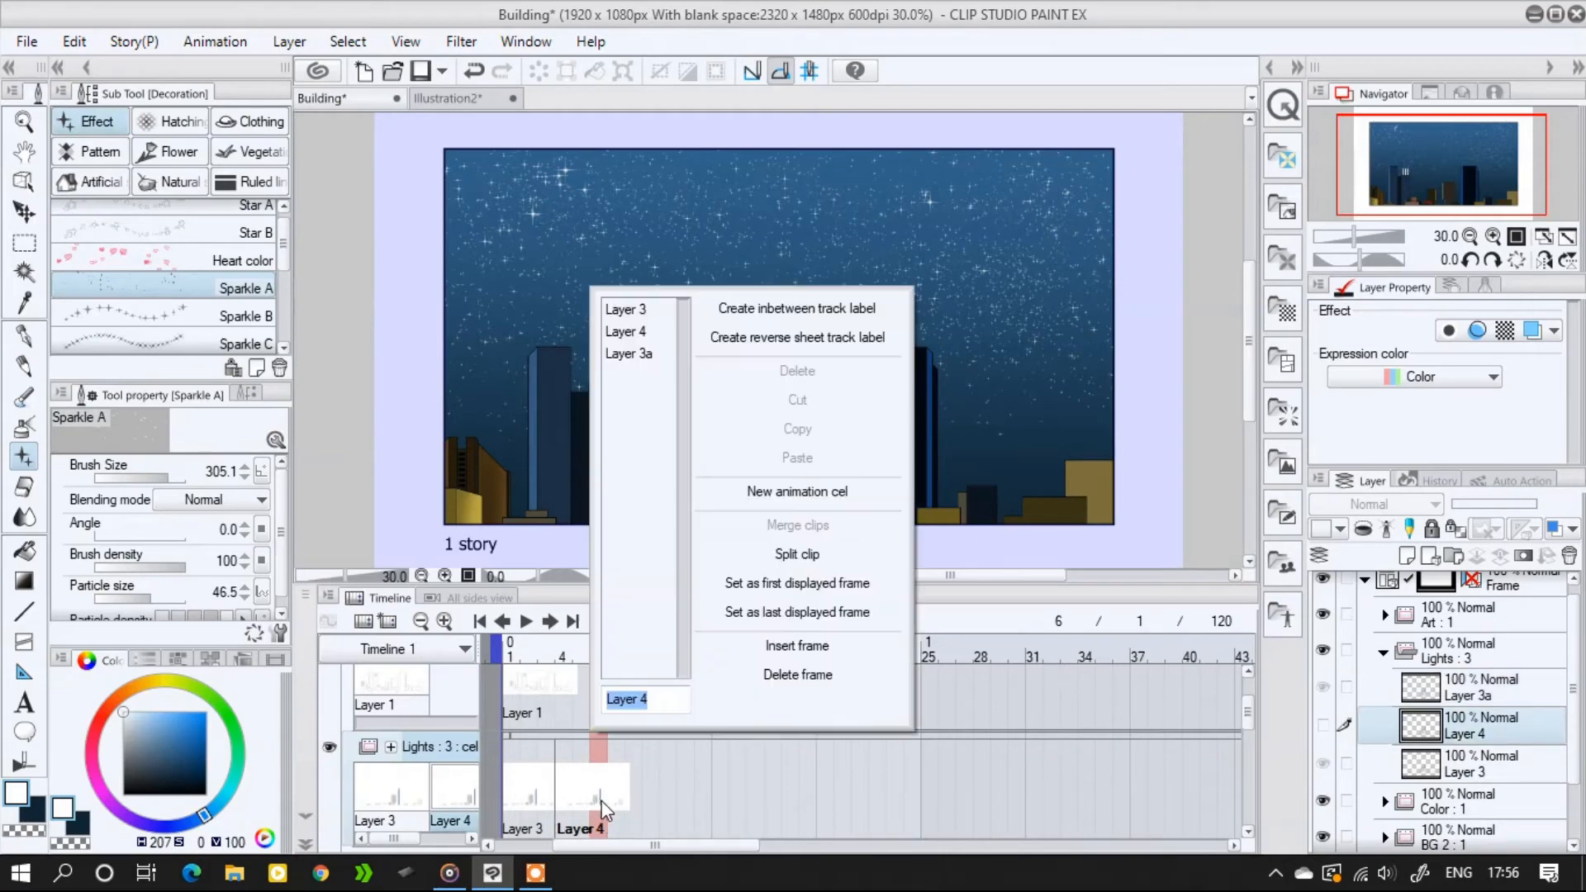
left_click(632, 355)
Move the start of the Layer 3a cel to frame 8 on the Lights track and play the animation to check the timing
left_click(479, 621)
left_click(525, 621)
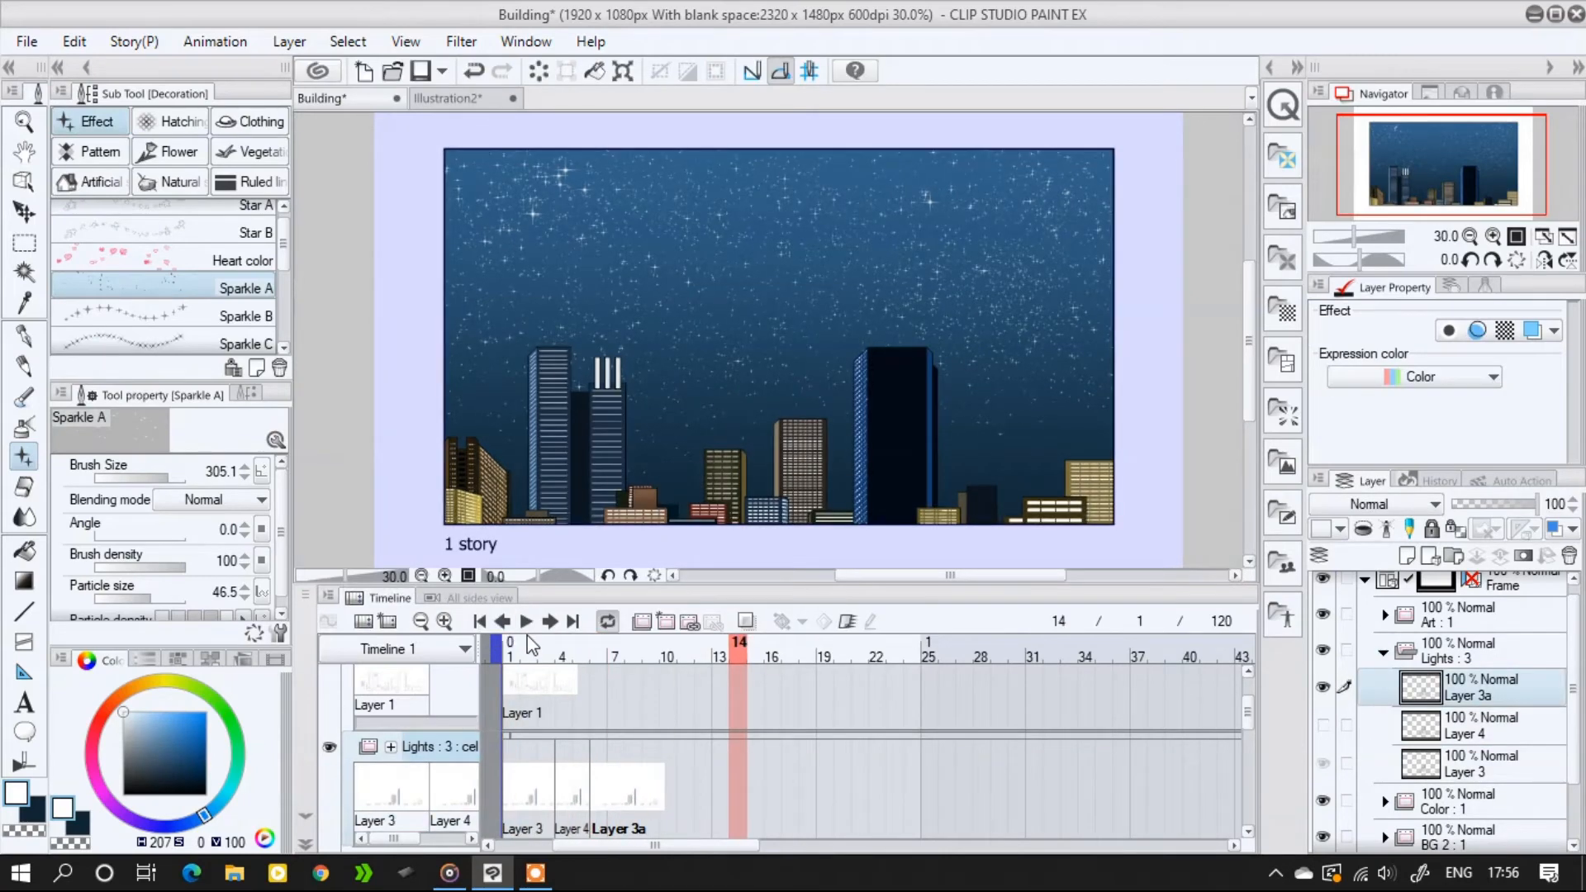
left_click_drag(605, 782, 631, 785)
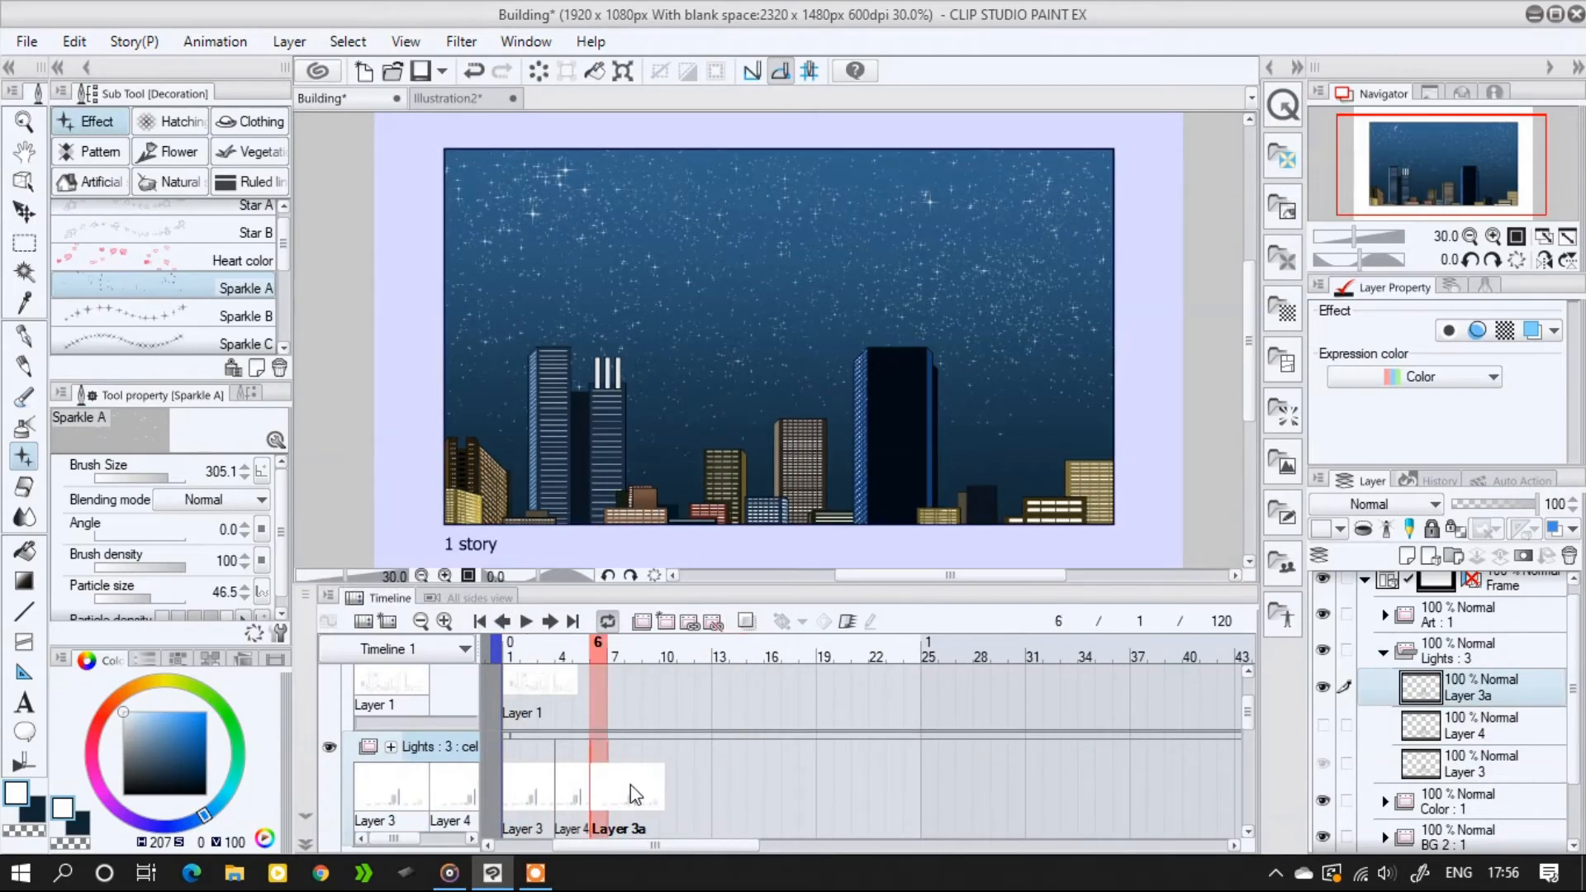
left_click(505, 653)
left_click(524, 622)
left_click(524, 621)
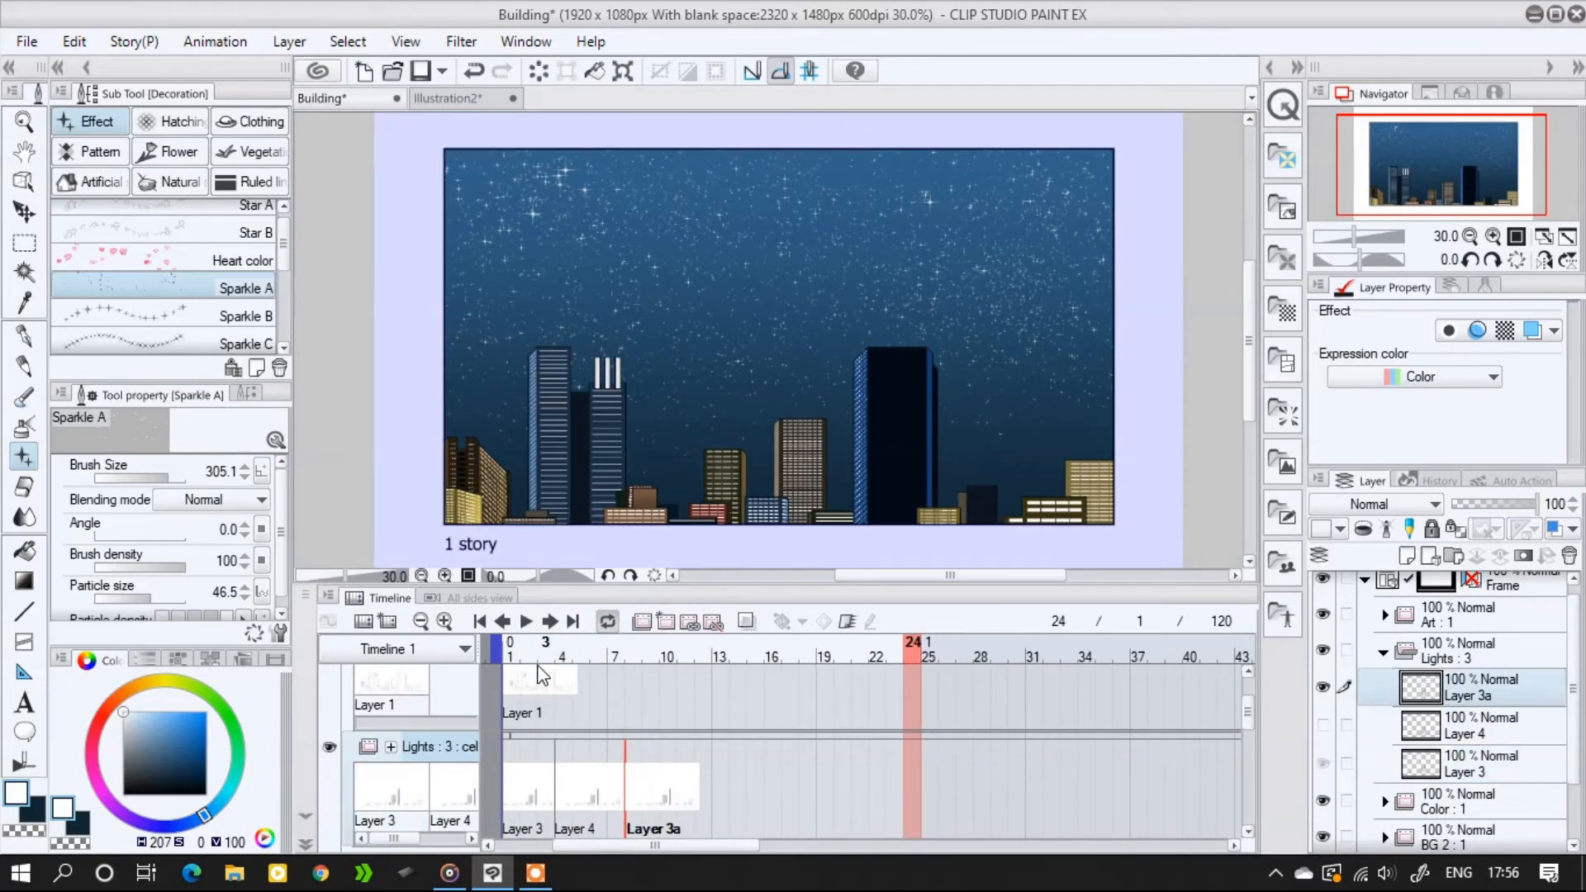
Paste a further copy of the lights, assign Layer 3 Copy to frame 12 of the Lights track and hide that layer
left_click(74, 41)
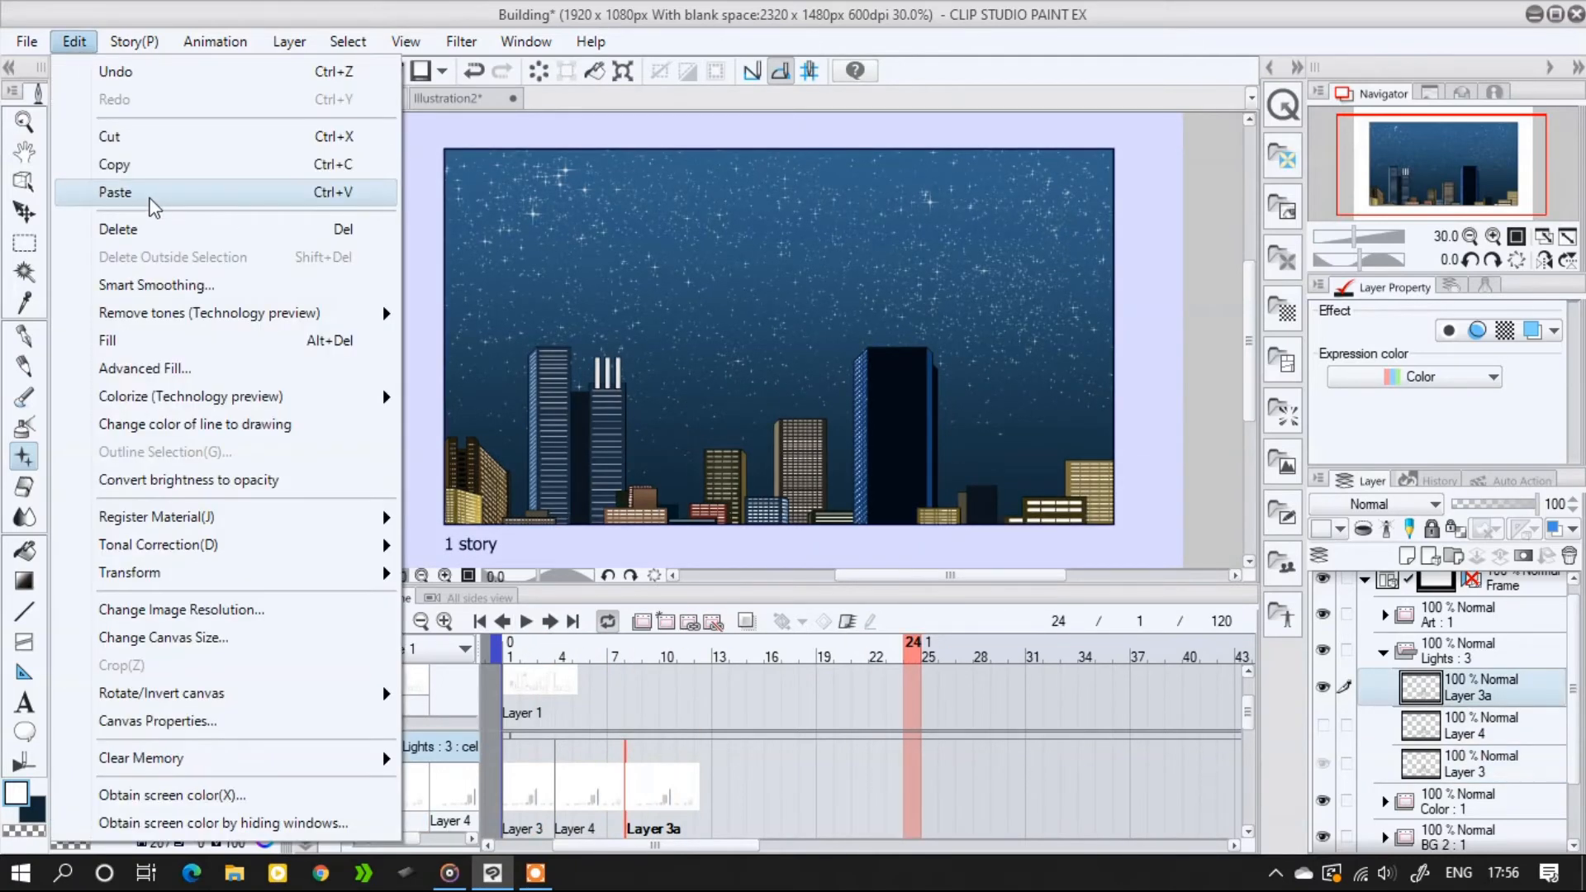
left_click(150, 199)
left_click(637, 795)
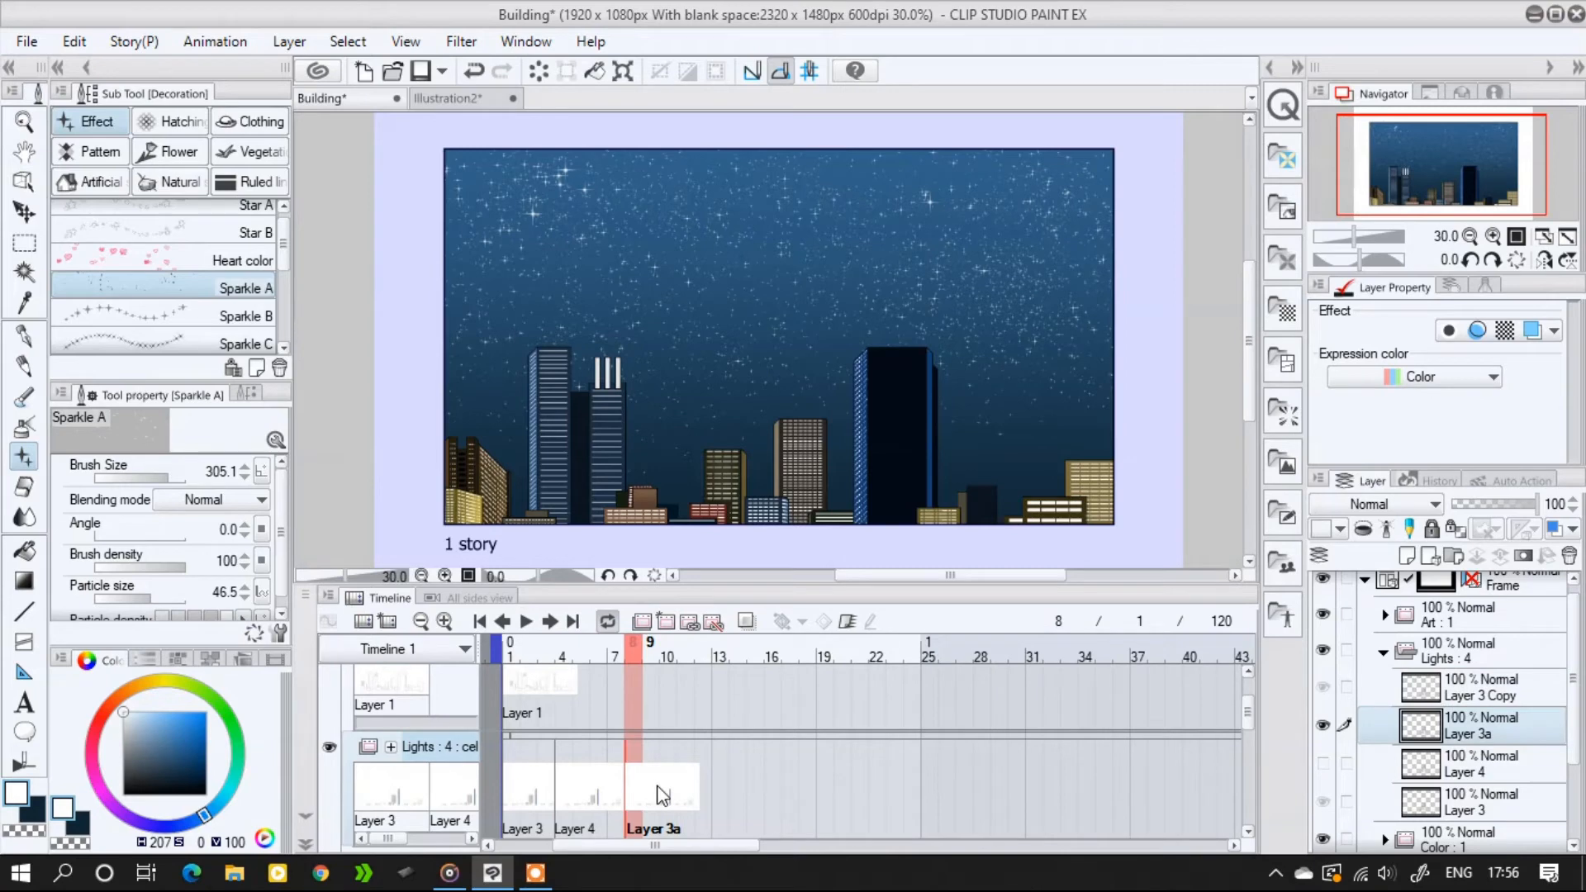
left_click(702, 798)
right_click(709, 815)
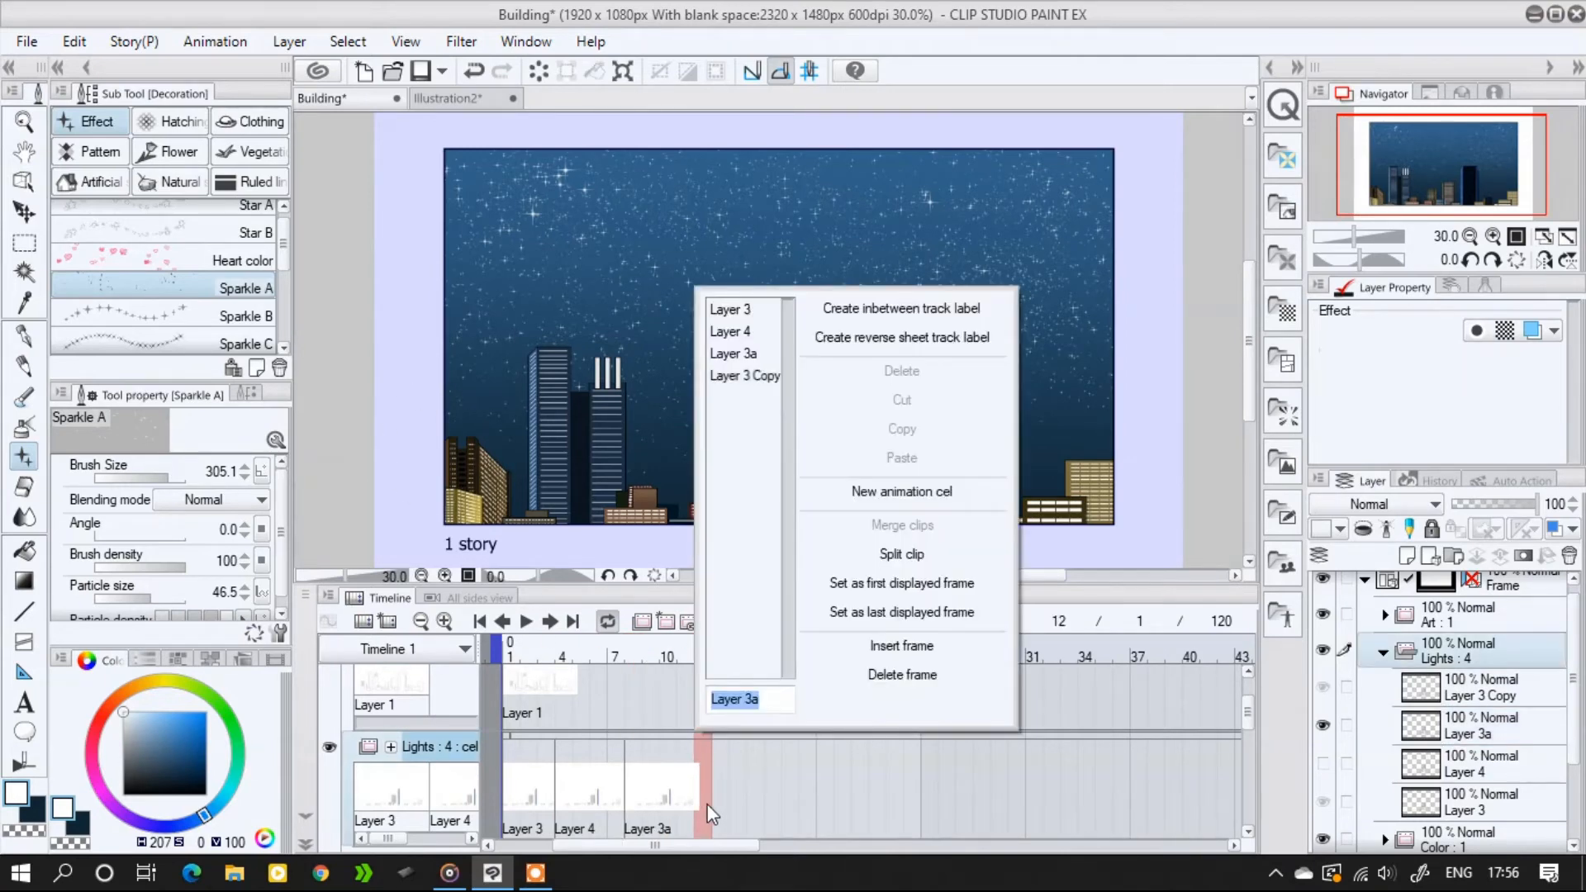
left_click(744, 376)
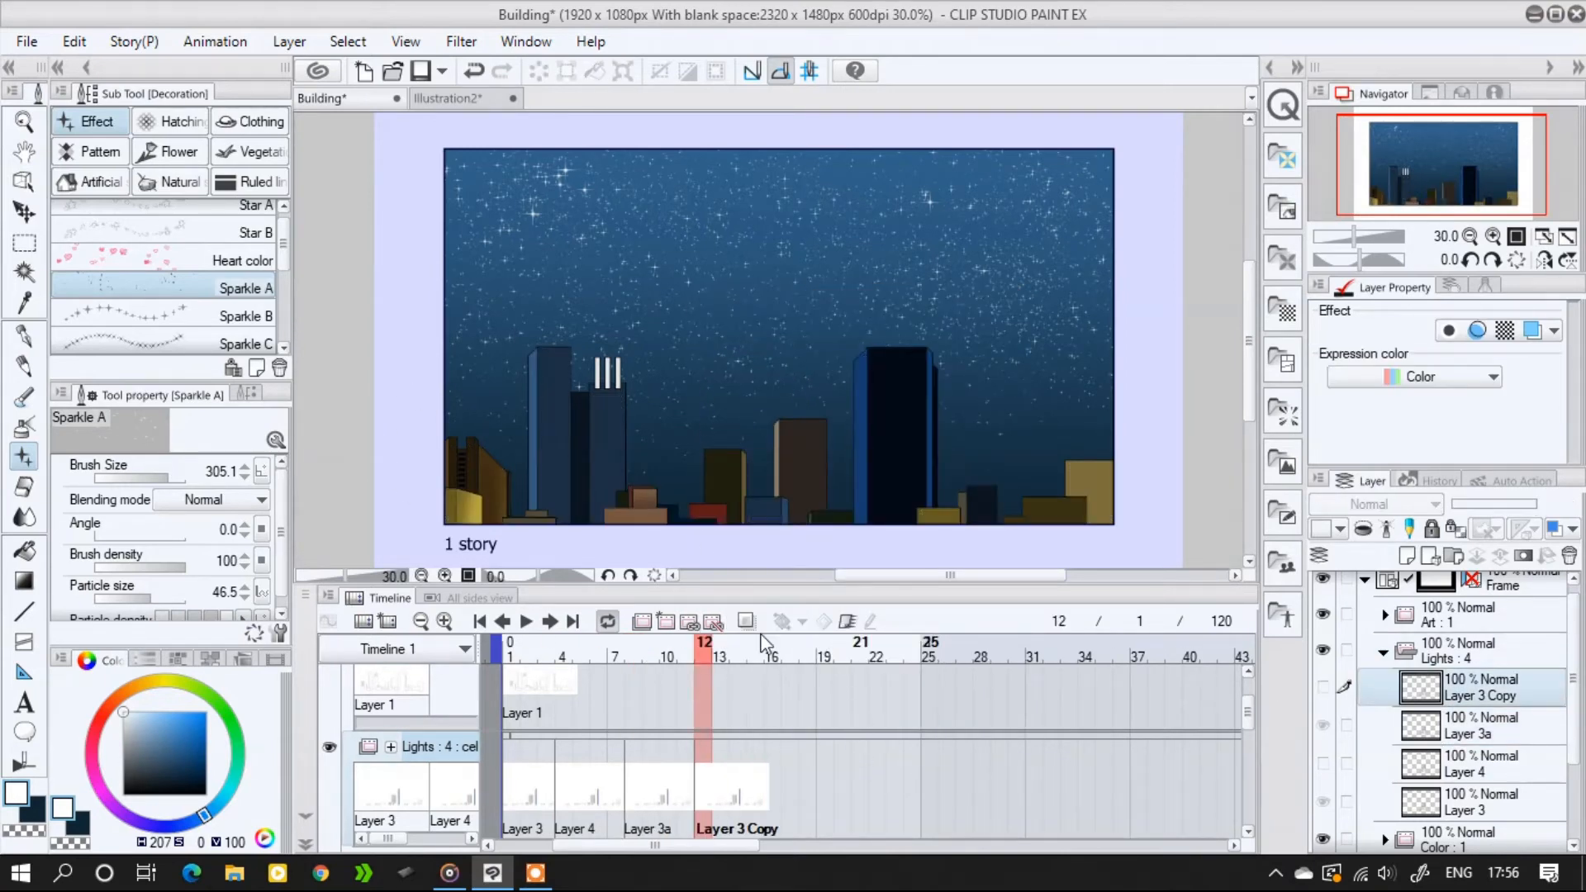
Play the animation from the first frame twice to review the flickering lights
left_click(481, 621)
left_click(521, 621)
left_click(521, 621)
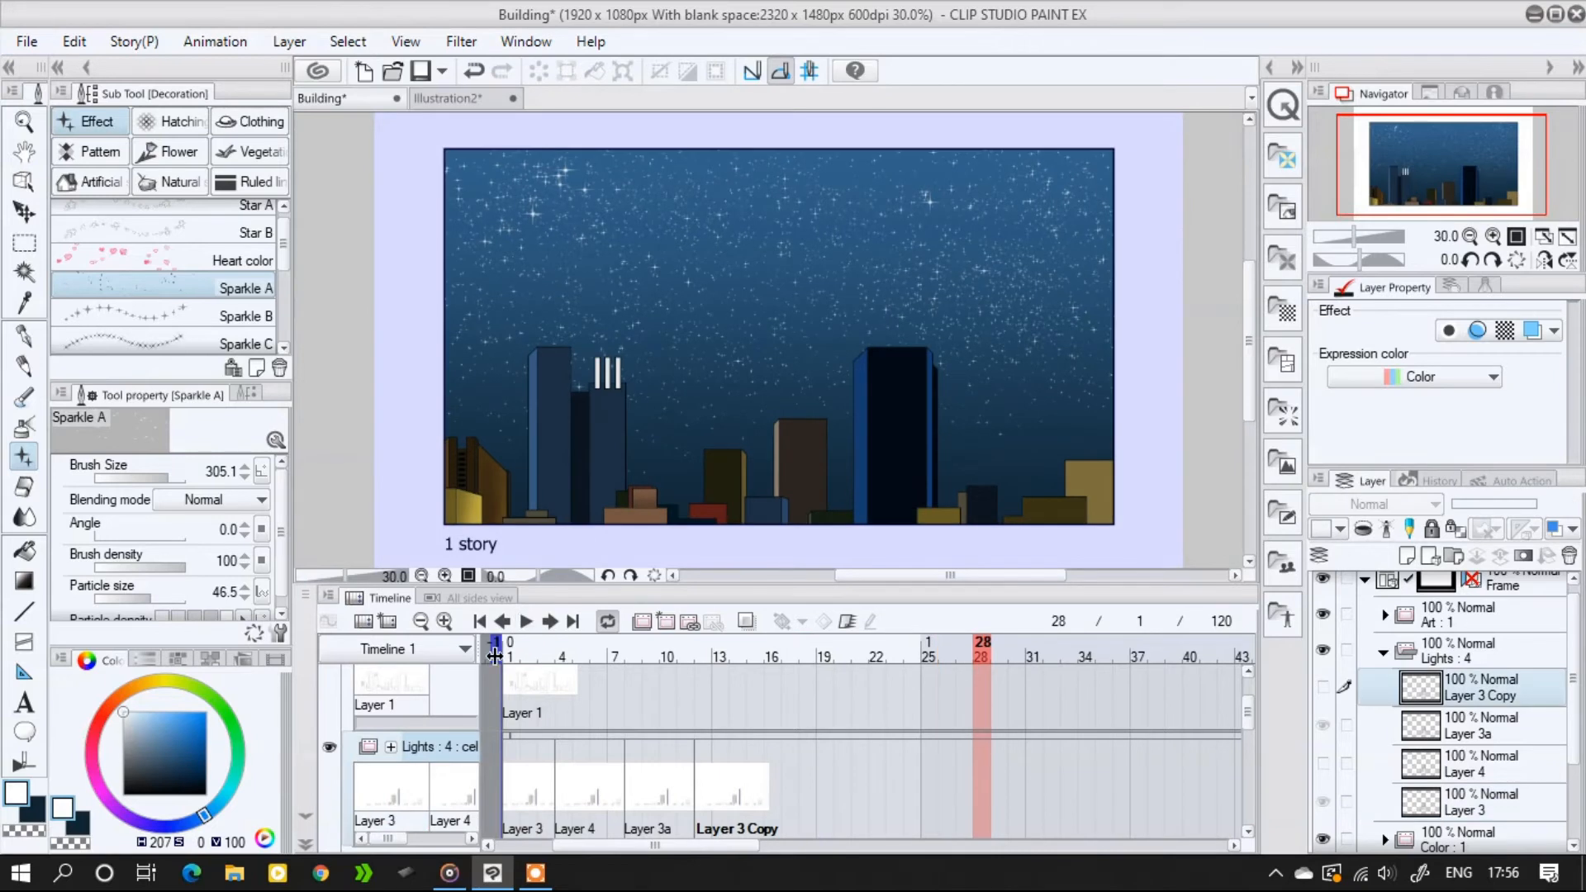
left_click(480, 621)
left_click(524, 623)
left_click(524, 623)
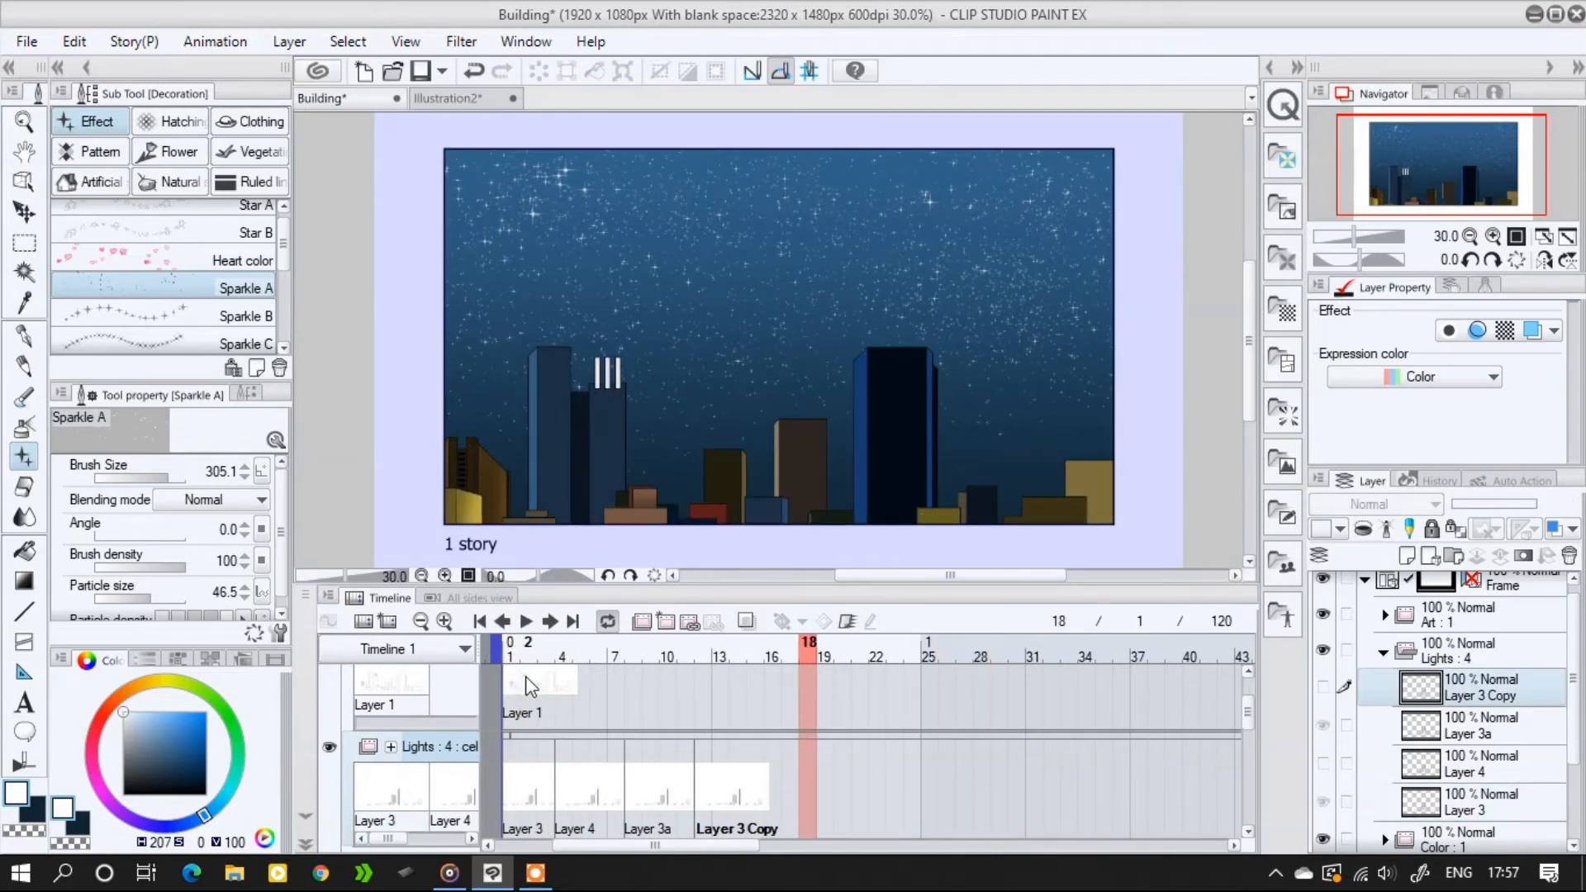
Paste another copy of the lights layer into the Lights folder with frame 15 as the current frame
left_click(1456, 730)
left_click(1472, 702)
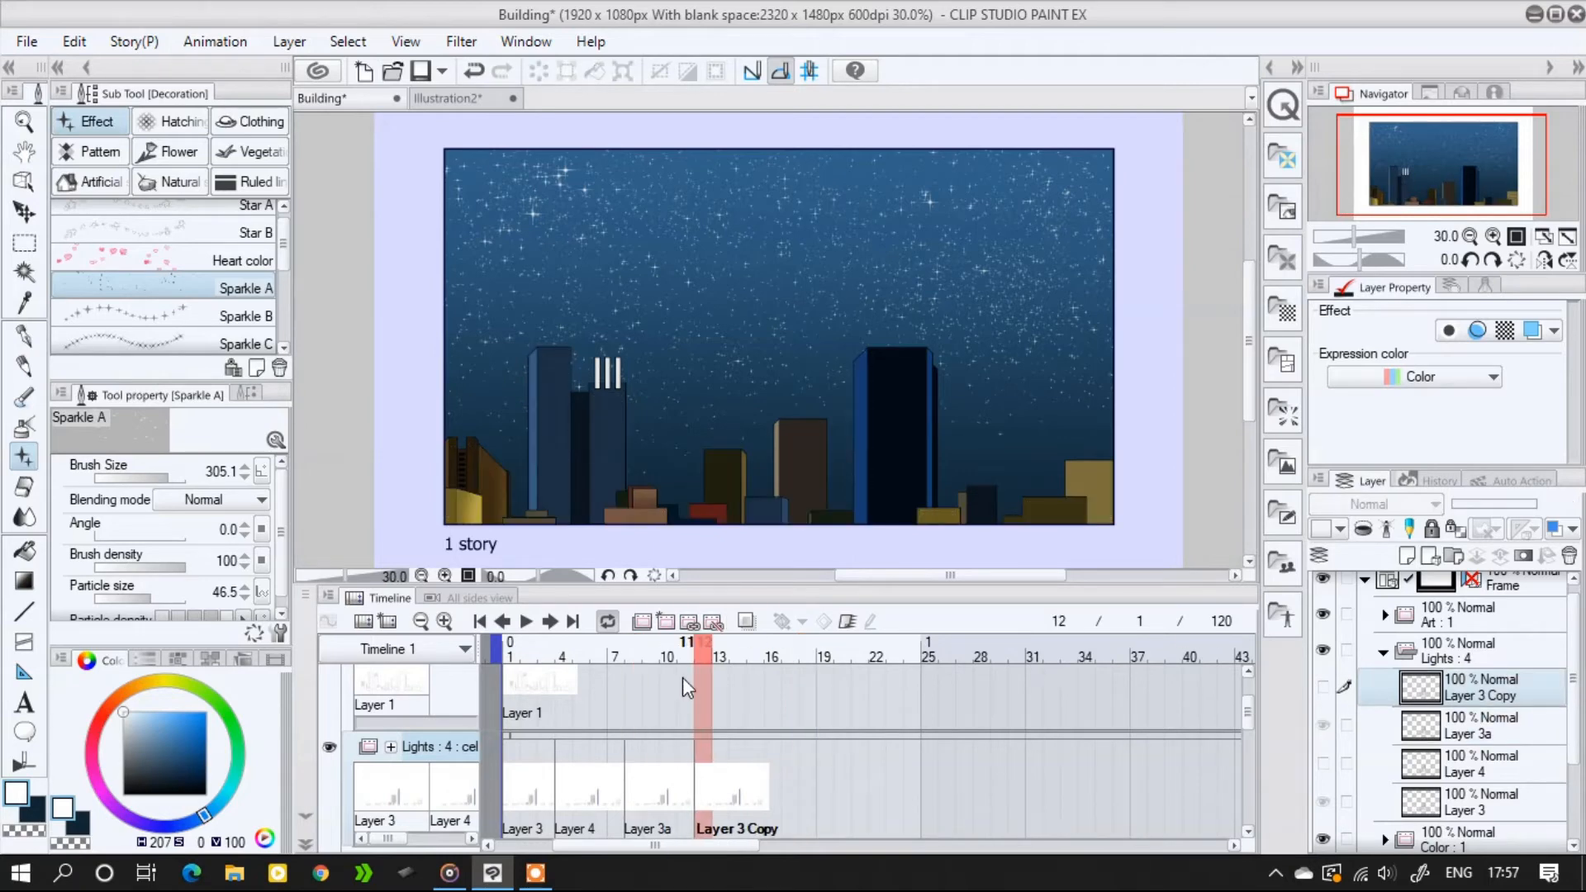
left_click(756, 653)
left_click(74, 42)
left_click(83, 191)
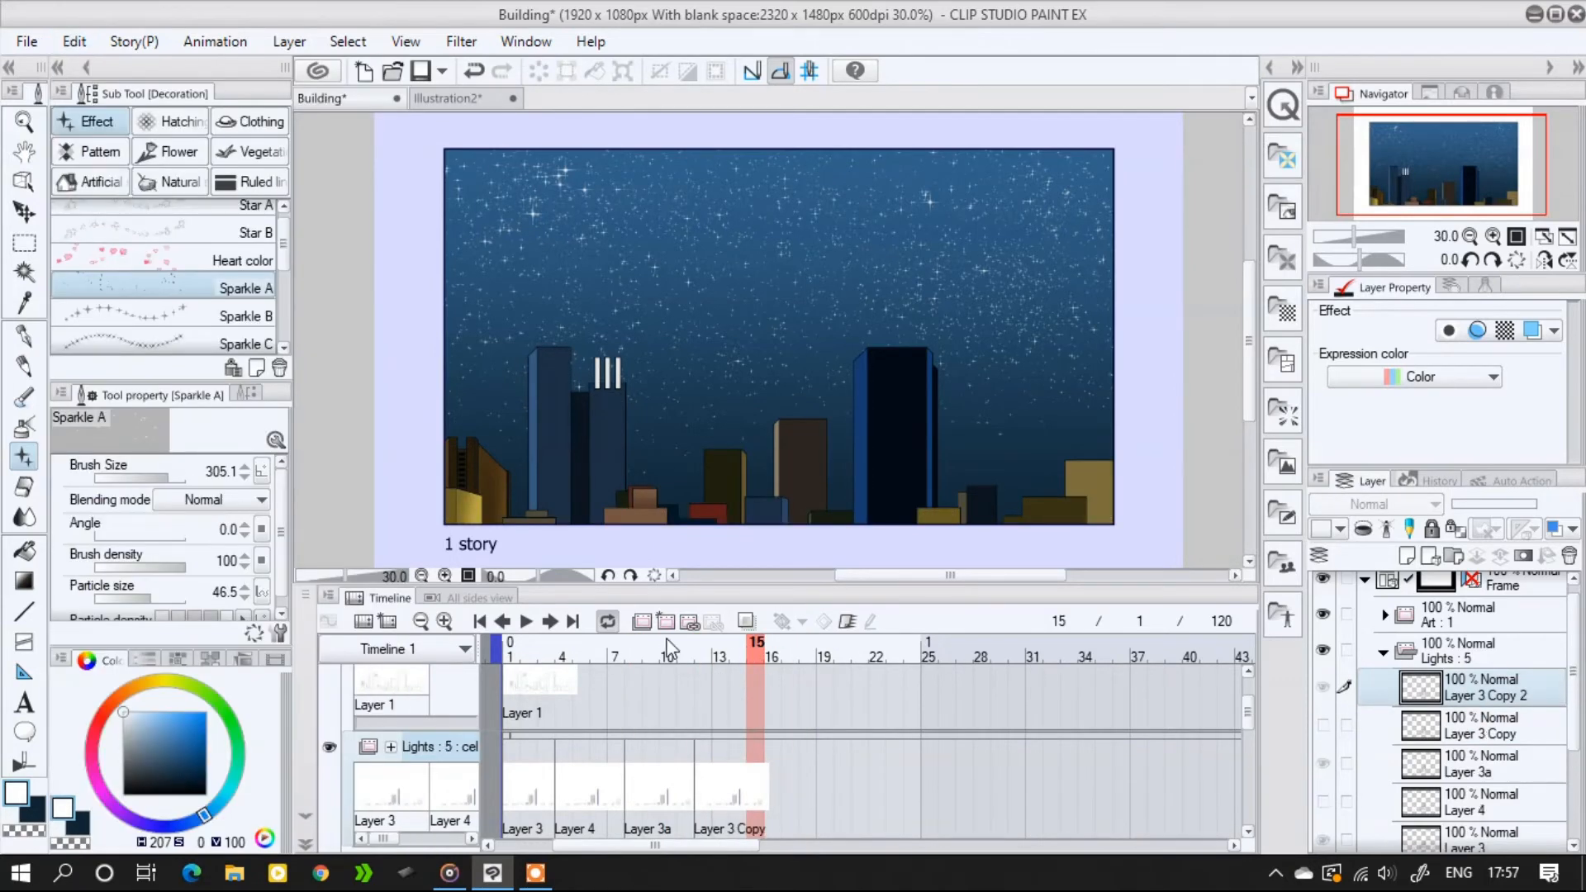
Rename Layer 3 in the Lights folder as L1 and Layer 4 as D1
scroll(1408, 772, "down", 2)
left_click(1442, 773)
double_click(1468, 775)
type("L1")
key("Return")
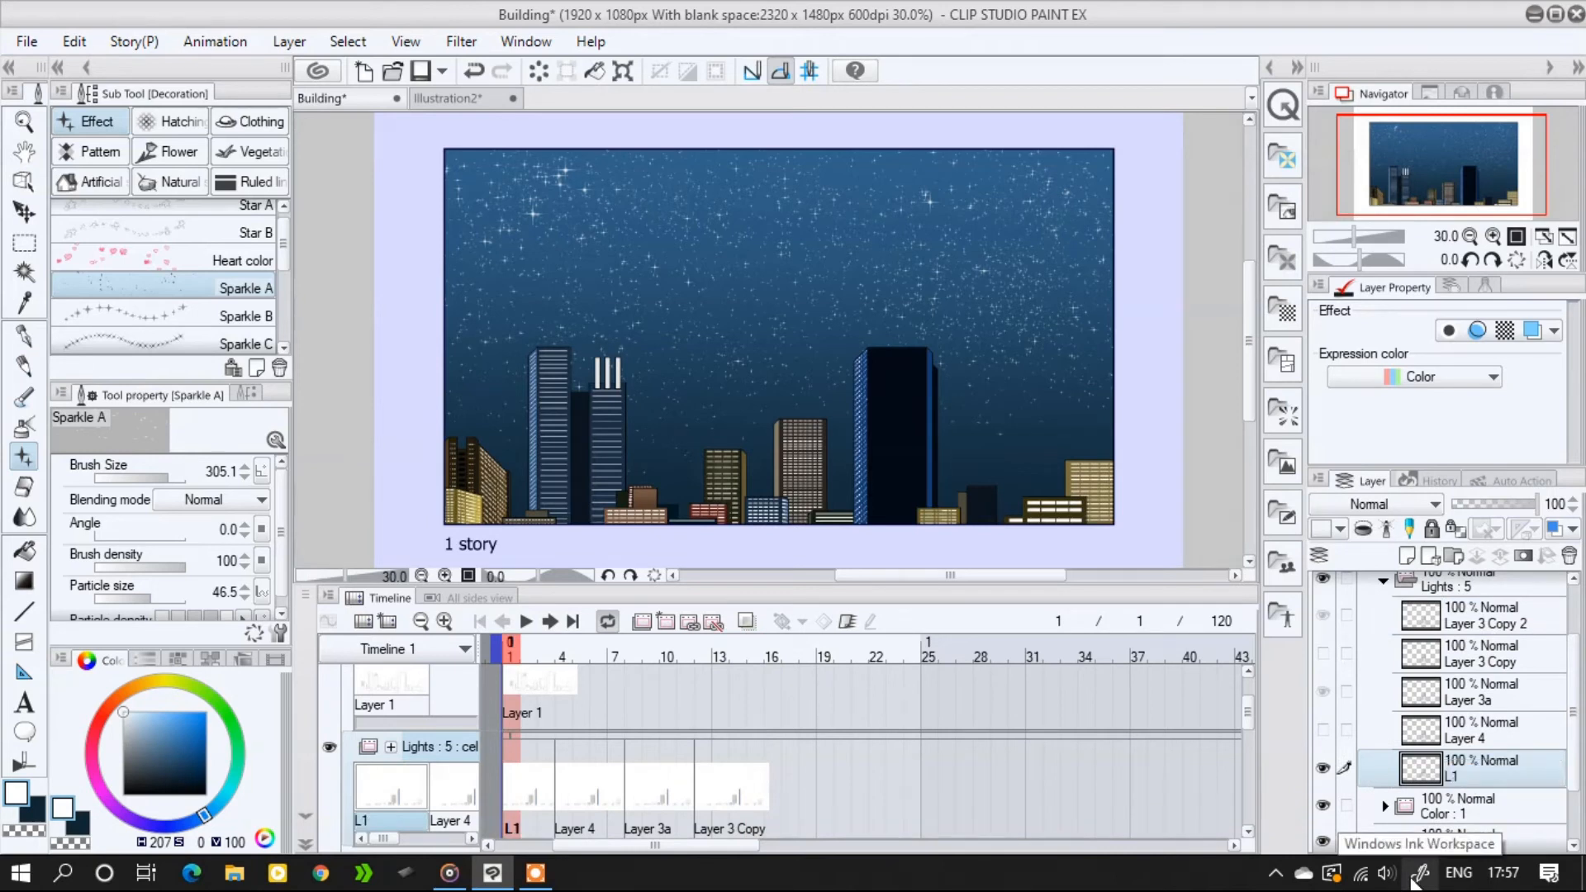
left_click(1491, 738)
double_click(1451, 738)
type("D")
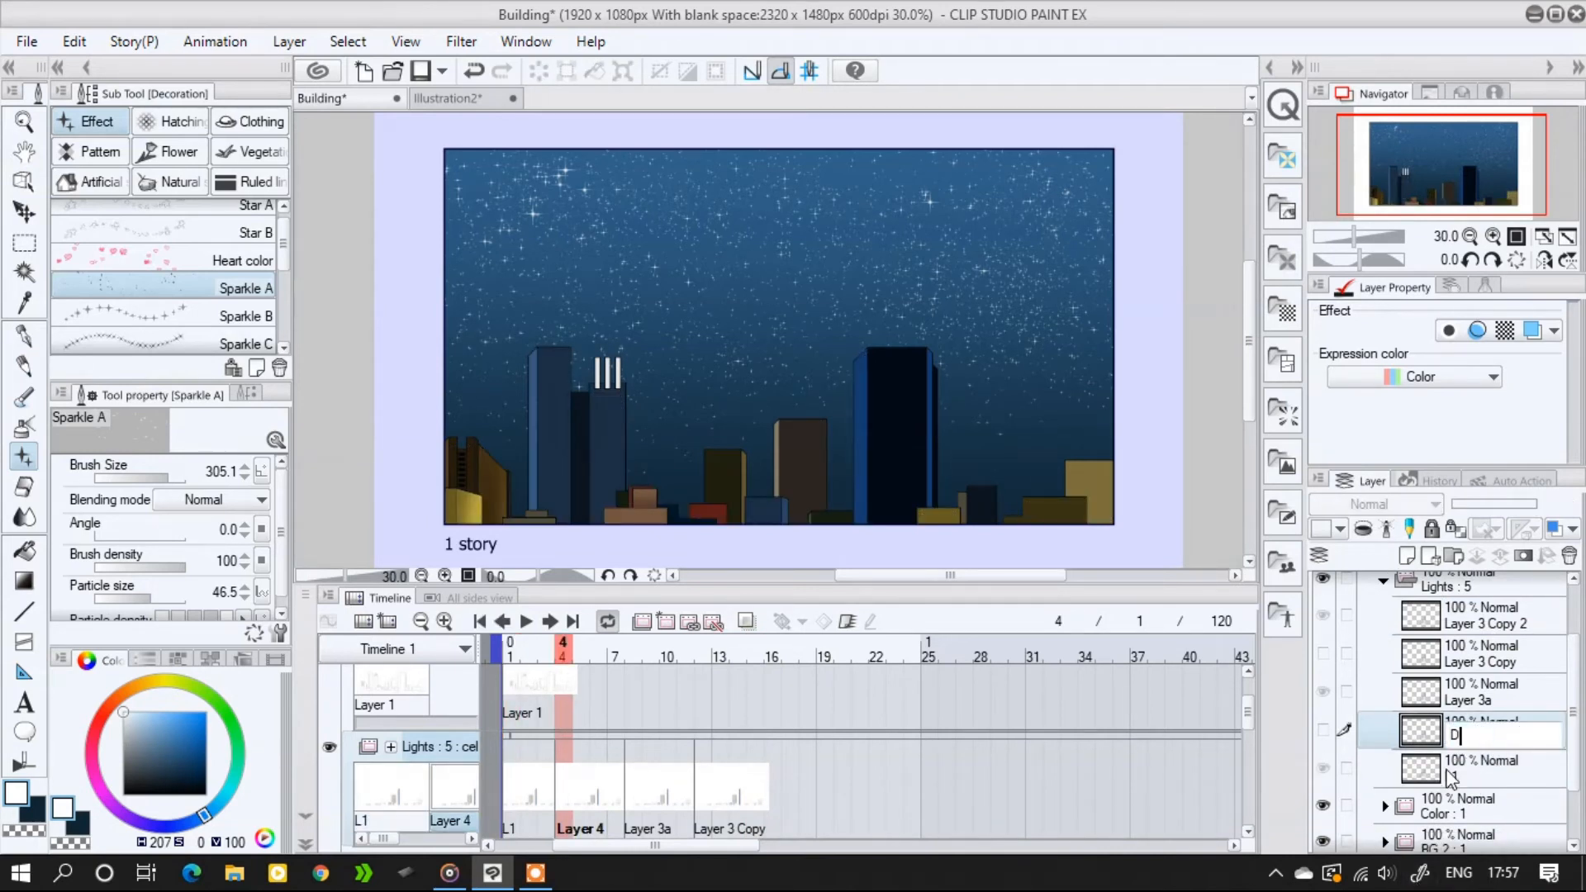
type("1")
key("Return")
Rename Layer 3a in the Lights folder as L2 and Layer 3 Copy as D2
left_click(1452, 701)
double_click(1452, 698)
type("L2")
key("Return")
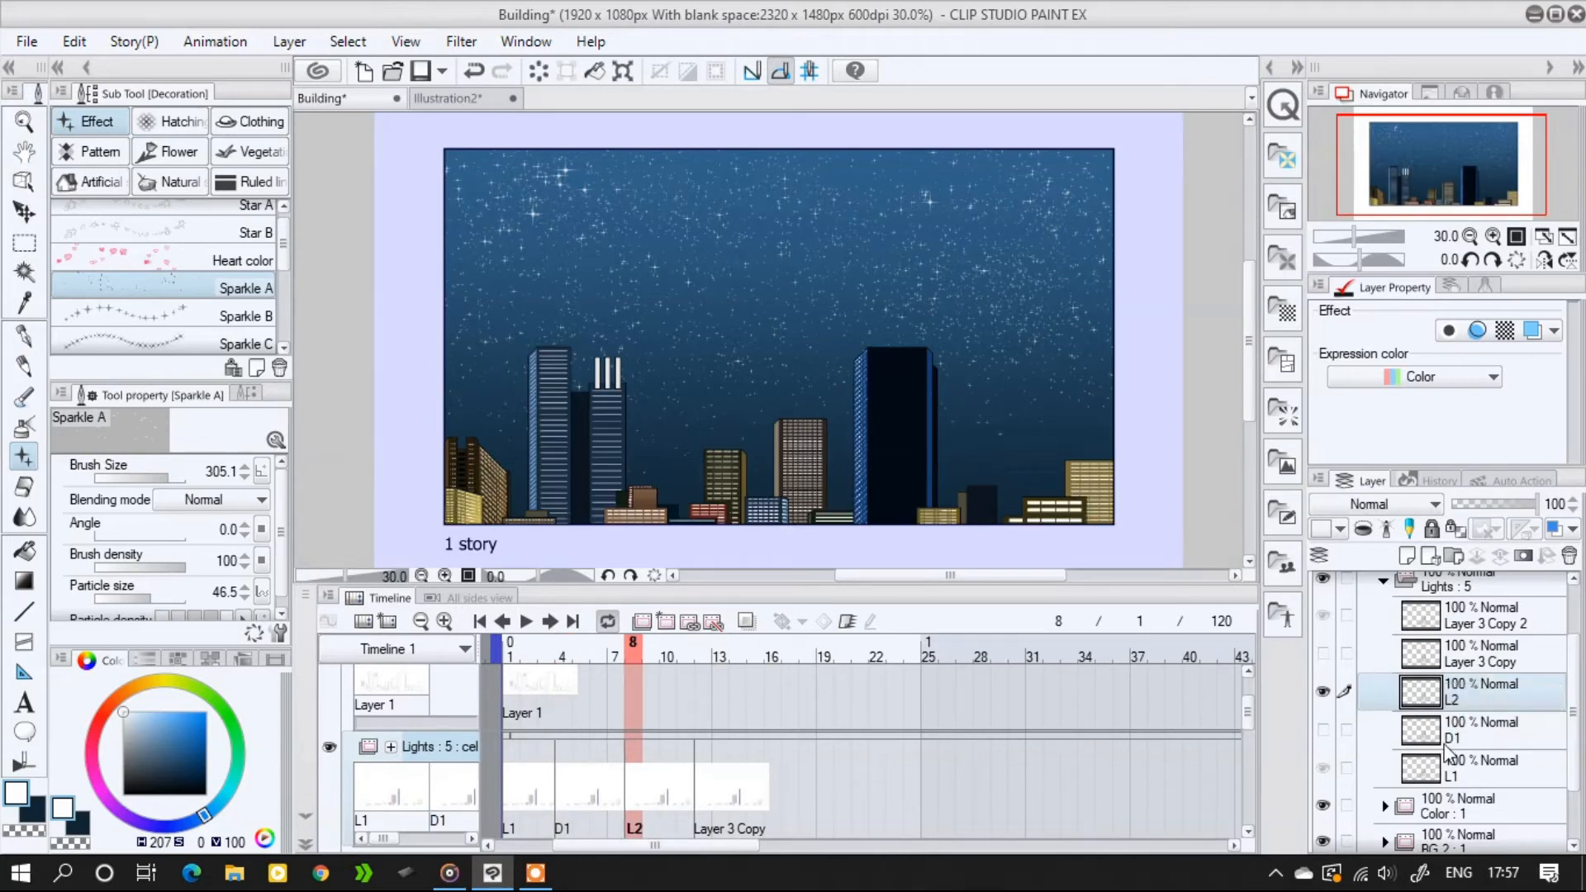
double_click(1487, 665)
type("D2")
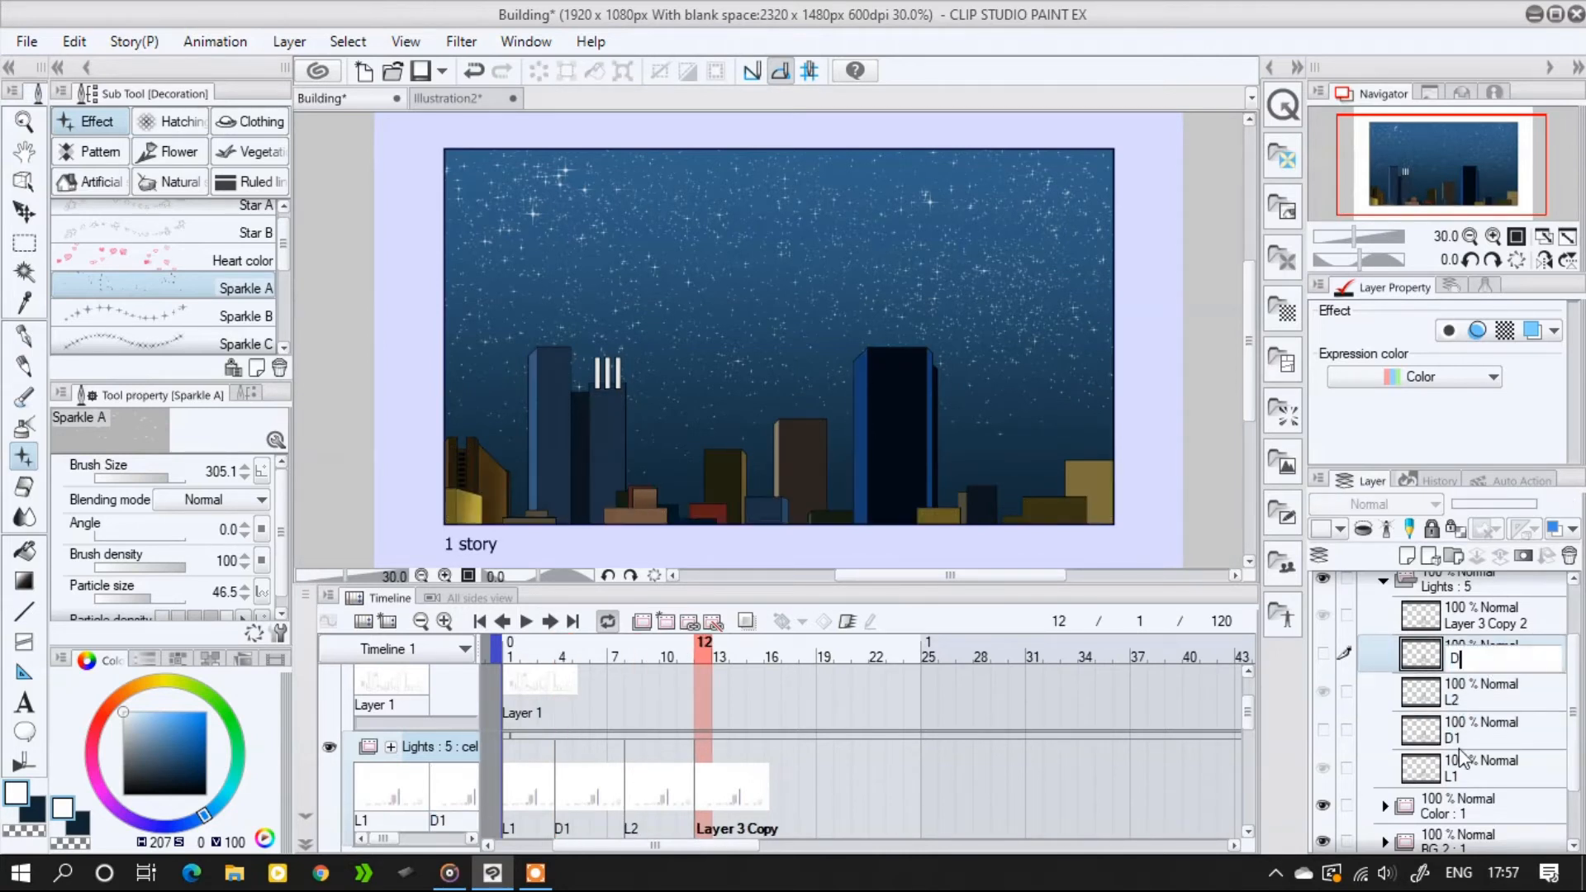
key("Return")
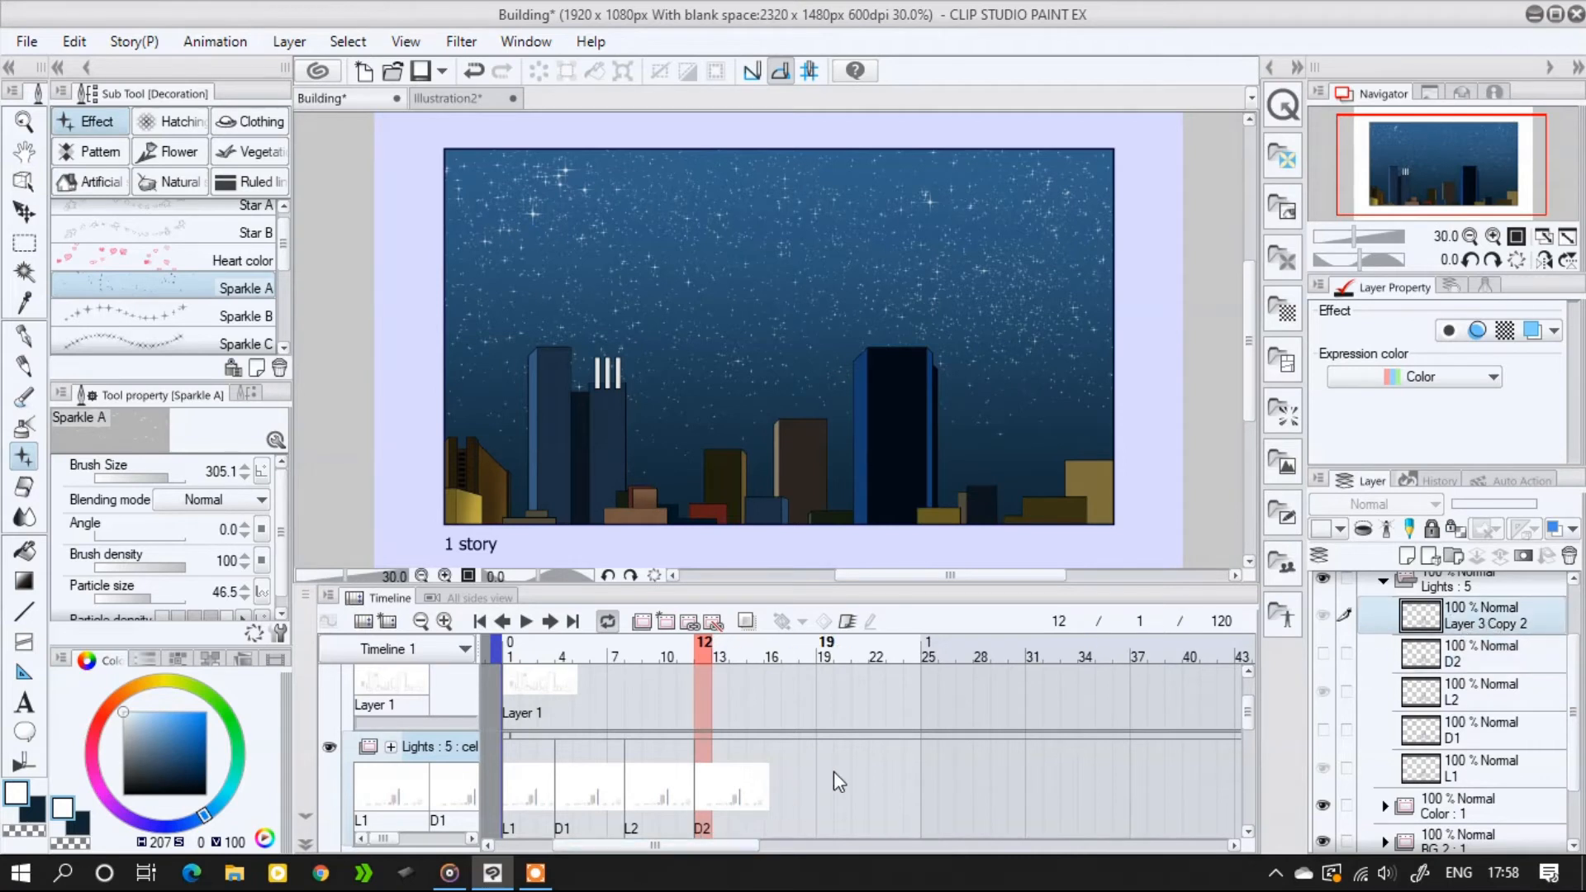
Assign Layer 3 Copy 2 to frame 15 of the Lights track and rename that layer as L3
left_click(762, 785)
right_click(761, 797)
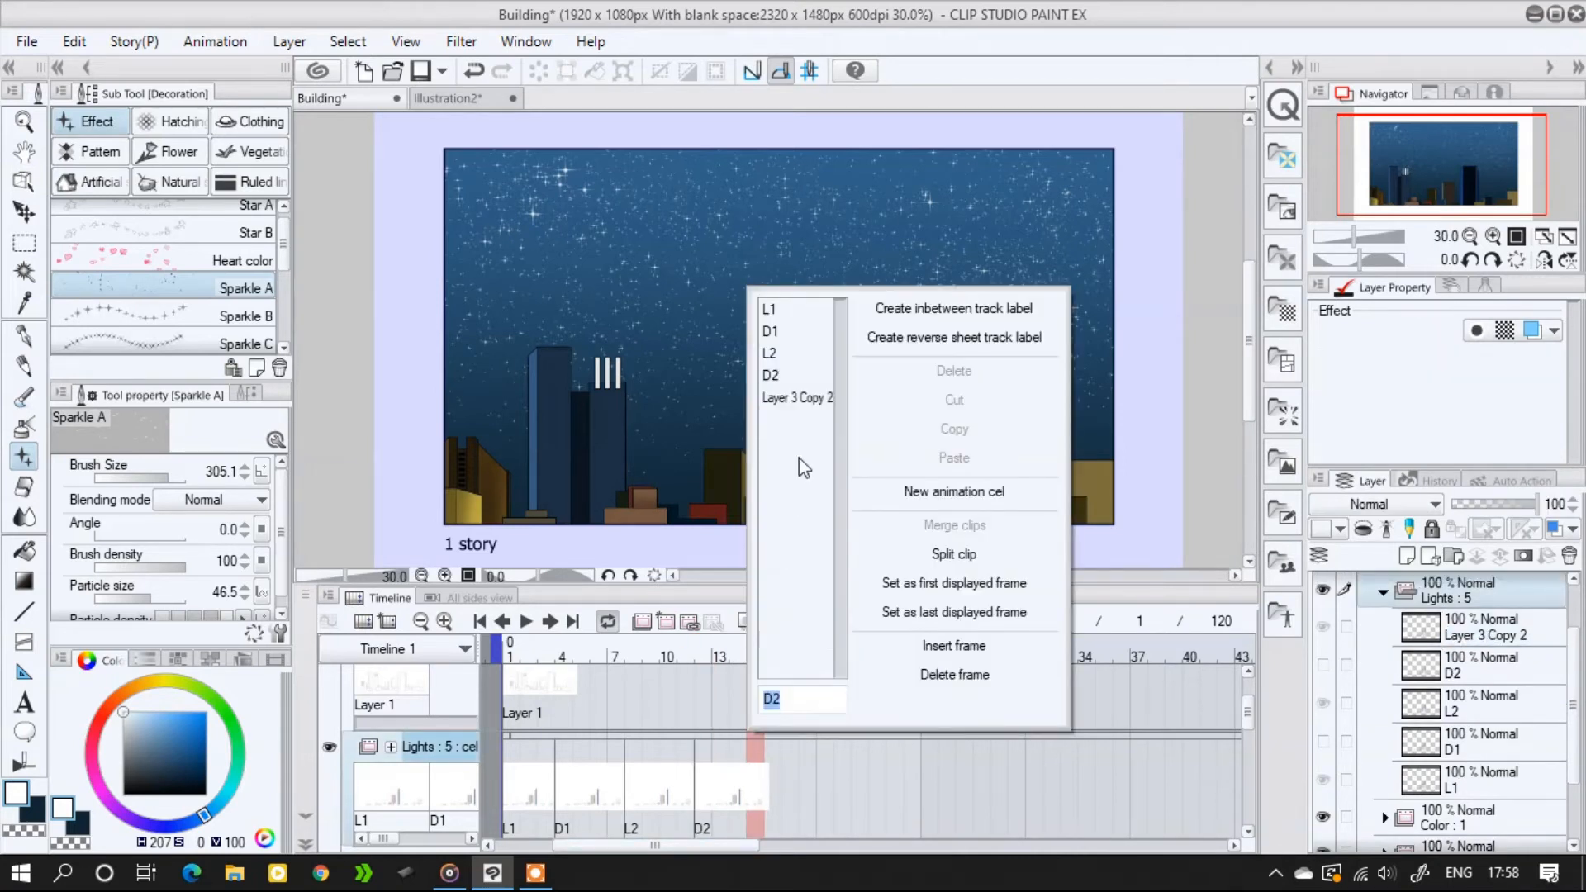
left_click(789, 413)
double_click(1479, 636)
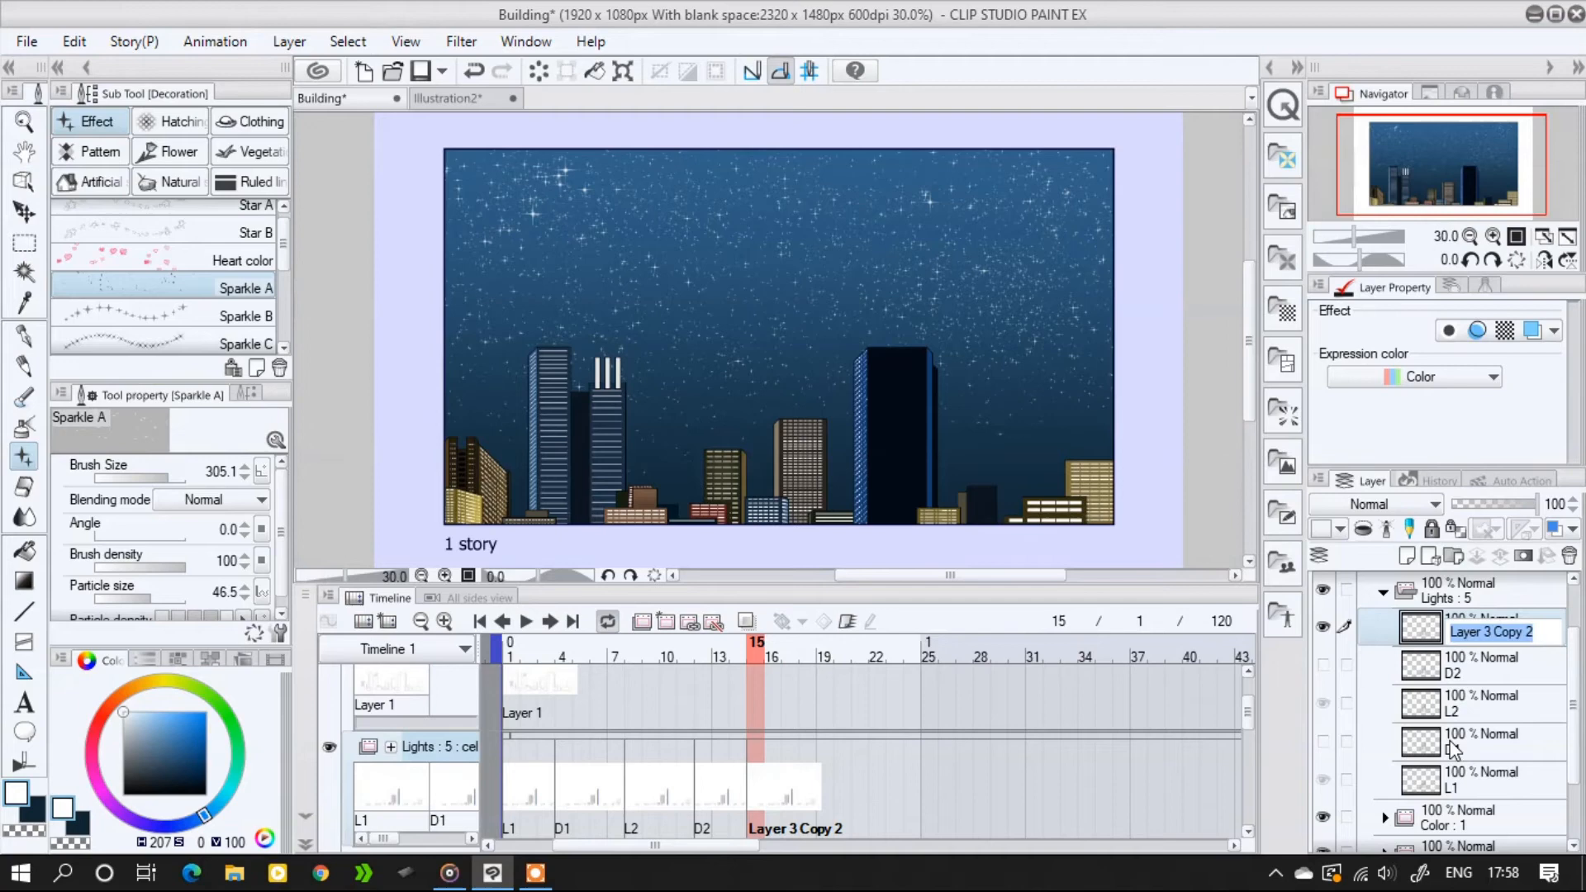
type("L3")
key("Return")
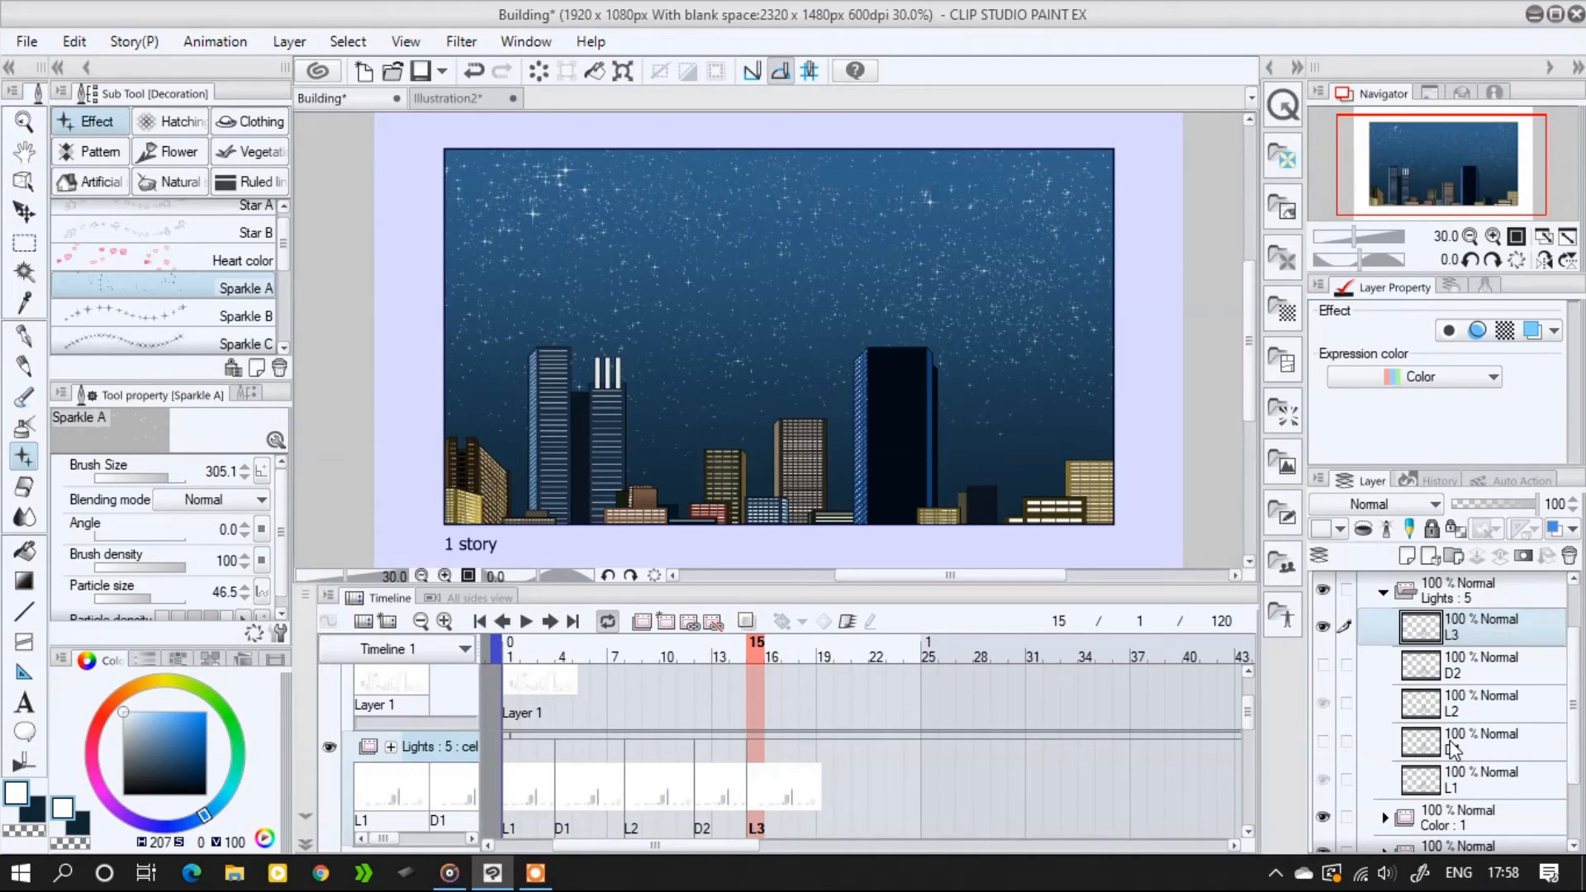
Play the animation from the first frame to check the added L3 cel
left_click(479, 621)
left_click(525, 622)
left_click(524, 622)
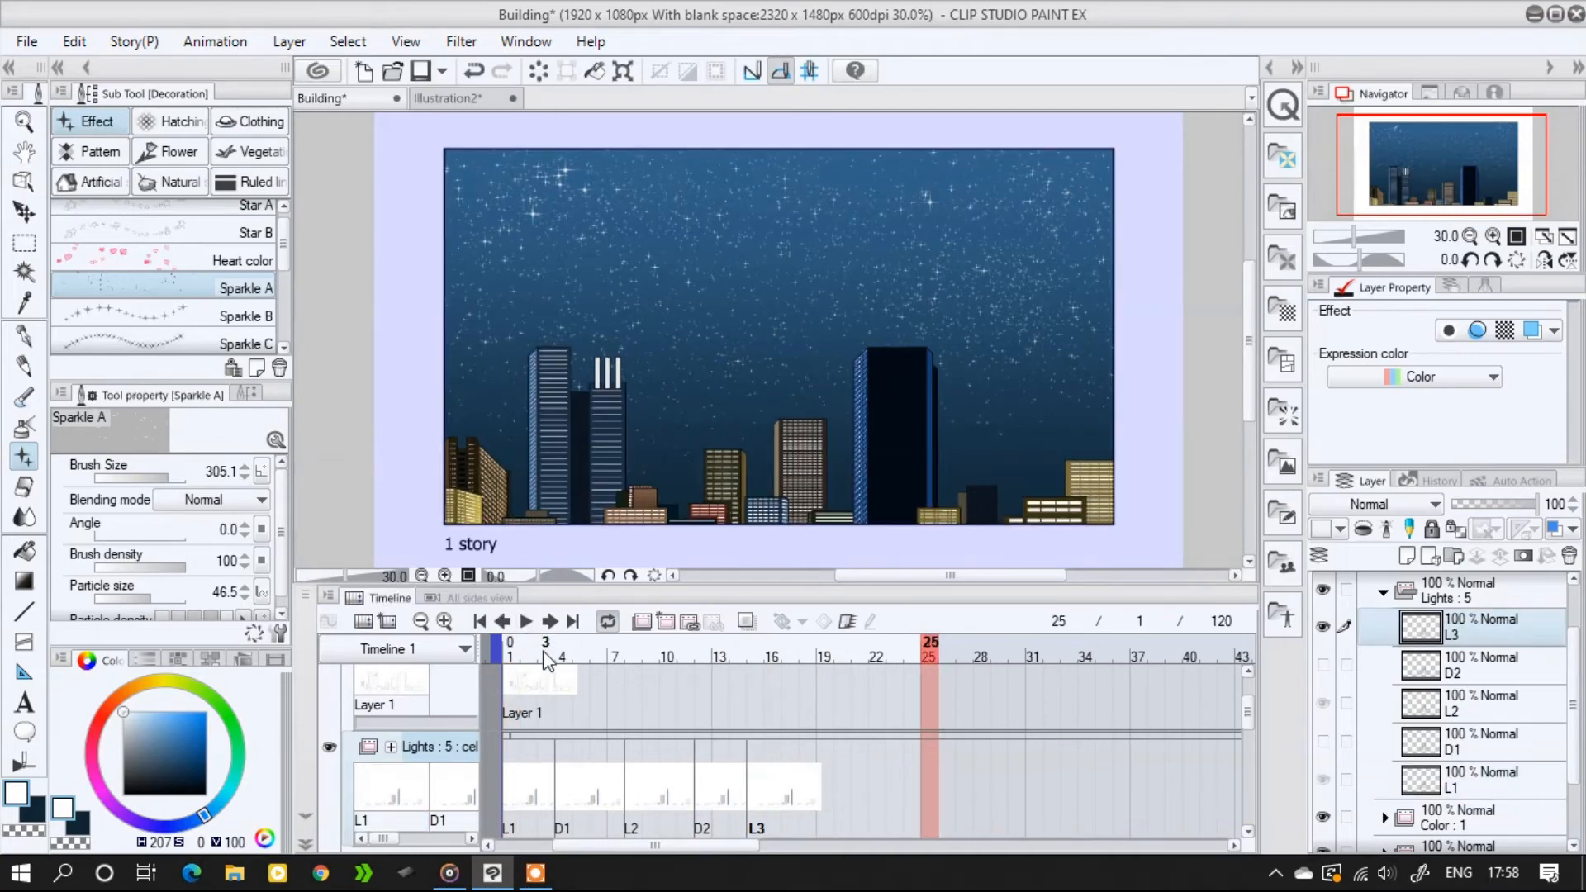
Paste another lights layer above L3 in the Lights folder and name it D3
left_click(828, 790)
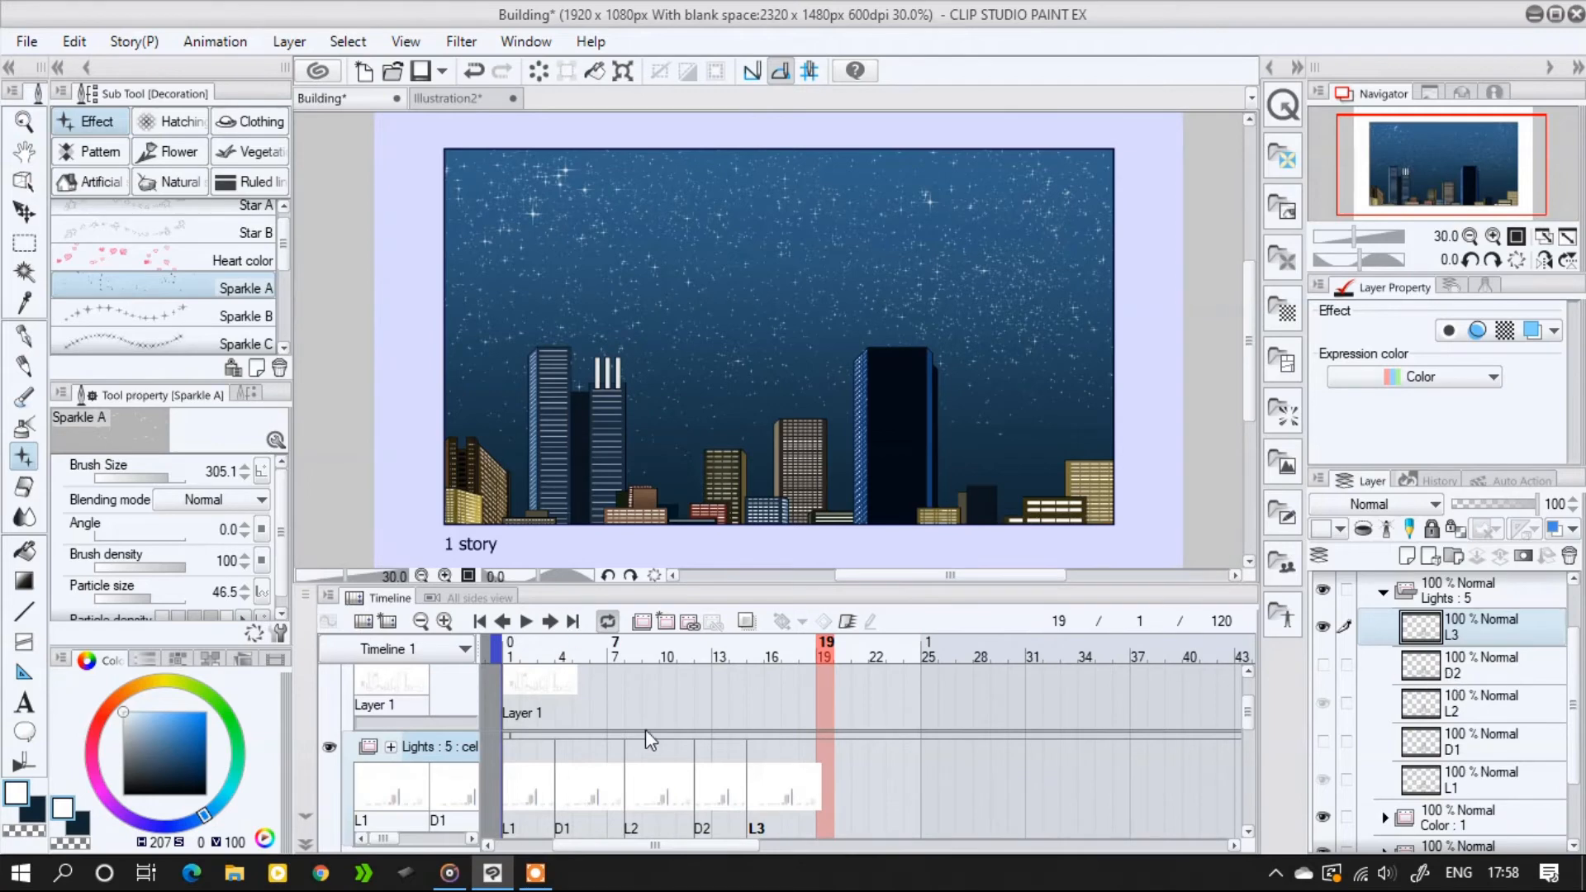
left_click(75, 41)
left_click(156, 202)
double_click(1472, 634)
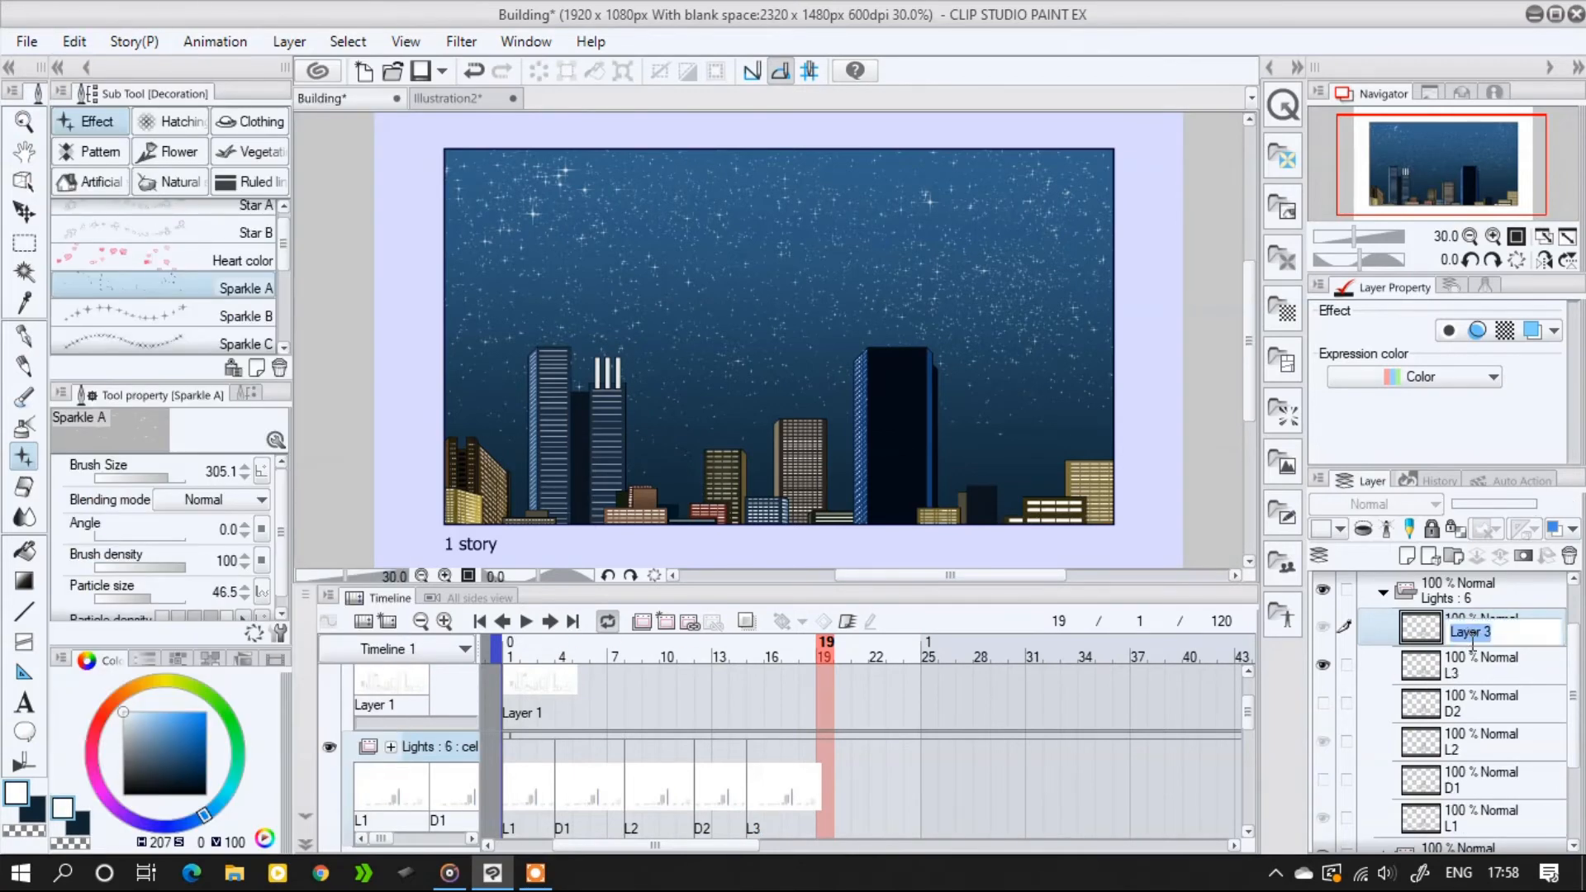
type("D3")
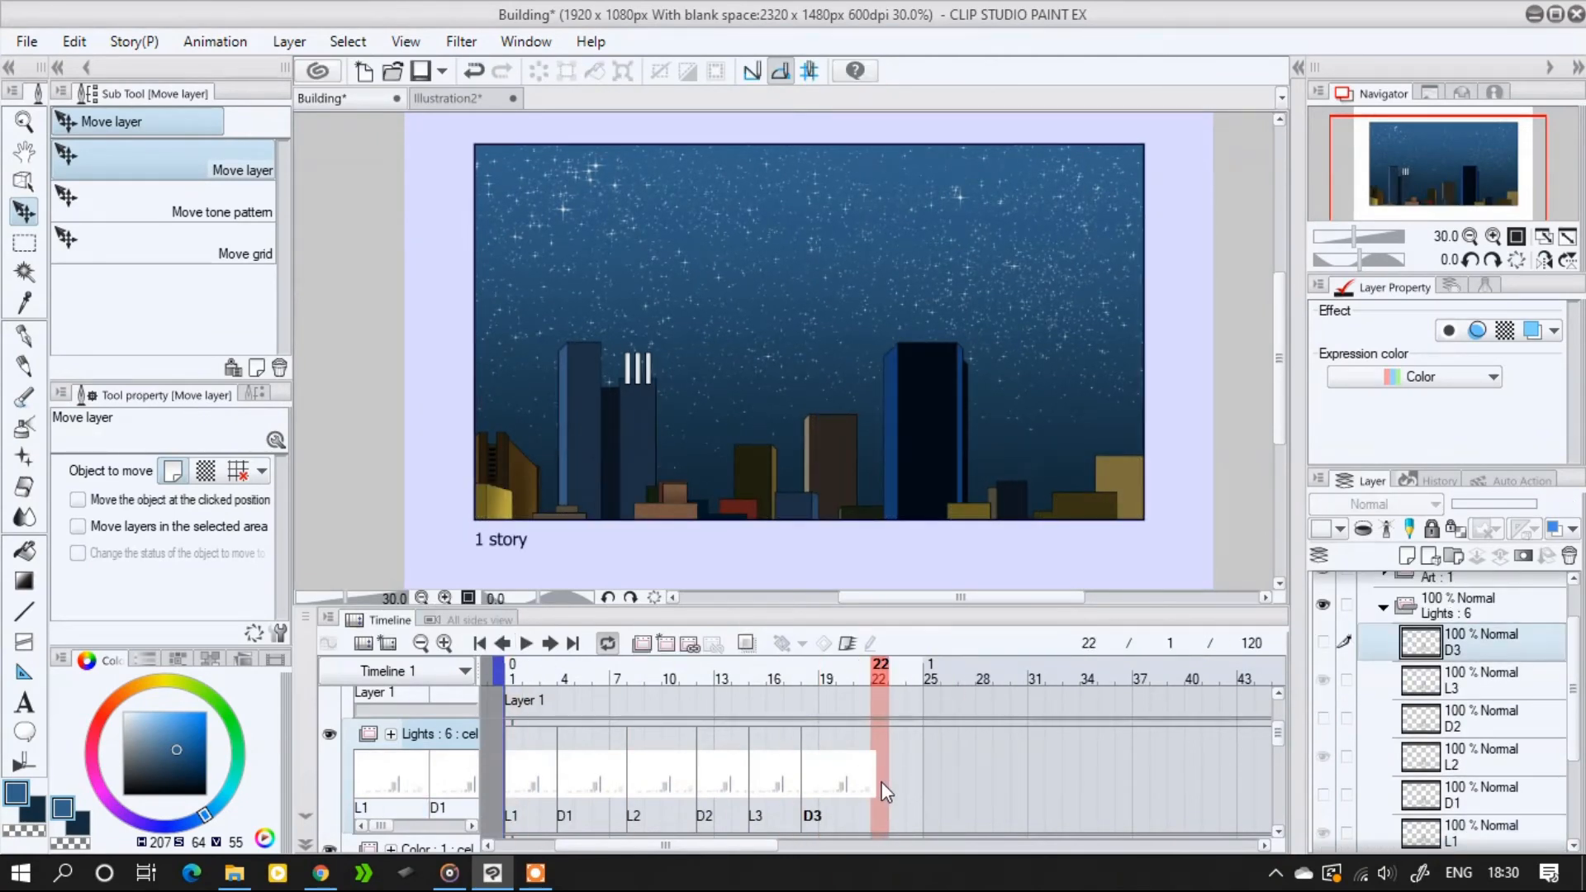
Paste a further lights layer above D3 and assign L4 to frame 22 of the Lights track
left_click(73, 42)
left_click(71, 195)
mouse_move(1483, 657)
left_mouse_down()
mouse_move(1479, 640)
mouse_move(1469, 671)
left_mouse_up()
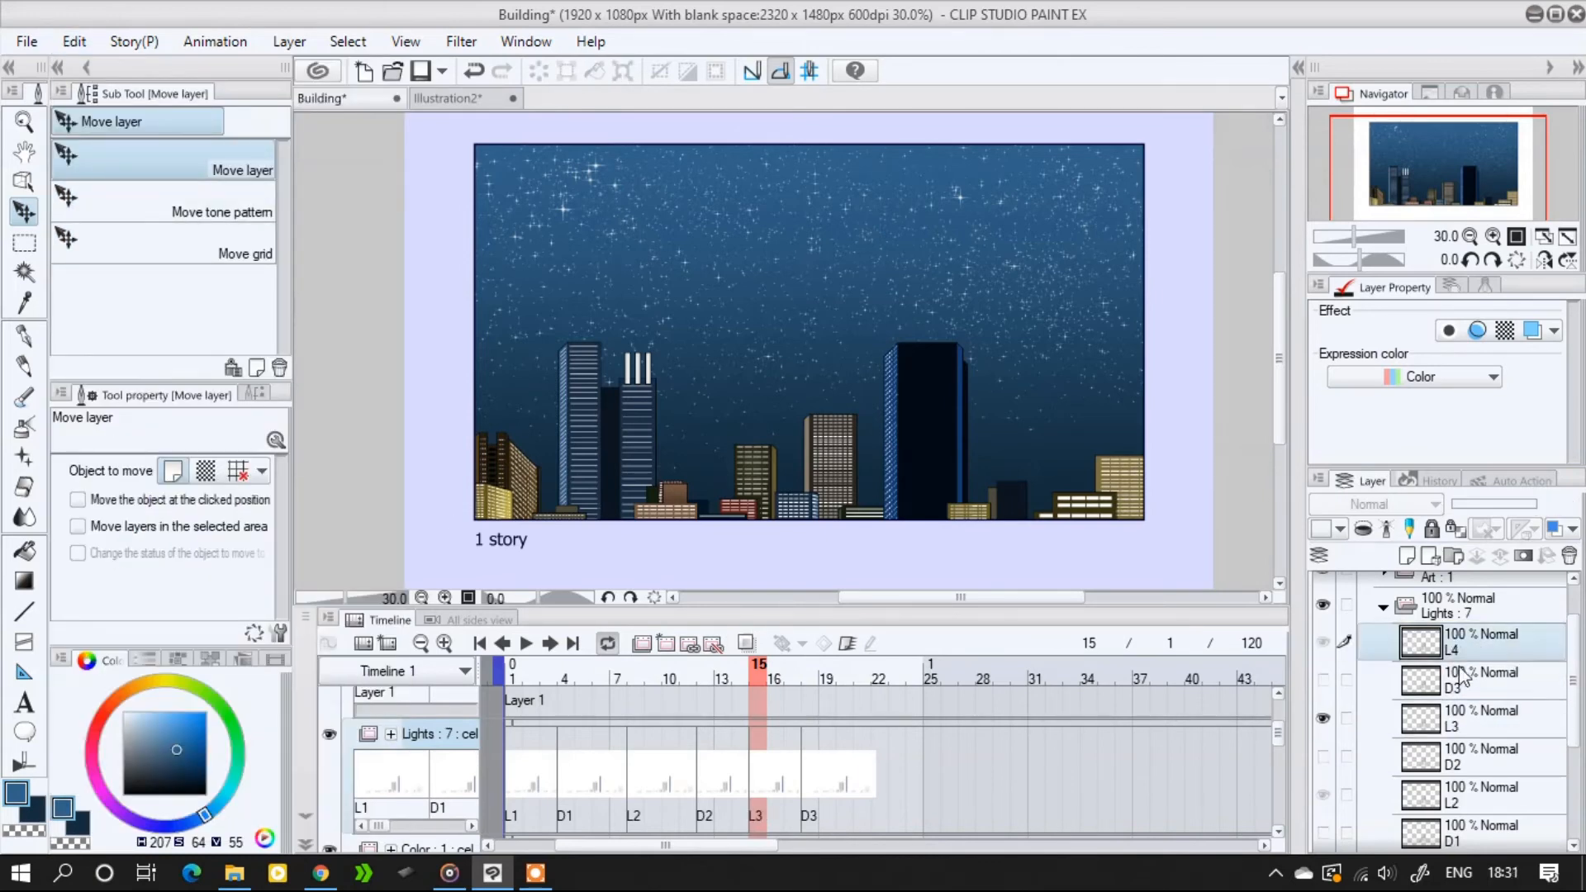
left_click(882, 817)
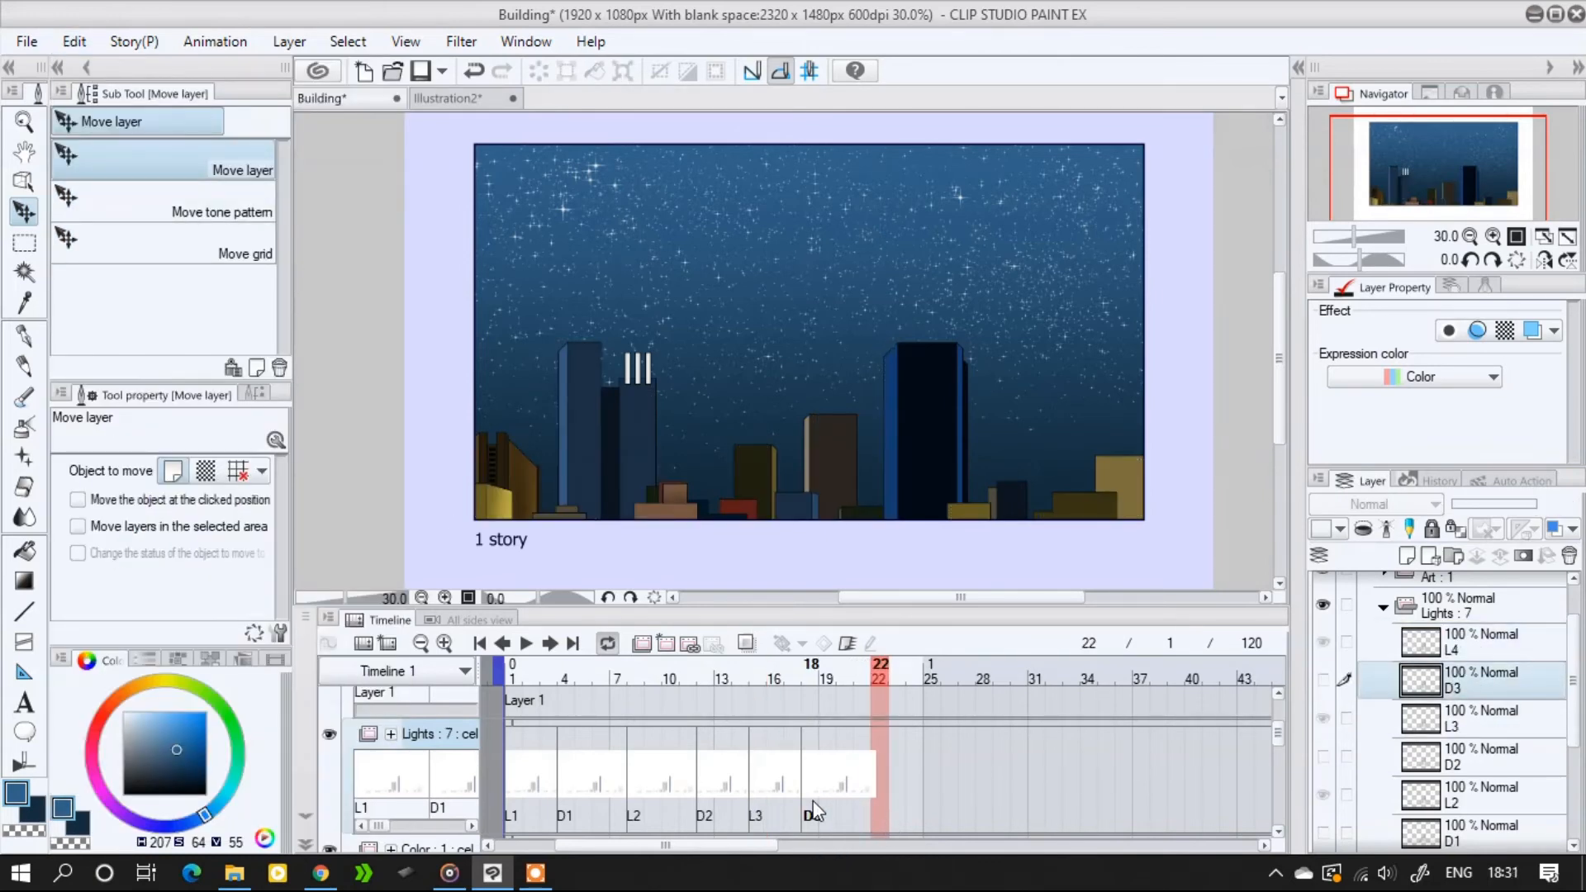
right_click(875, 805)
left_click(924, 431)
Play the animation twice to review the flicker sequence from L1 through L4
left_click(526, 643)
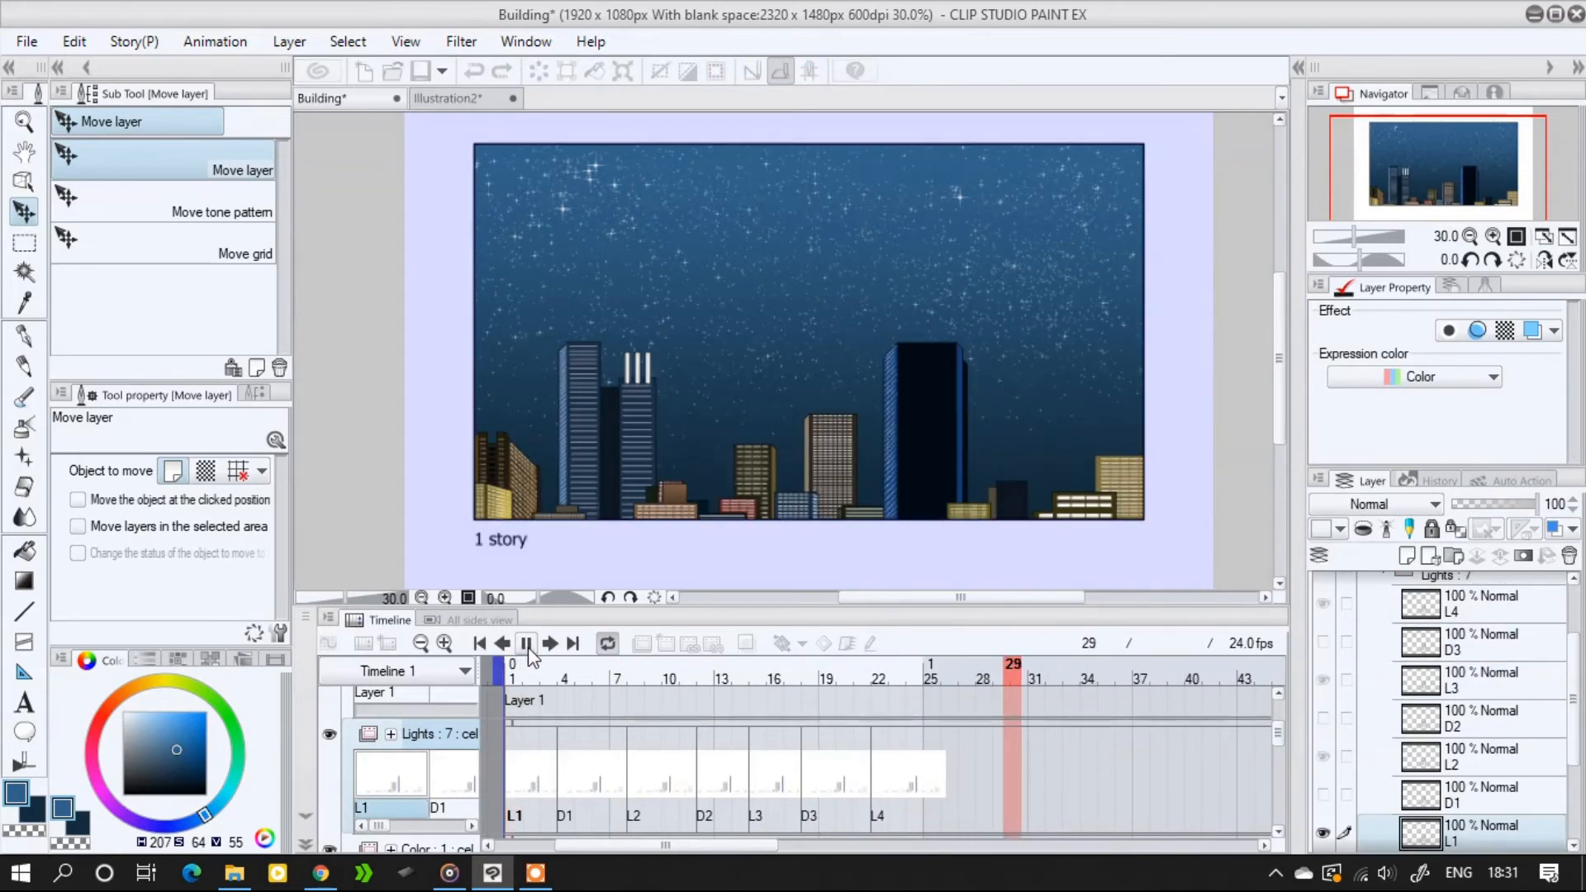
left_click(526, 643)
left_click(486, 646)
left_click(526, 643)
left_click(526, 643)
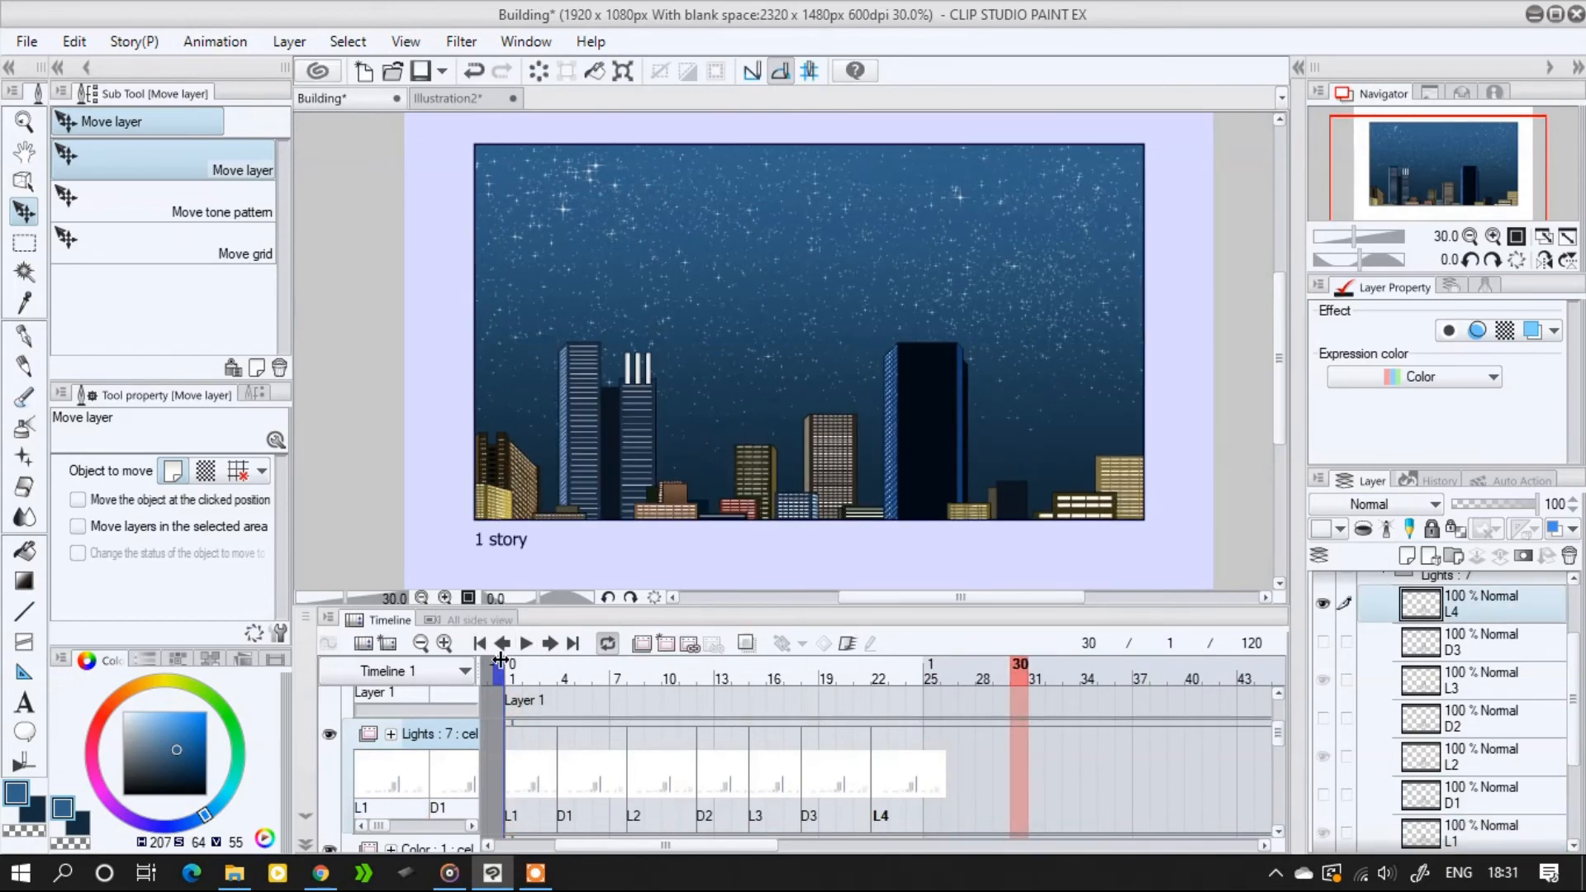
Create a new animation folder above the Lights folder and add a new animation cel at frame 1
scroll(1446, 702, "up", 2)
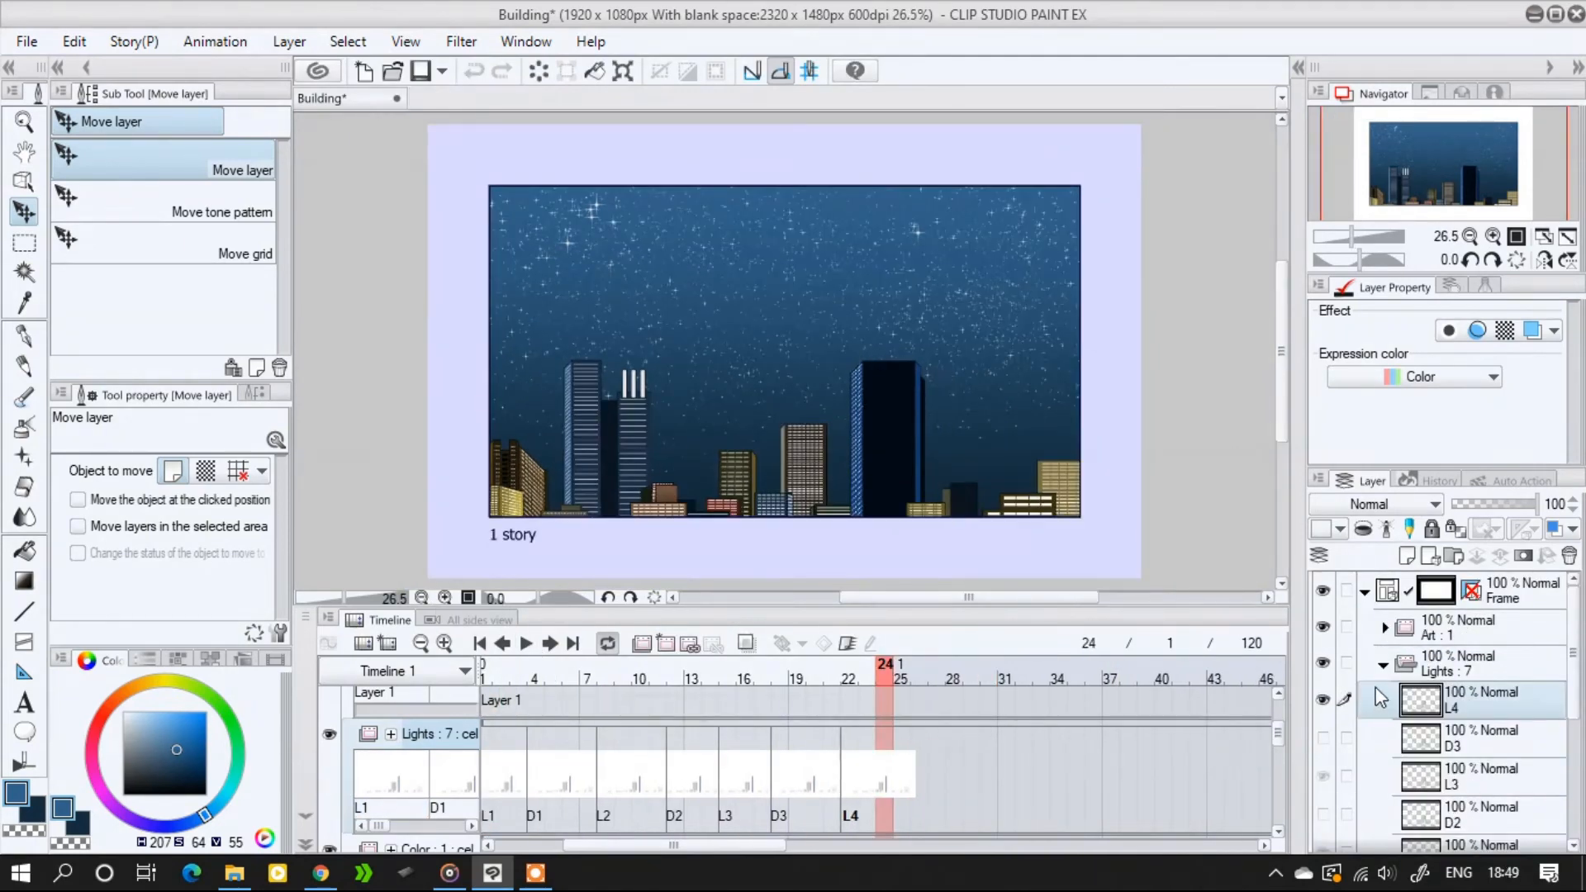
left_click(642, 644)
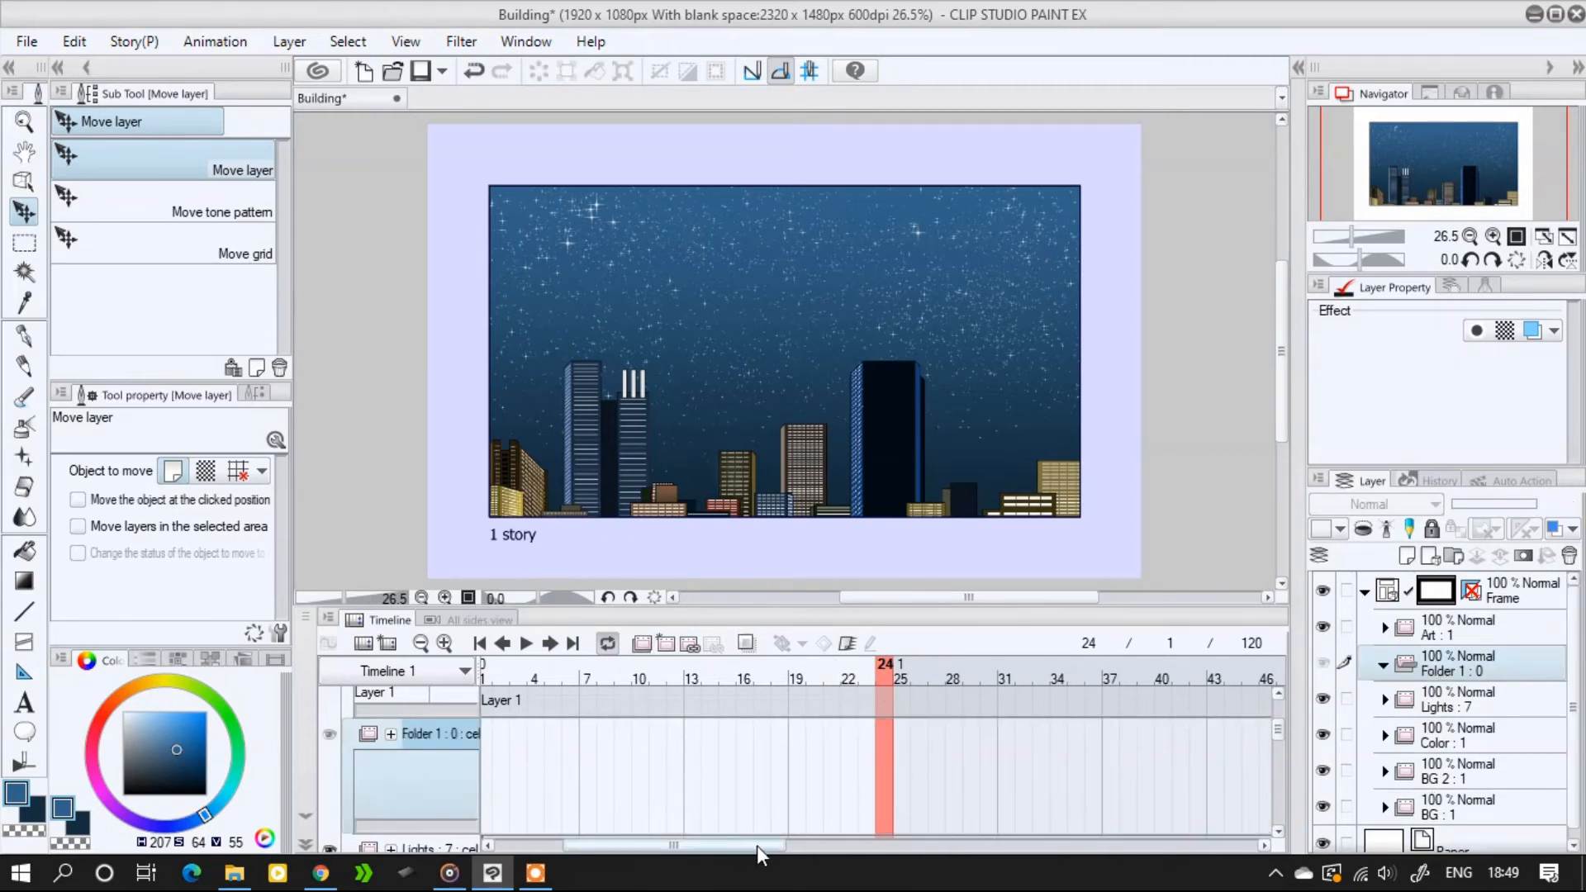
scroll(607, 779, "up", 2)
left_click(583, 715)
left_click(665, 643)
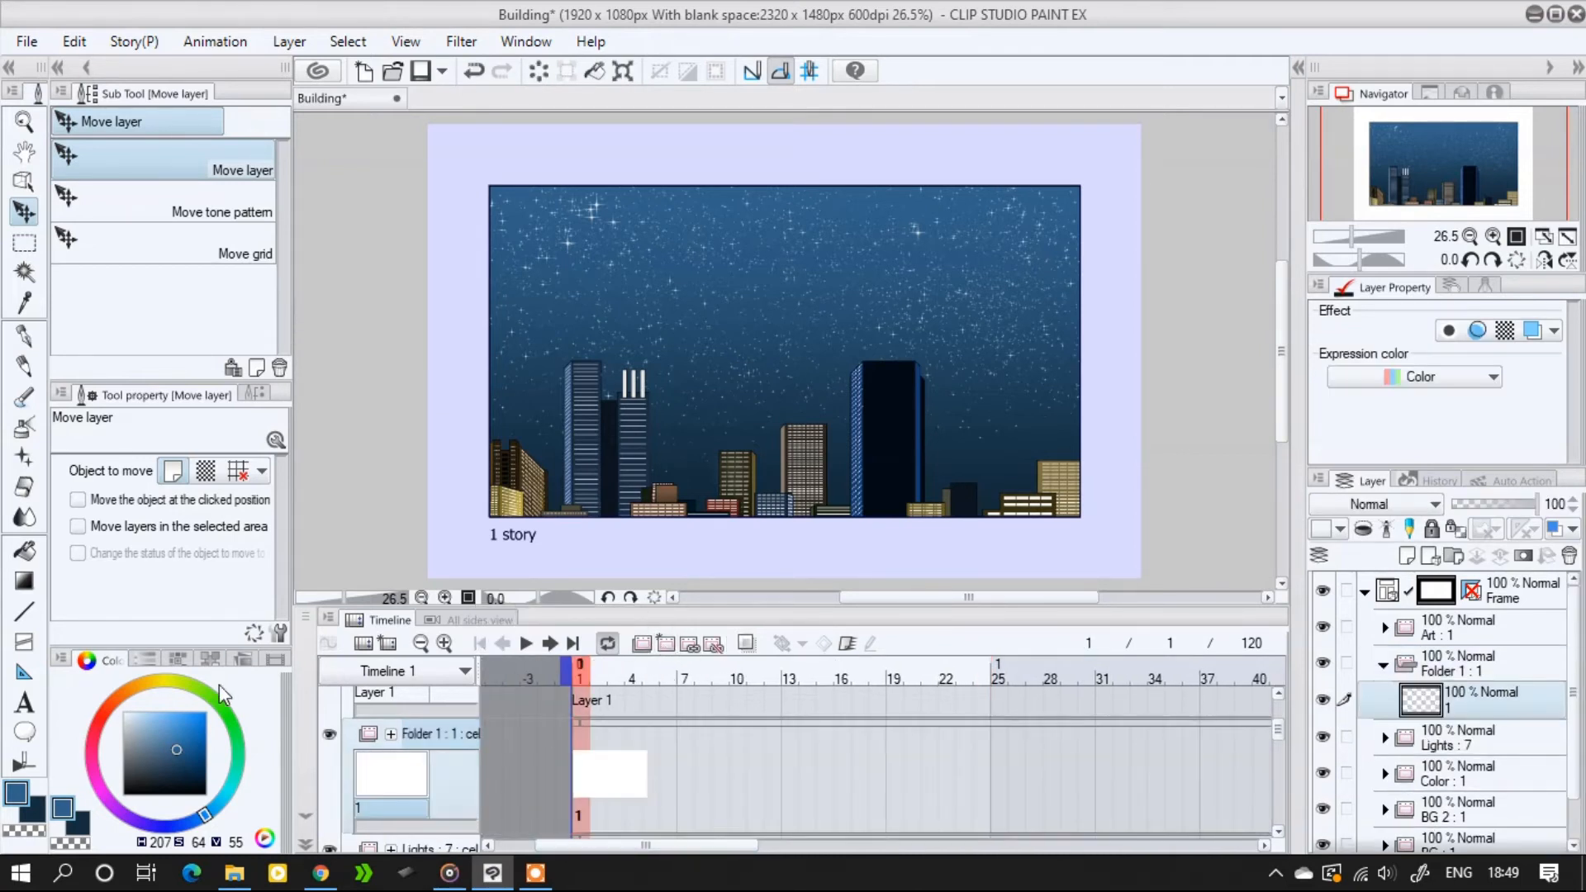
Apply a near-black foreground-to-transparent linear gradient upward from the bottom edge of the frame on the new cel
left_click(24, 581)
left_click(132, 782)
left_click_drag(132, 782, 123, 786)
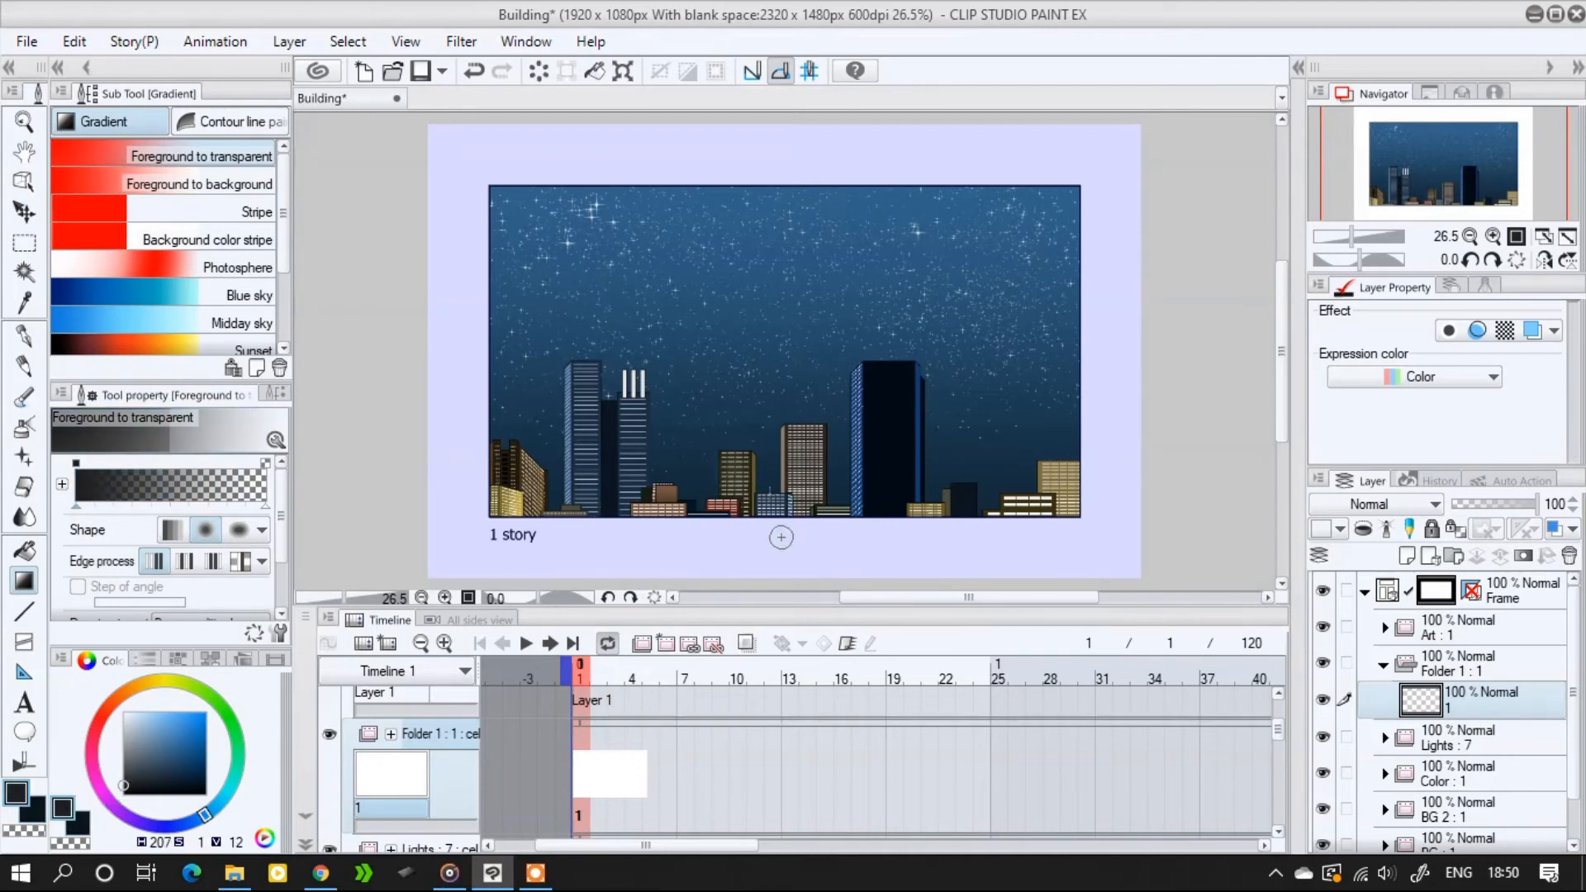
left_click(477, 78)
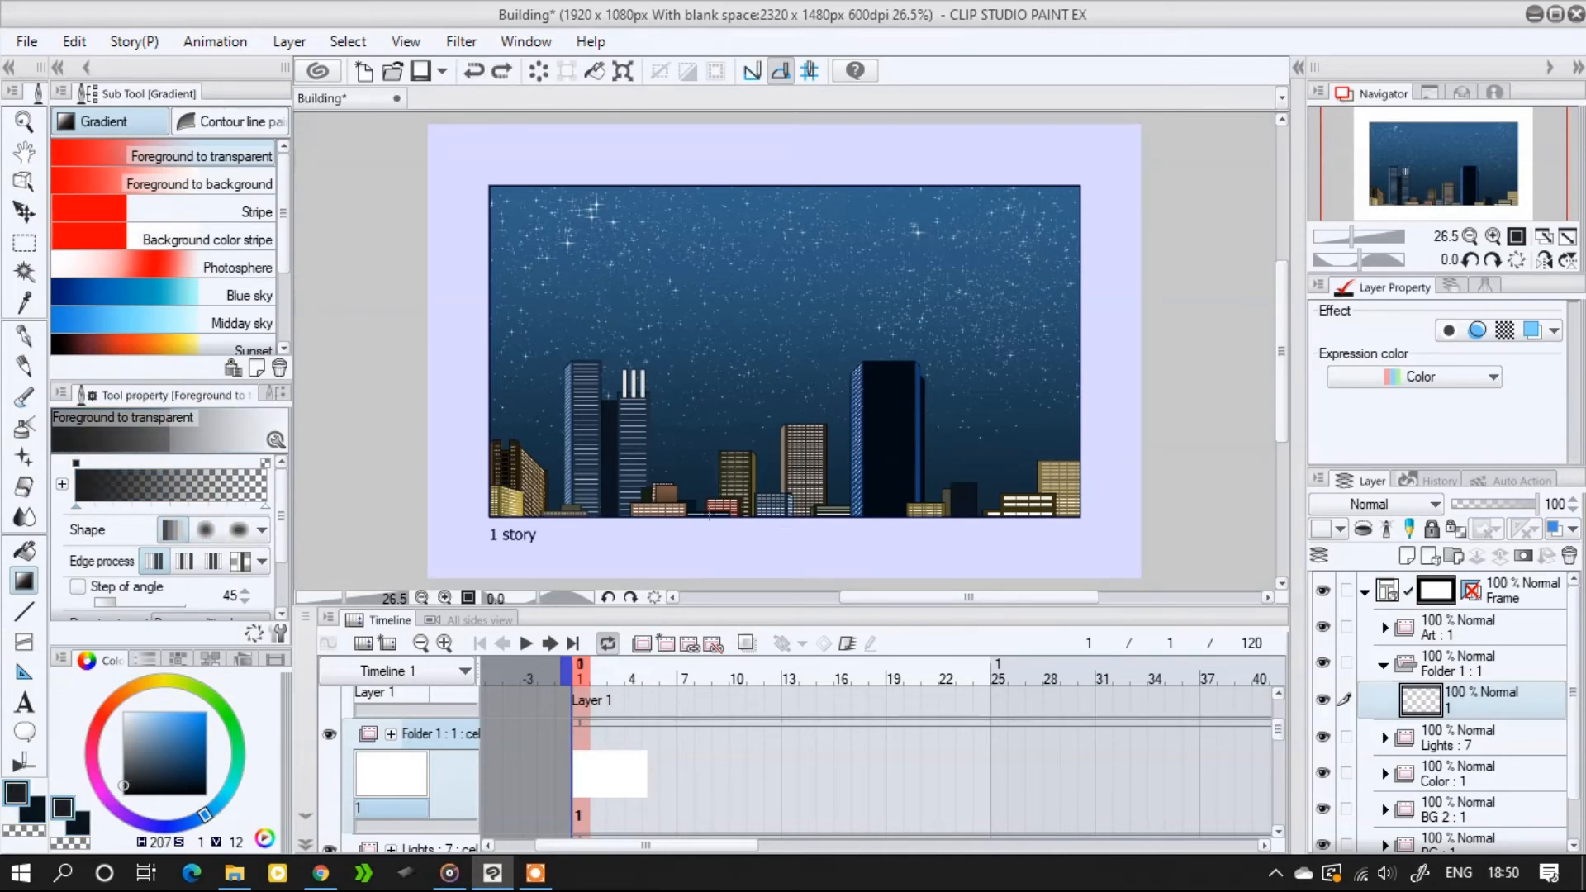
left_click_drag(789, 492, 790, 492)
Darken the left and right edges of the frame with short inward gradients, and try the same dark gradient along the top edge
left_click_drag(506, 410, 507, 409)
left_click(473, 71)
left_click_drag(383, 385, 489, 361)
left_click_drag(1136, 363, 1052, 363)
left_click(474, 71)
left_click_drag(1148, 479, 1066, 455)
left_click_drag(759, 165, 761, 281)
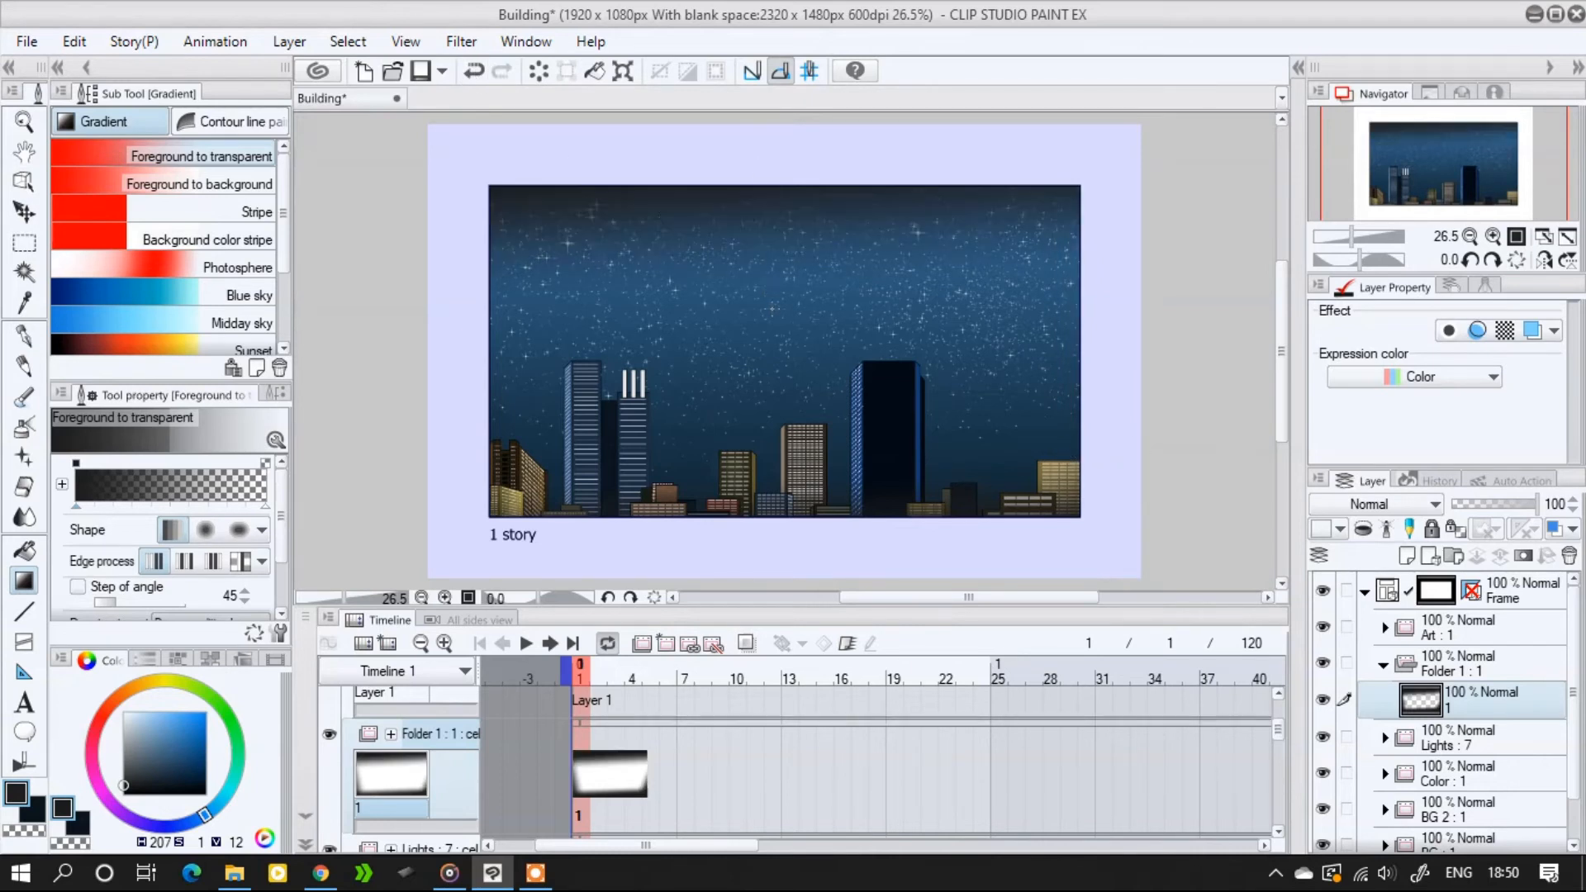
left_click(474, 71)
Sample the sky blue, brighten it to HSV 208, 55, 73 and apply a short gradient down from the frame's top edge
left_click(789, 191, "alt")
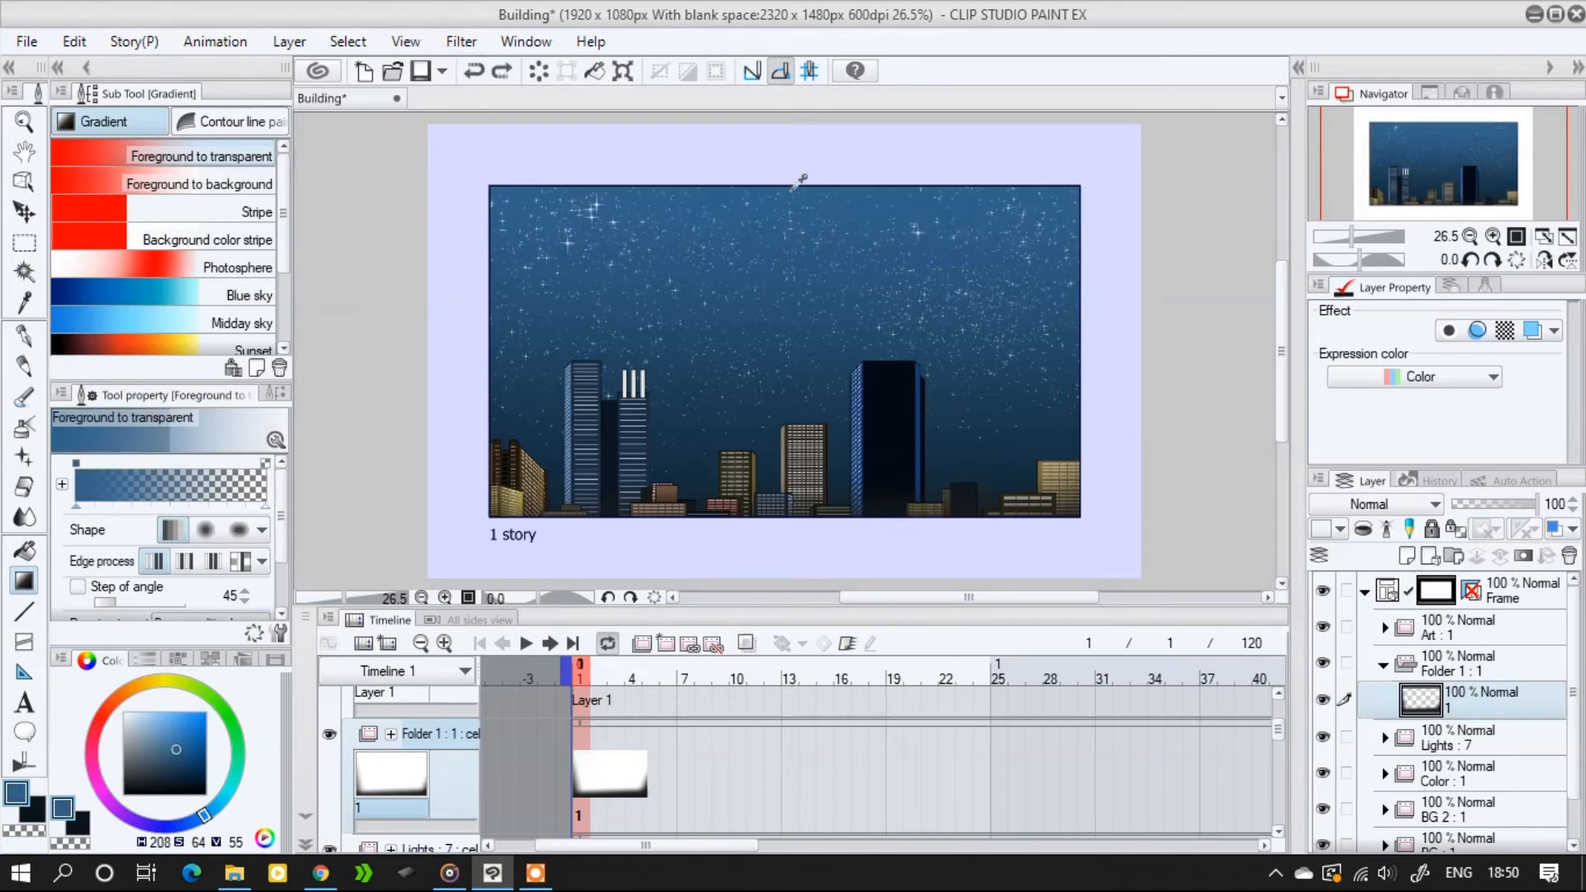
left_click(169, 734)
left_click_drag(794, 149, 790, 380)
left_click(474, 71)
left_click_drag(751, 153, 783, 240)
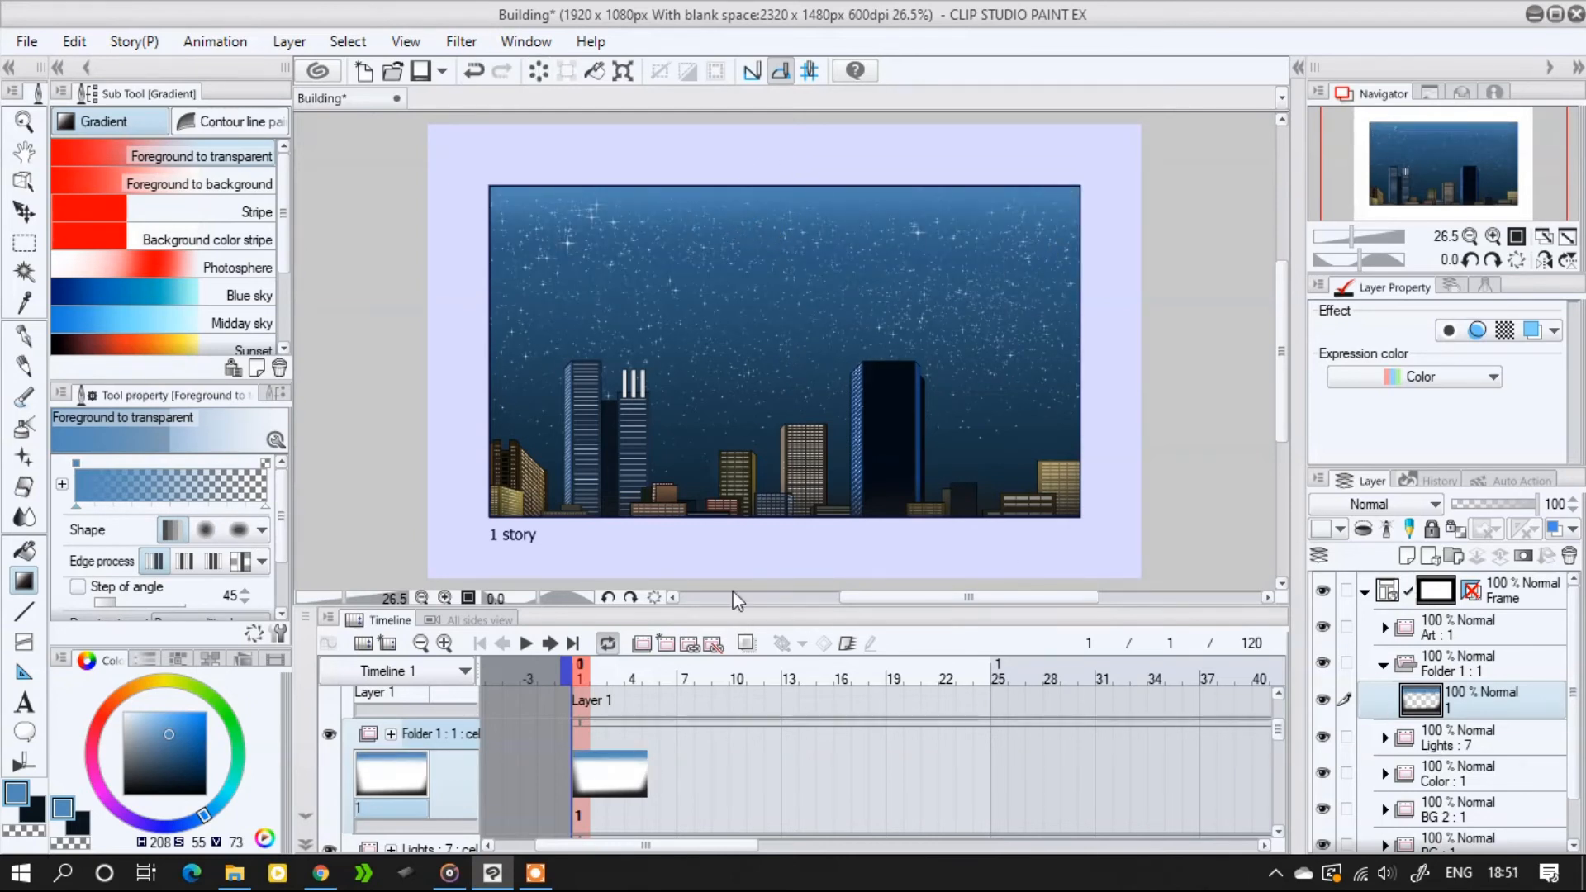
Soften the stars on layer 1 of the BG 2 folder using the Blend tool with brush size 570.9 and brush density 12
scroll(748, 557, "up", 1)
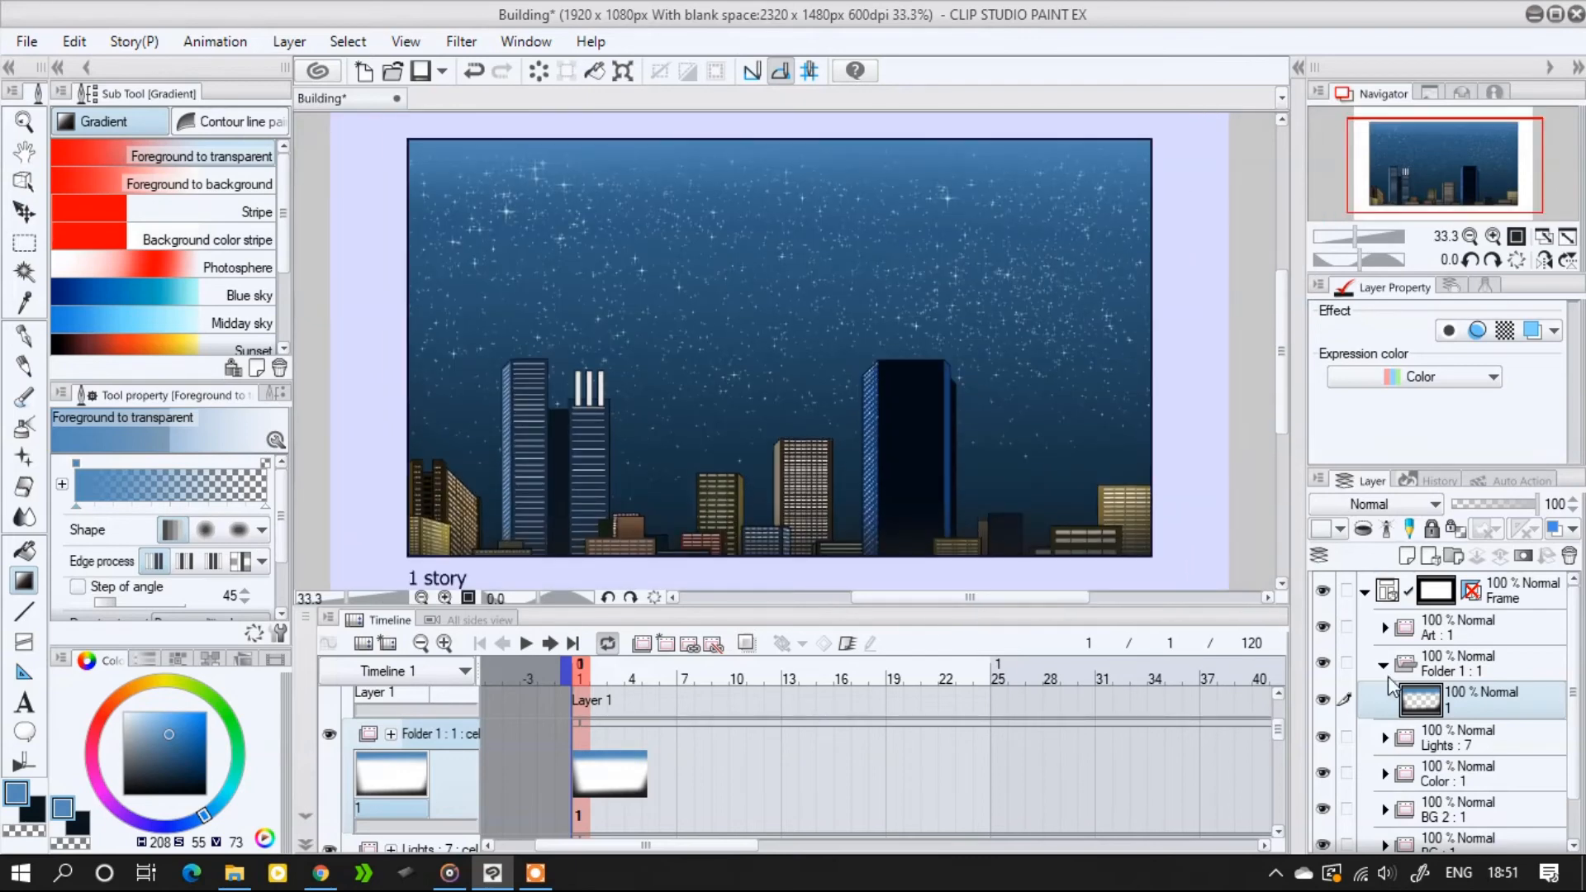
left_click(1385, 666)
left_click(1384, 763)
left_click(1344, 810)
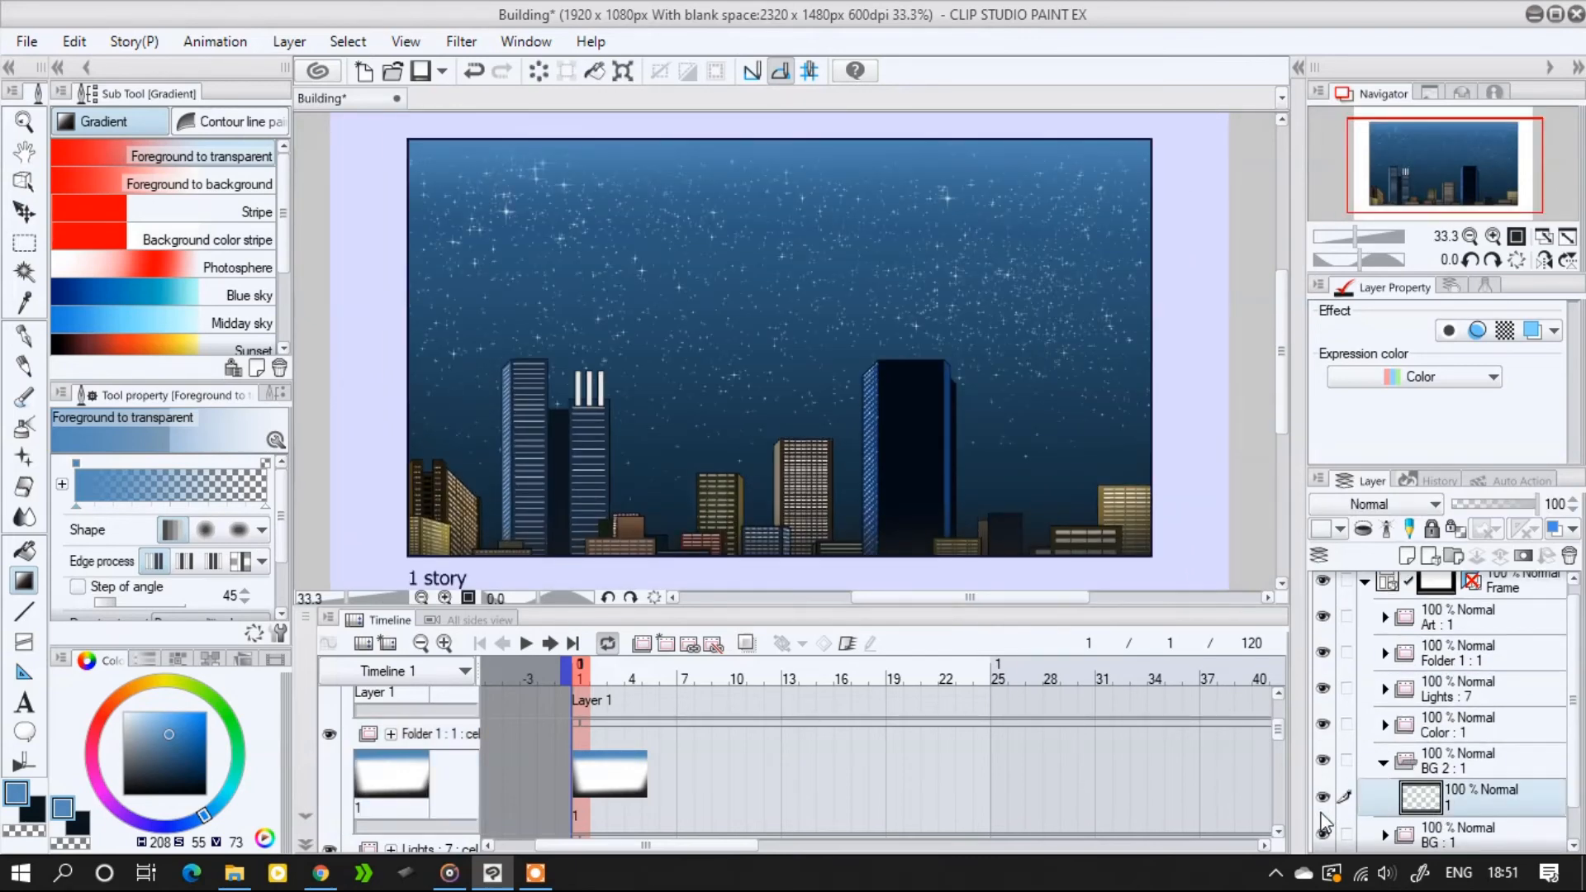
left_click(24, 516)
left_click_drag(146, 477, 175, 474)
left_click(473, 71)
left_click_drag(128, 597, 106, 594)
left_click_drag(174, 478, 171, 477)
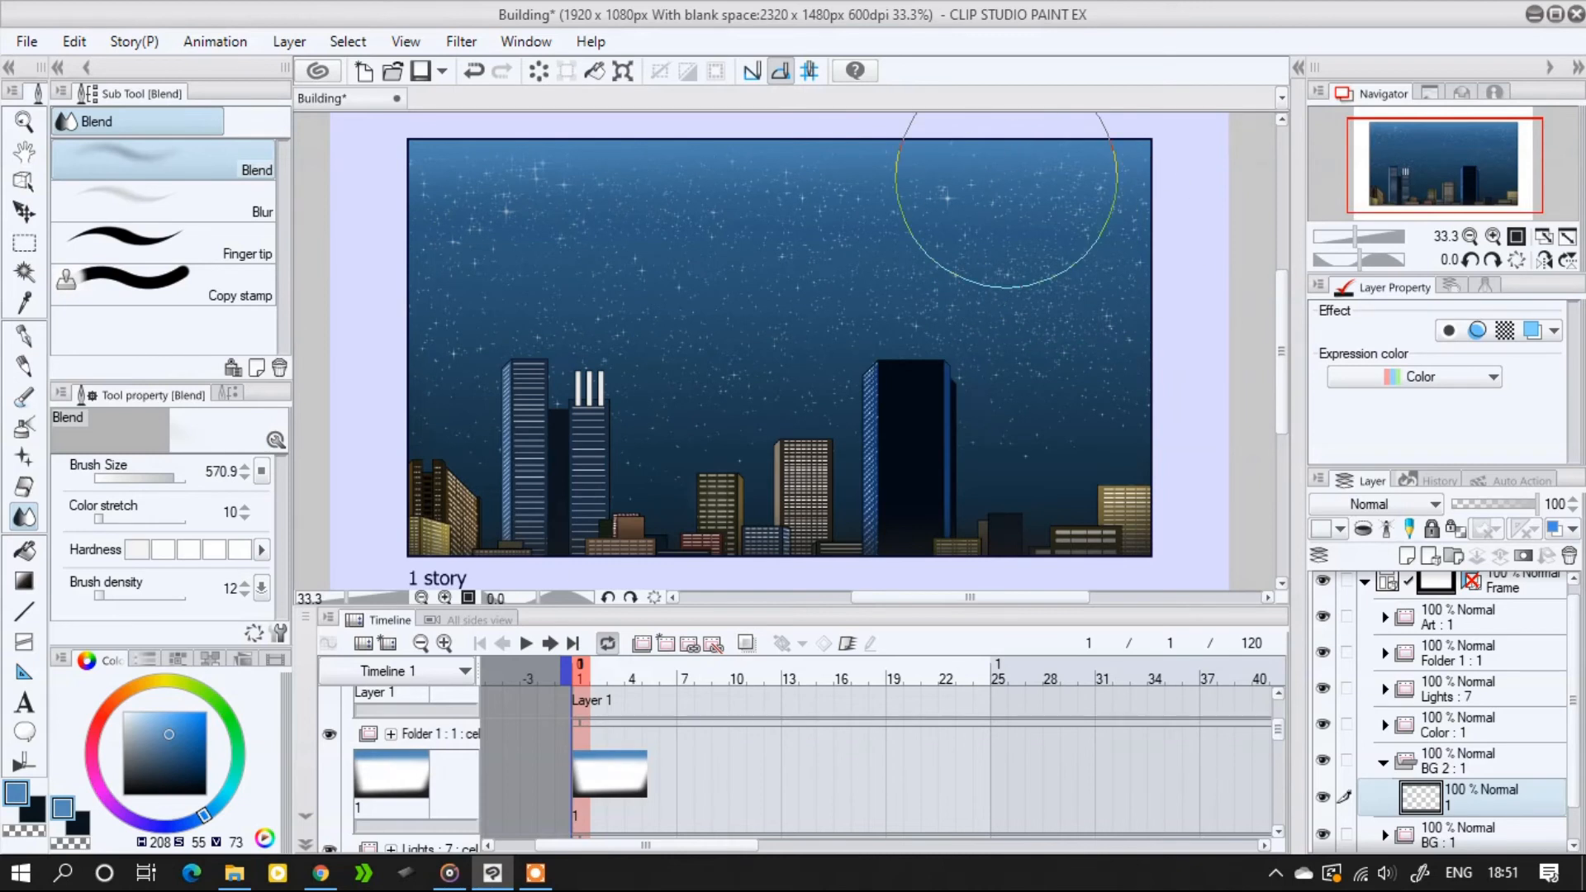
left_click(24, 457)
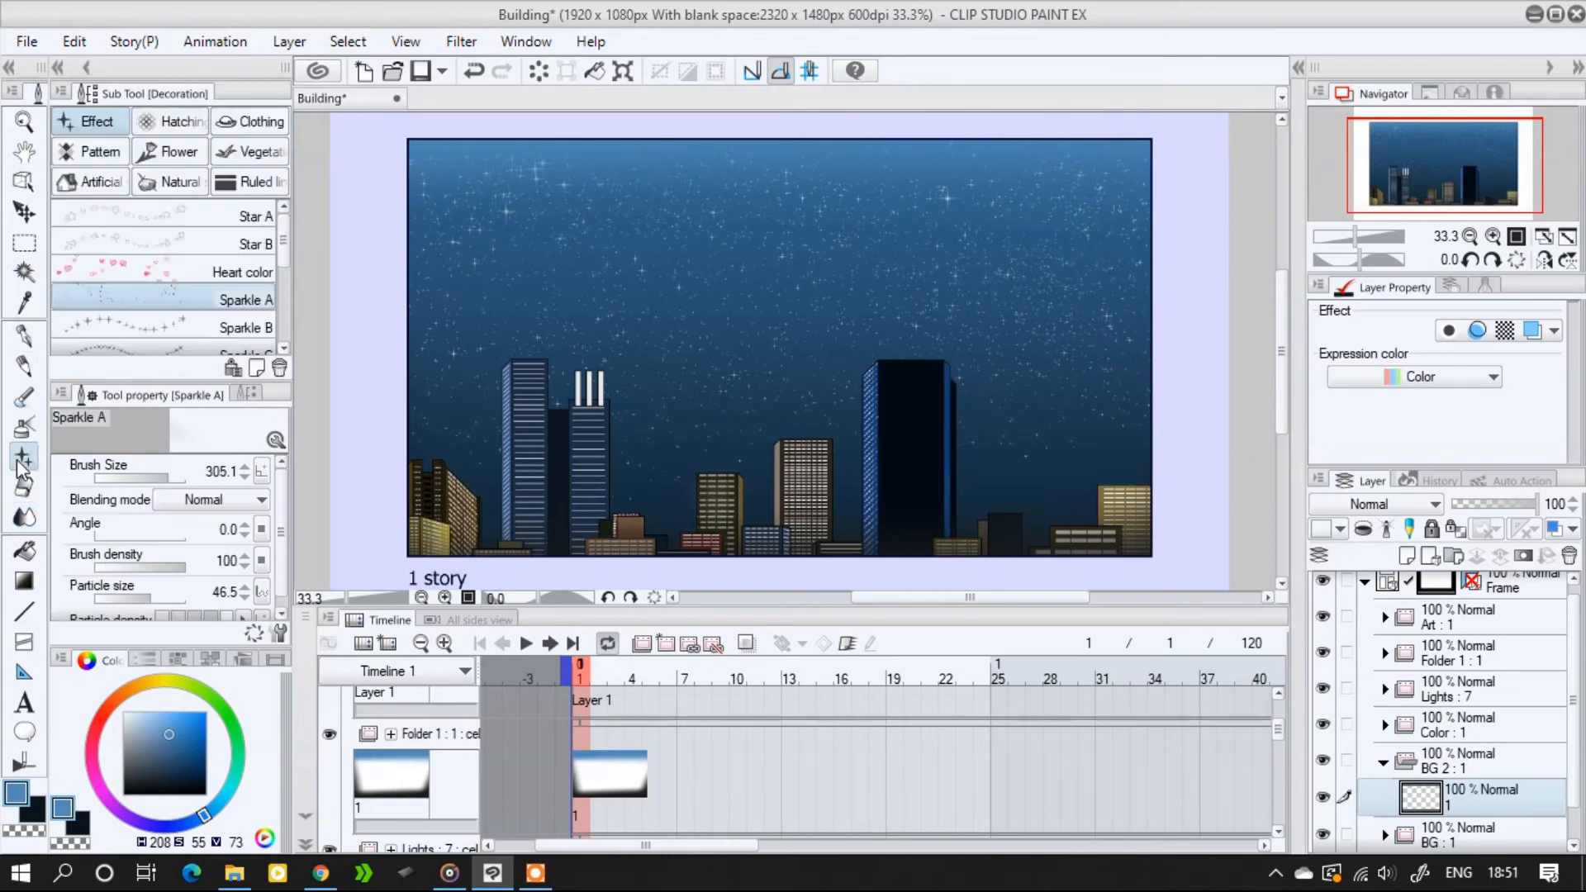
left_click(1384, 762)
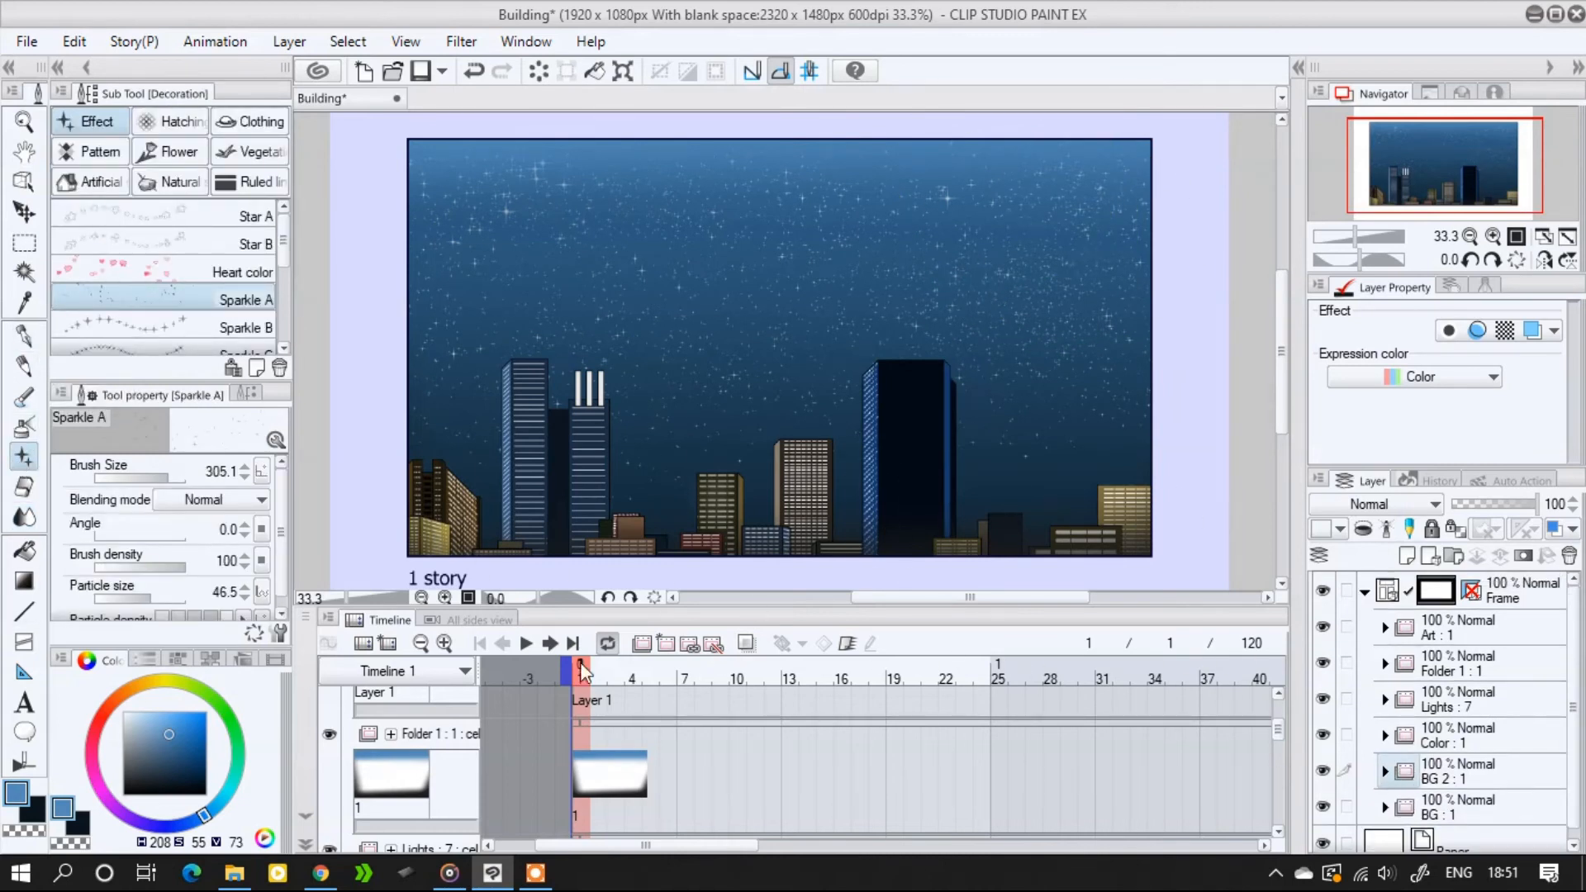
Play the animation several times with the whole frame in view to review the flickering lights and edge shading
left_click(526, 644)
left_click(525, 646)
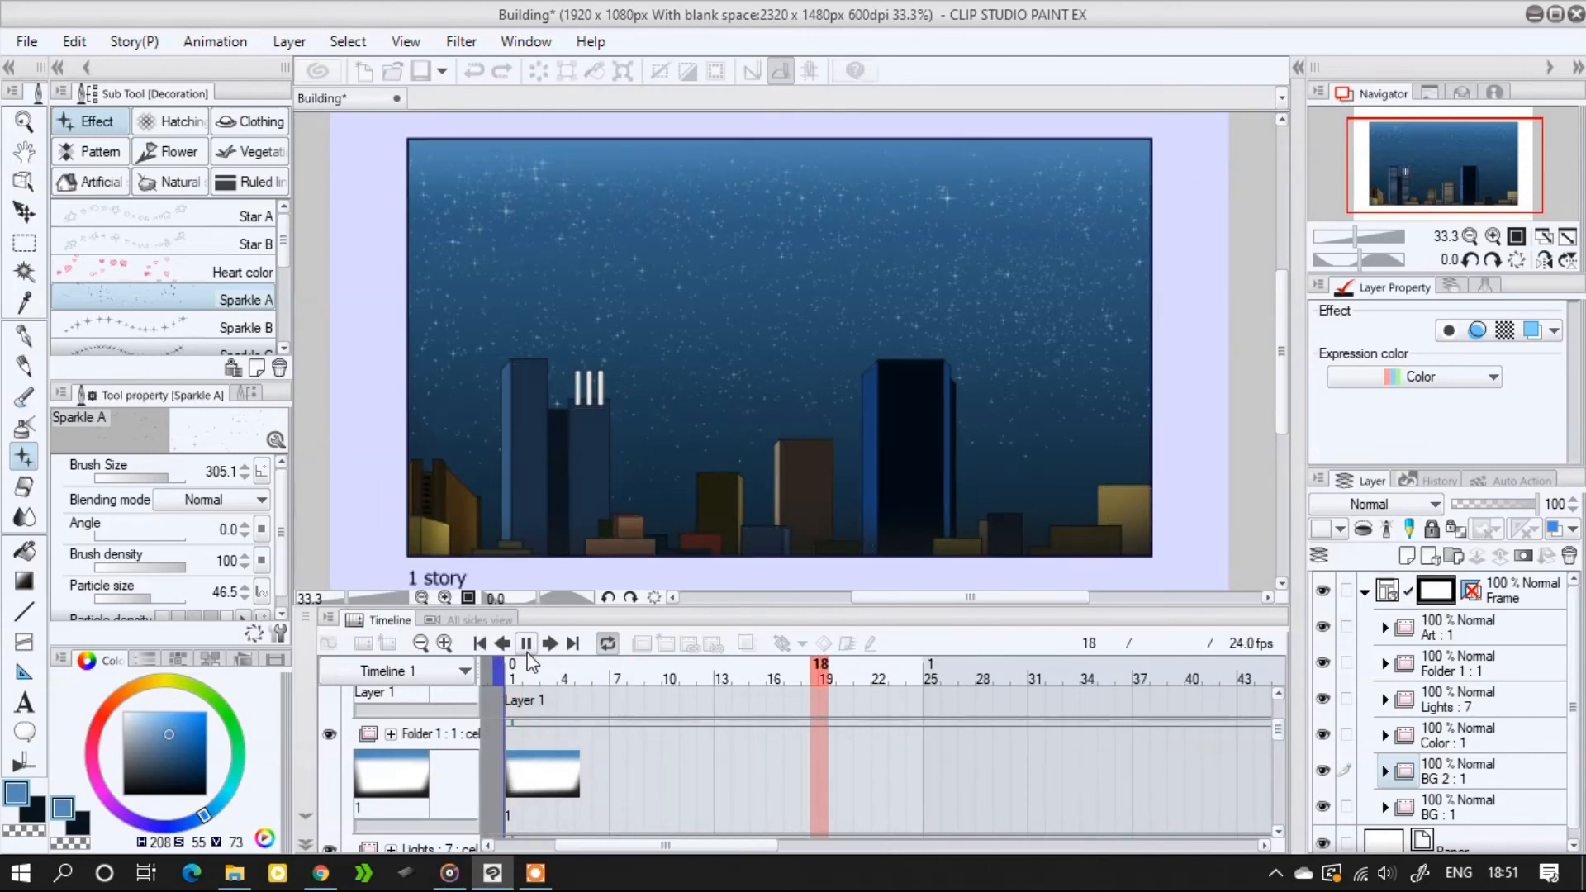
left_click(525, 647)
left_click(1567, 238)
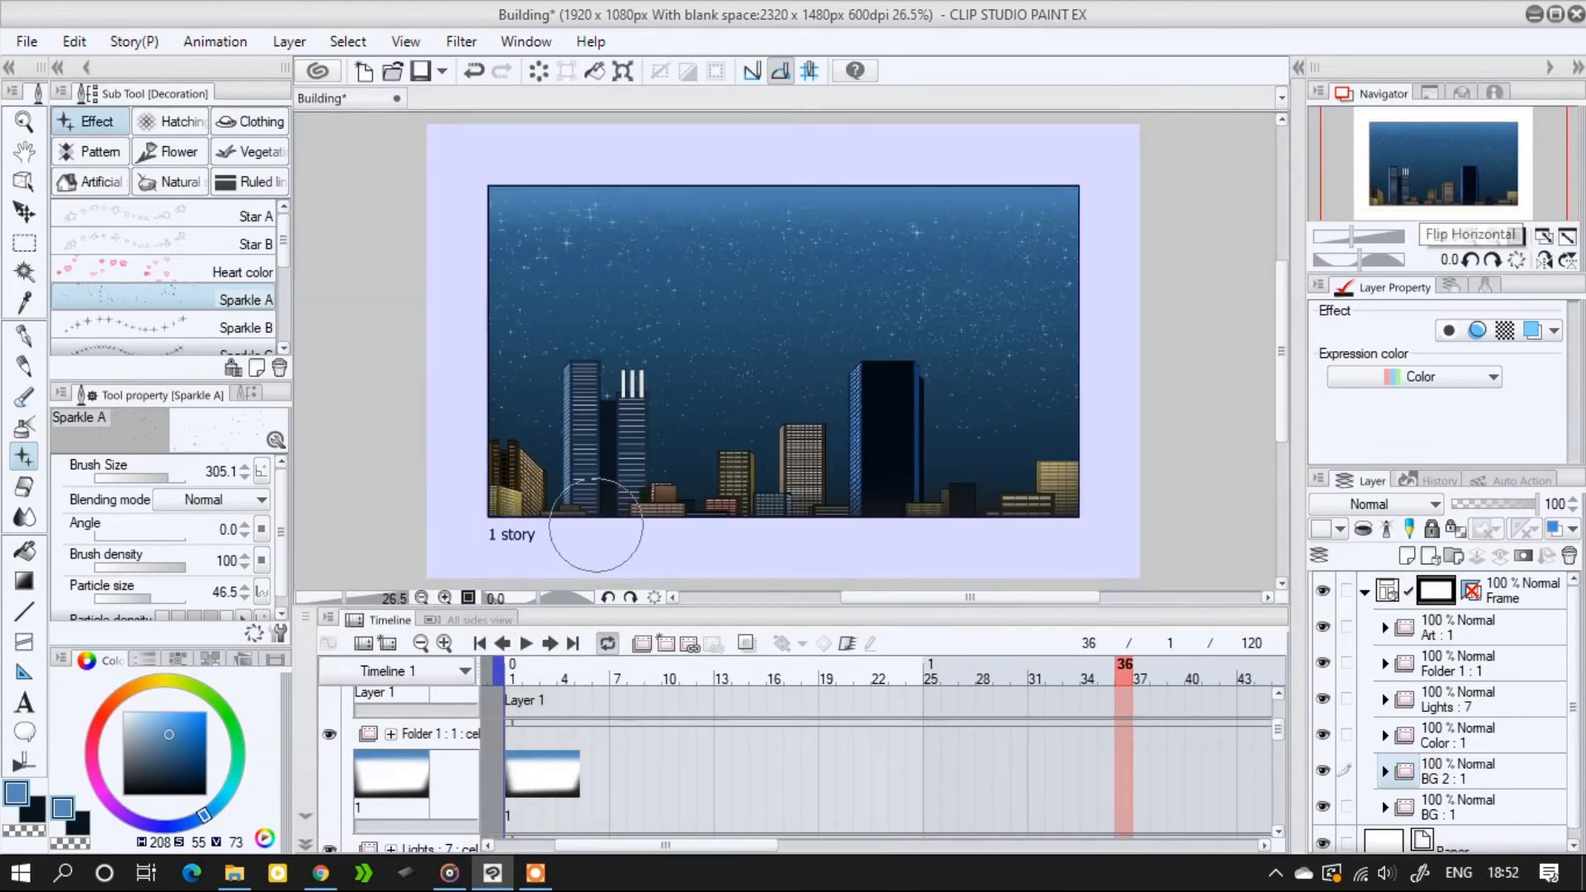
left_click(525, 643)
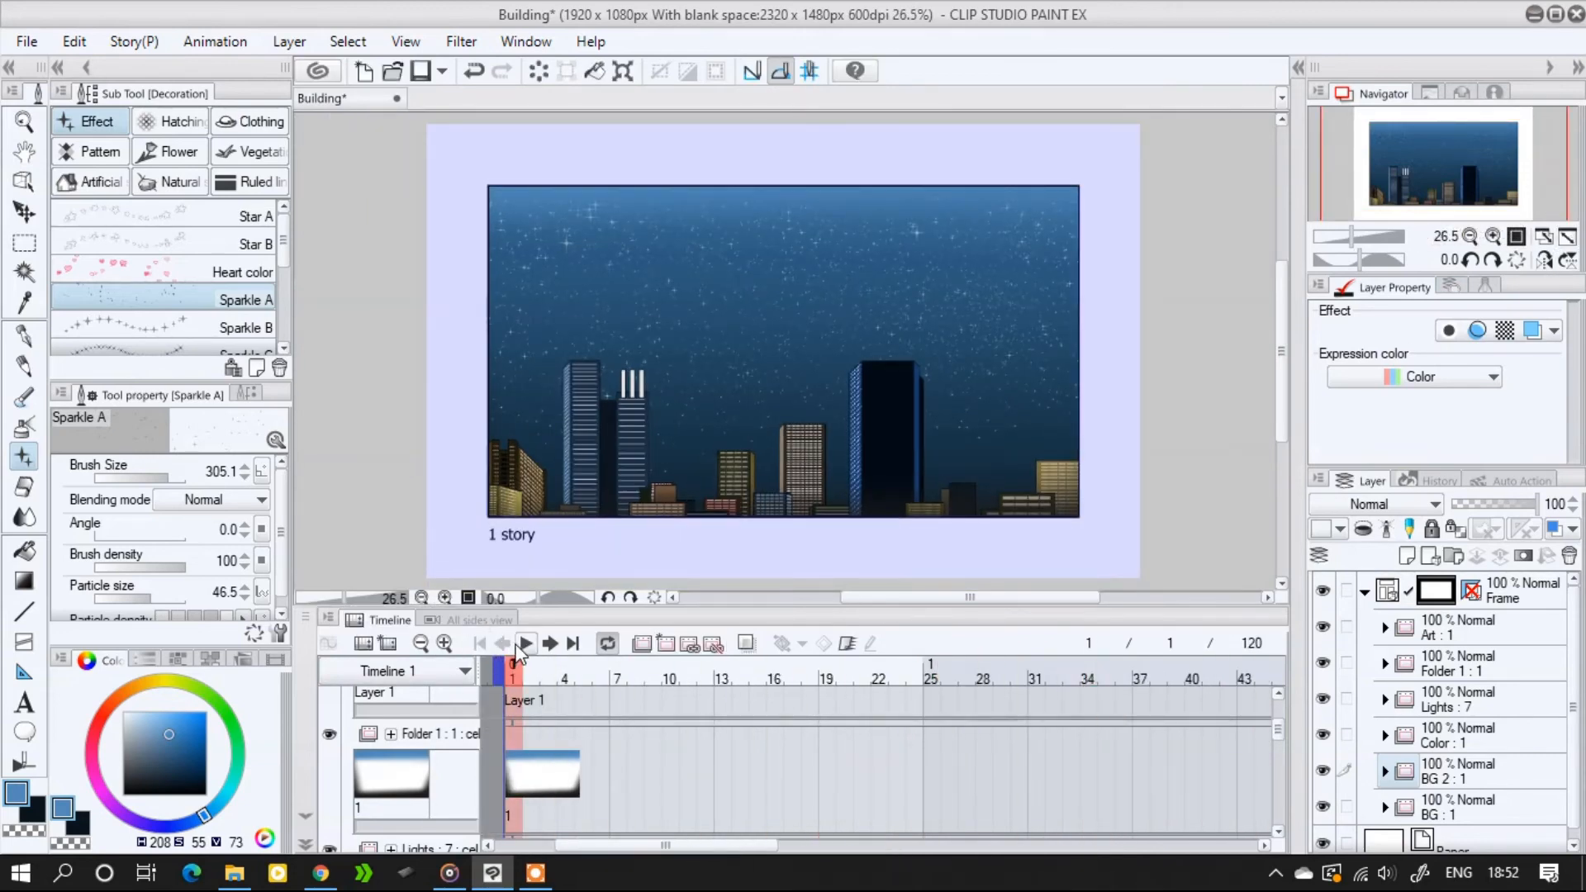
left_click(525, 645)
left_click(521, 649)
left_click(522, 649)
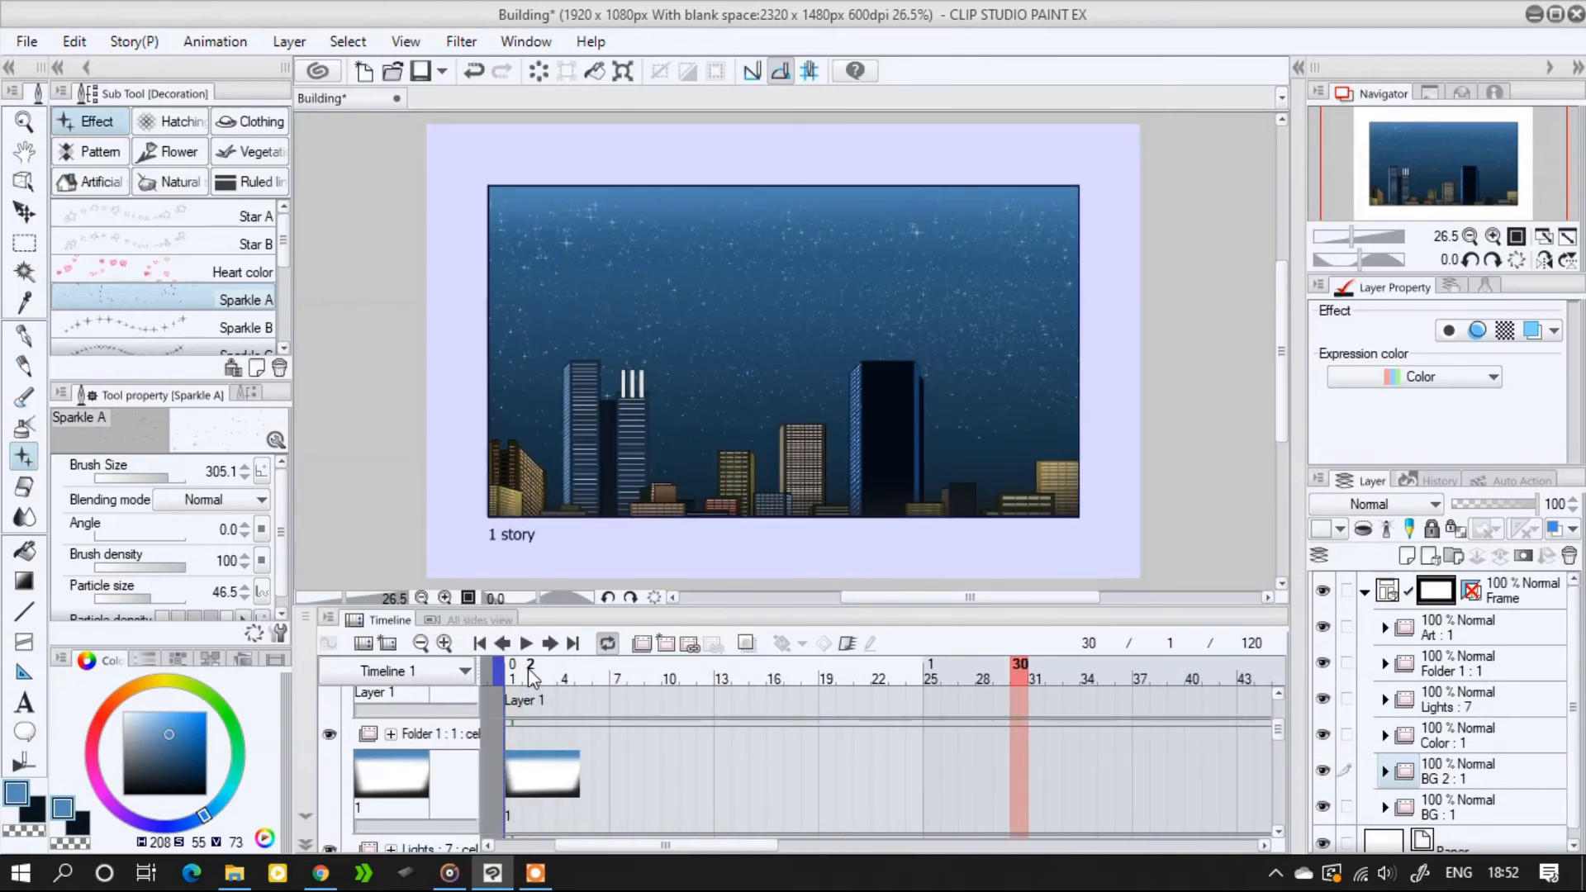
Apply a Gaussian blur with strength 3 to the L1 layer in the Lights folder
left_click(1389, 704)
left_click(1385, 703)
left_click(1384, 702)
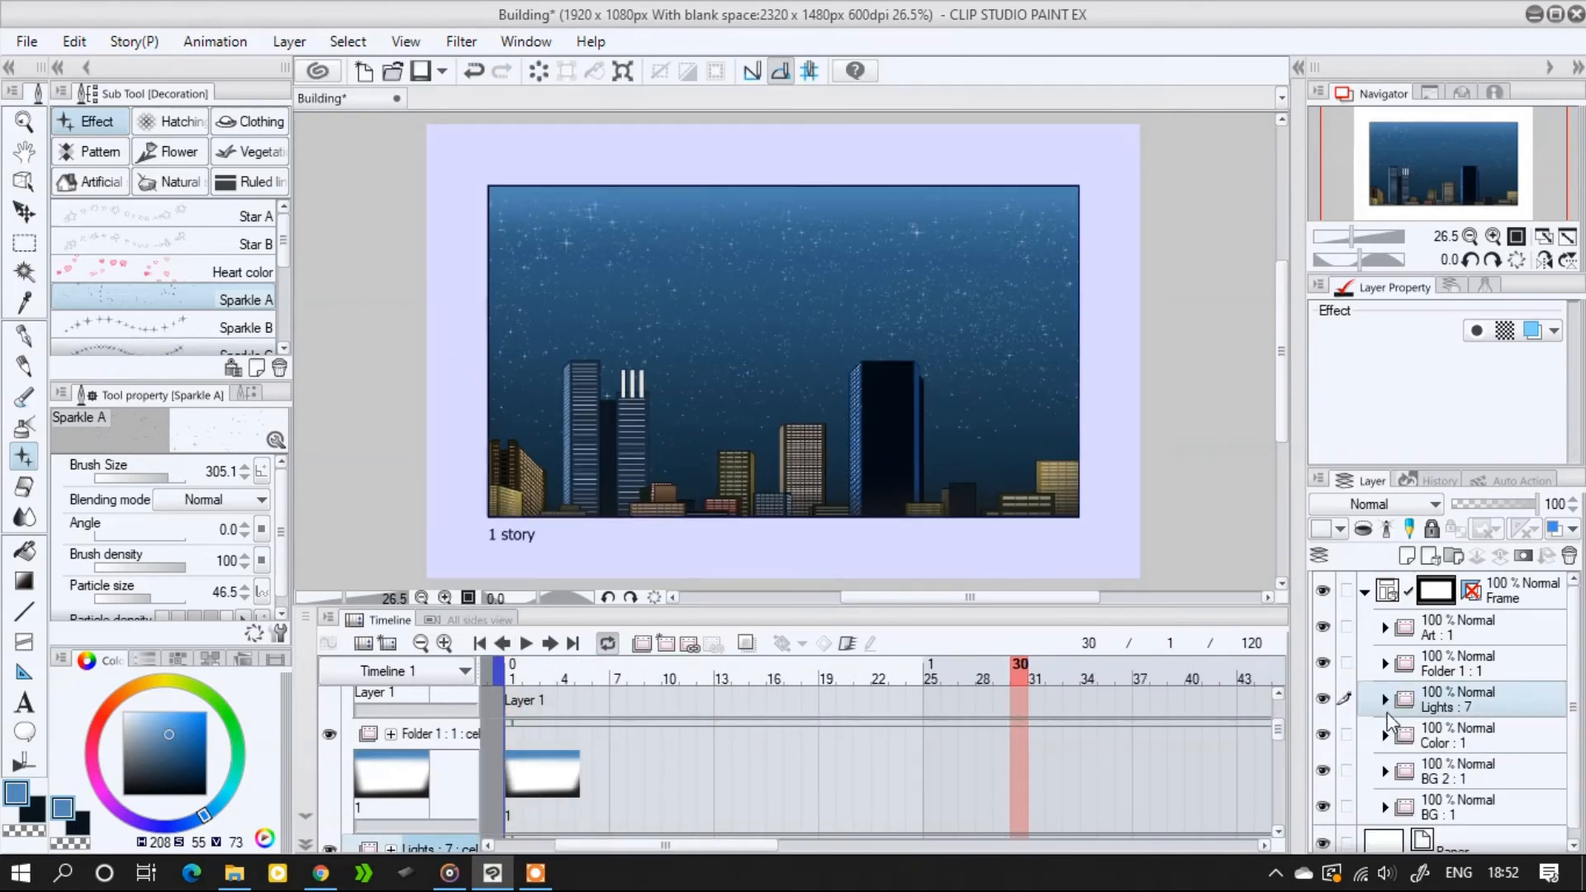
left_click(1385, 701)
scroll(1432, 747, "down", 3)
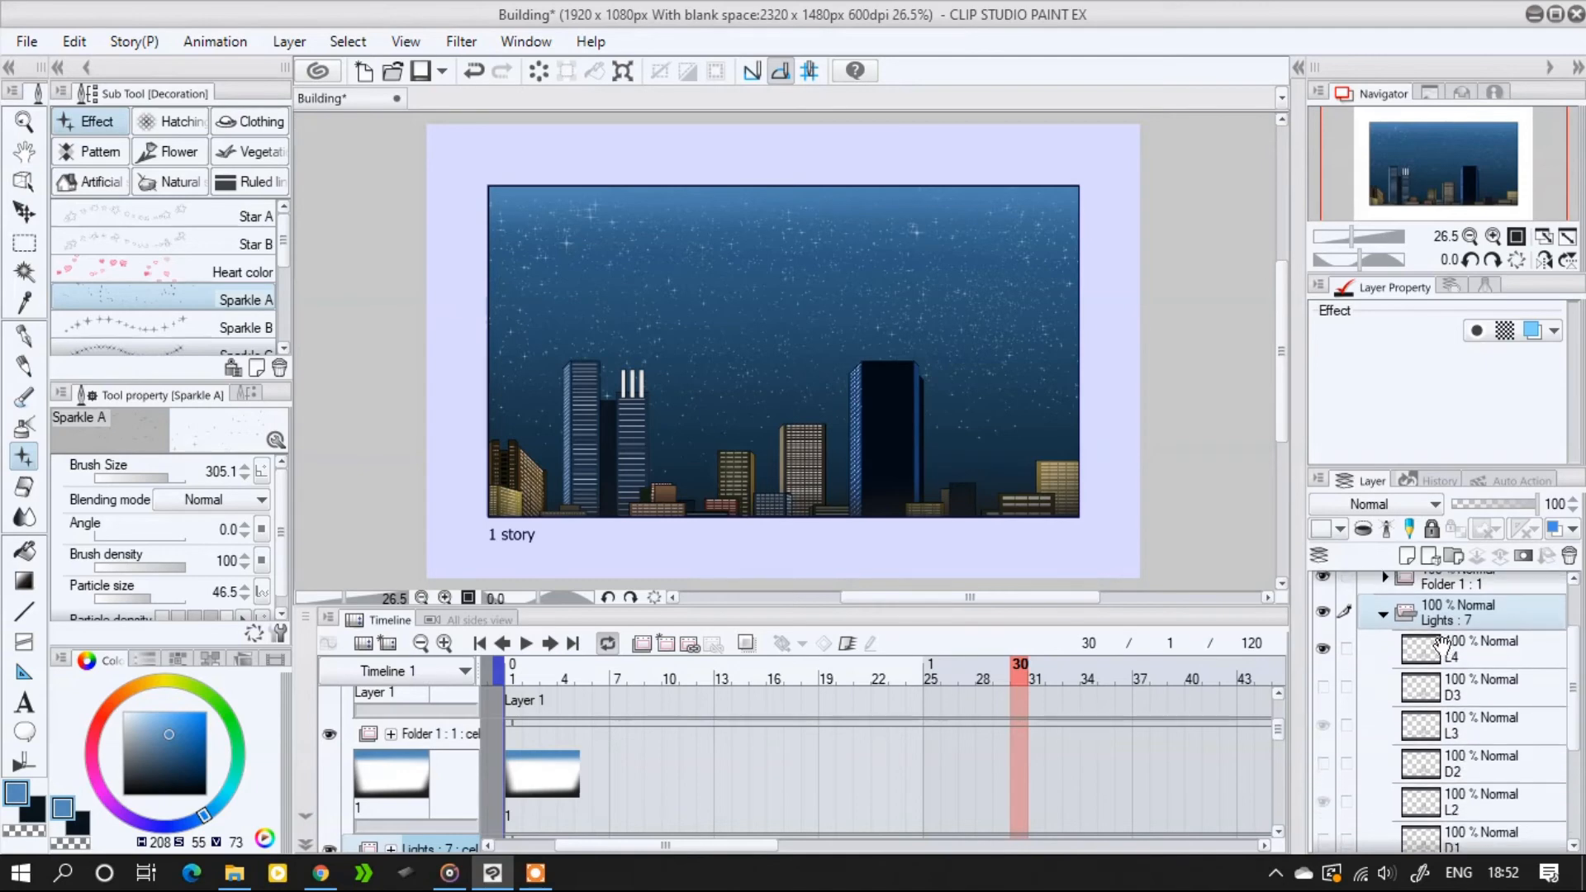
left_click(1435, 789)
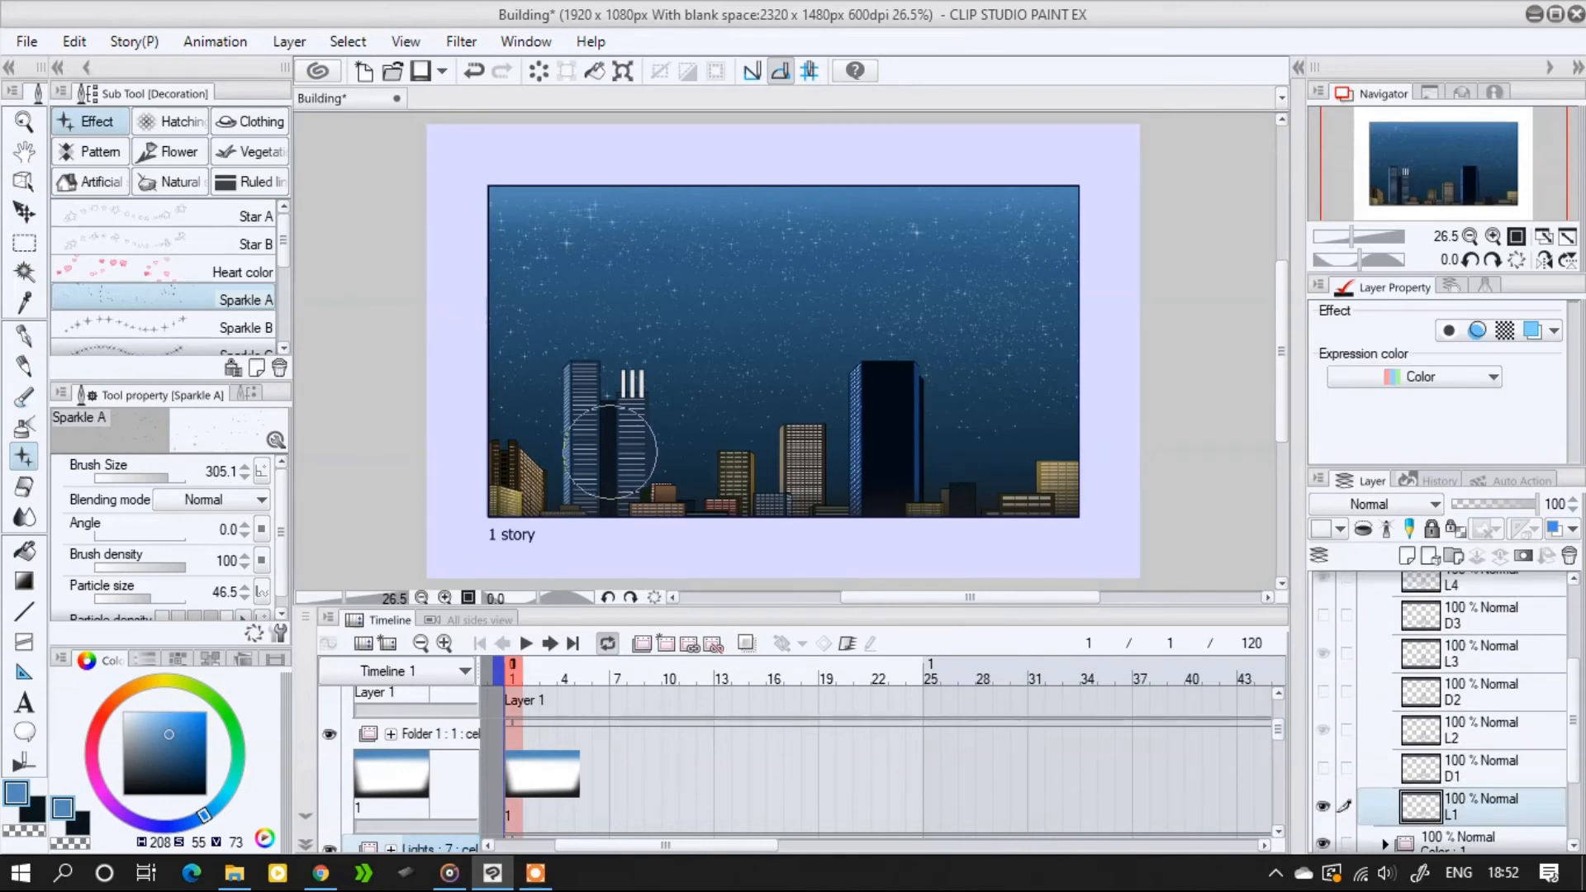
scroll(638, 386, "up", 4)
left_click(460, 42)
mouse_move(495, 72)
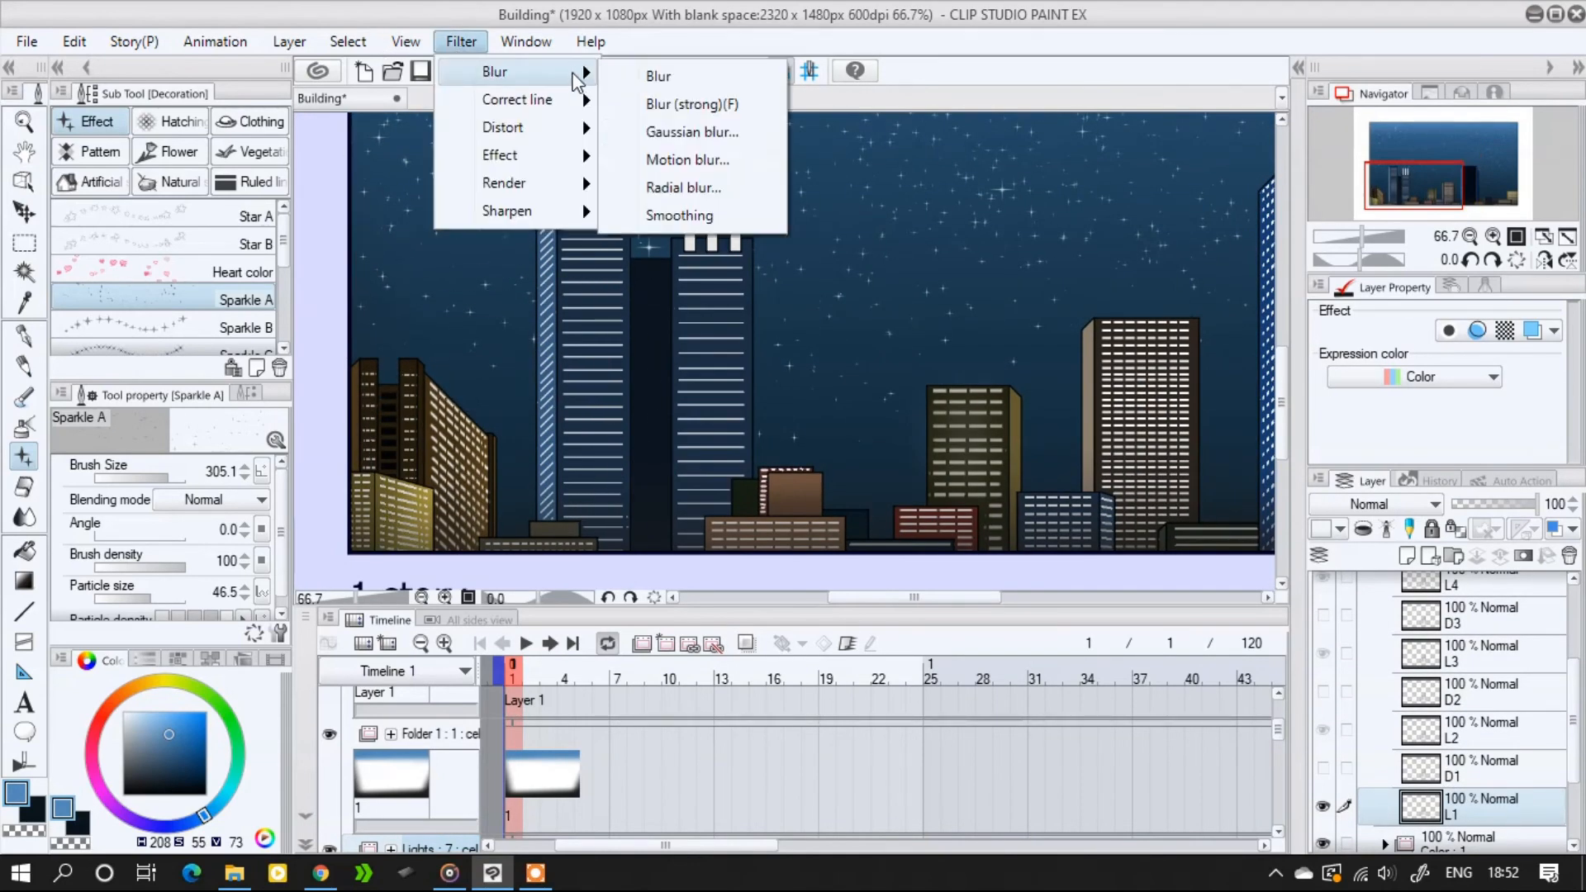
left_click(676, 139)
left_click_drag(983, 244, 887, 652)
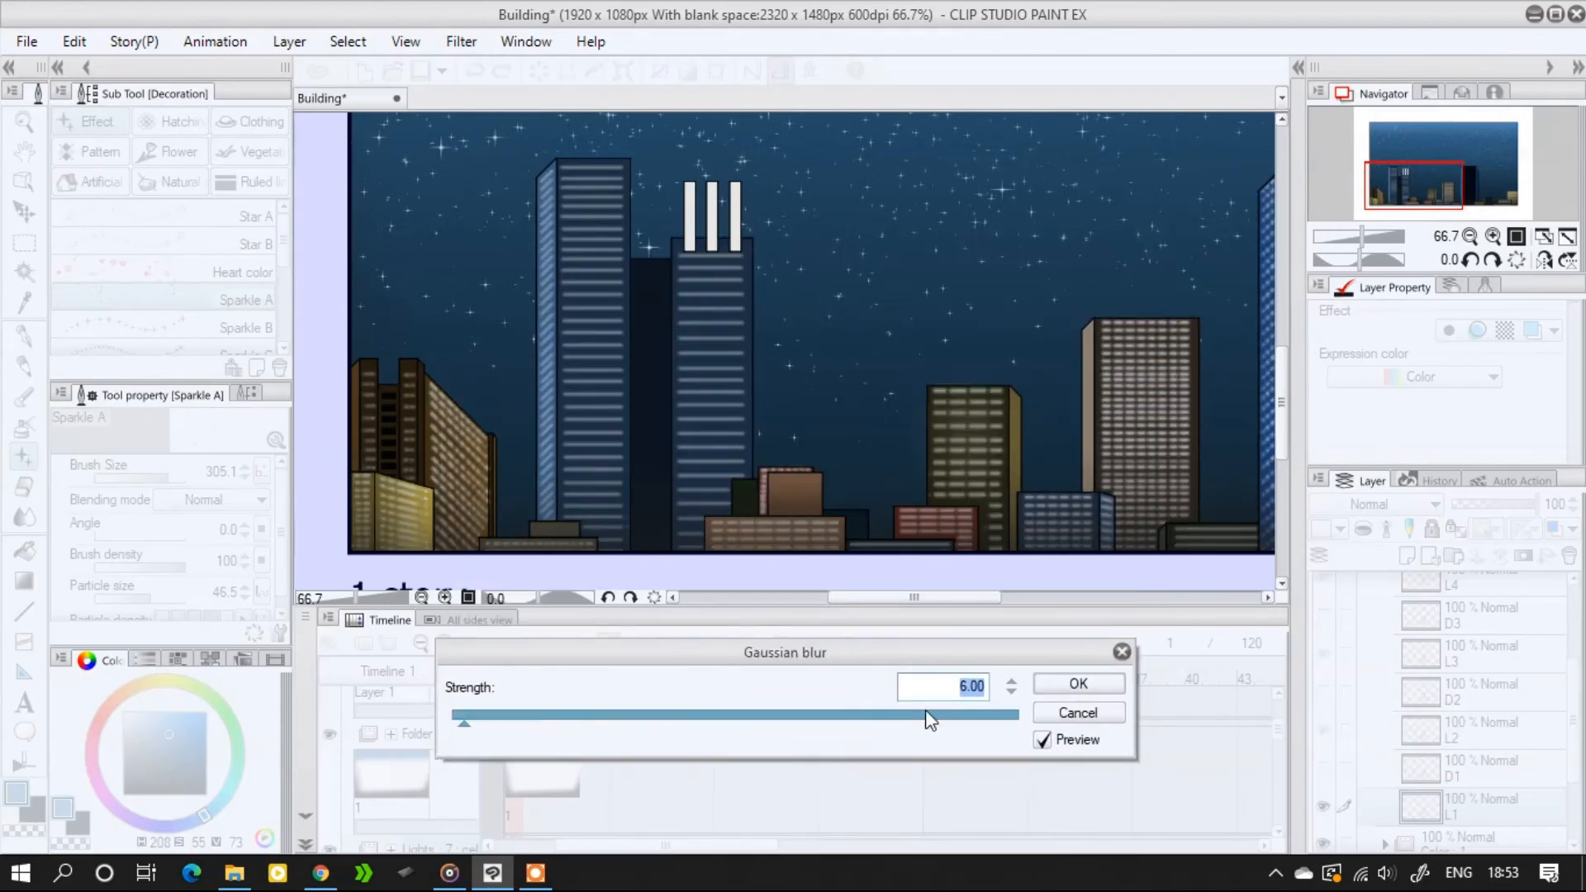
left_click_drag(1011, 692, 1008, 696)
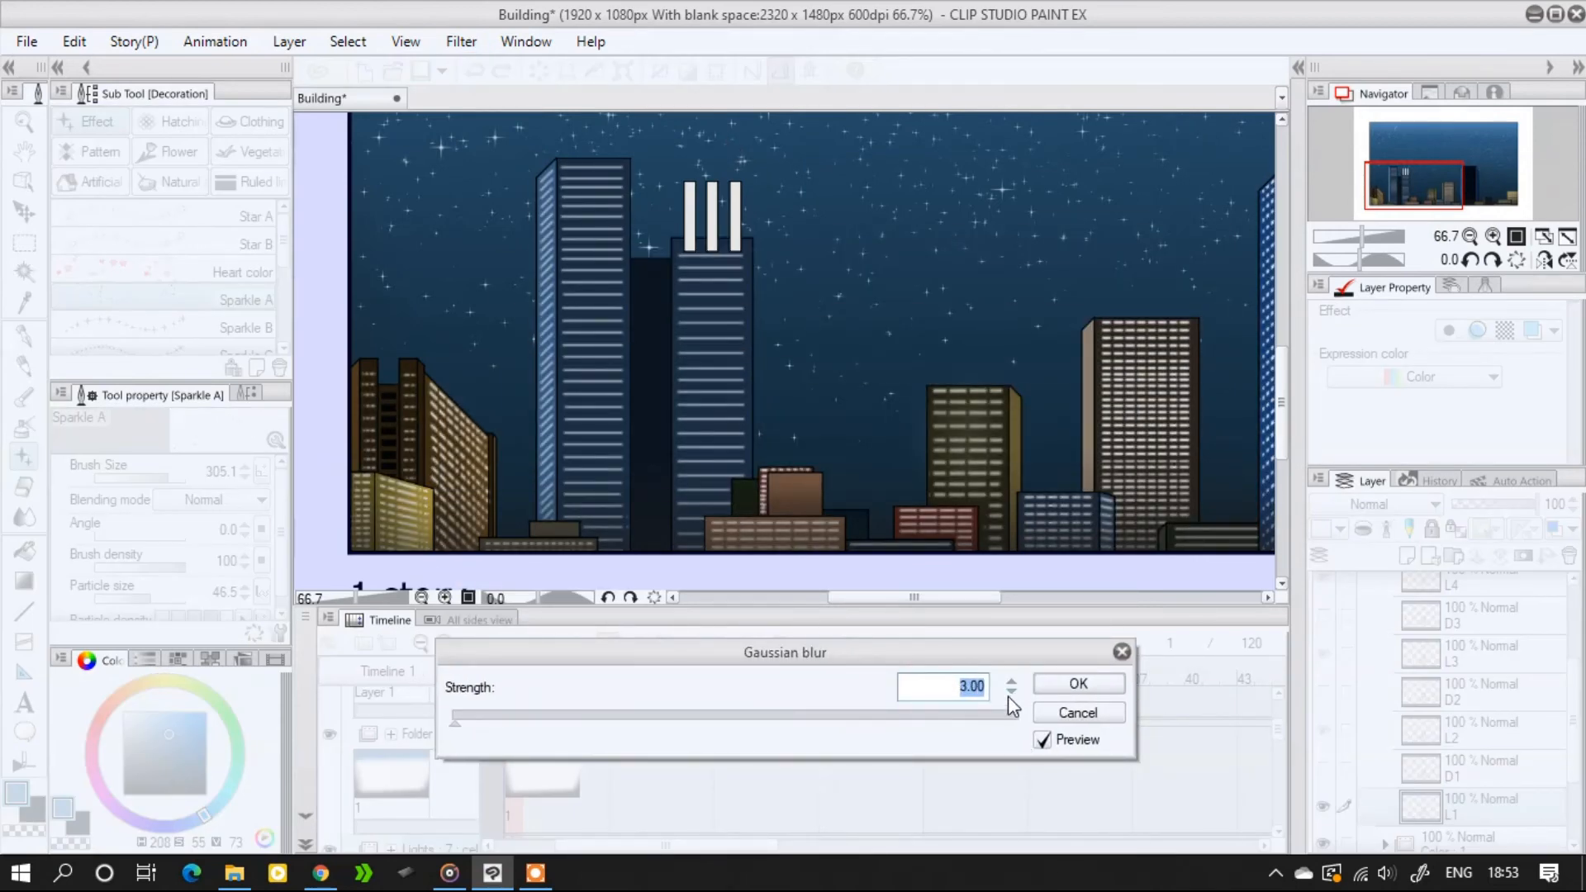
left_click(1088, 682)
Apply a Gaussian blur with strength 4 to the L2 lights layer
left_click(1426, 738)
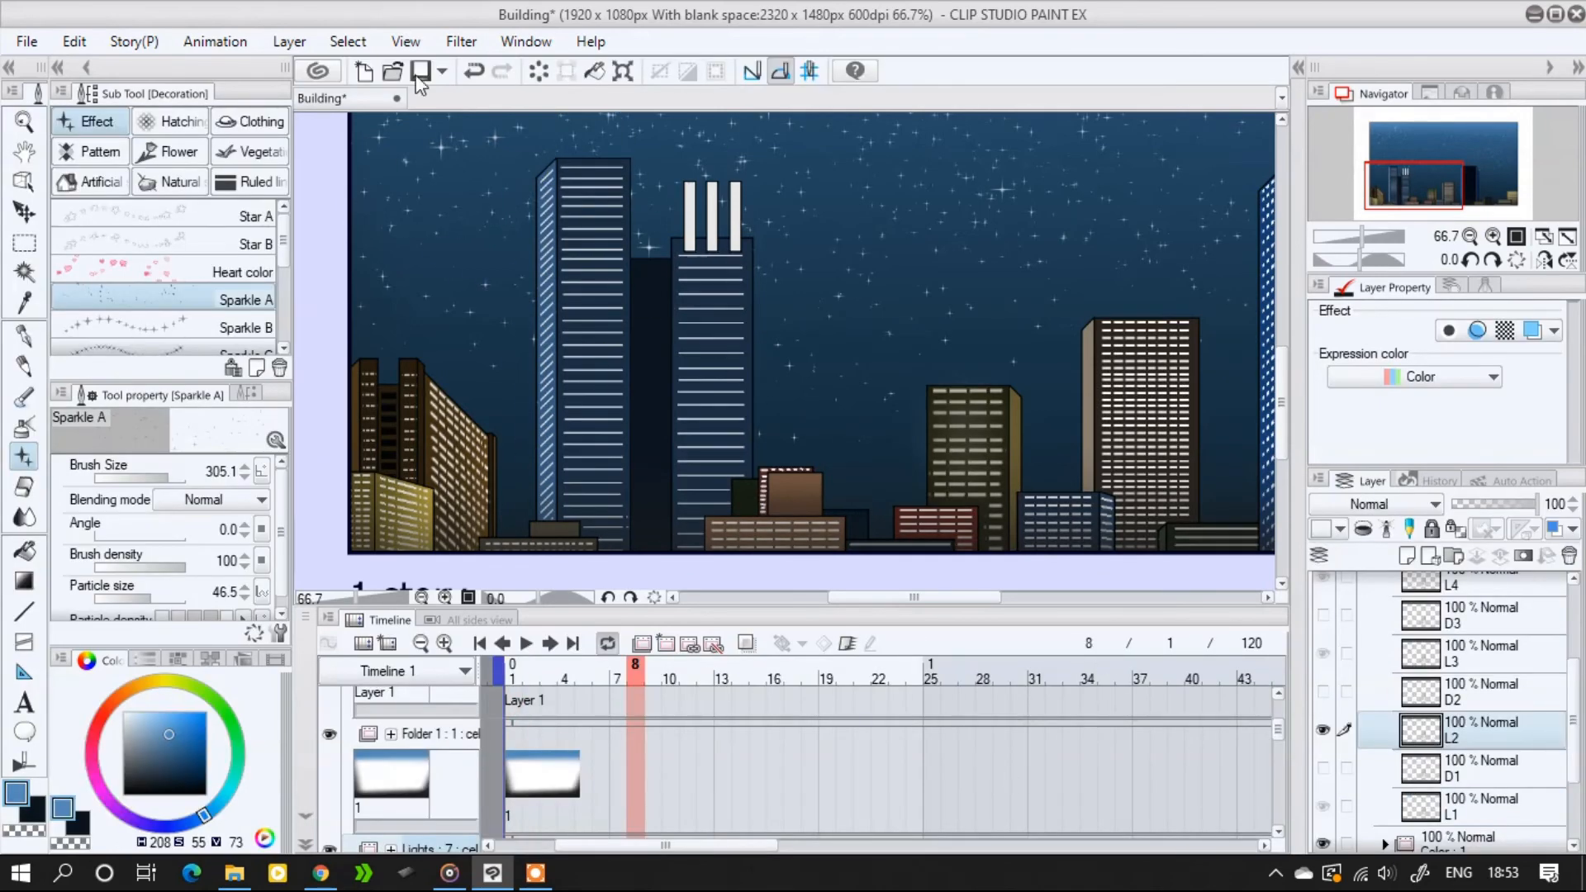
left_click(461, 43)
mouse_move(466, 71)
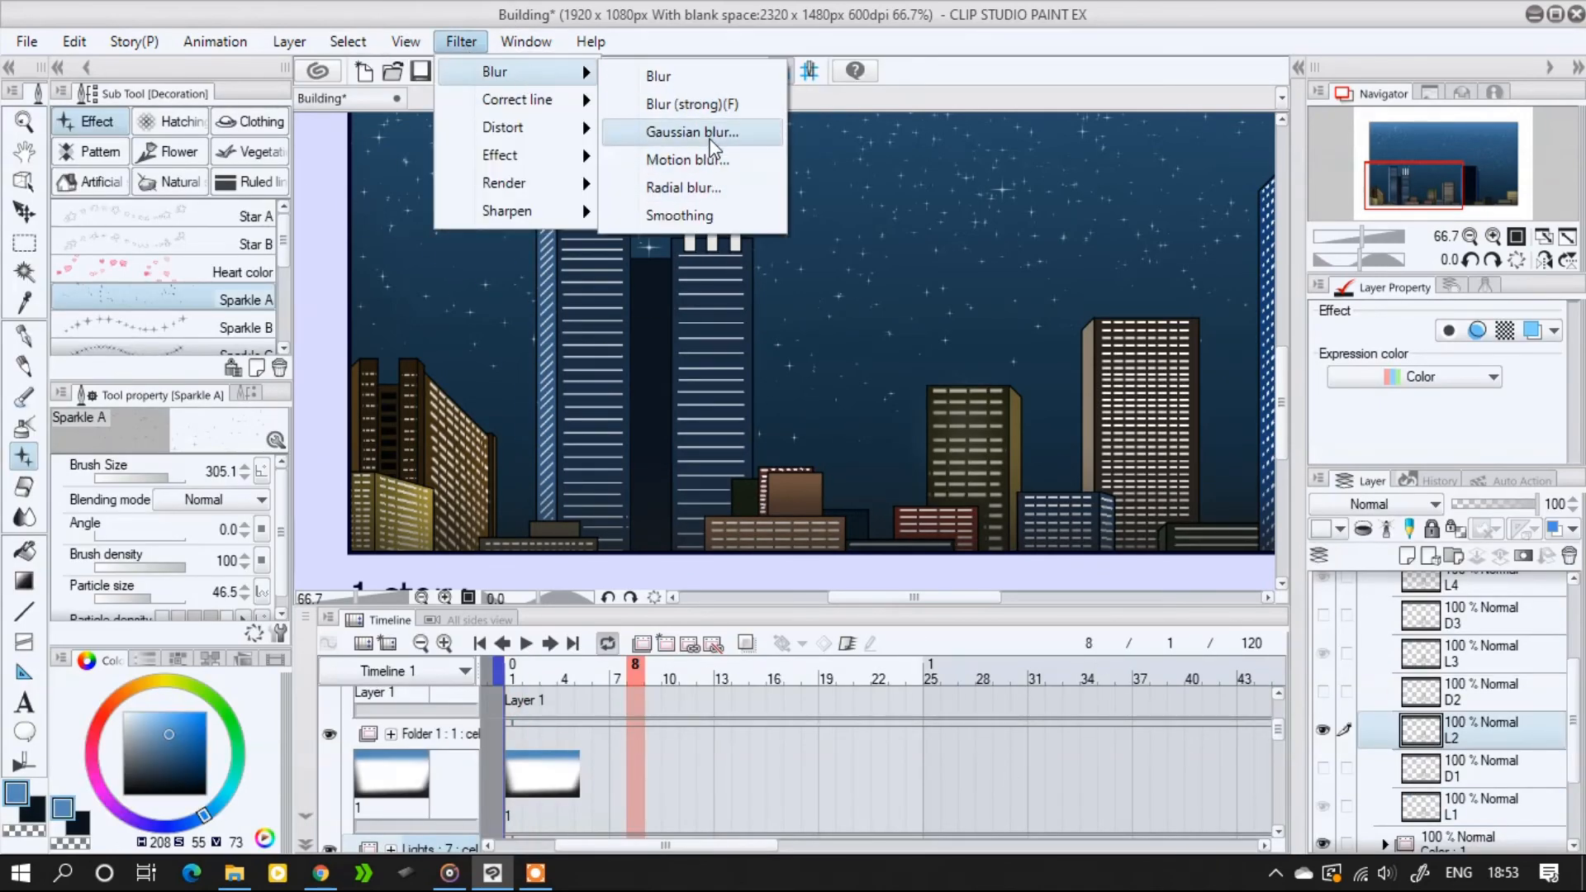
left_click(707, 134)
type("4")
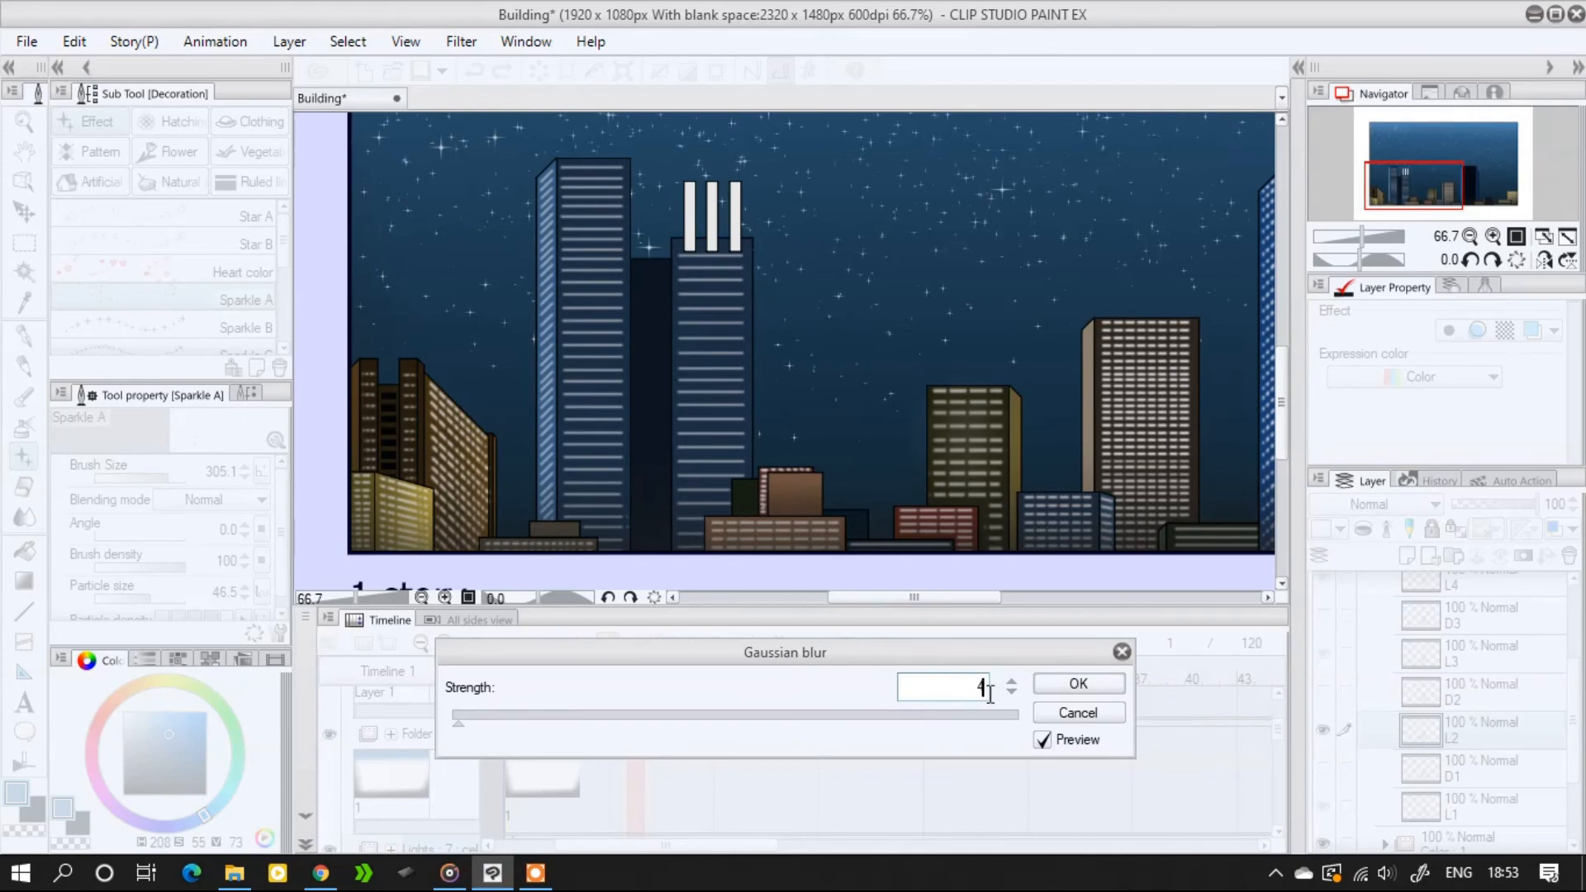
key("Return")
Check the L1 and L2 lights cels, and apply a Gaussian blur with strength 4 to the L3 layer
left_click(1479, 810)
left_click(1471, 743)
left_click(1474, 661)
left_click(463, 42)
mouse_move(503, 72)
left_click(669, 128)
type("4")
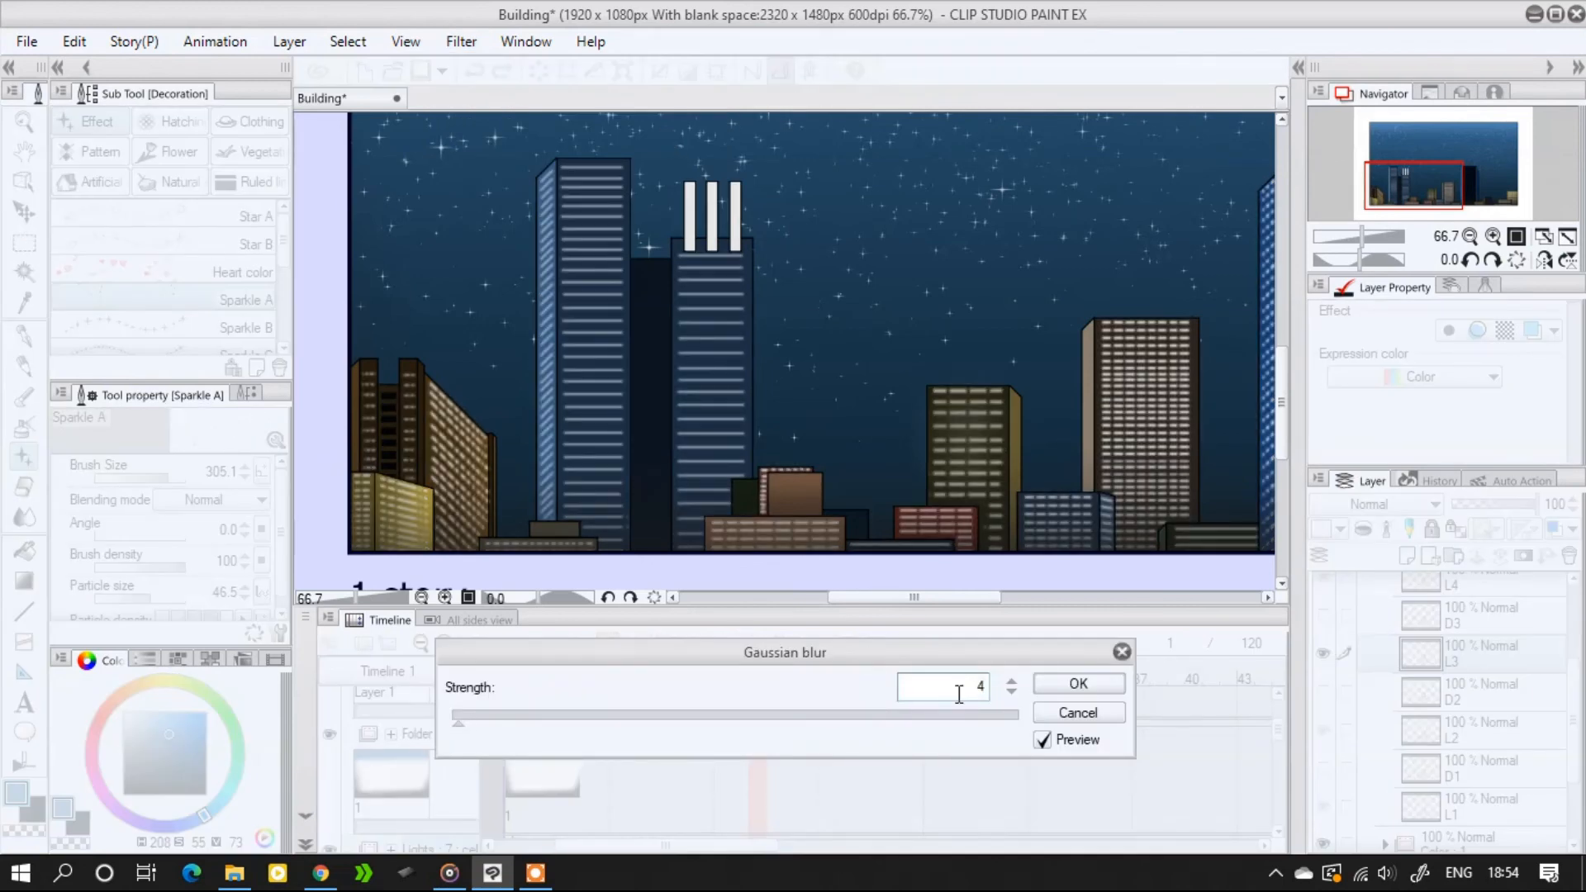
left_click(1077, 683)
Apply a Gaussian blur with strength 4 to the L4 lights layer
left_click(1454, 588)
left_click(461, 42)
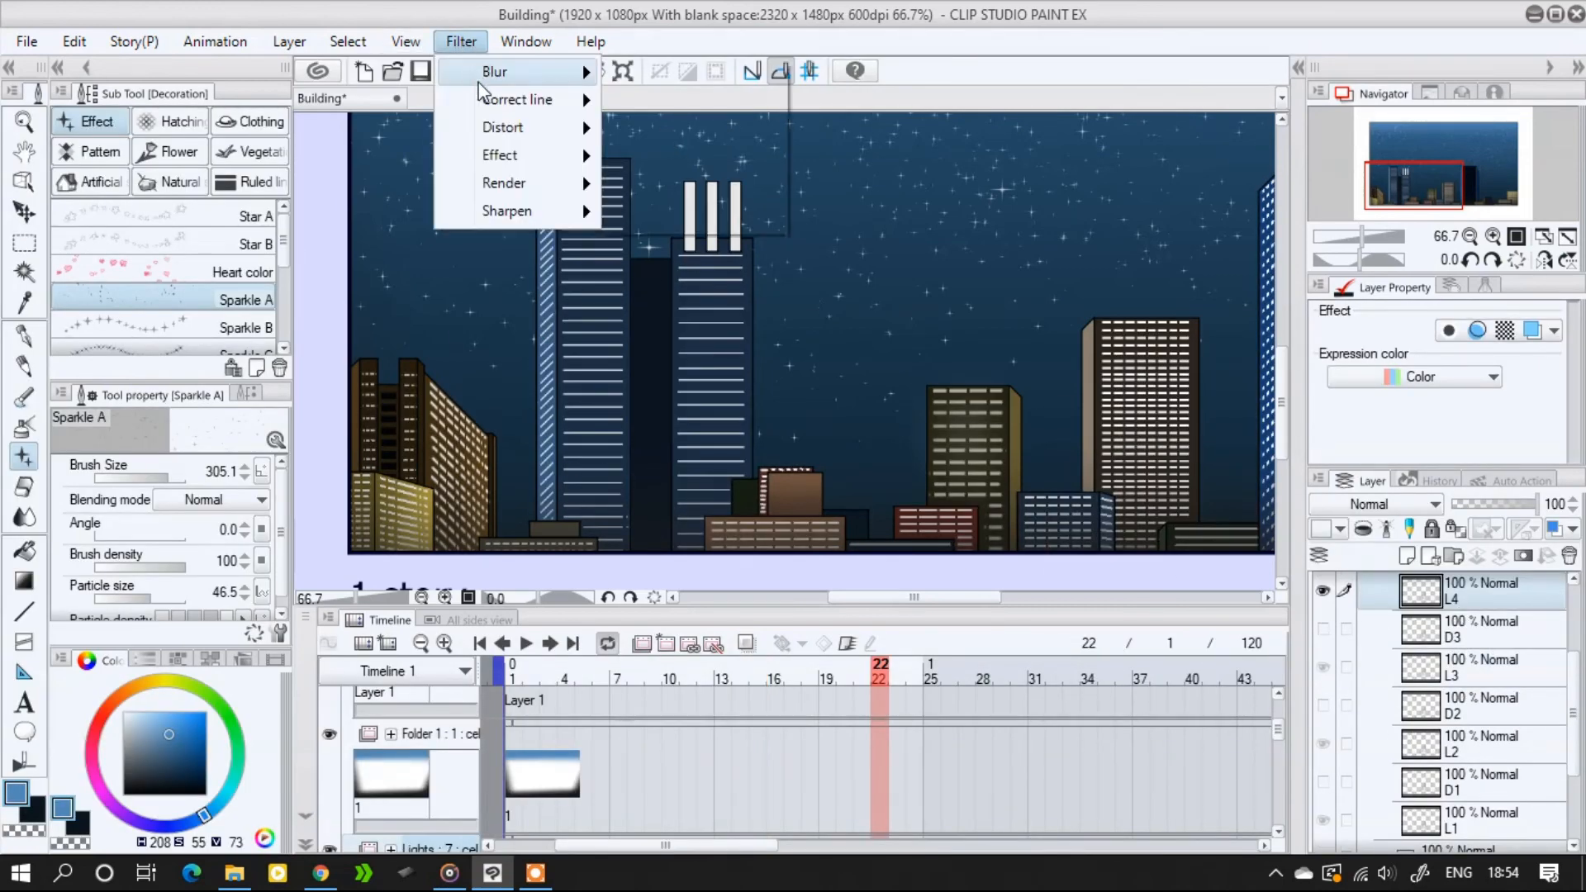
mouse_move(503, 70)
left_click(648, 130)
type("4")
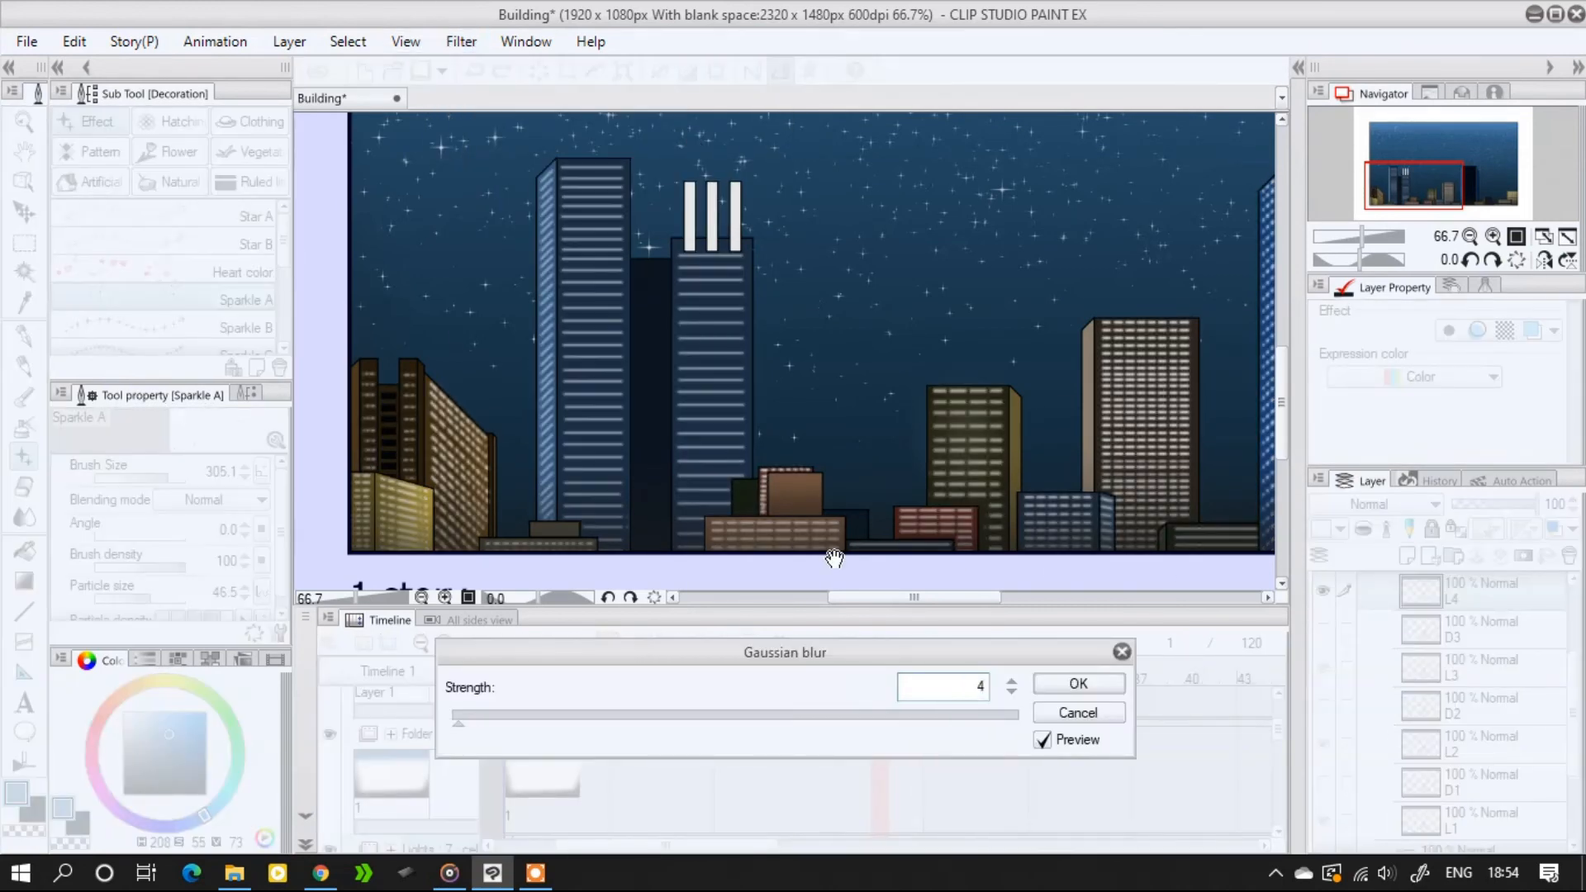
key("Return")
Play the animation from the first frame with the whole canvas in view to review the blurred flickering lights
left_click(481, 644)
left_click(1563, 240)
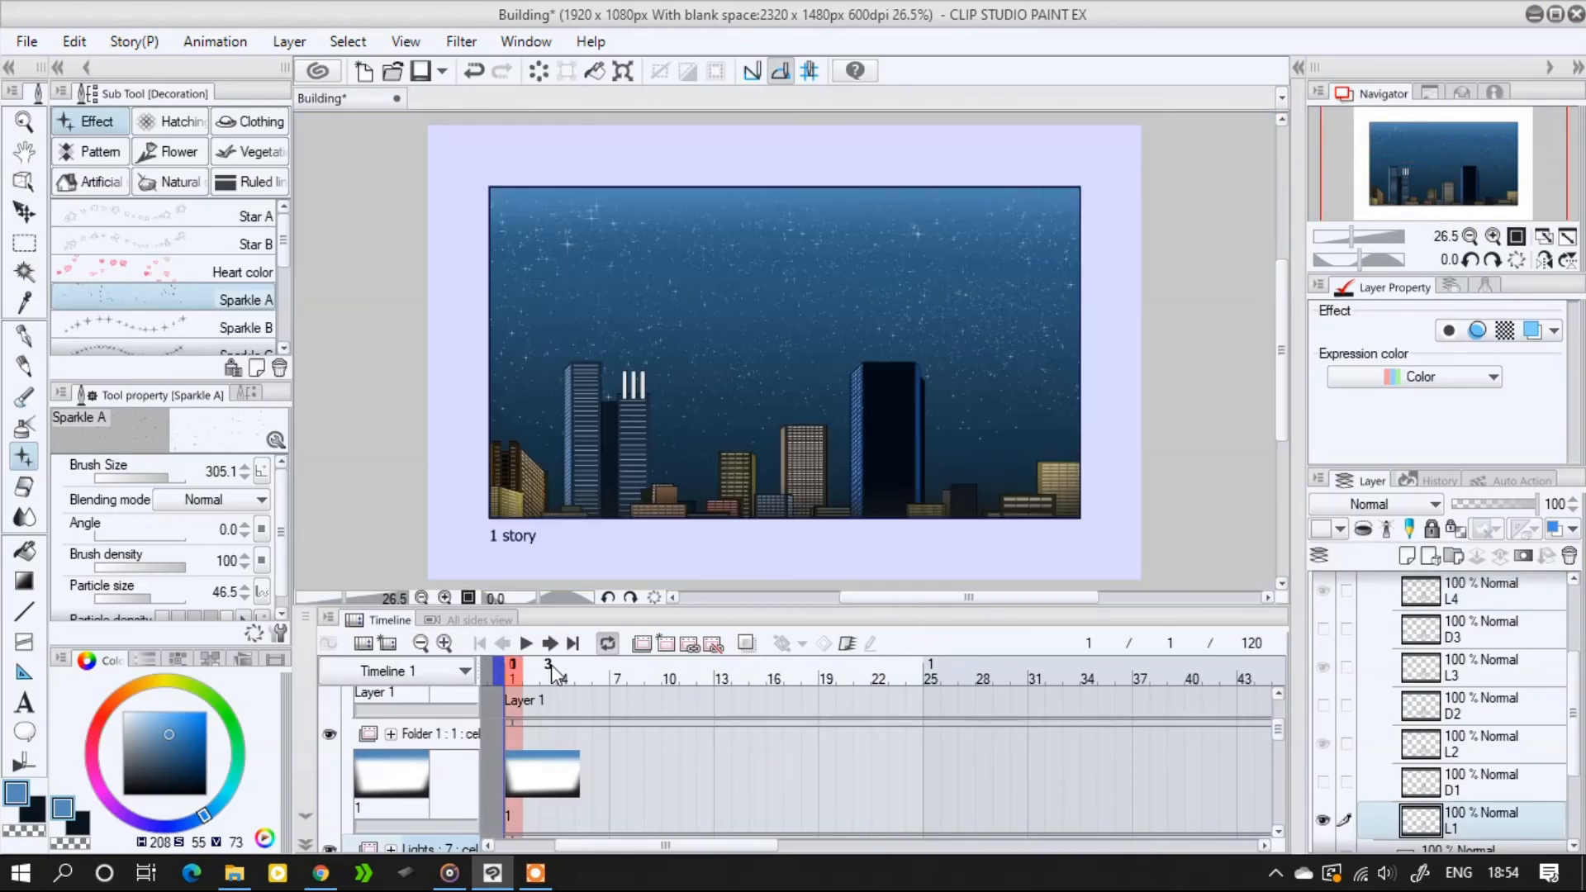
left_click(526, 644)
left_click(526, 645)
left_click(526, 644)
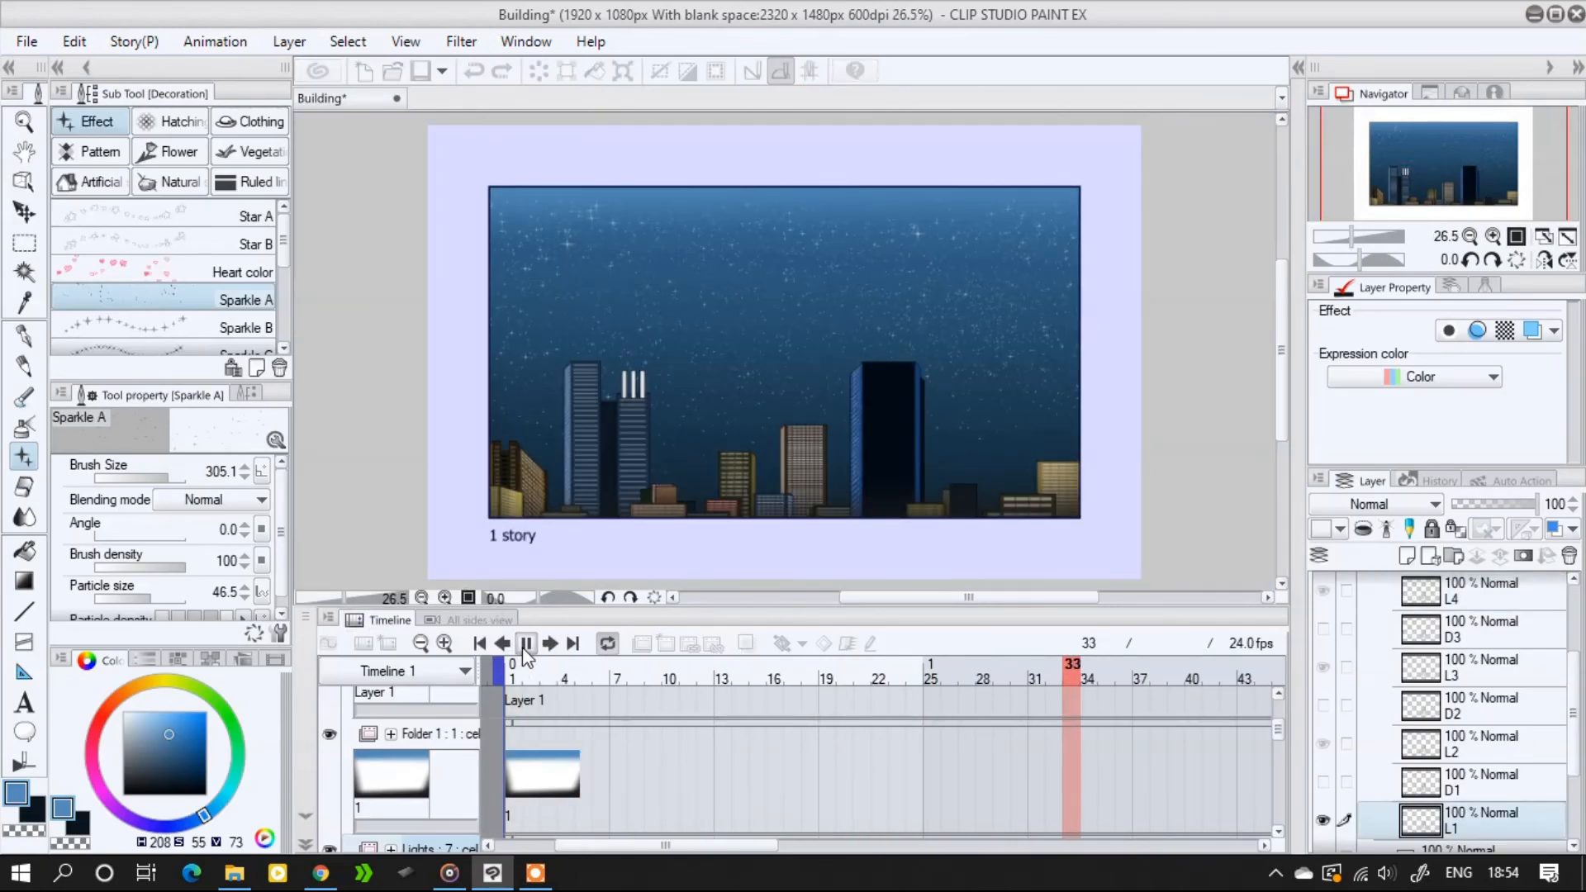
left_click(526, 644)
Compare the frame with and without the gradient shading in Folder 1, and rename that folder as Grad
scroll(1433, 663, "up", 2)
left_click(1383, 628)
left_click(1487, 654)
left_click(1322, 653)
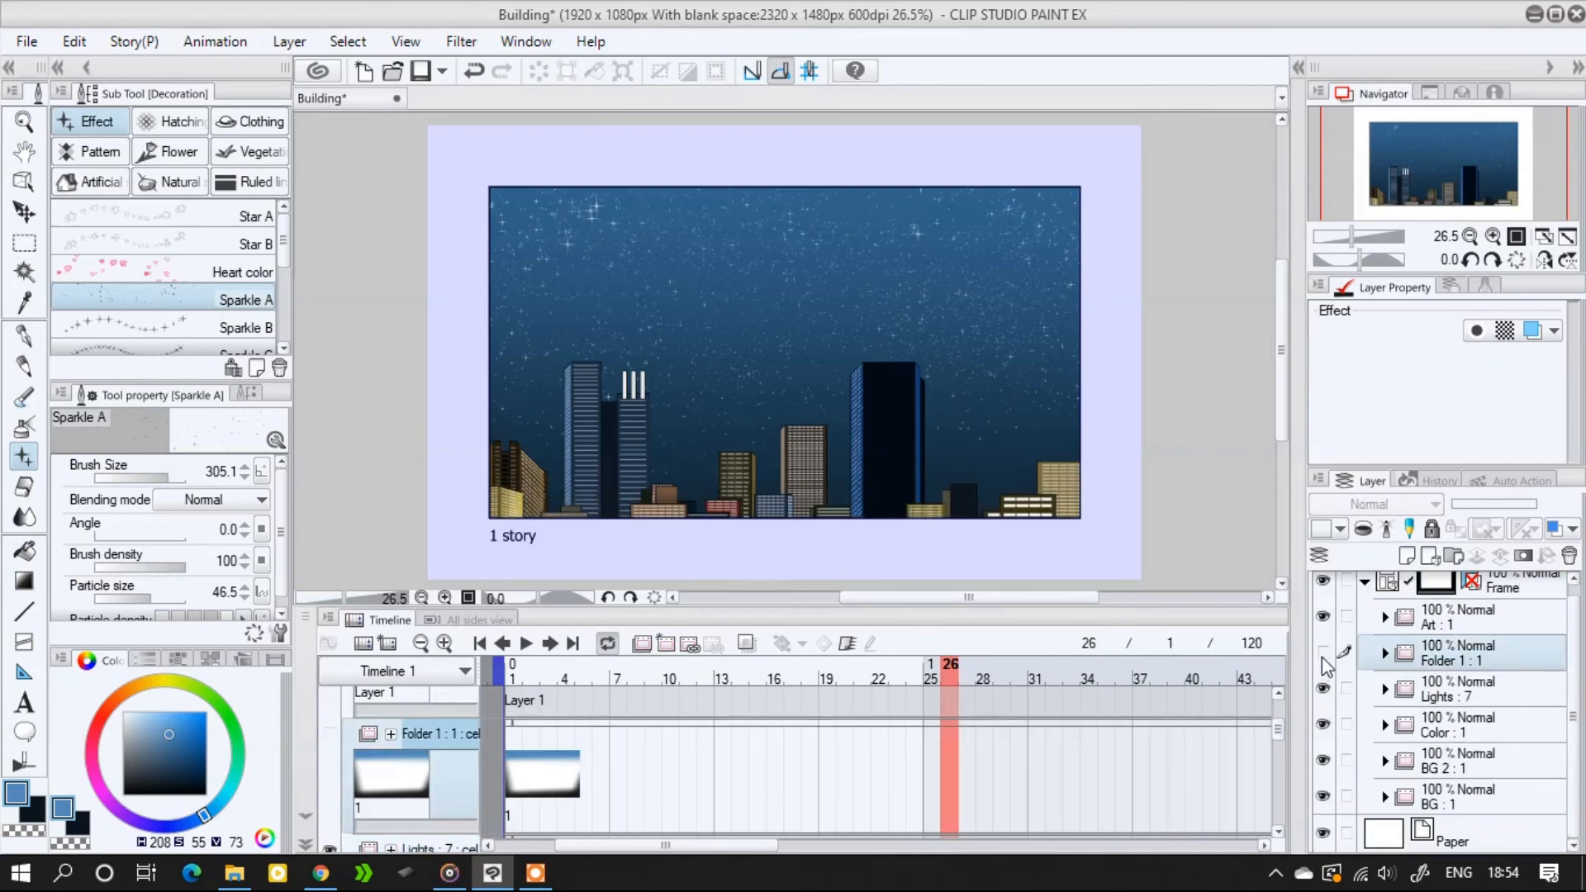
left_click(1321, 653)
left_click(1383, 654)
double_click(1458, 656)
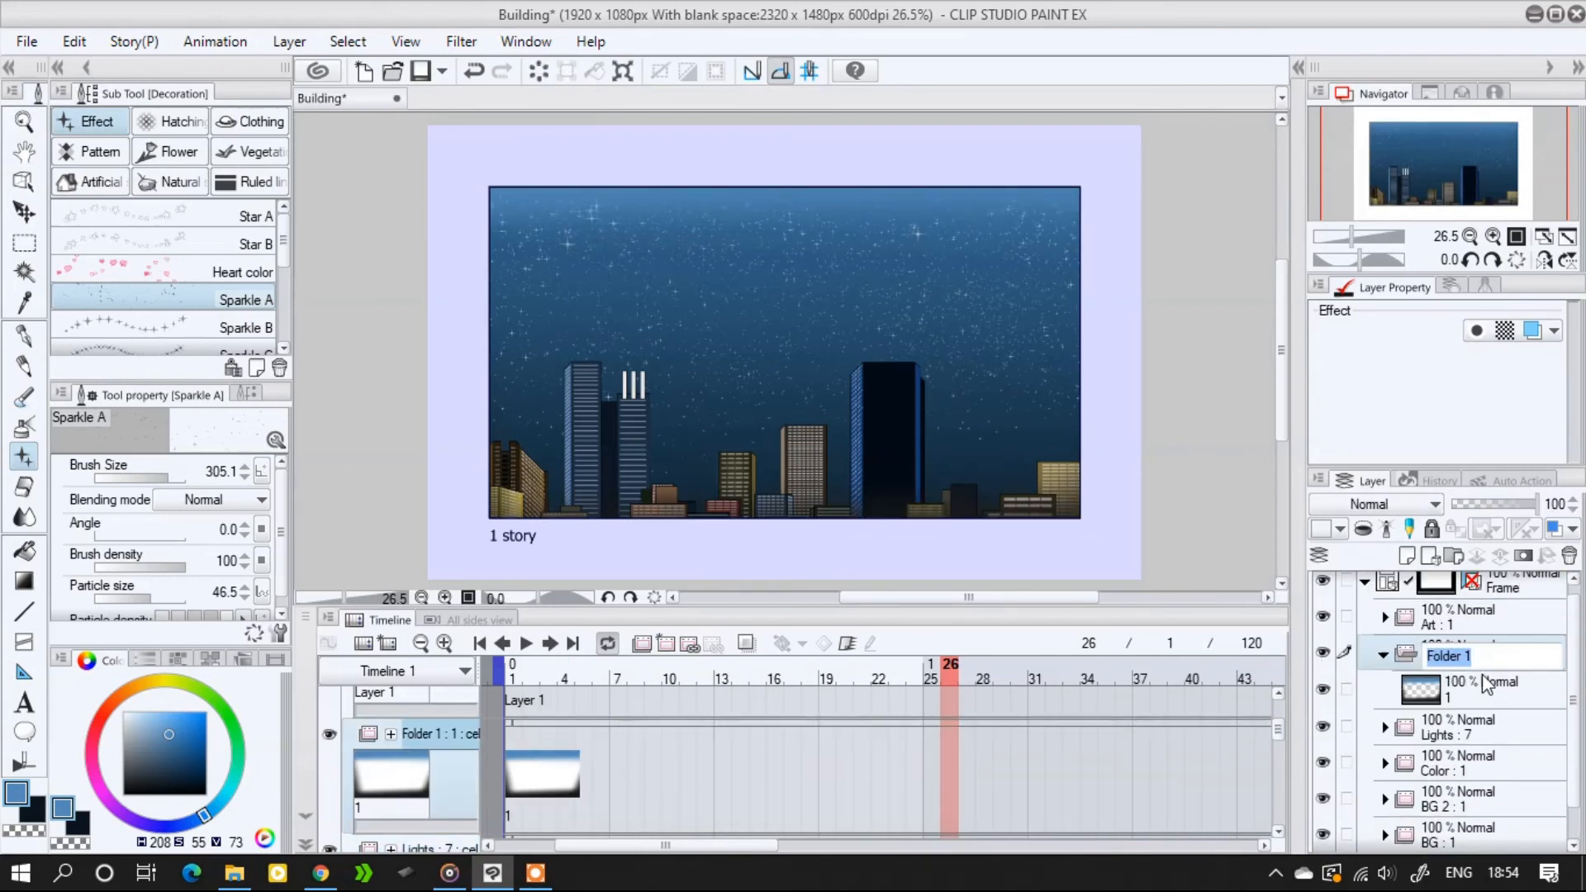
type("Grad")
key("Return")
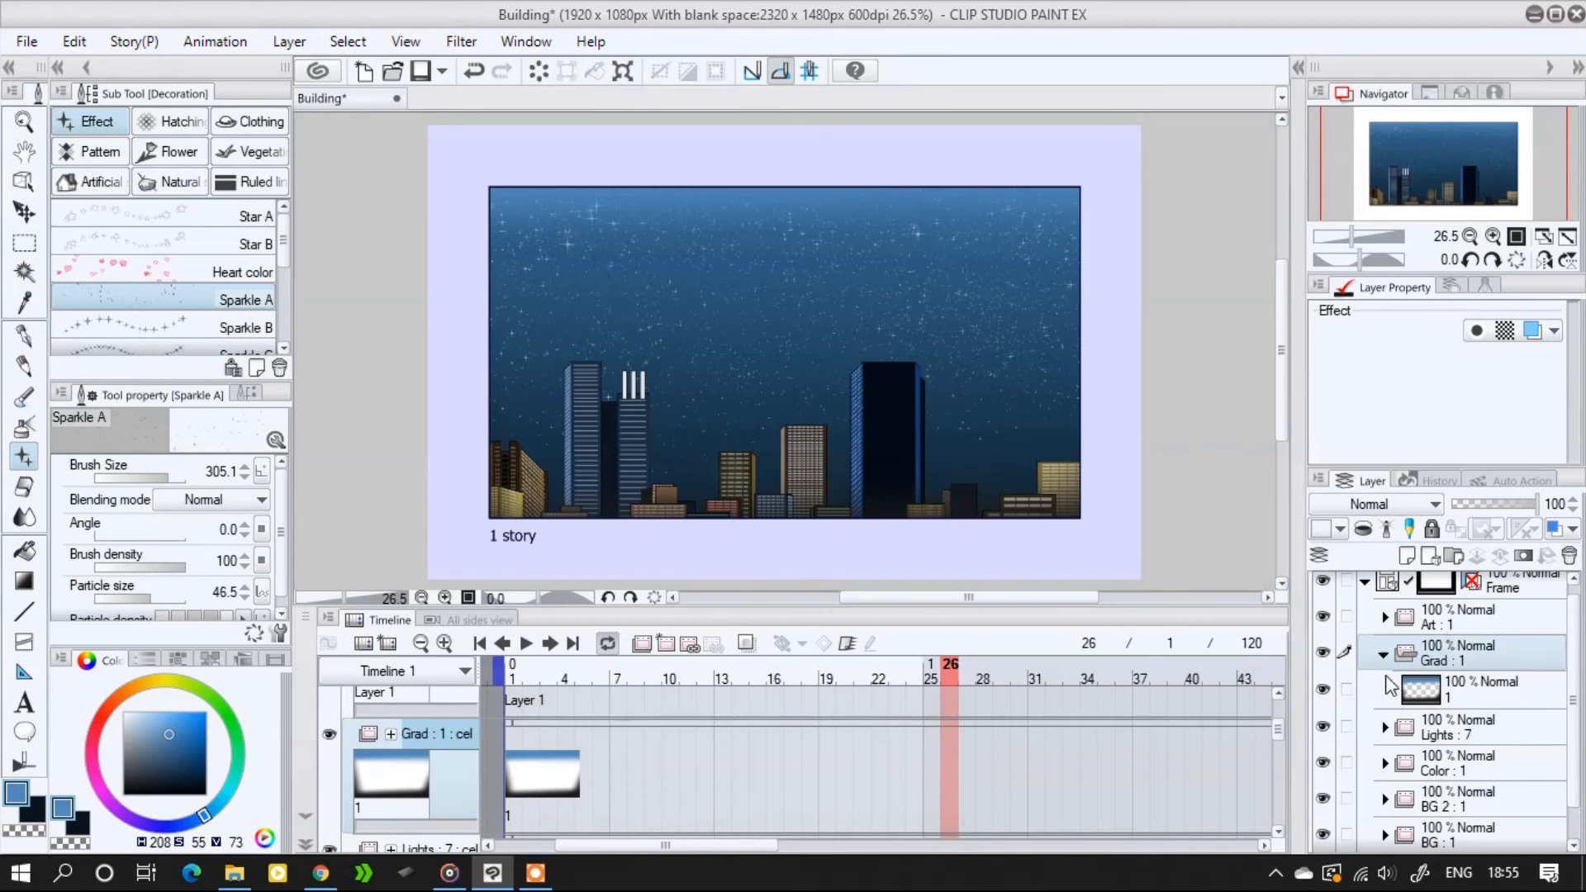
left_click(1384, 654)
Play the animation once more from frame 1 and save the Building file
left_click(513, 666)
left_click(525, 649)
left_click(526, 651)
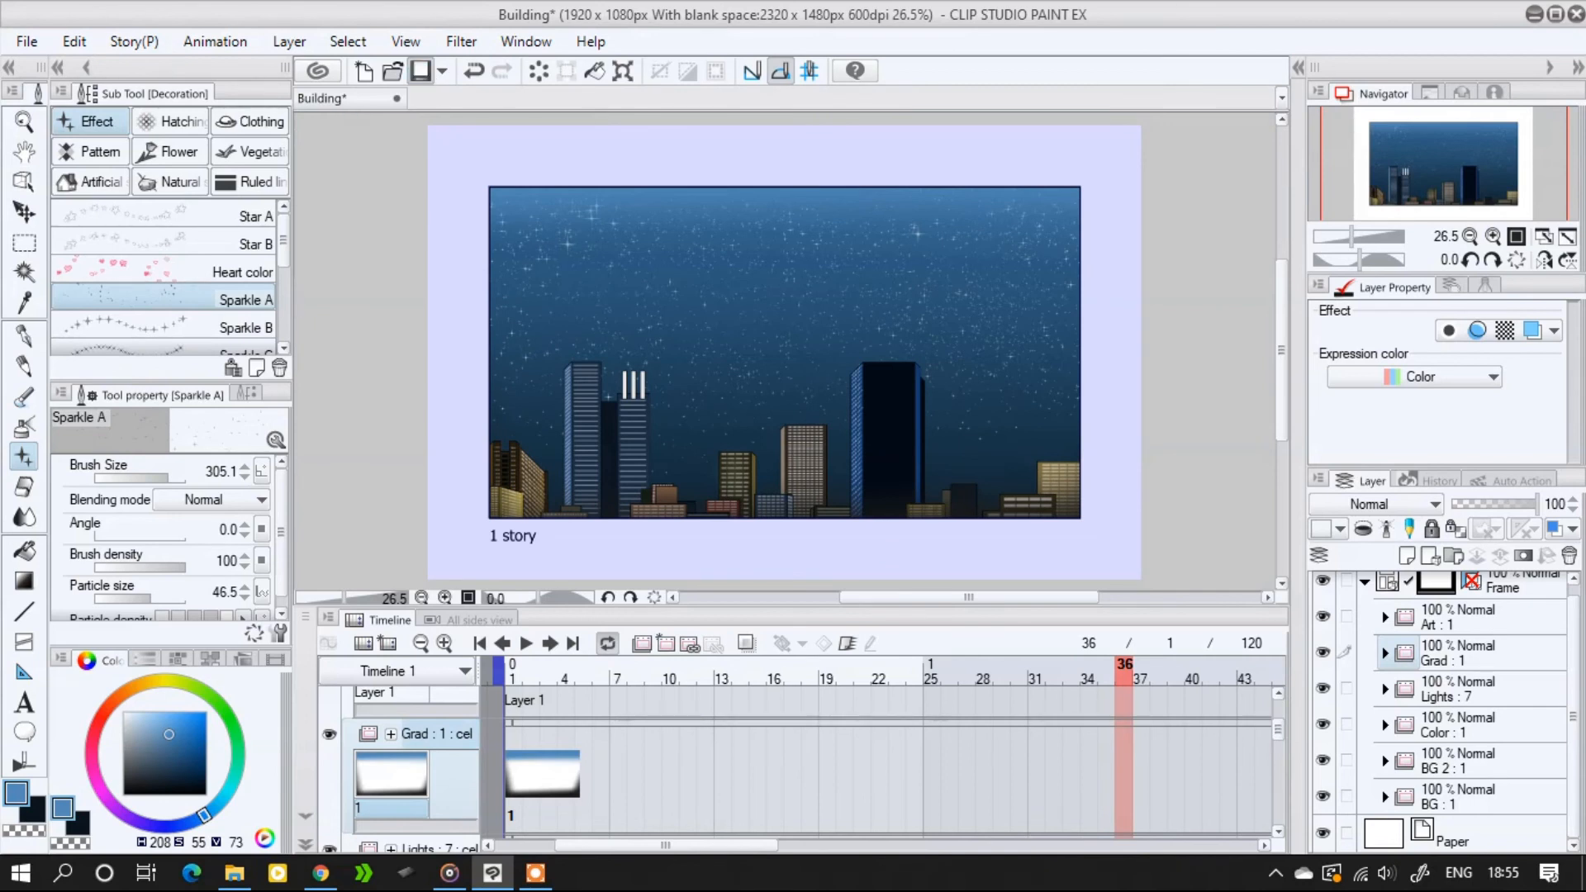
left_click(422, 70)
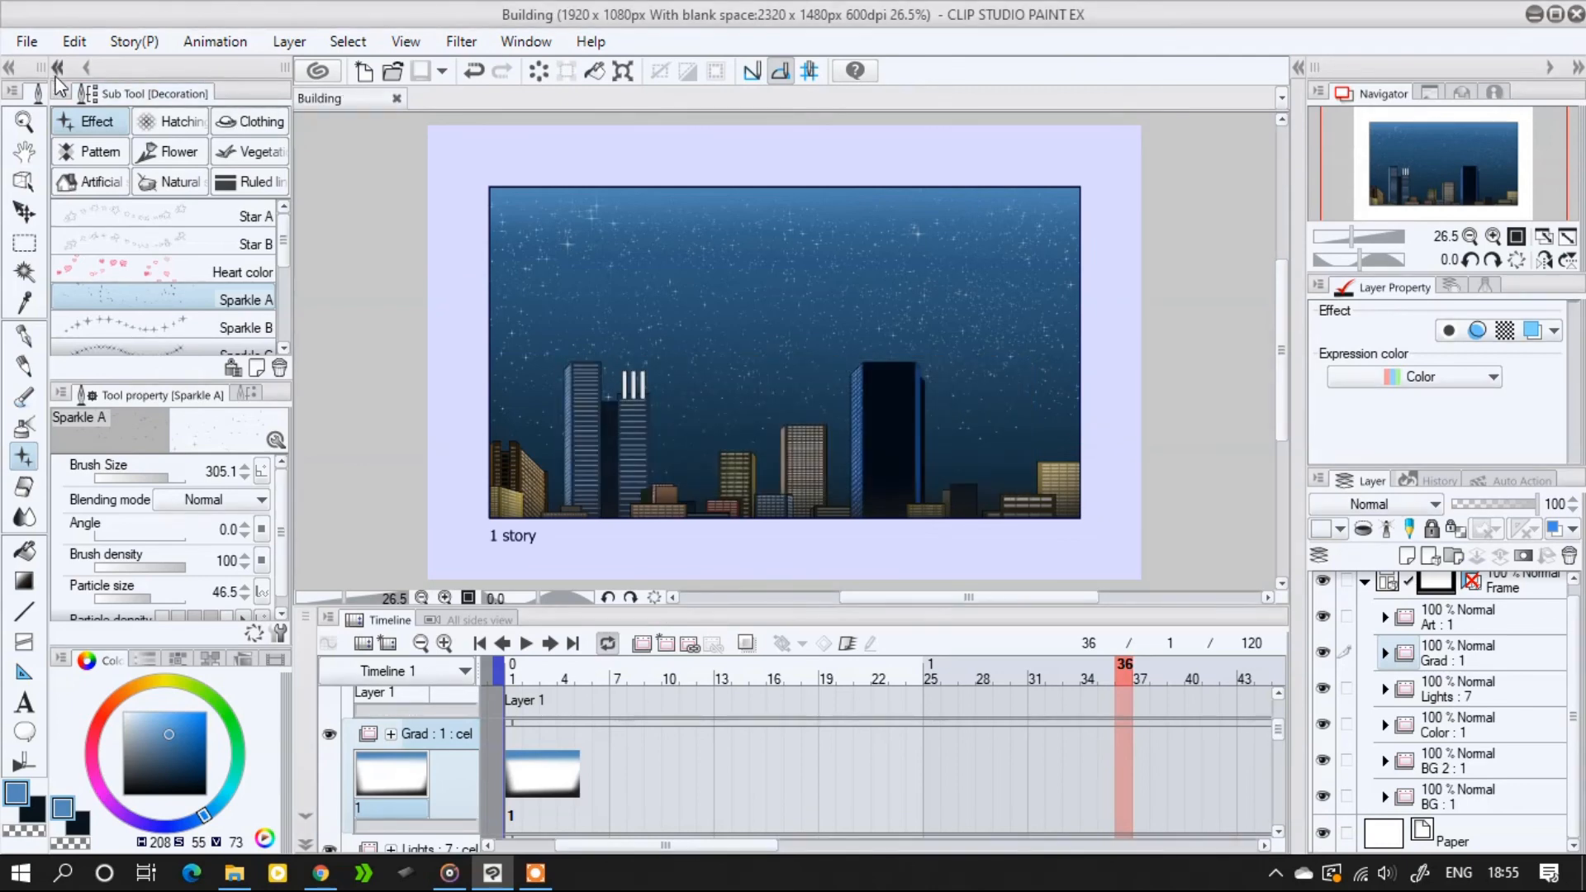
Export the animation as an MP4 movie named Flickering in the Manga folder, at 1920 x 1080 and 24 fps
left_click(35, 48)
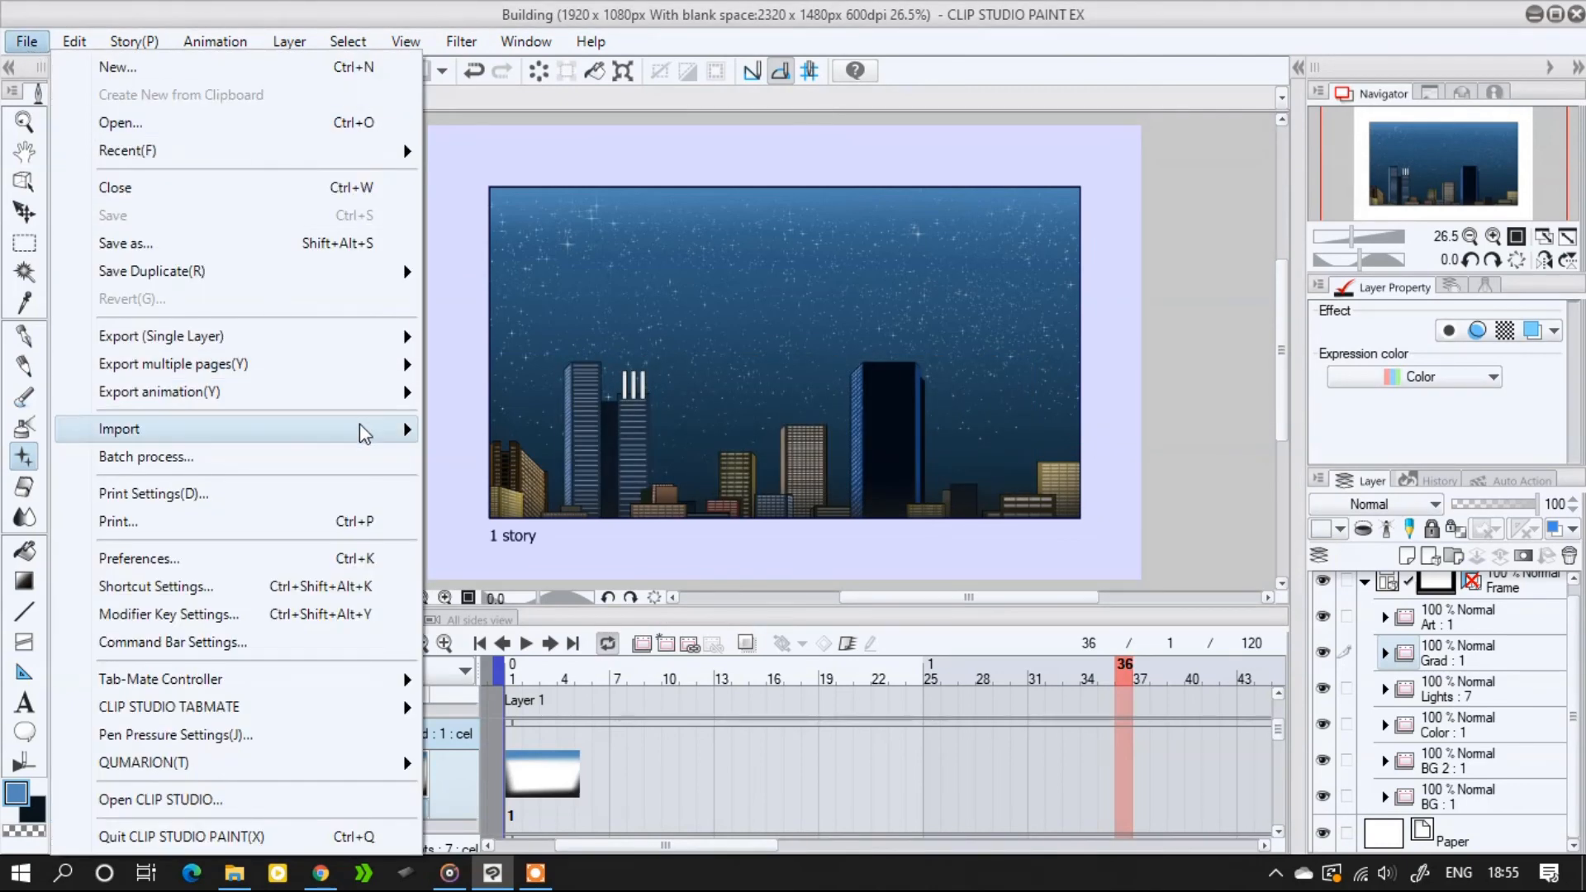
mouse_move(374, 395)
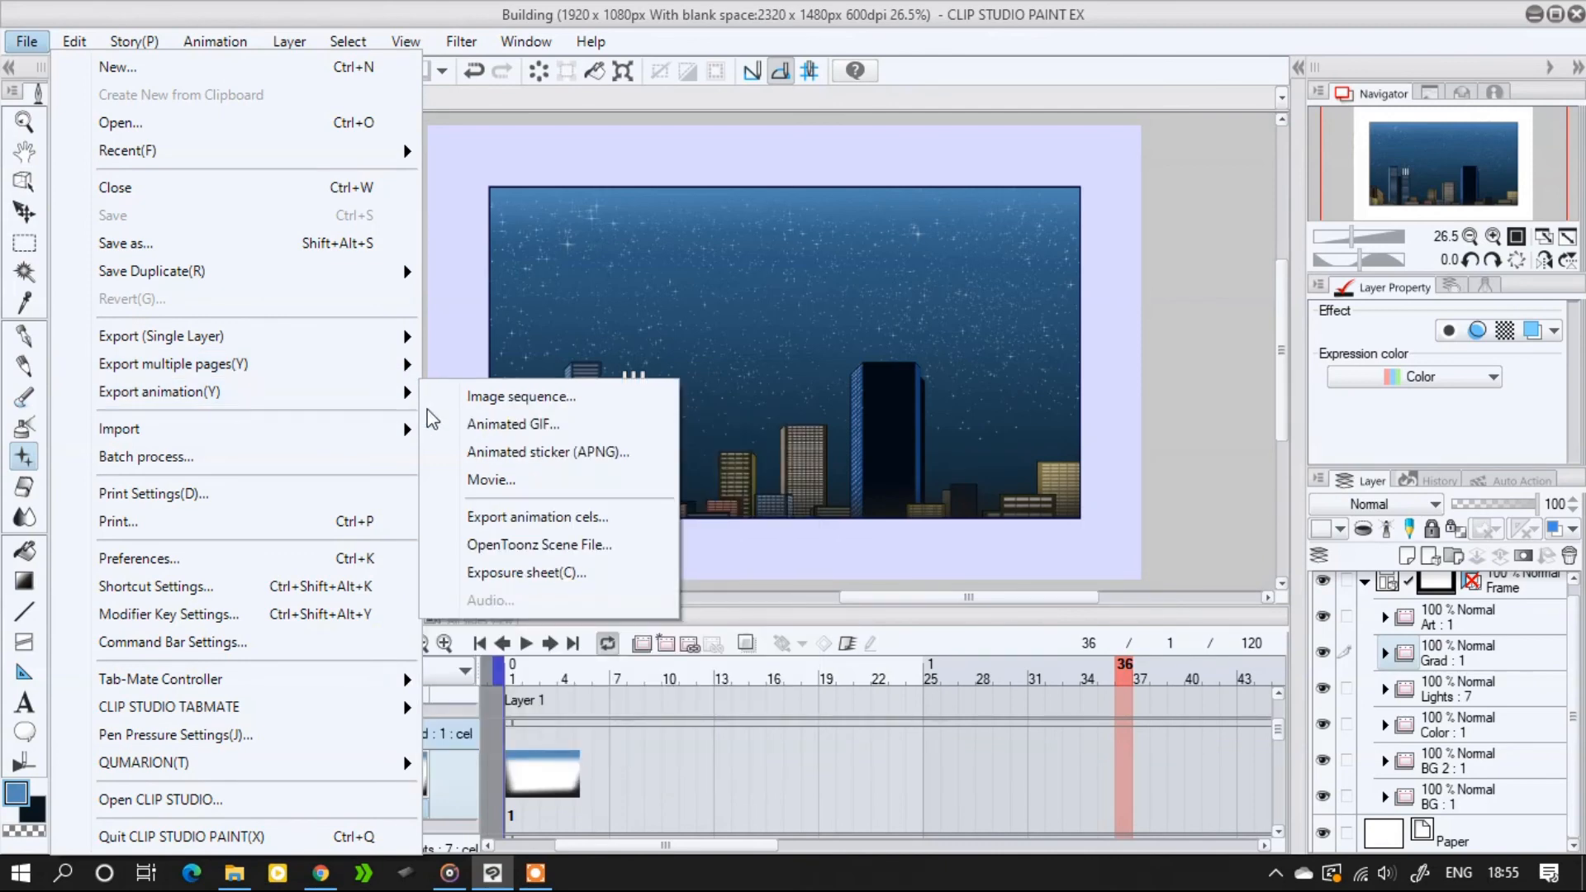
left_click(487, 480)
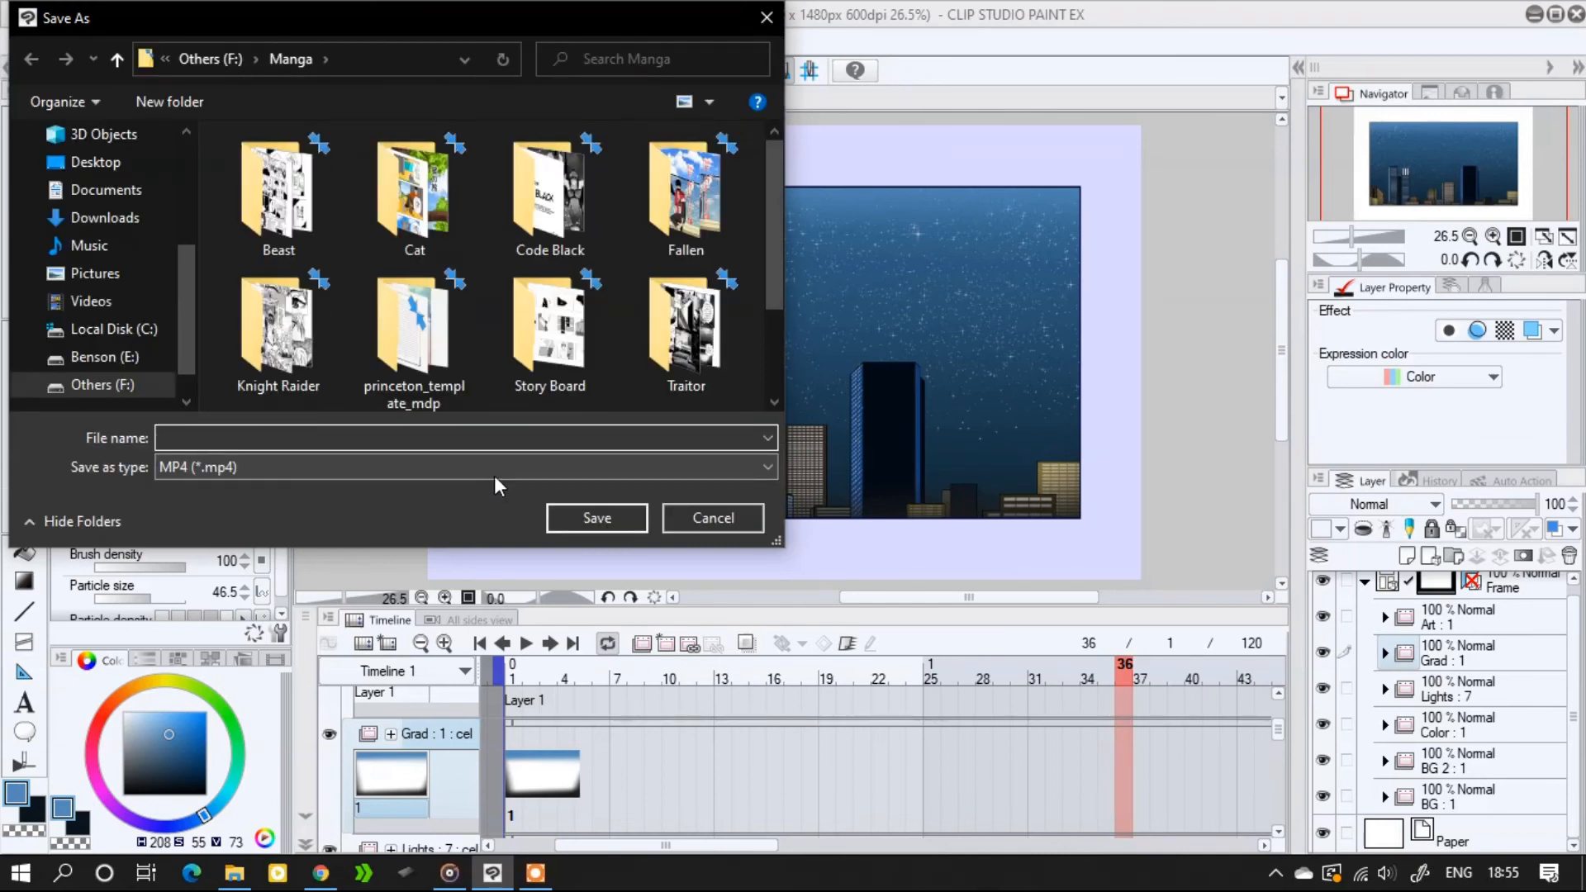
left_click(499, 473)
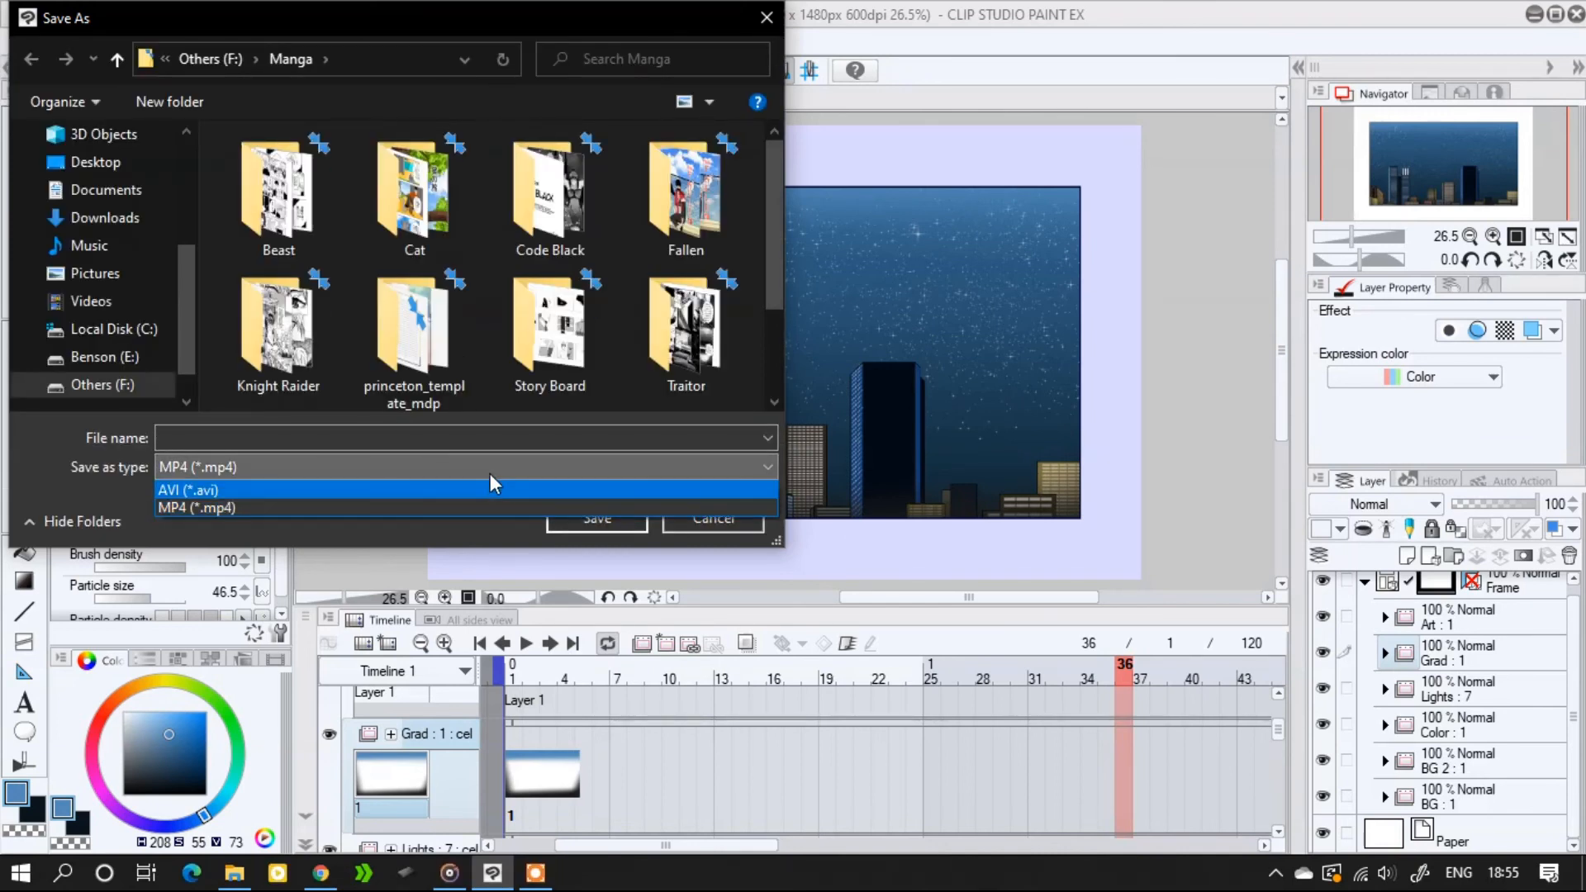
left_click(488, 506)
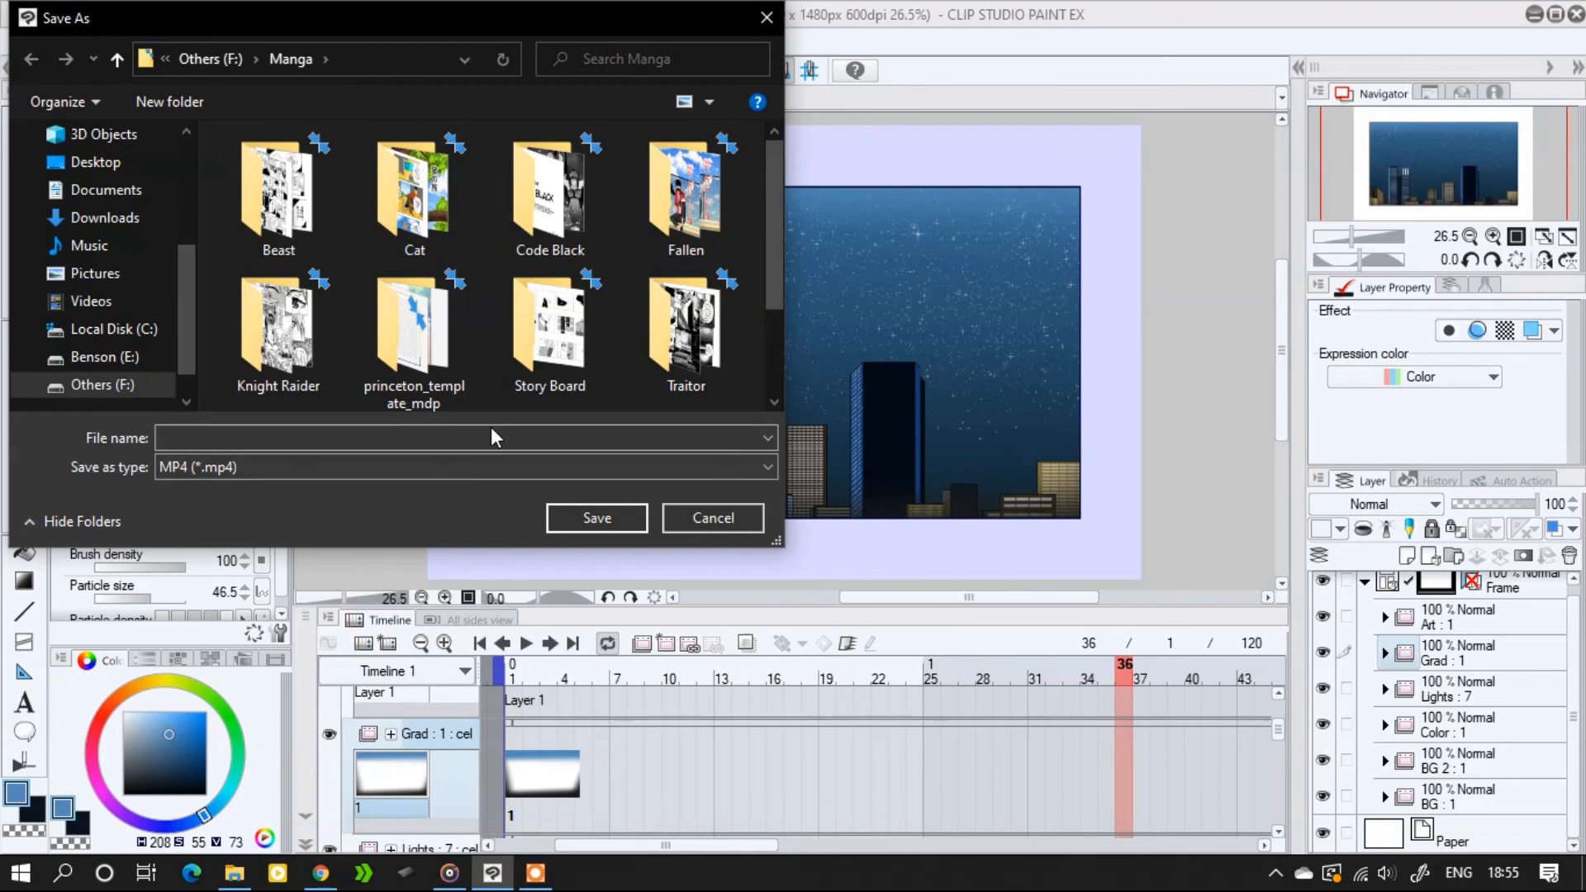
type("Flick")
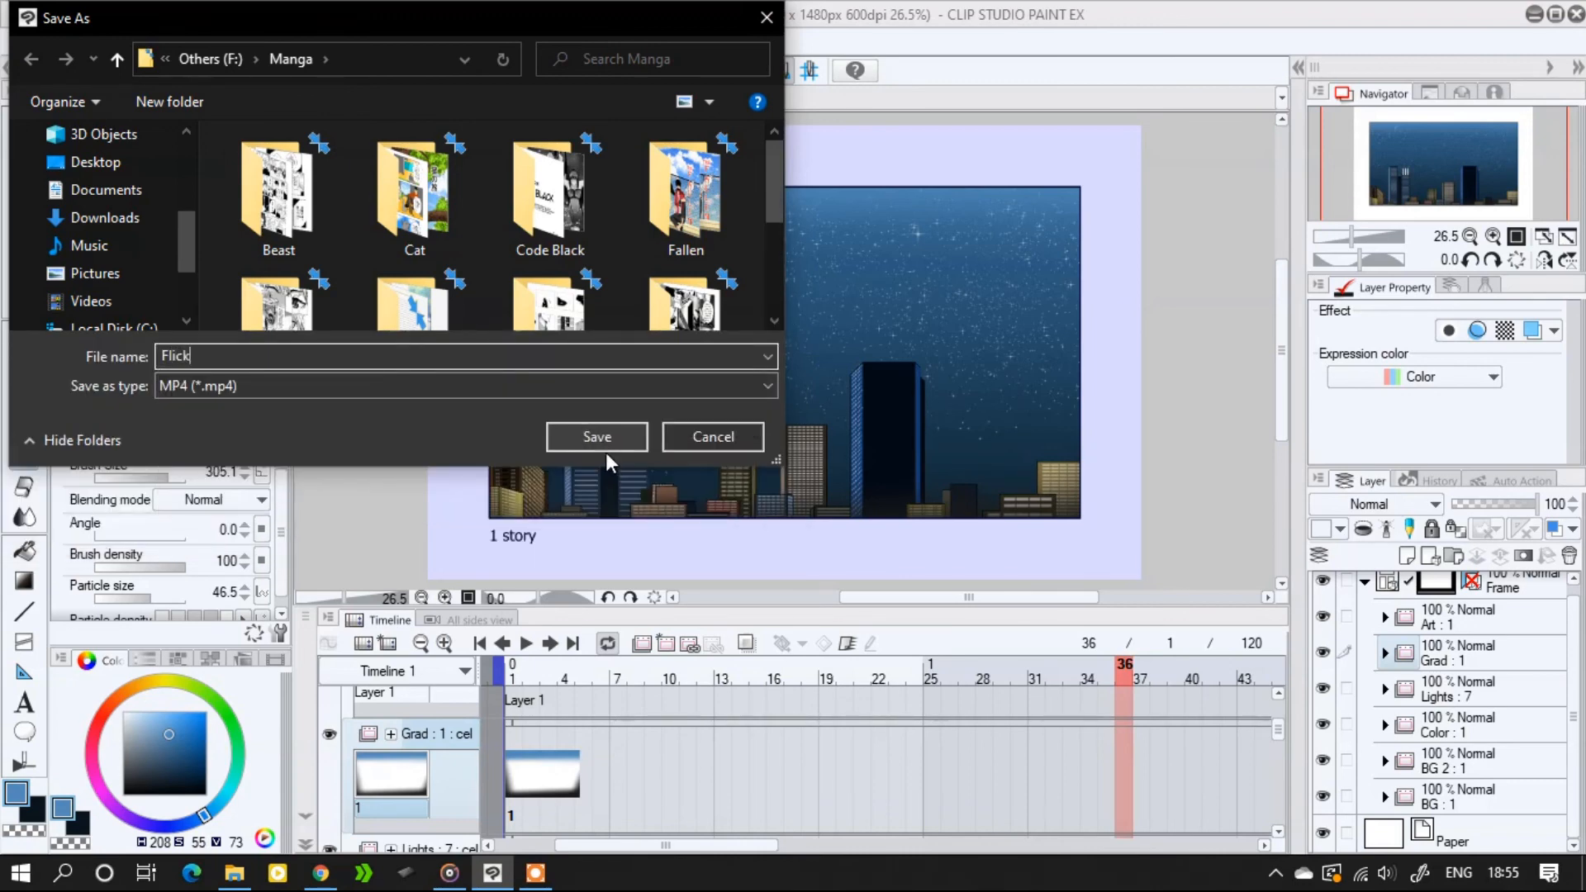
type("ering")
left_click(611, 436)
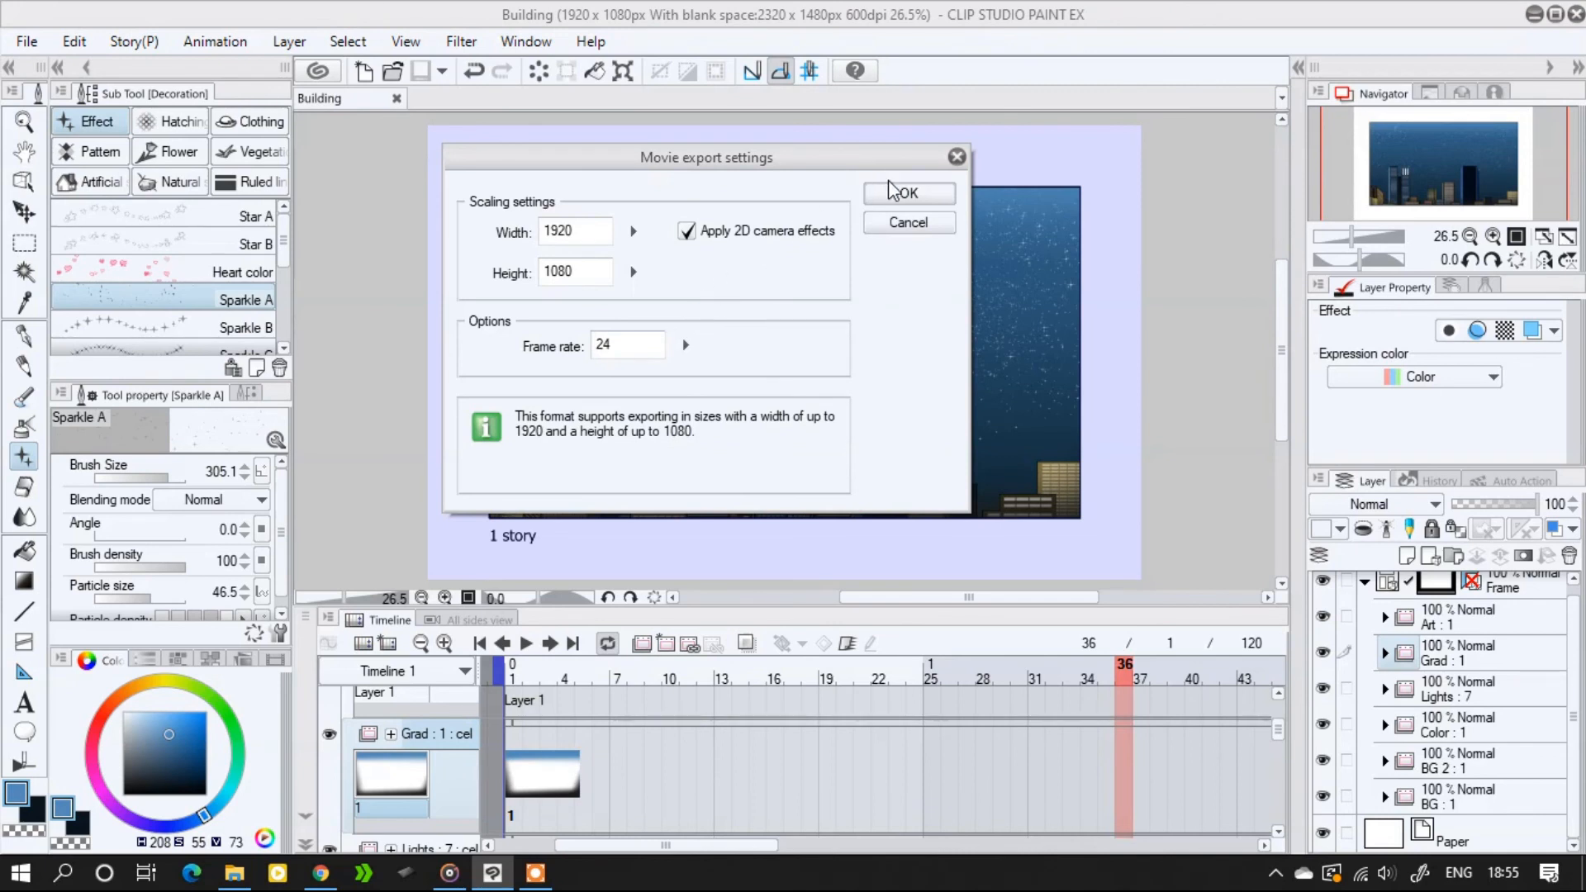
left_click(893, 191)
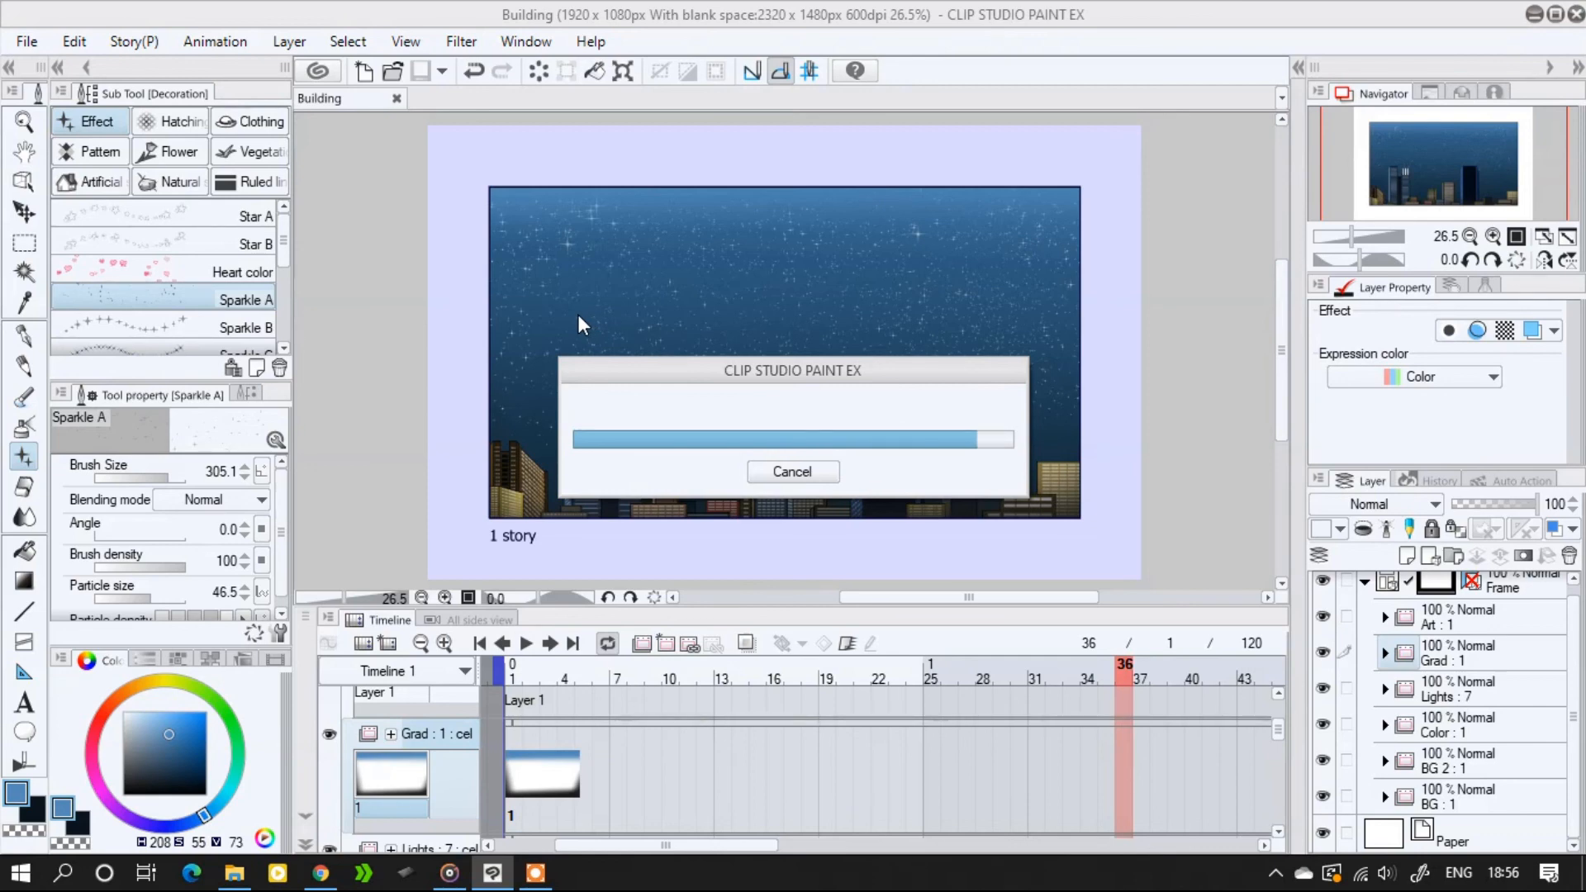
Switch to File Explorer, watch the exported Flickering video full screen in PotPlayer, and return to the drawing in Clip Studio Paint
left_click(235, 873)
scroll(722, 631, "up", 6)
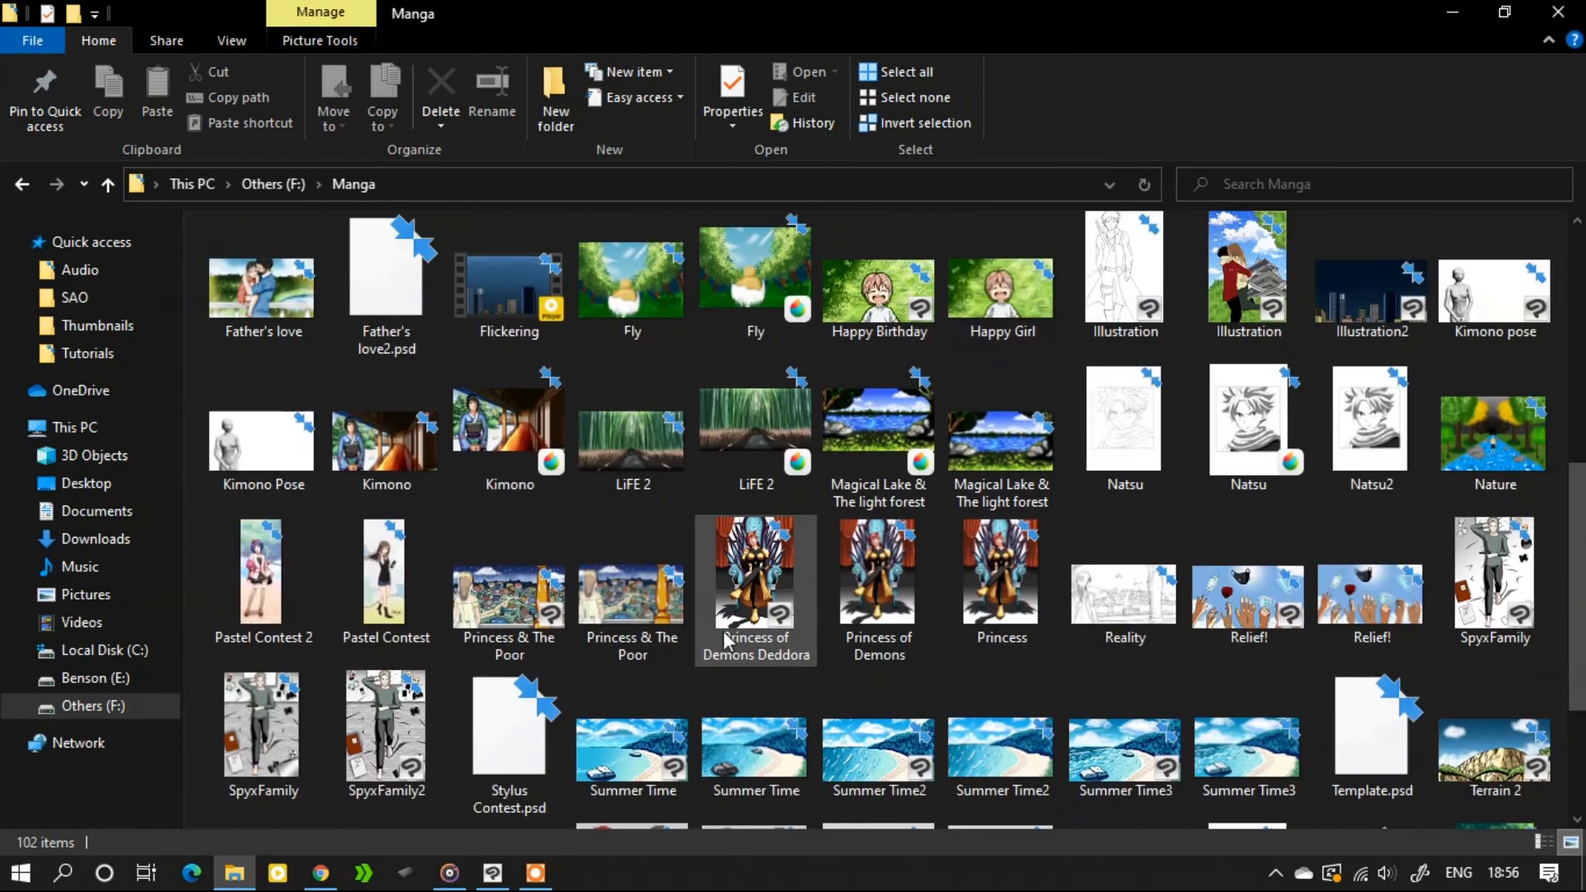
double_click(523, 525)
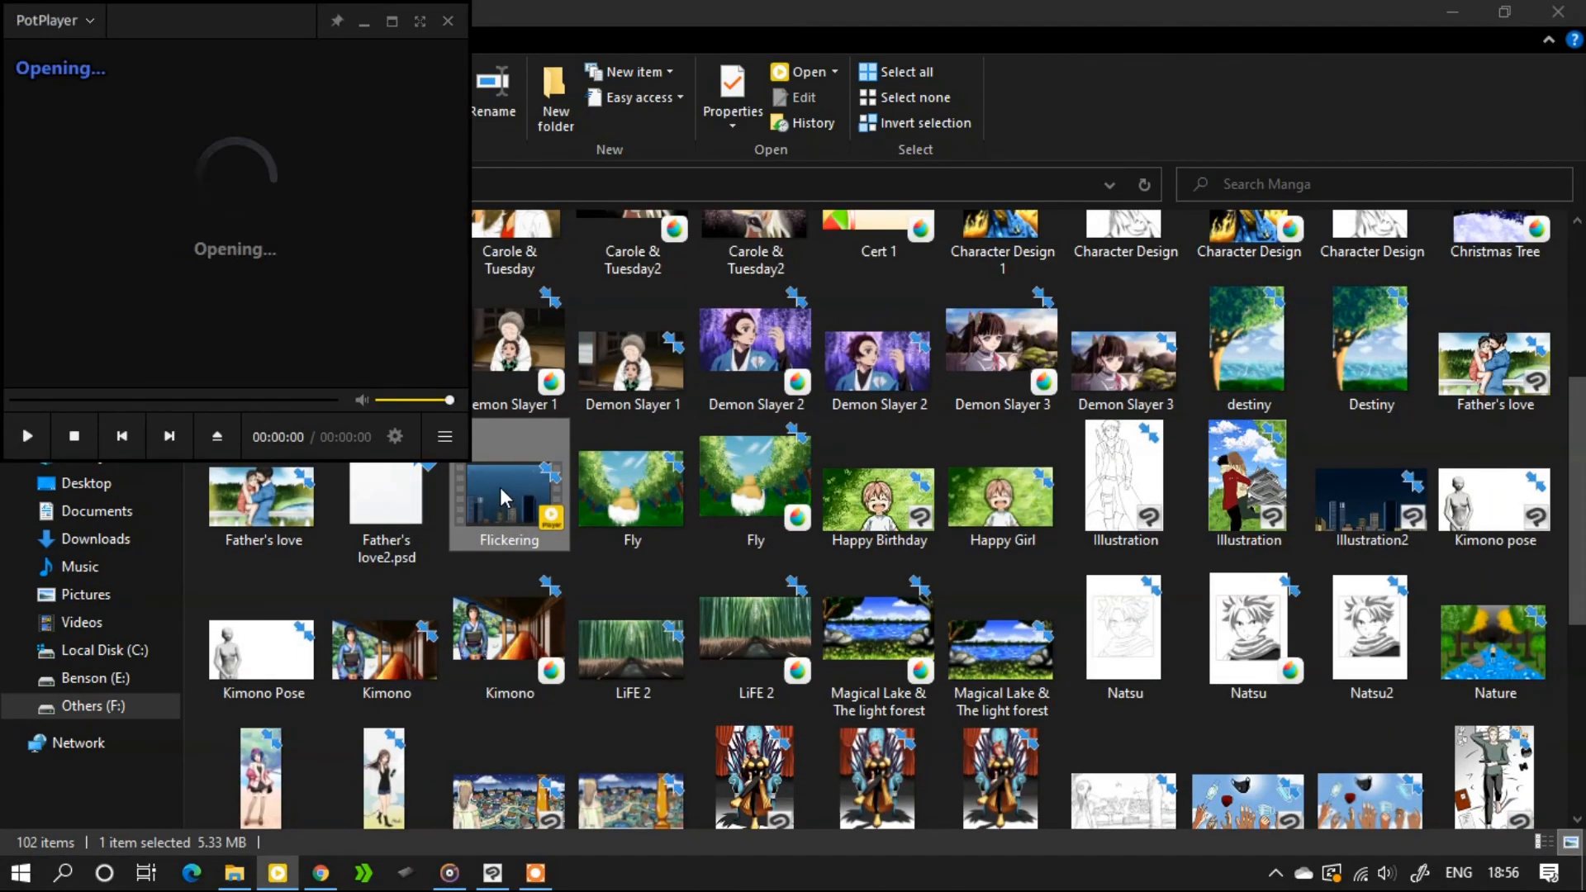
left_click(422, 20)
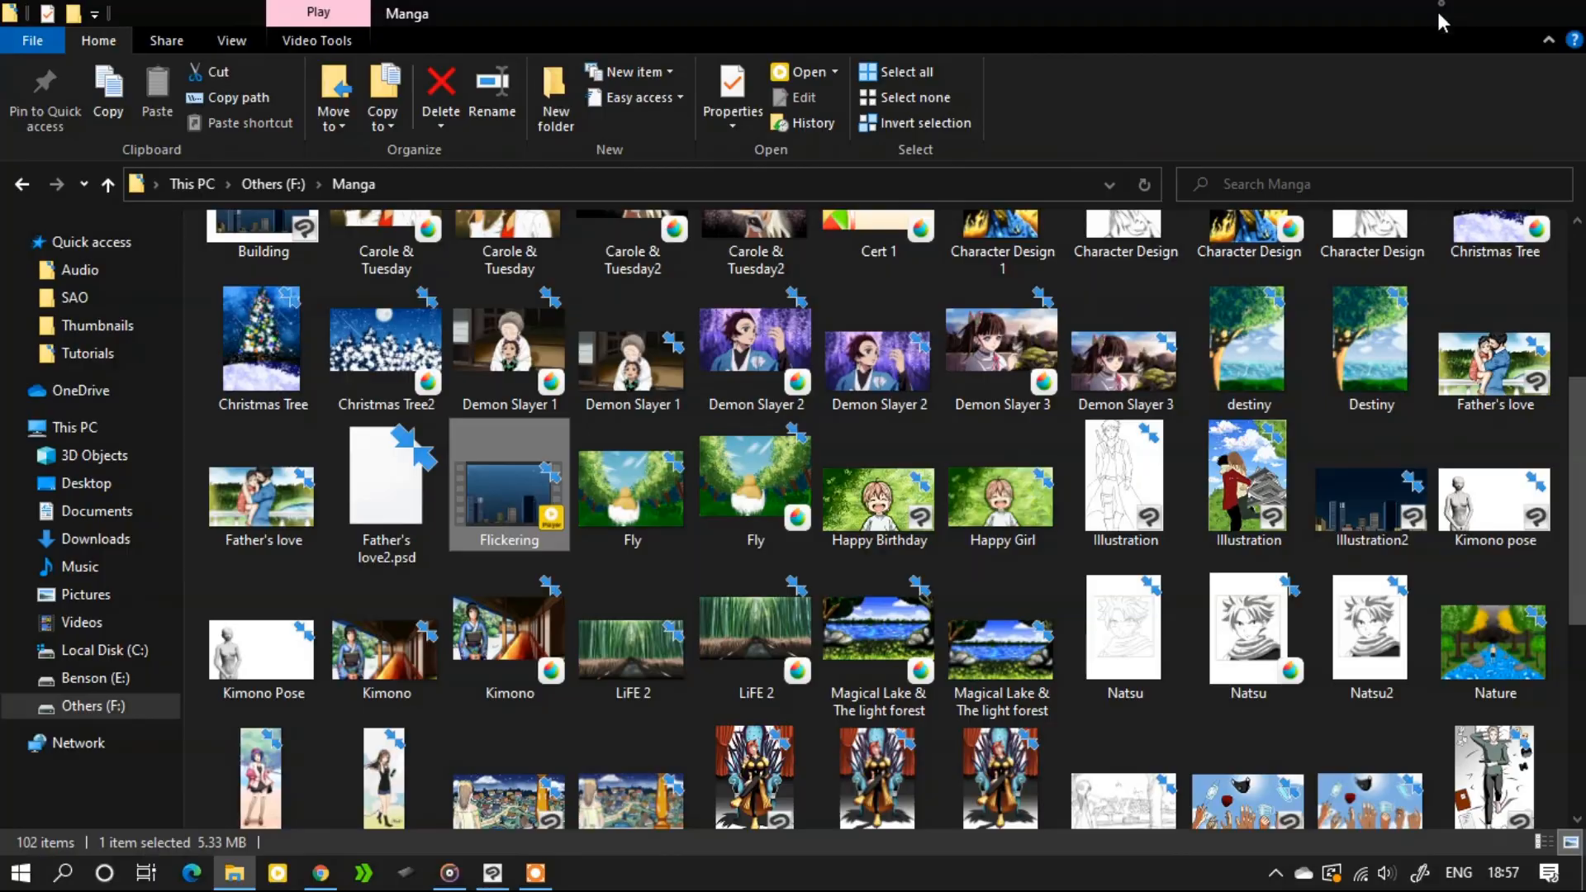
left_click(1437, 12)
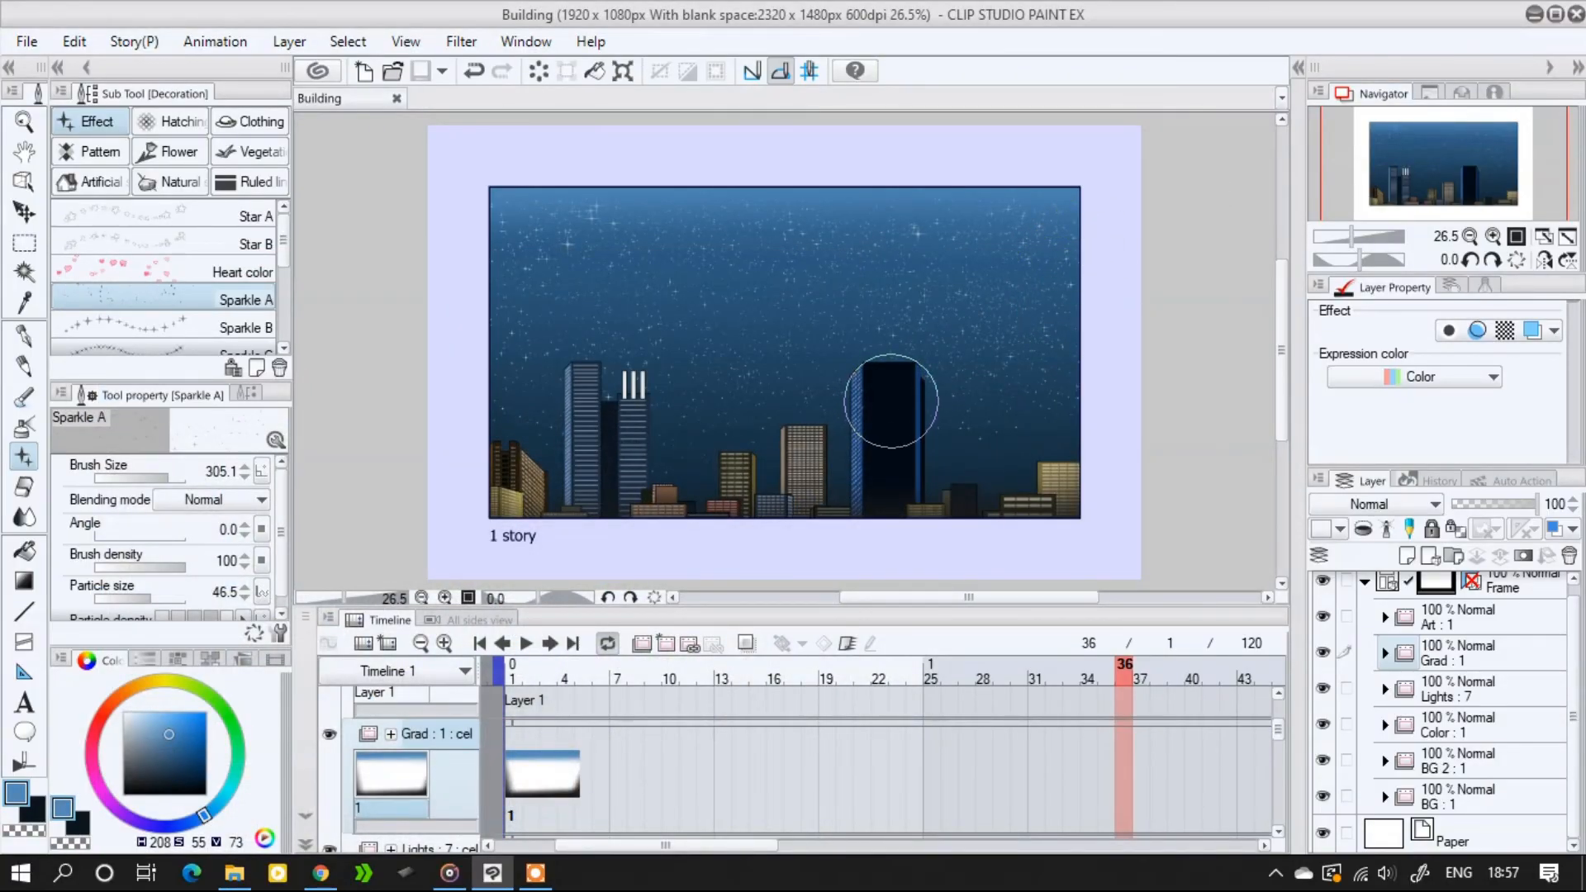
left_click(1460, 697)
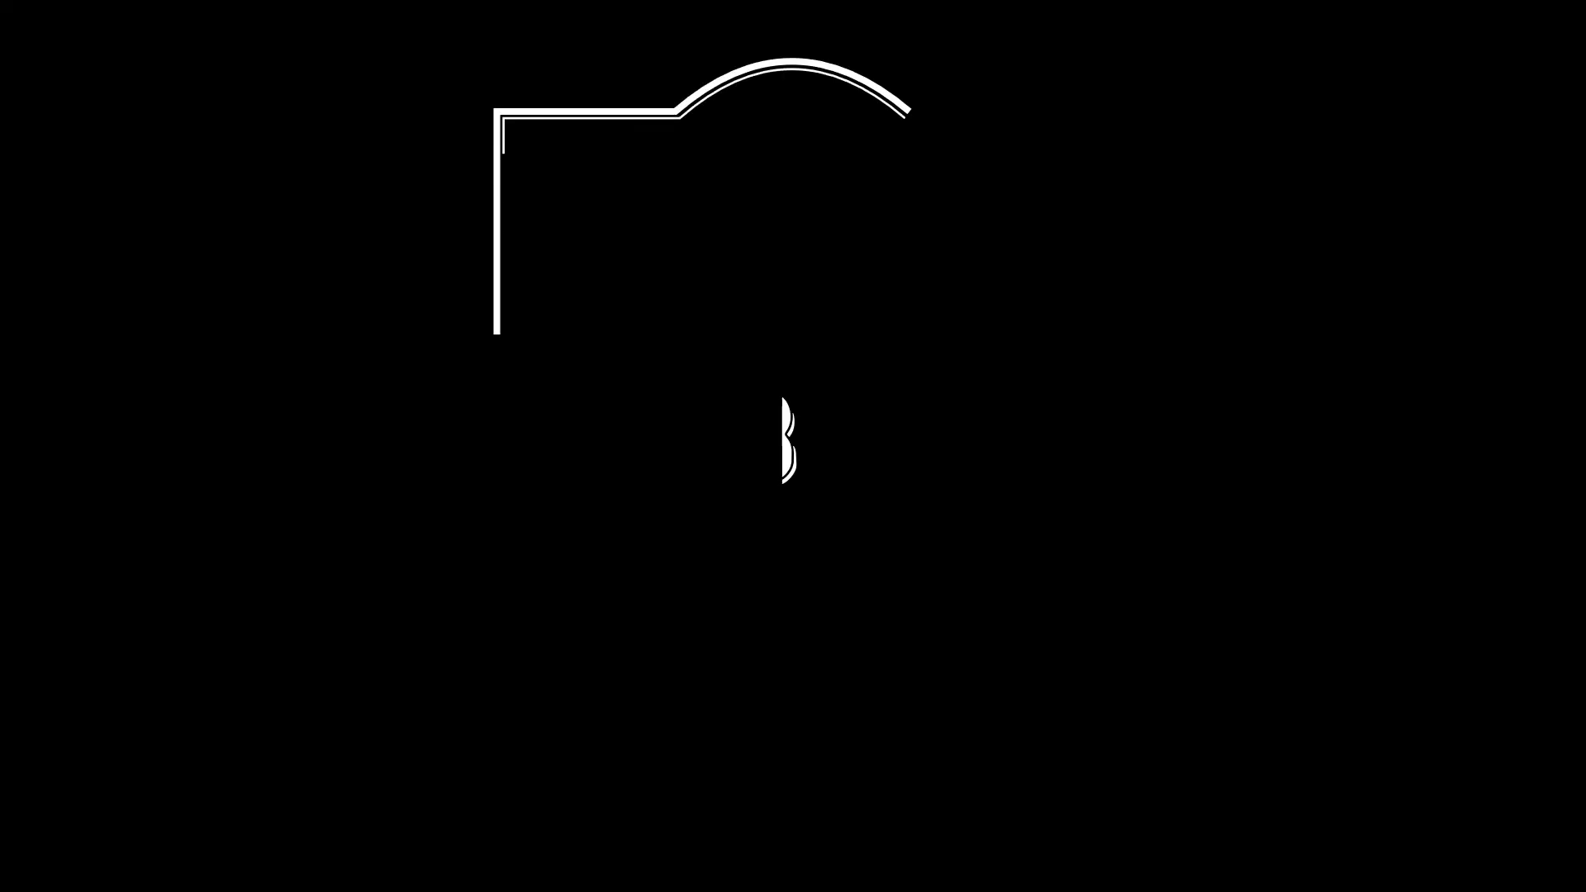